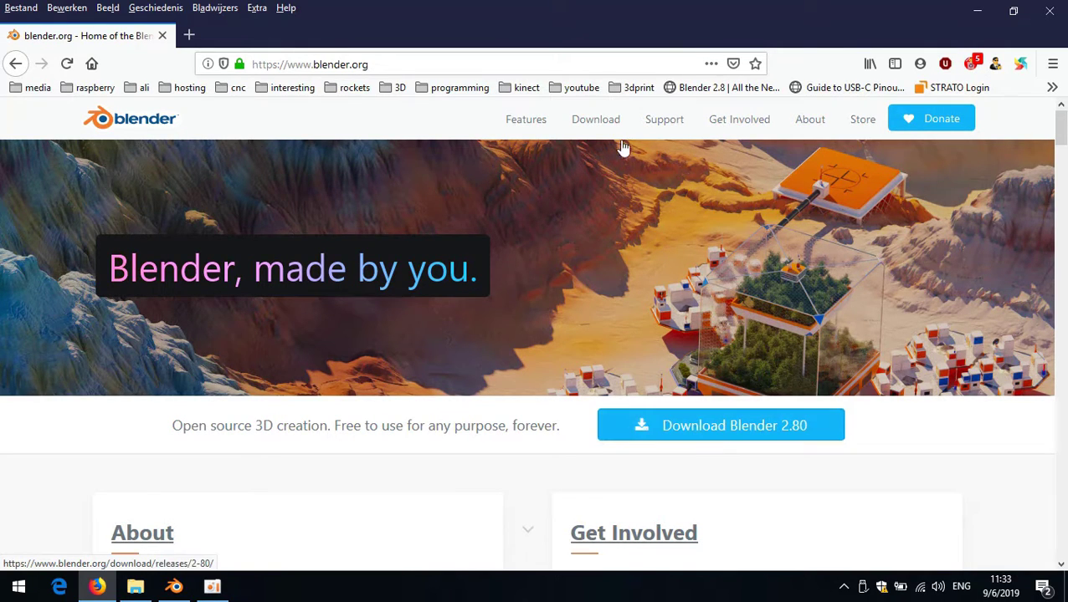
Step: Go from the Blender download page to the previous versions page and open its releases list
{"action": "left_click", "coordinate": [599, 124]}
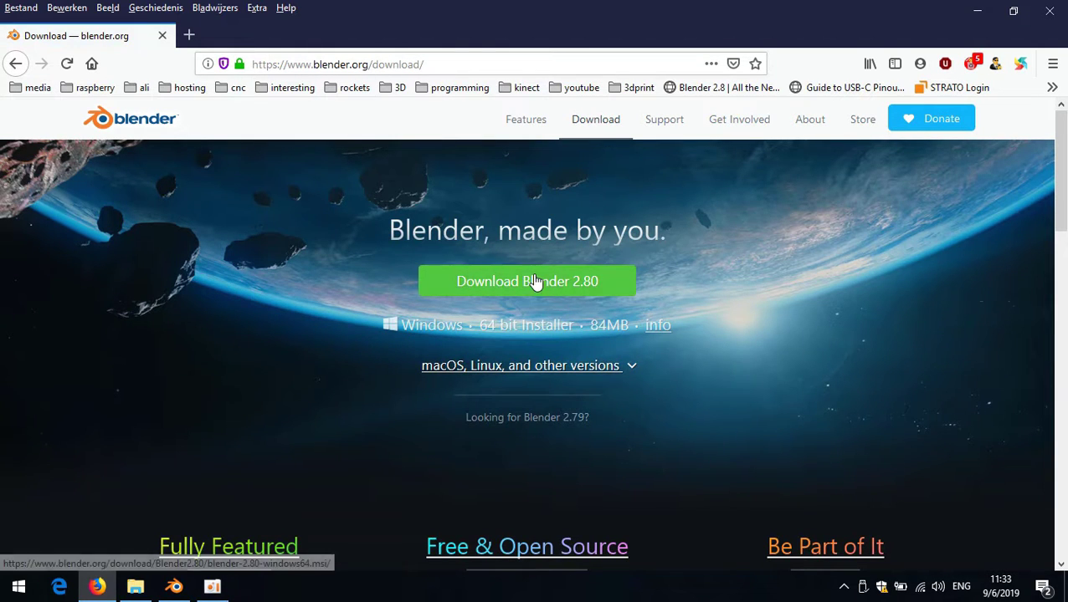
{"action": "left_click", "coordinate": [485, 281]}
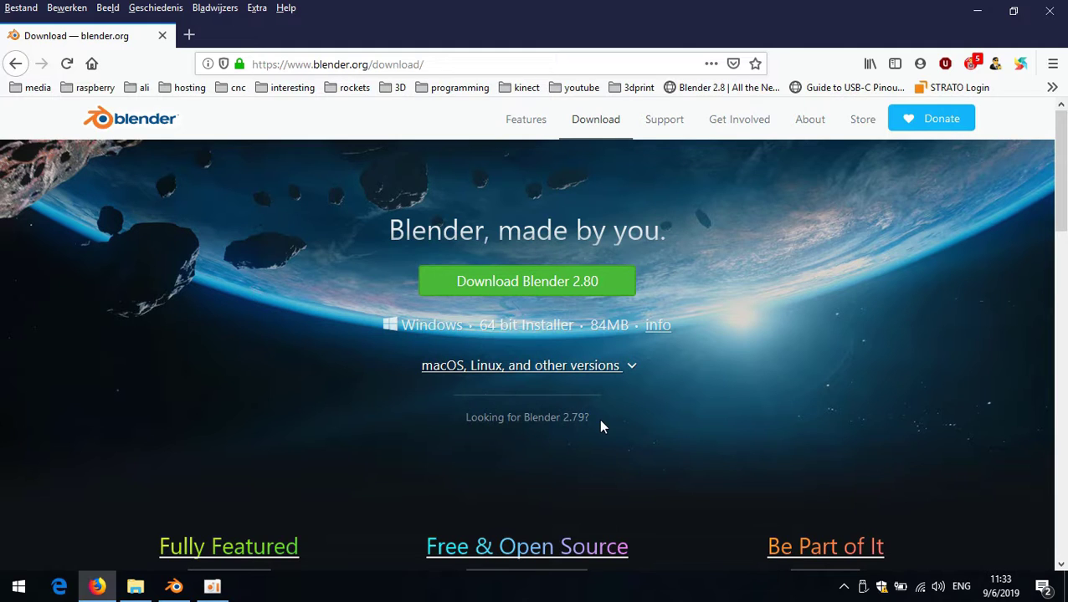
{"action": "left_click", "coordinate": [528, 419]}
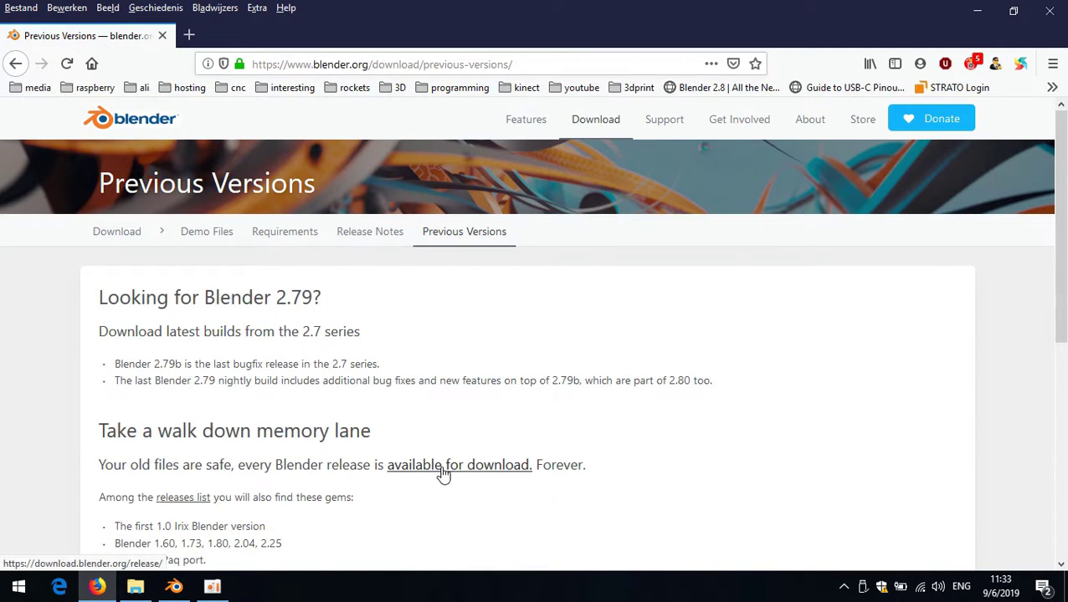
{"action": "left_click", "coordinate": [186, 499]}
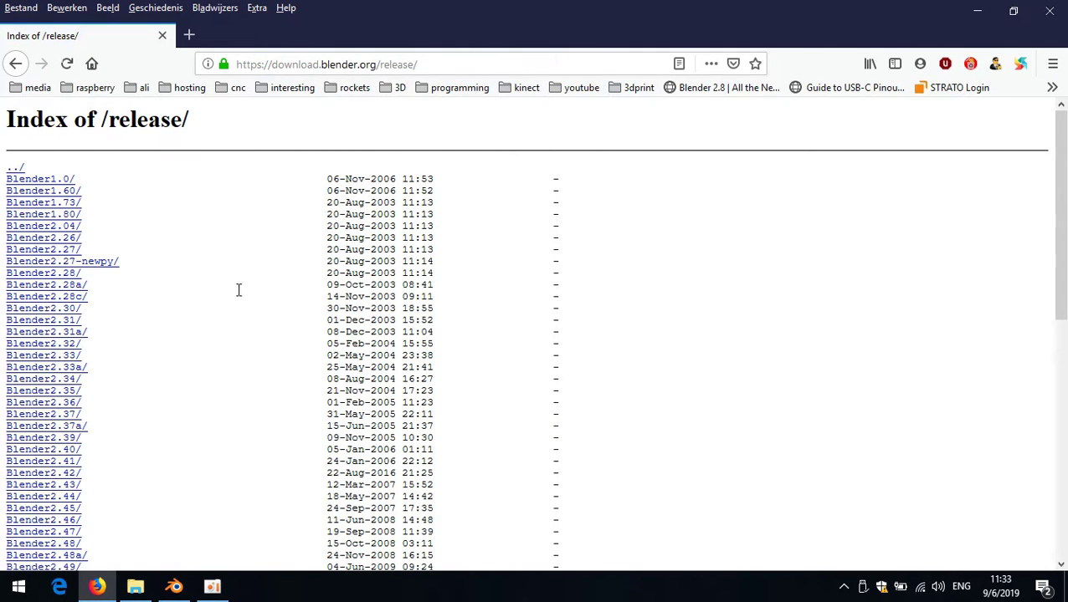
Step: Open the Blender2.80 release folder and request the download of blender-2.80-windows64.zip, cancelling at the save prompt
{"action": "scroll", "coordinate": [230, 297], "scroll_direction": "down", "scroll_amount": 10}
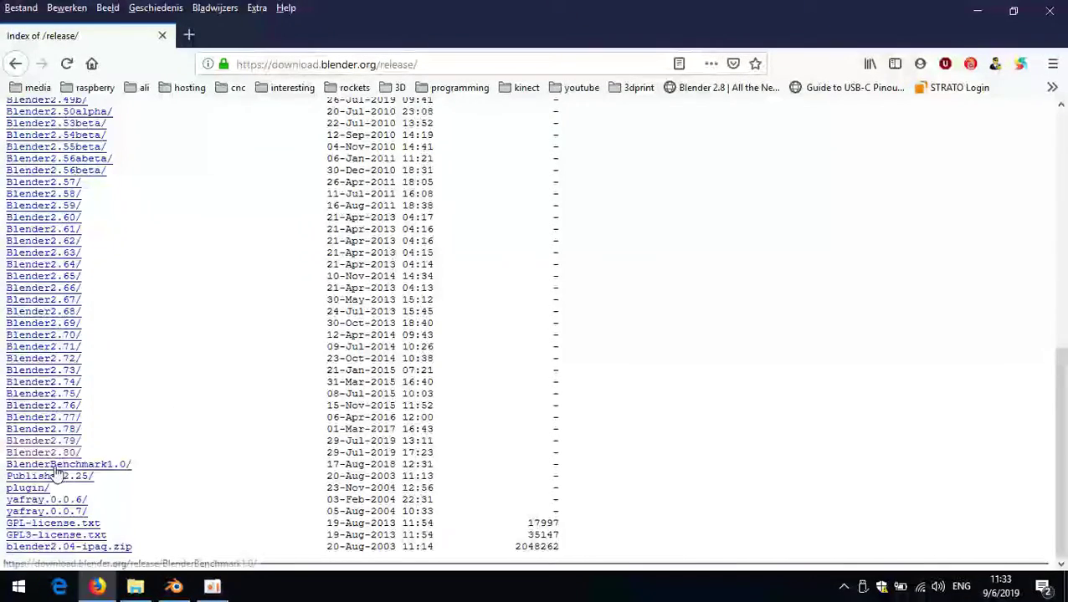
{"action": "left_click", "coordinate": [59, 453]}
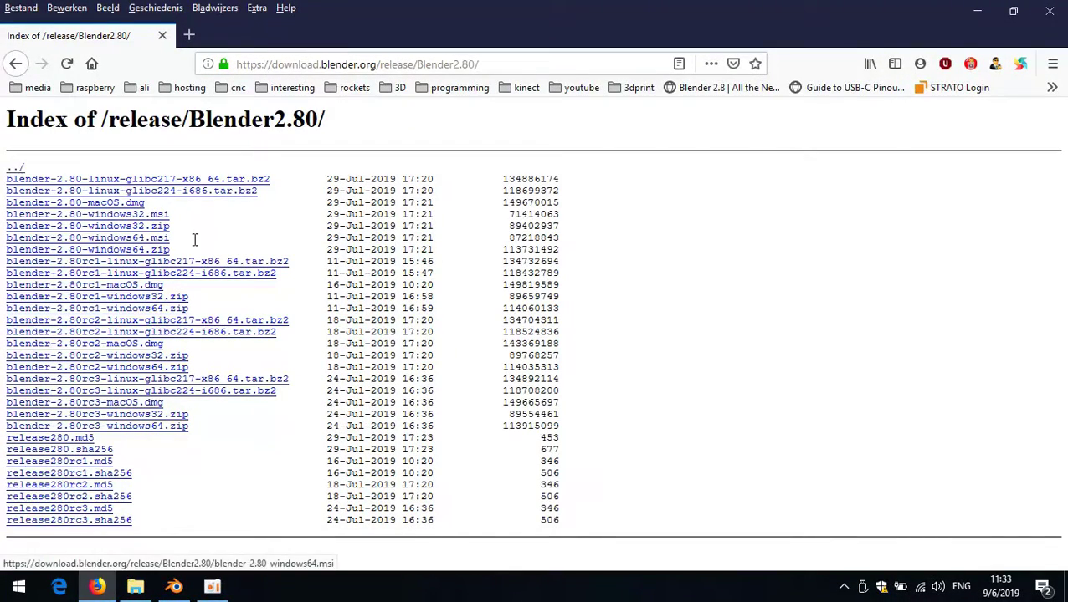
{"action": "left_click", "coordinate": [140, 251]}
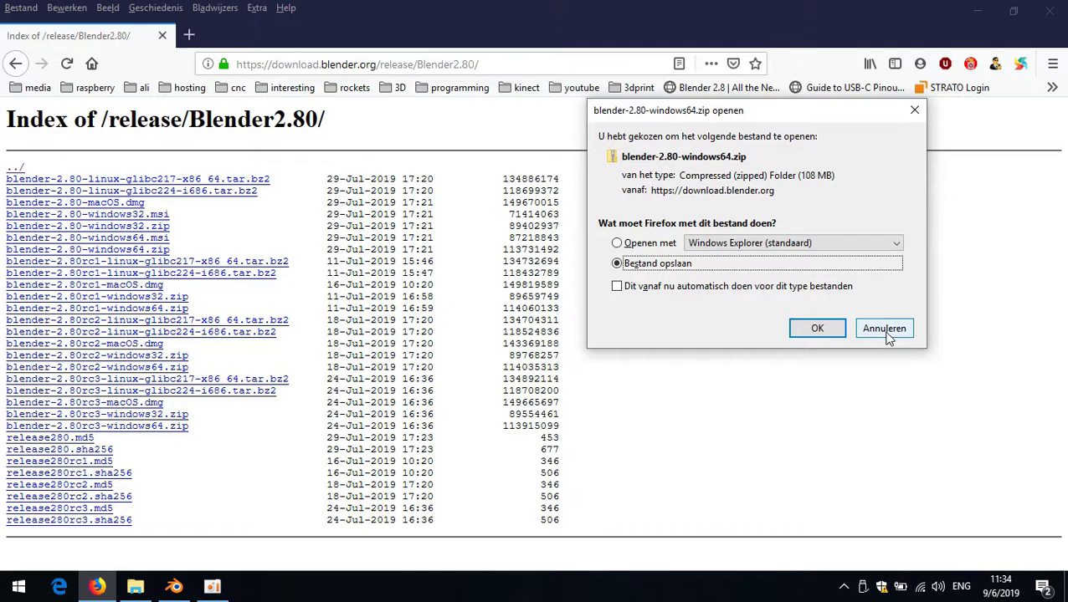
{"action": "left_click", "coordinate": [886, 330]}
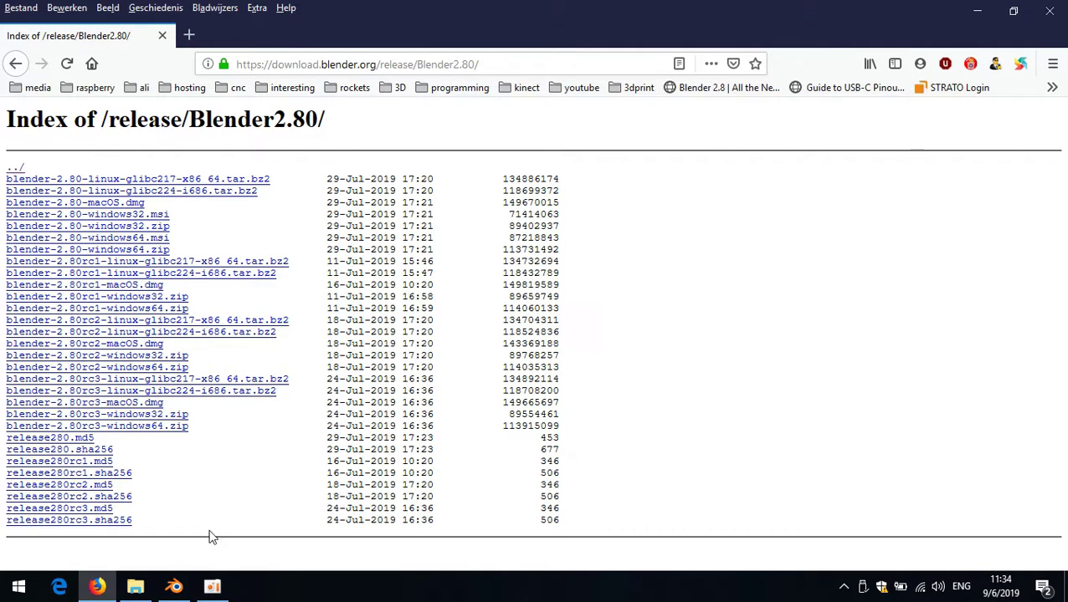
Step: Switch to File Explorer and open blender-2.80-windows64.zip in the Software folder on drive D
{"action": "left_click", "coordinate": [136, 586]}
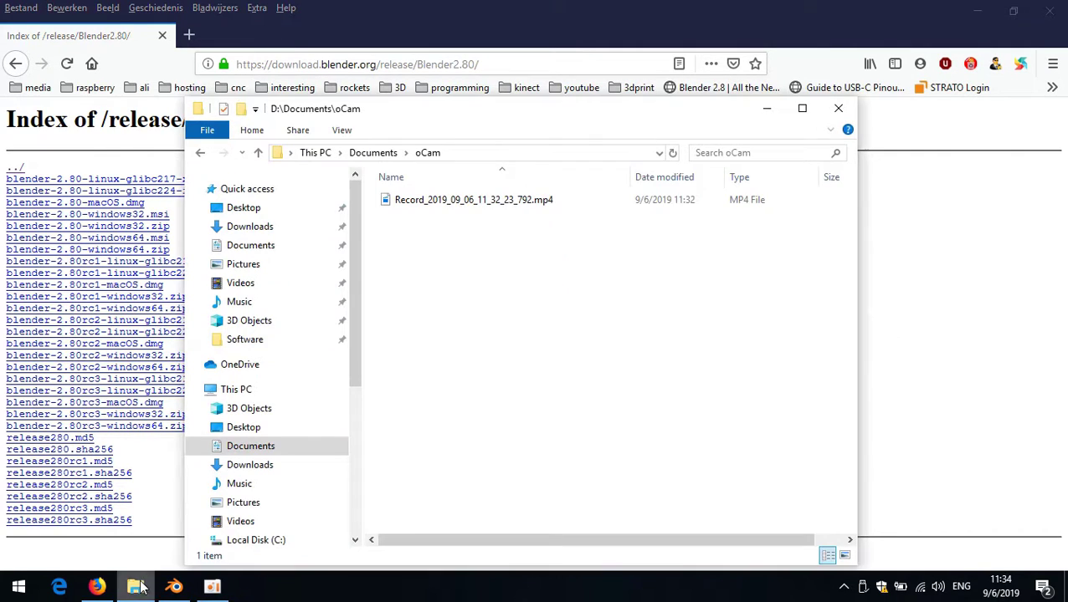
{"action": "left_click", "coordinate": [248, 340]}
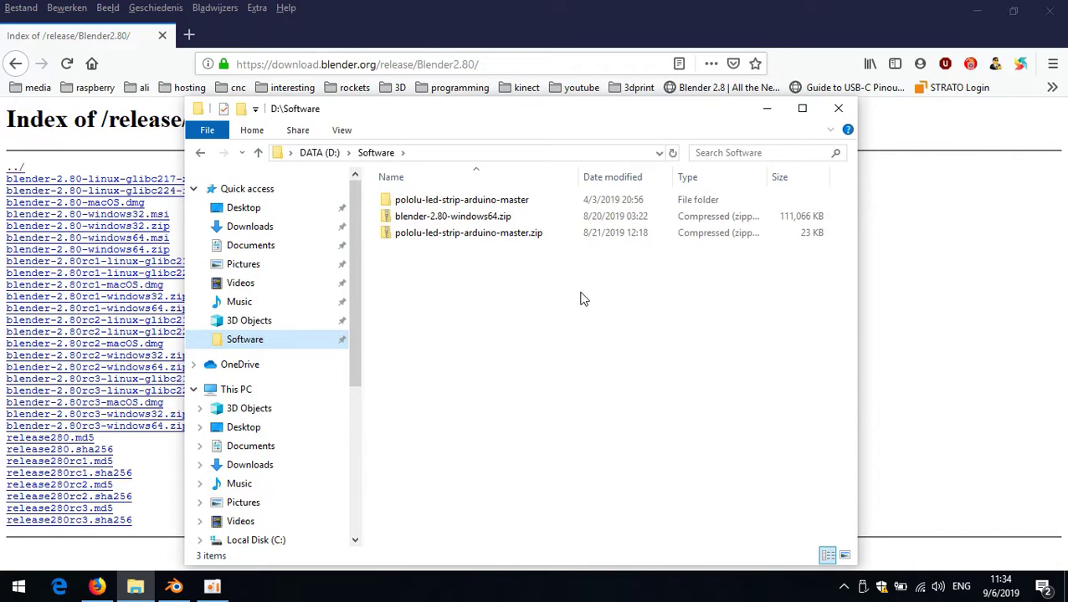
{"action": "left_click", "coordinate": [435, 218]}
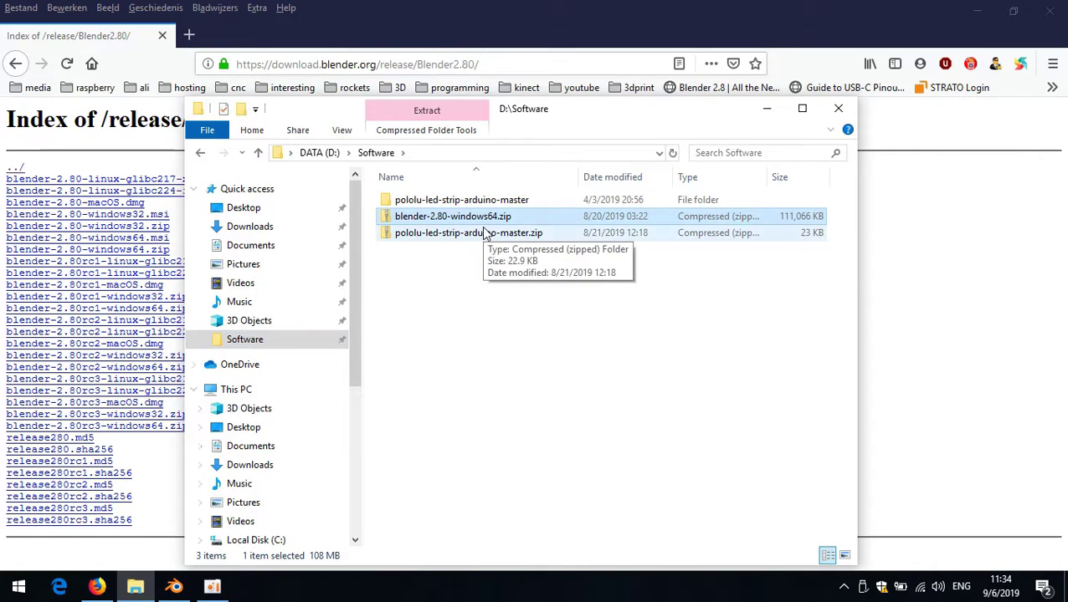
{"action": "double_click", "coordinate": [469, 217]}
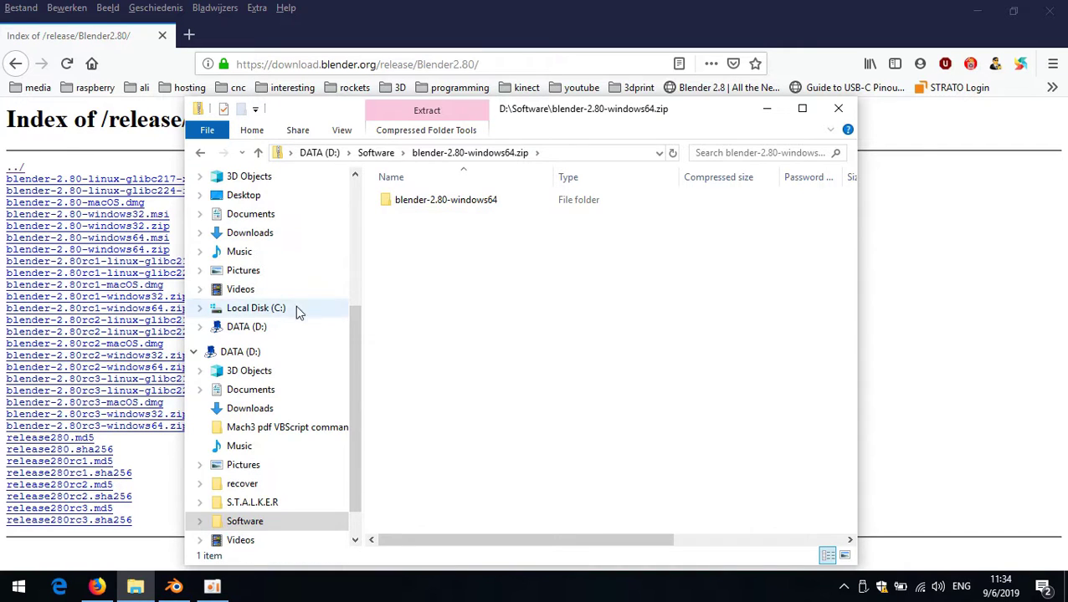
Step: Extract the blender-2.80-windows64 folder from the zip into C:\Program Files, granting administrator permission for the copy
{"action": "scroll", "coordinate": [284, 304], "scroll_direction": "down", "scroll_amount": 1}
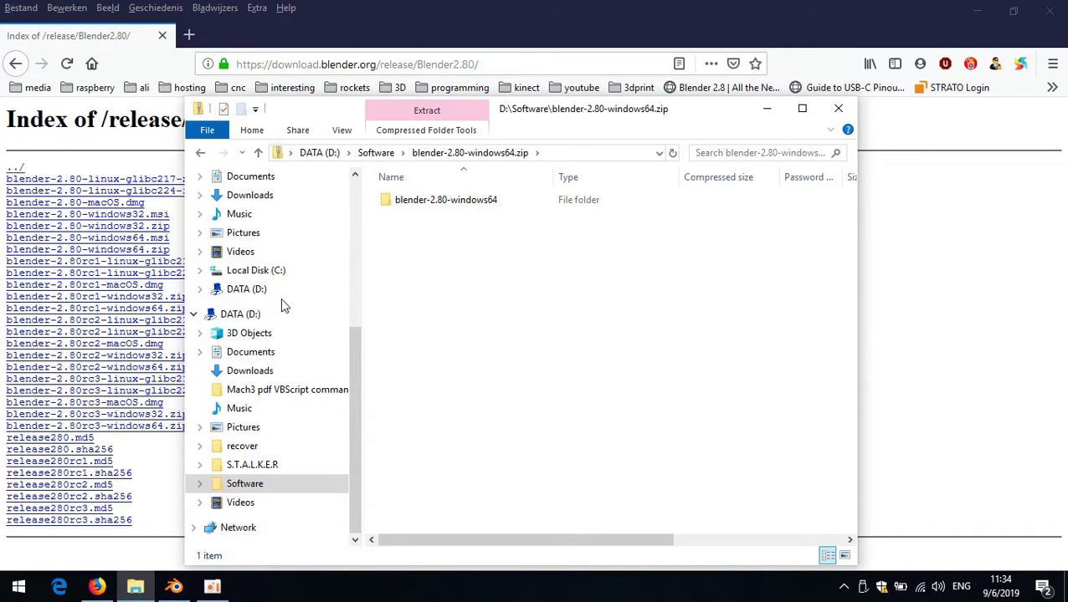
{"action": "left_click", "coordinate": [199, 270]}
{"action": "scroll", "coordinate": [258, 289], "scroll_direction": "down", "scroll_amount": 1}
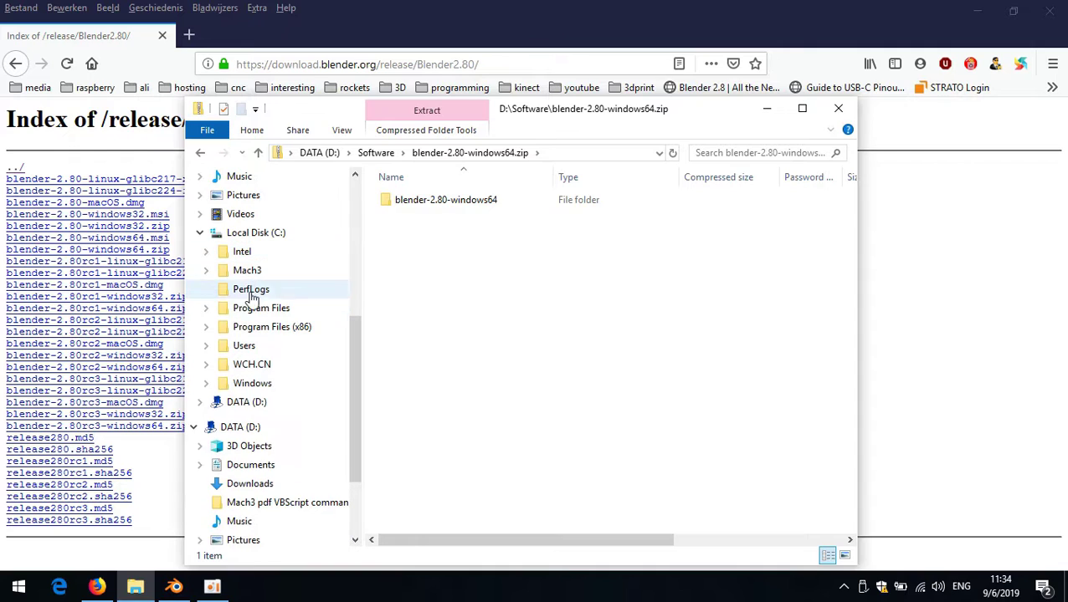
{"action": "left_click_drag", "start_coordinate": [443, 199], "coordinate": [278, 311]}
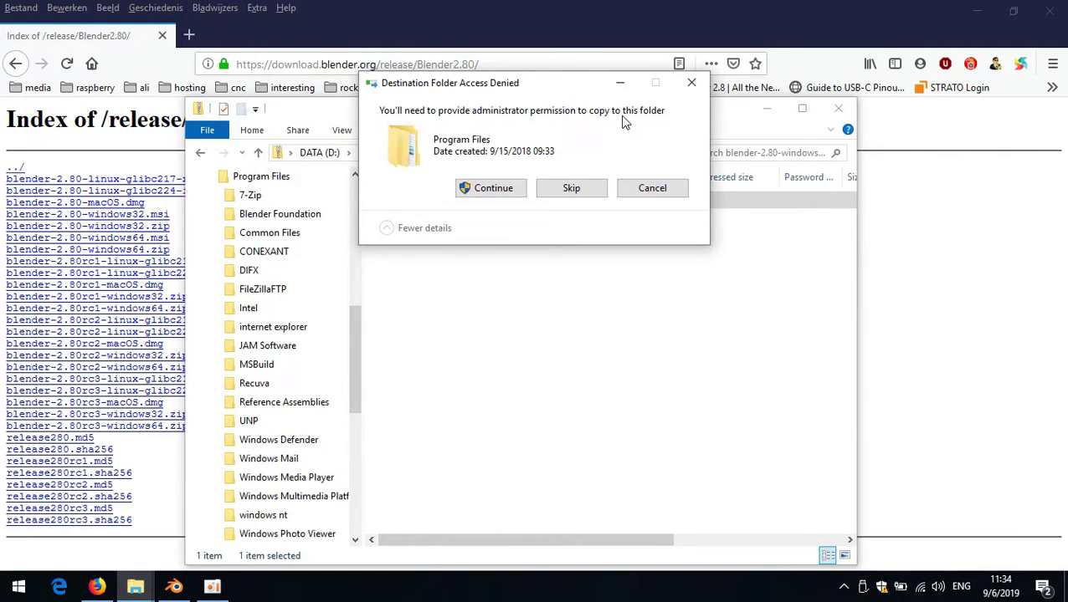
{"action": "left_click", "coordinate": [484, 189]}
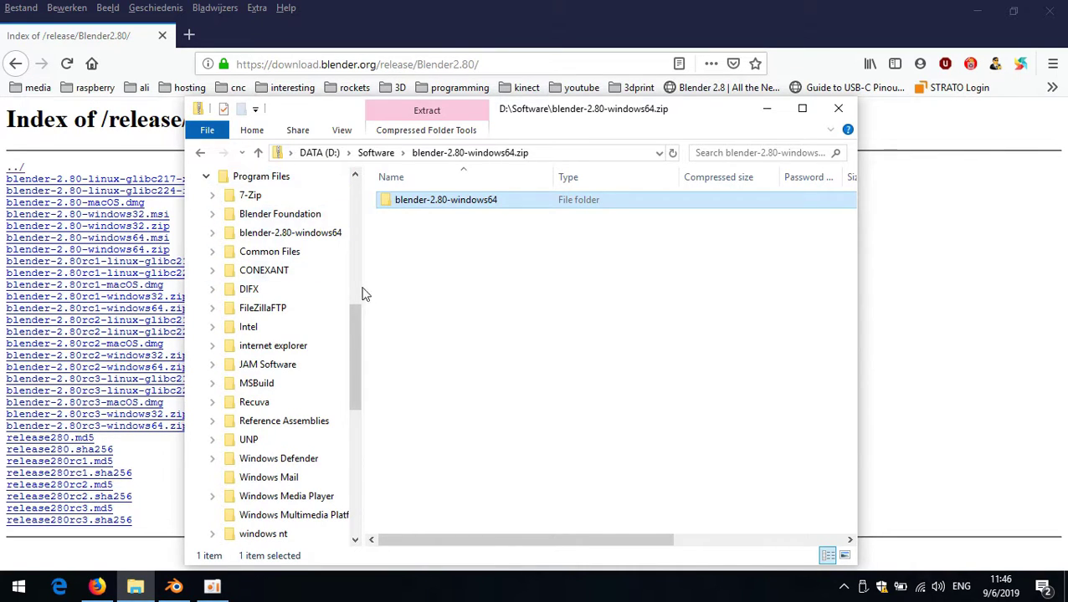
Step: Select blender.exe in C:\Program Files\blender-2.80-windows64 and minimise the browser to expose the desktop
{"action": "left_click", "coordinate": [224, 177]}
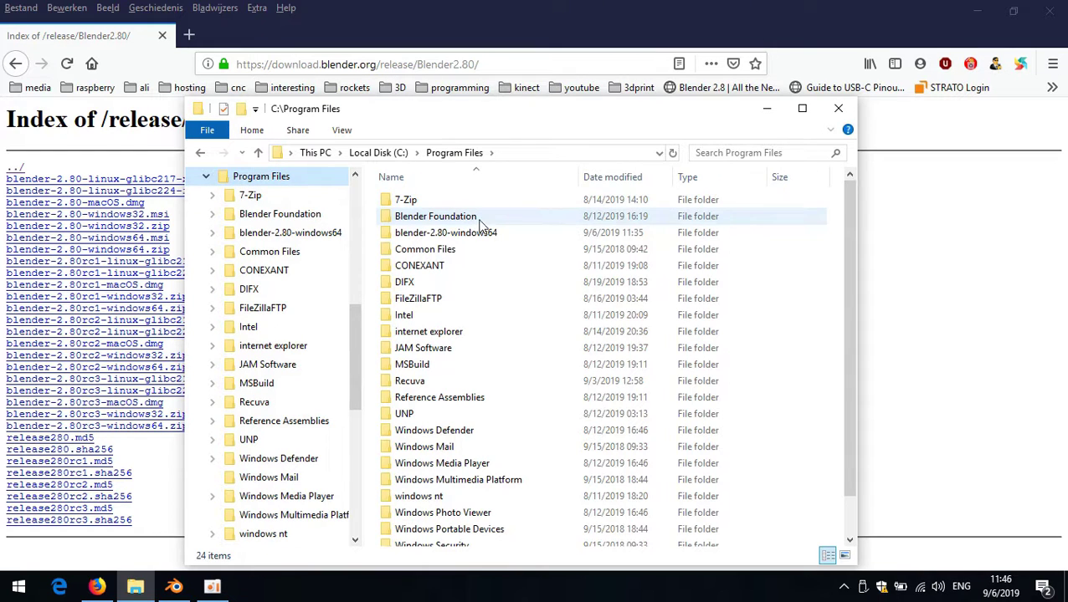
{"action": "left_click", "coordinate": [438, 234]}
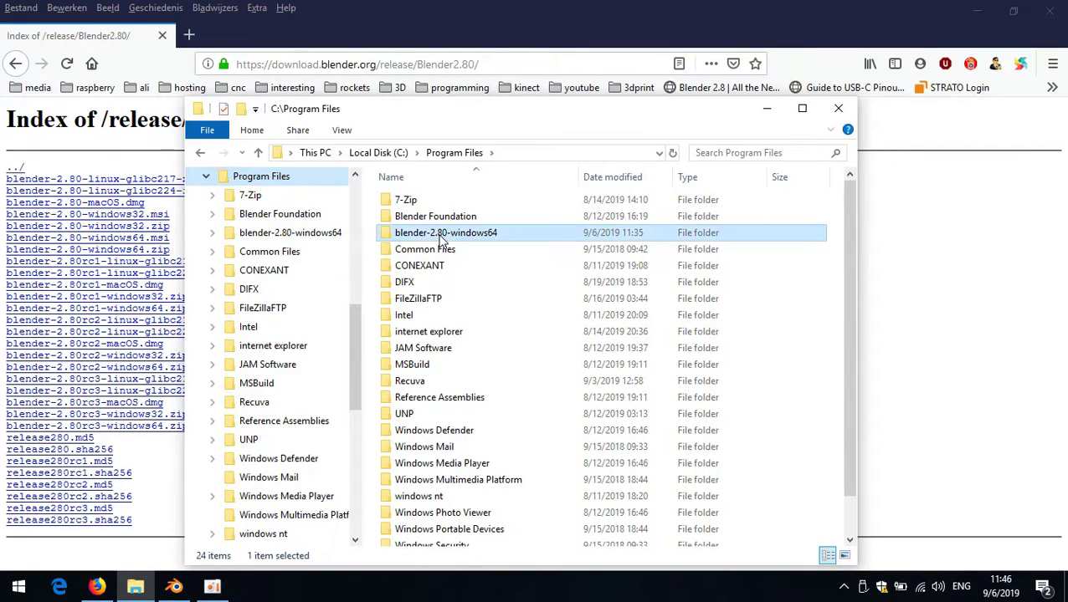
{"action": "double_click", "coordinate": [439, 235]}
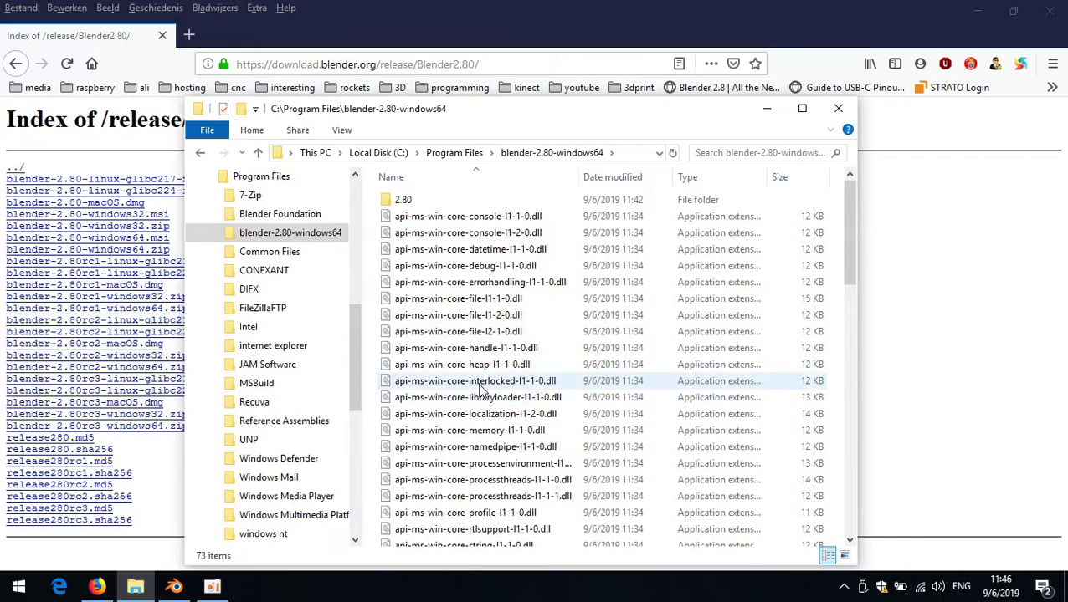
{"action": "scroll", "coordinate": [470, 386], "scroll_direction": "down", "scroll_amount": 4}
{"action": "scroll", "coordinate": [481, 380], "scroll_direction": "down", "scroll_amount": 10}
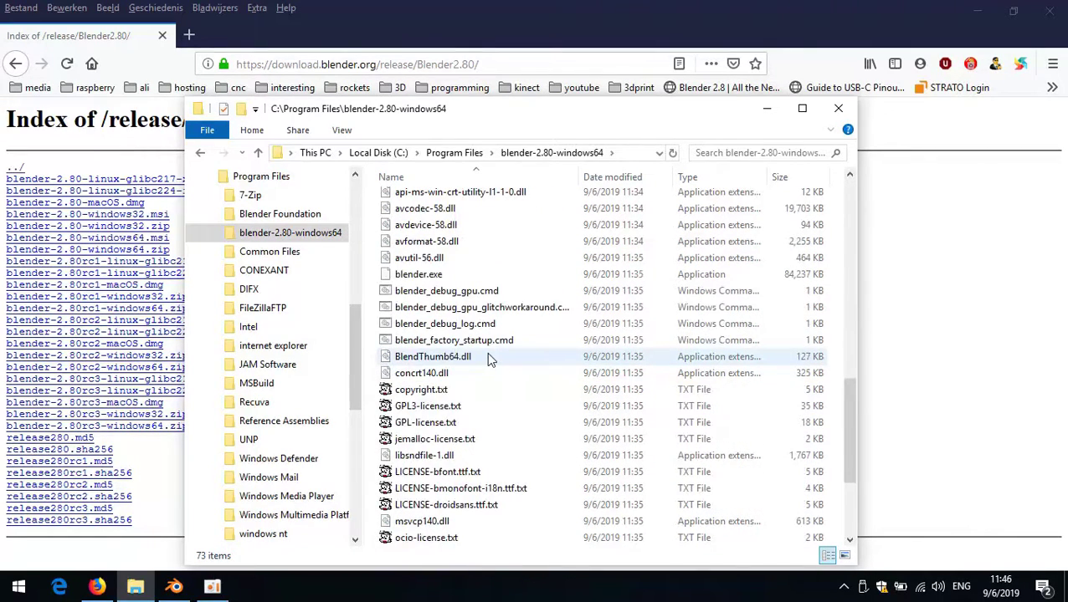
{"action": "left_click", "coordinate": [498, 276]}
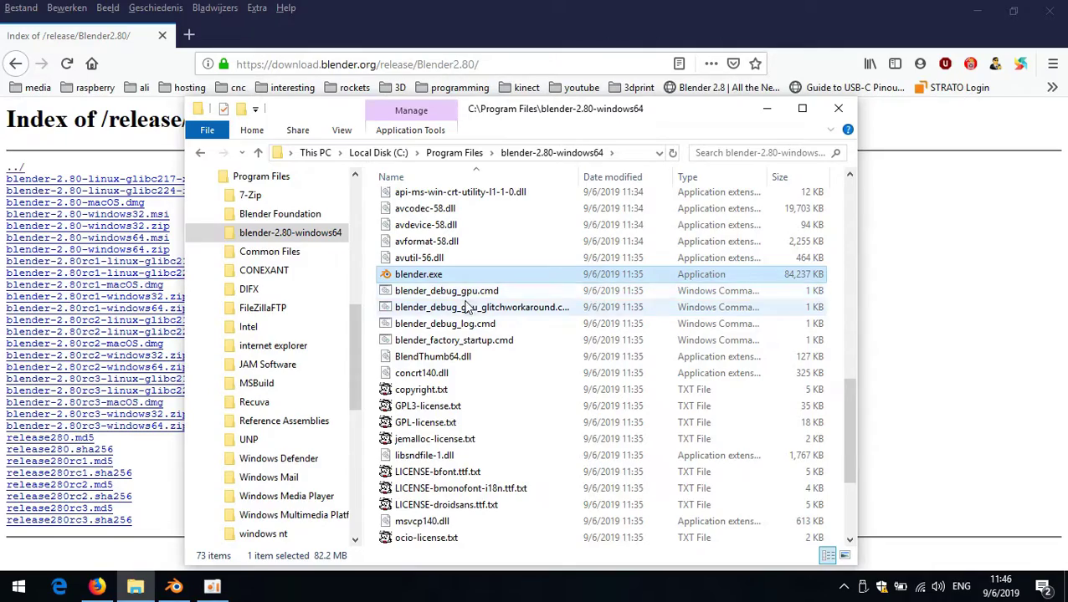
{"action": "left_click", "coordinate": [976, 12]}
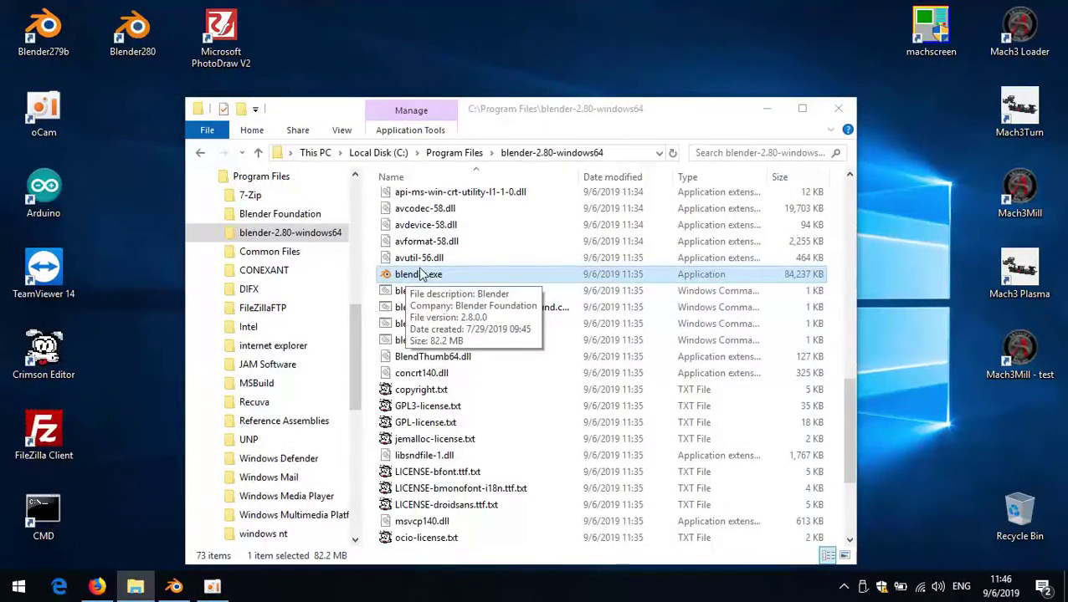
{"action": "left_click_drag", "start_coordinate": [421, 276], "coordinate": [323, 182]}
{"action": "right_click_drag", "start_coordinate": [323, 183], "coordinate": [479, 281]}
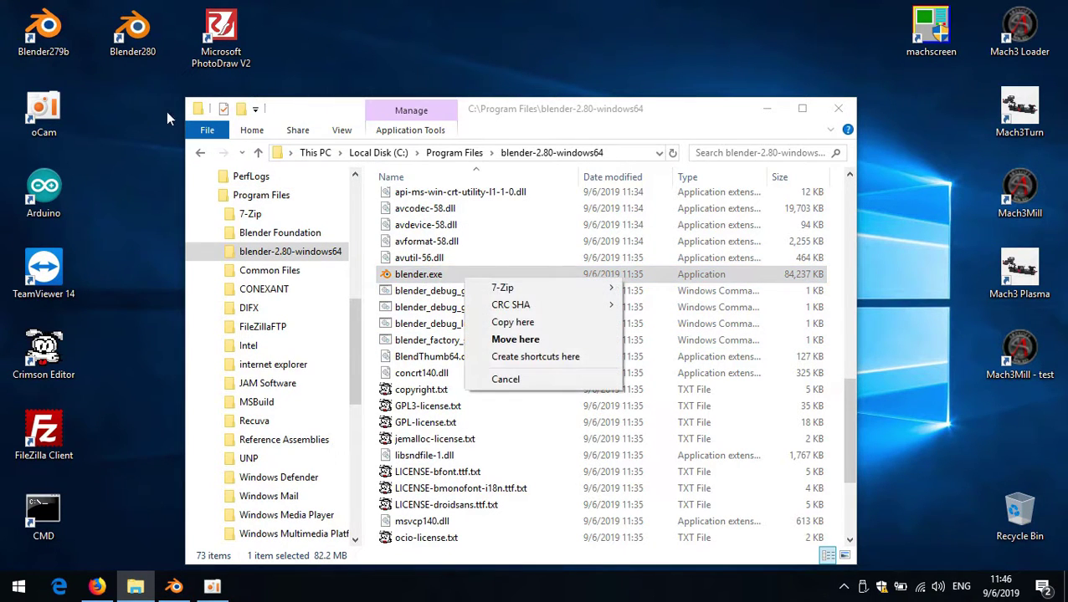
{"action": "left_click", "coordinate": [149, 102]}
Step: Permanently delete the existing Blender280 shortcut from the desktop
{"action": "left_click", "coordinate": [155, 46]}
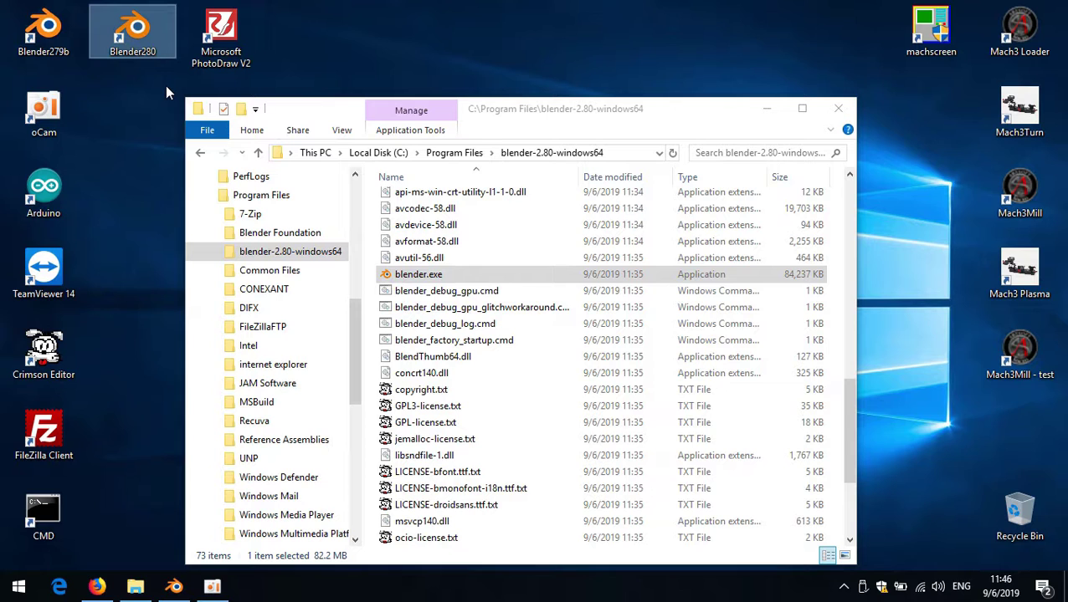
{"action": "key", "text": "Delete"}
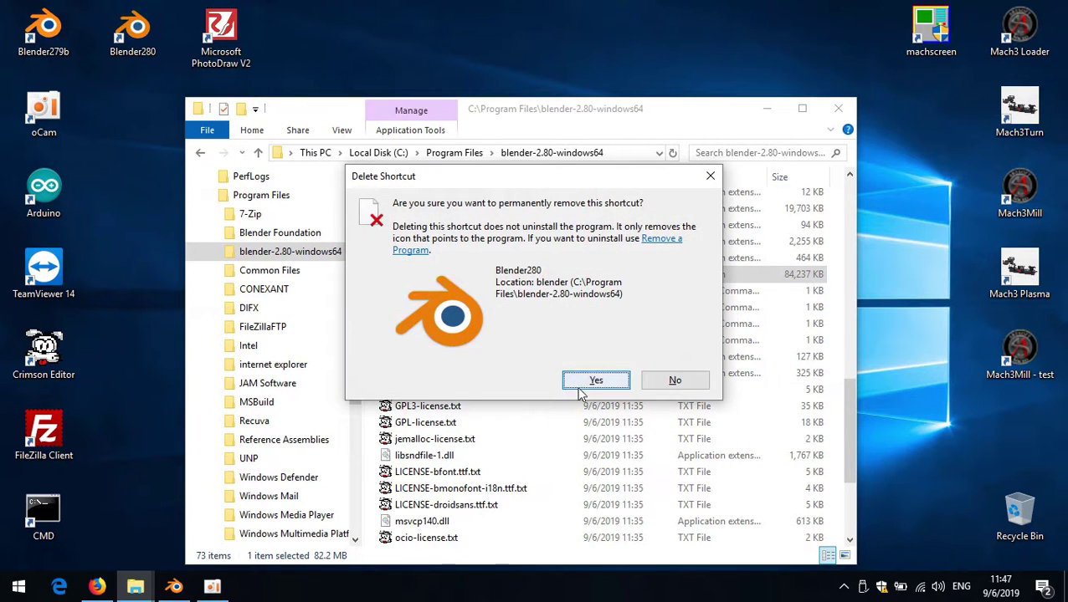
{"action": "left_click", "coordinate": [577, 386]}
Step: Create a desktop shortcut to blender.exe in the spot beside the Blender279b shortcut
{"action": "left_click_drag", "start_coordinate": [422, 284], "coordinate": [133, 53]}
{"action": "right_click_drag", "start_coordinate": [132, 54], "coordinate": [131, 53]}
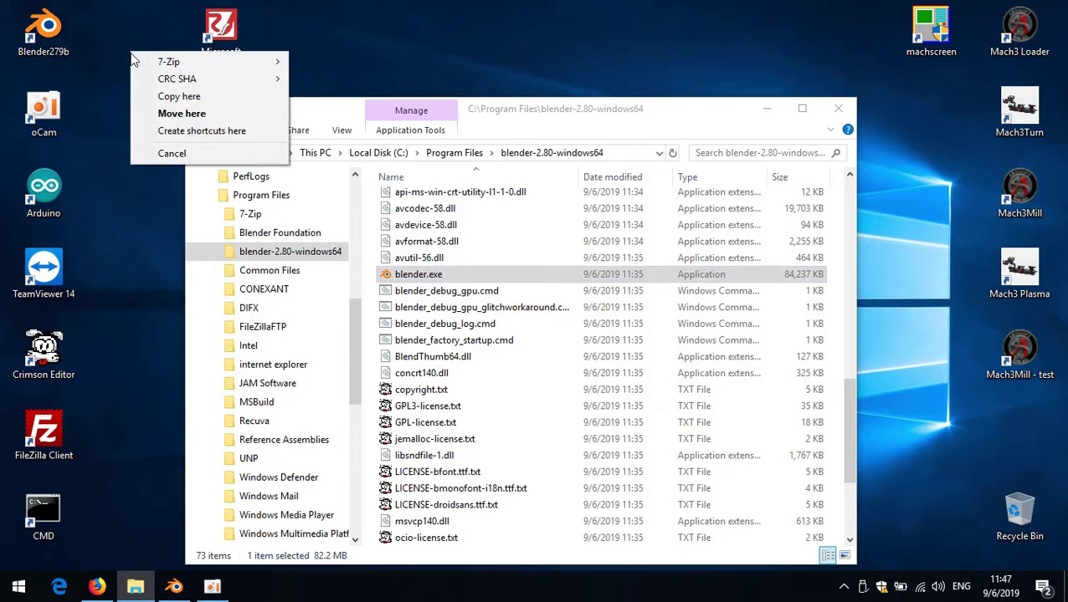
{"action": "left_click", "coordinate": [200, 134]}
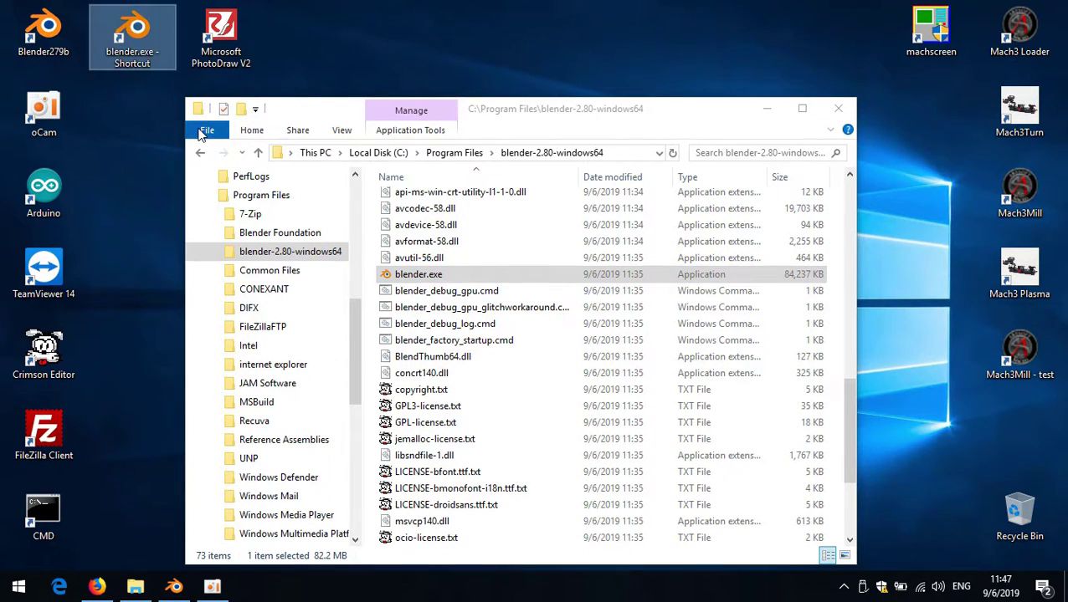
Step: Rename the new desktop shortcut to Blender280 and close the File Explorer window
{"action": "left_click", "coordinate": [134, 60]}
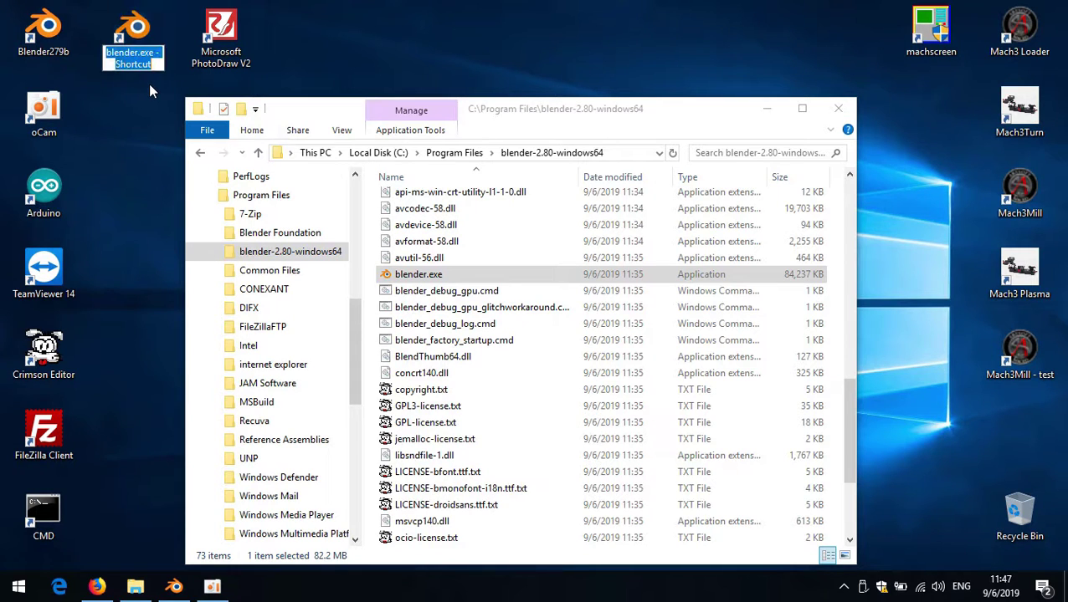
{"action": "type", "text": "Blende"}
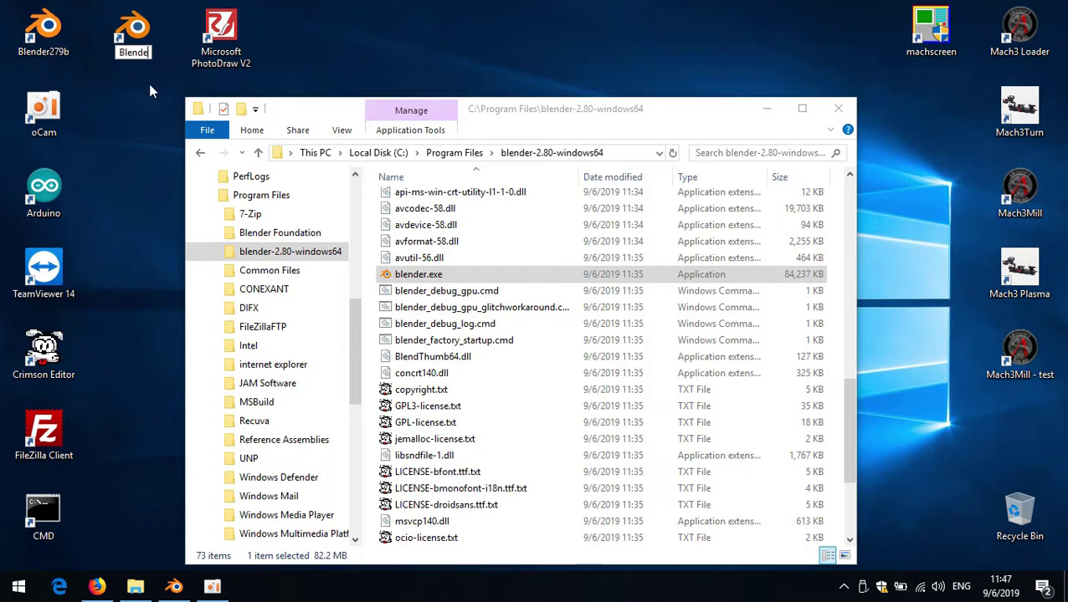
{"action": "type", "text": "r280"}
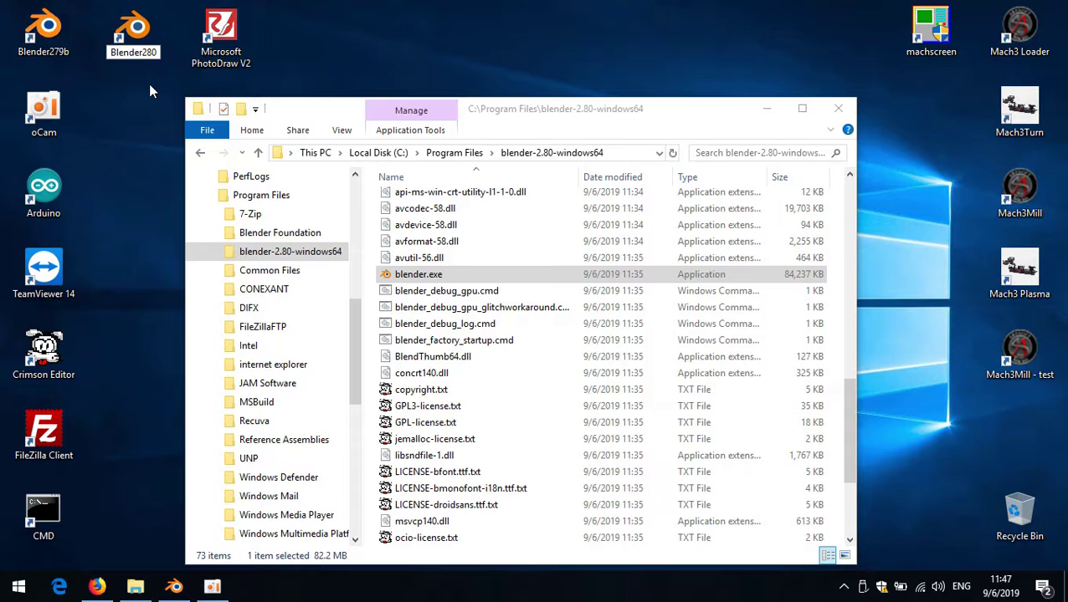
{"action": "key", "text": "Return"}
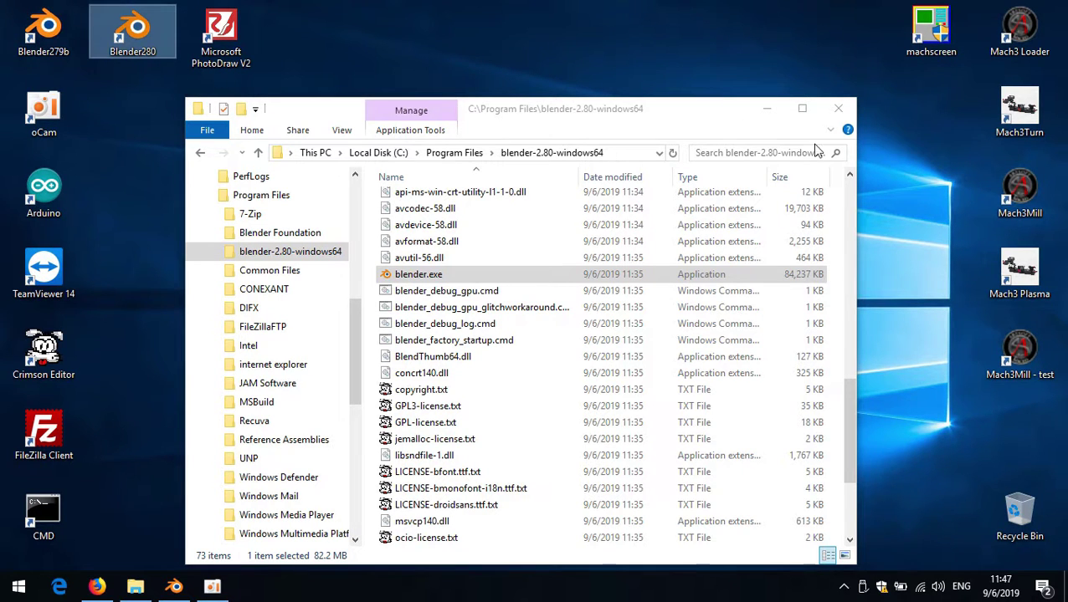
{"action": "left_click", "coordinate": [838, 108]}
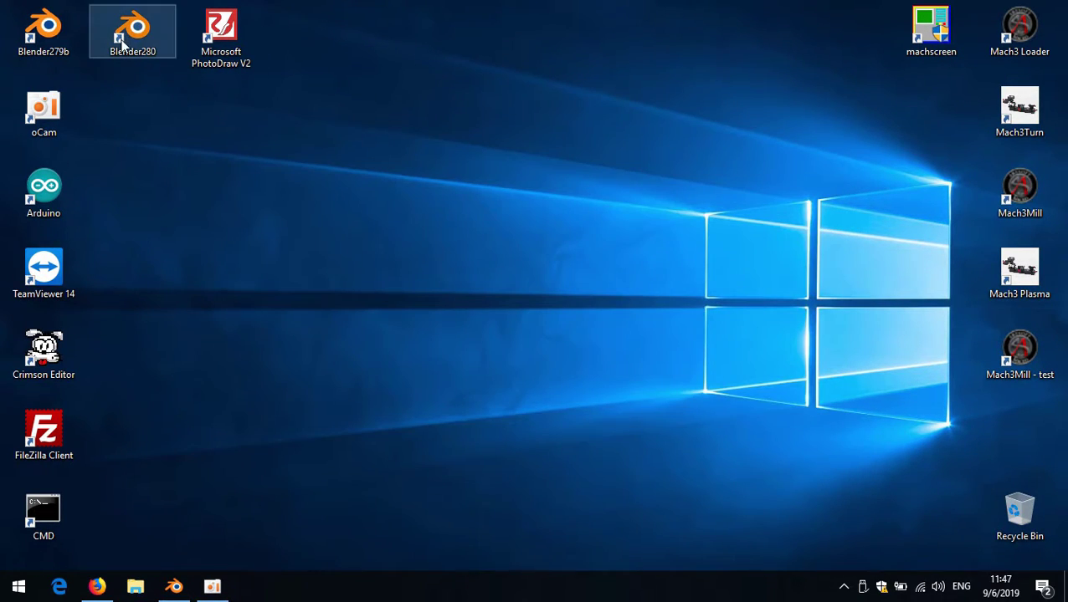
Step: Launch Blender 2.80 from the Blender280 desktop shortcut
{"action": "right_click", "coordinate": [132, 38]}
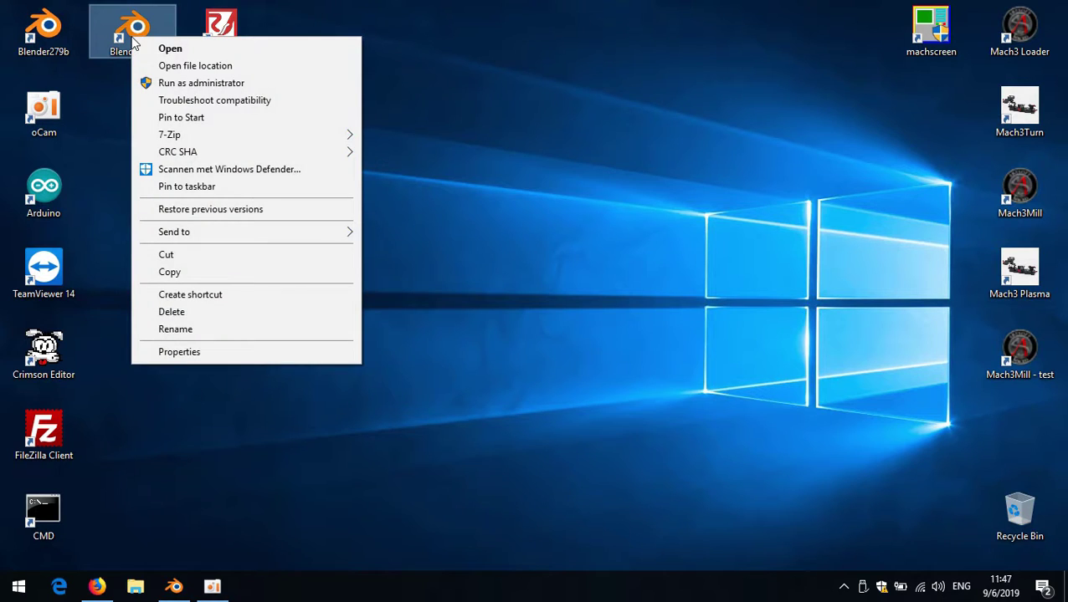
{"action": "left_click", "coordinate": [112, 102]}
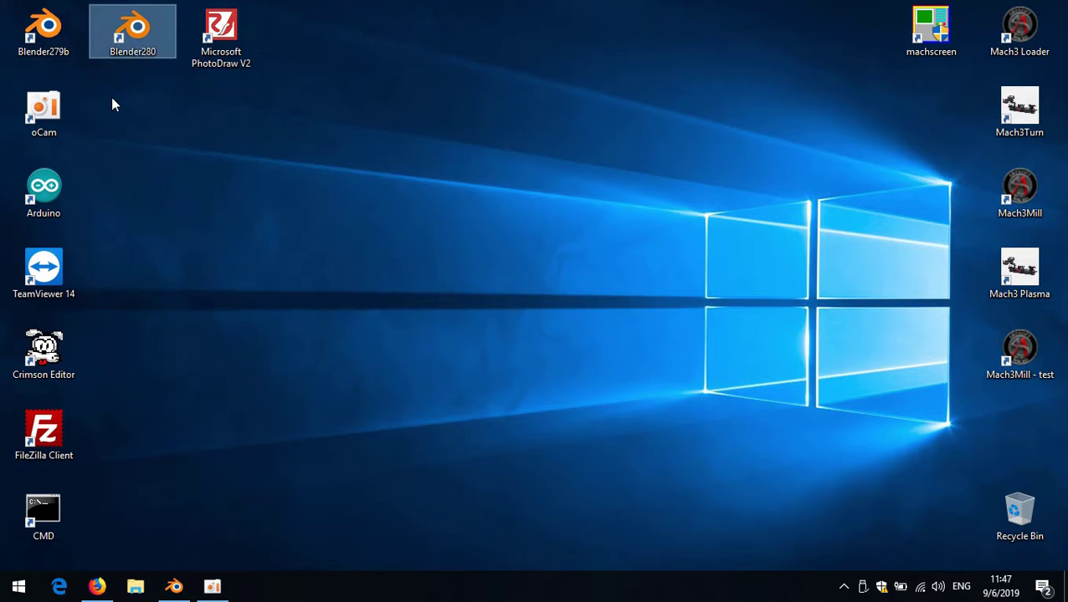
{"action": "double_click", "coordinate": [142, 35]}
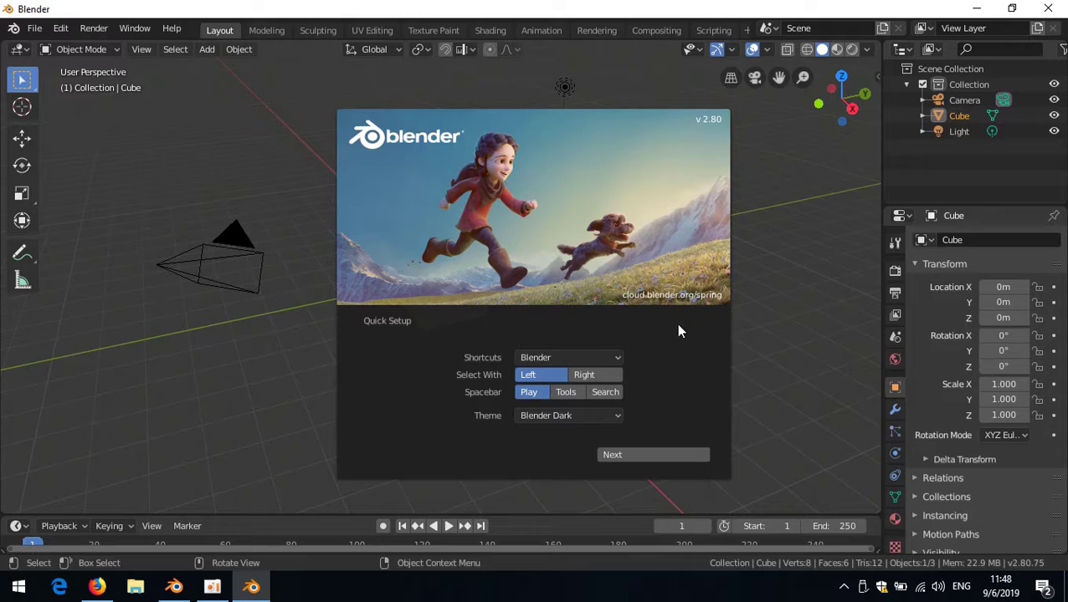
Step: Set the quick setup to Search on the spacebar, right select and Blender 27X shortcuts, and close the splash screen
{"action": "left_click", "coordinate": [604, 394]}
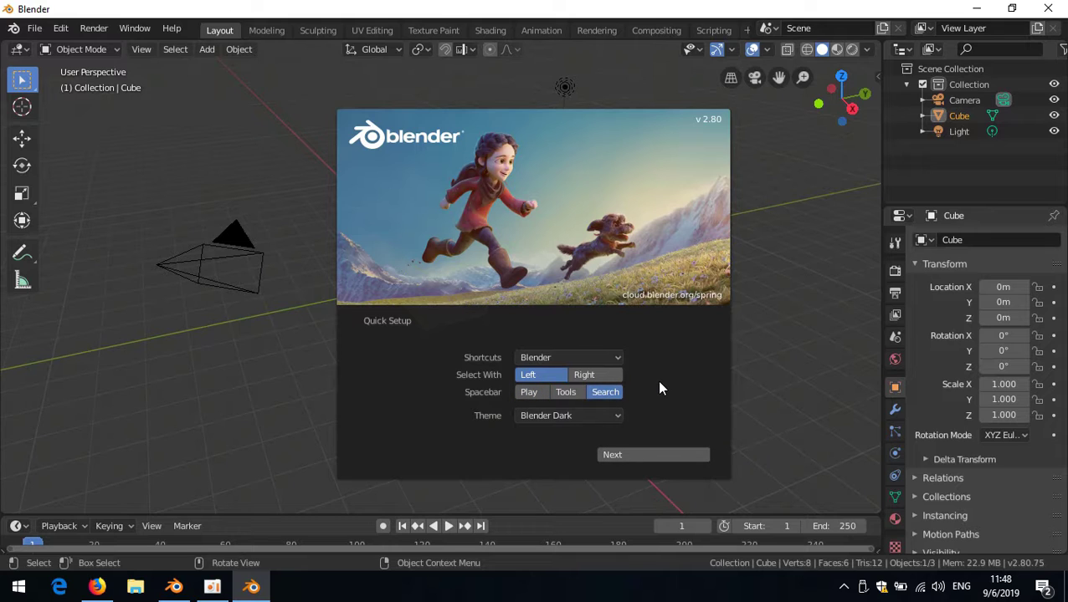
{"action": "left_click", "coordinate": [604, 377]}
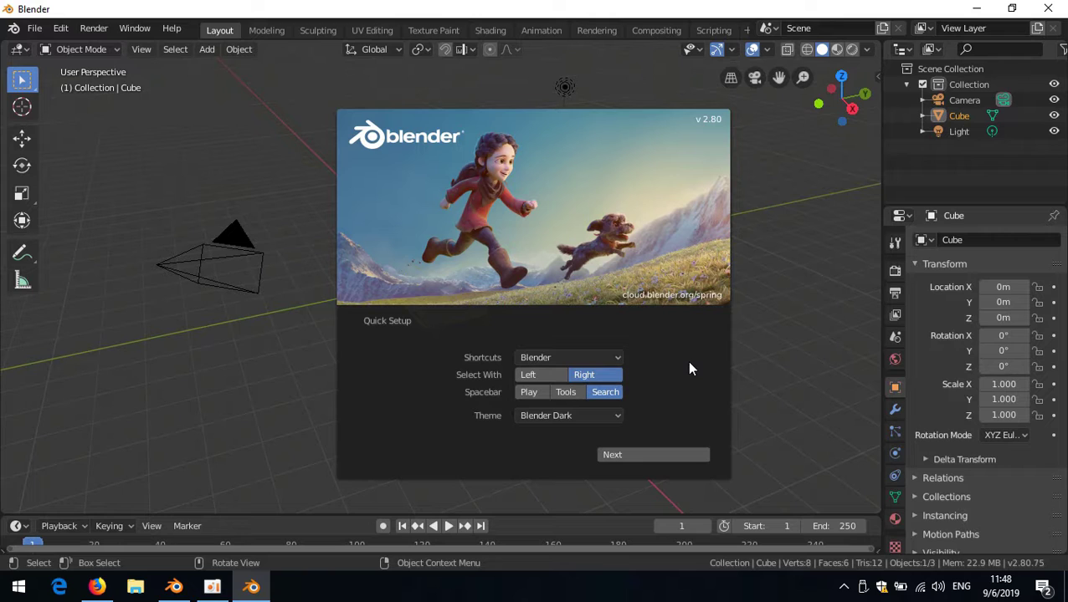
{"action": "left_click", "coordinate": [592, 360]}
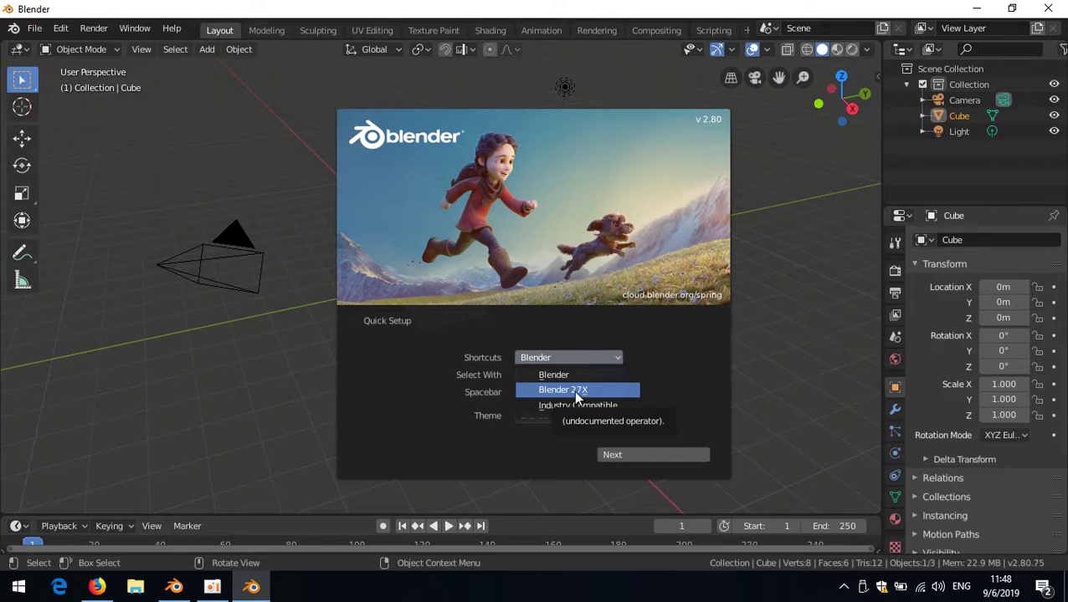
{"action": "left_click", "coordinate": [574, 390]}
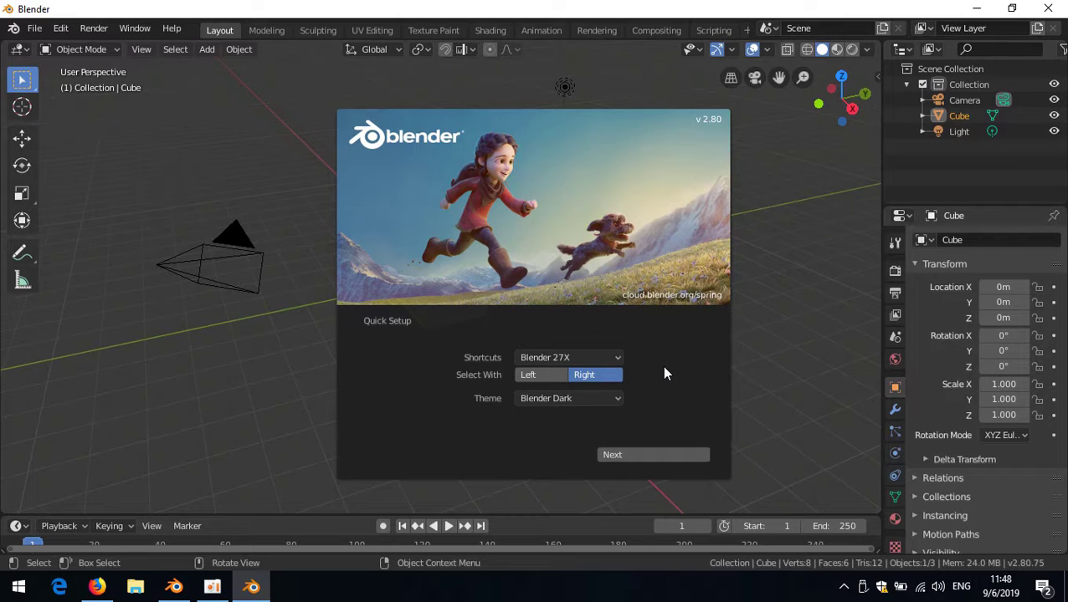
{"action": "left_click", "coordinate": [656, 455]}
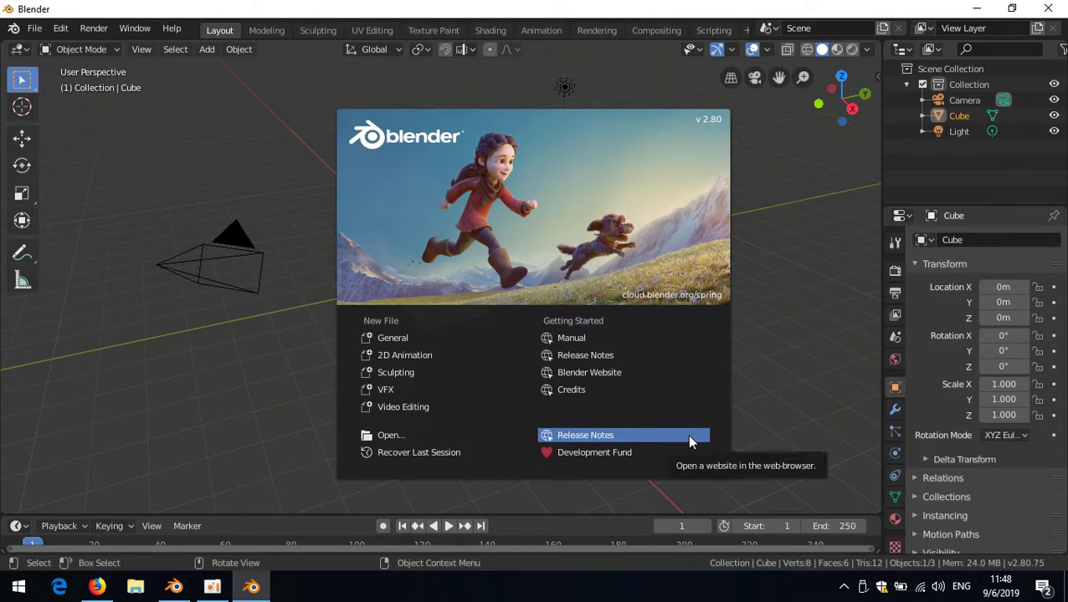
{"action": "left_click", "coordinate": [303, 141]}
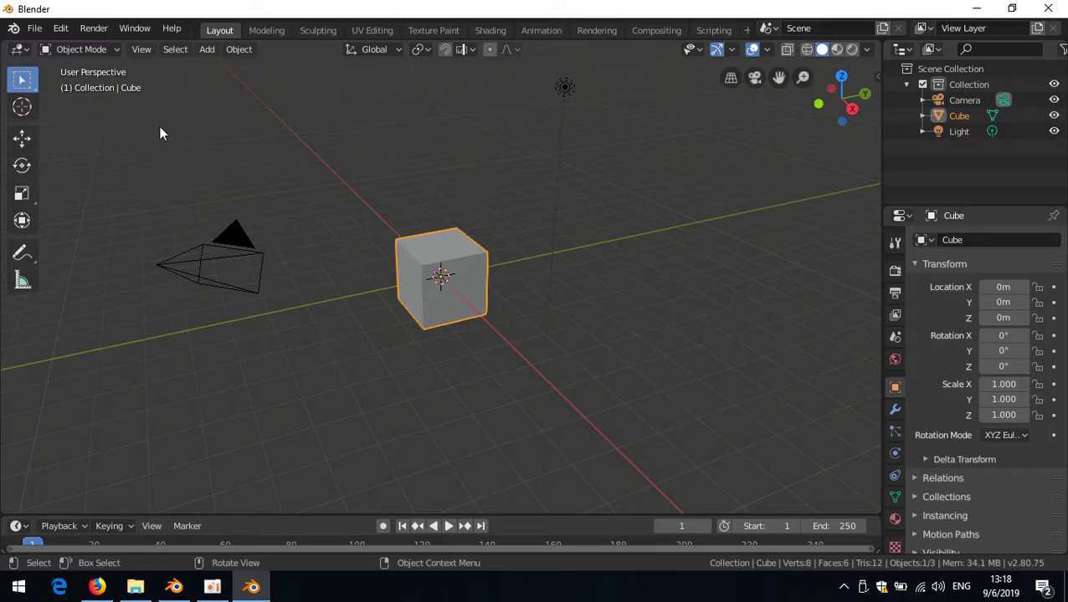
Step: Assign the shortcut Ctrl Alt U to the Preferences command
{"action": "left_click", "coordinate": [60, 29]}
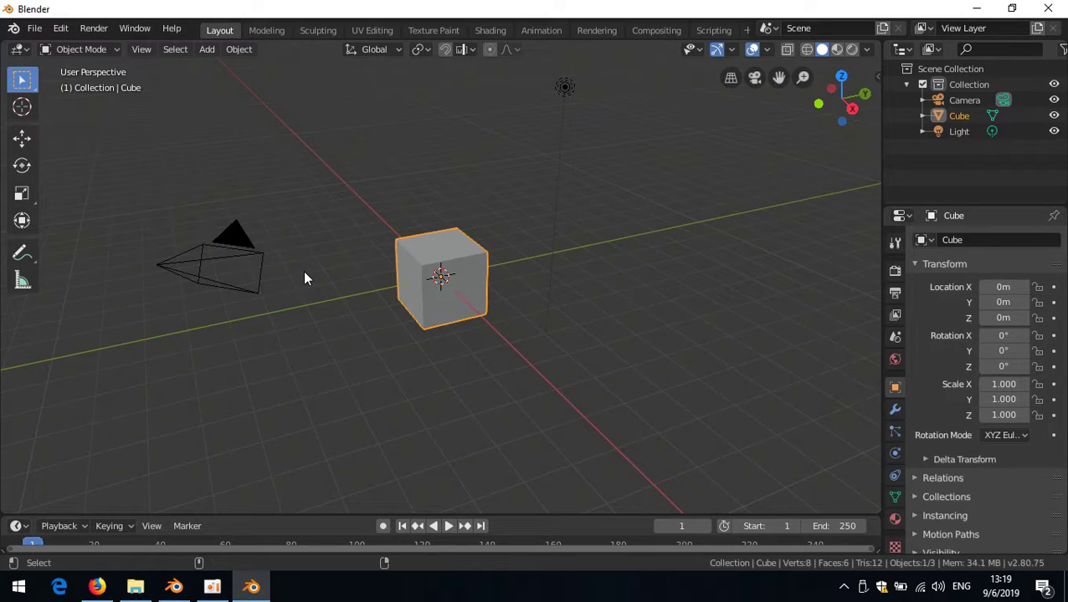
{"action": "left_click", "coordinate": [60, 28]}
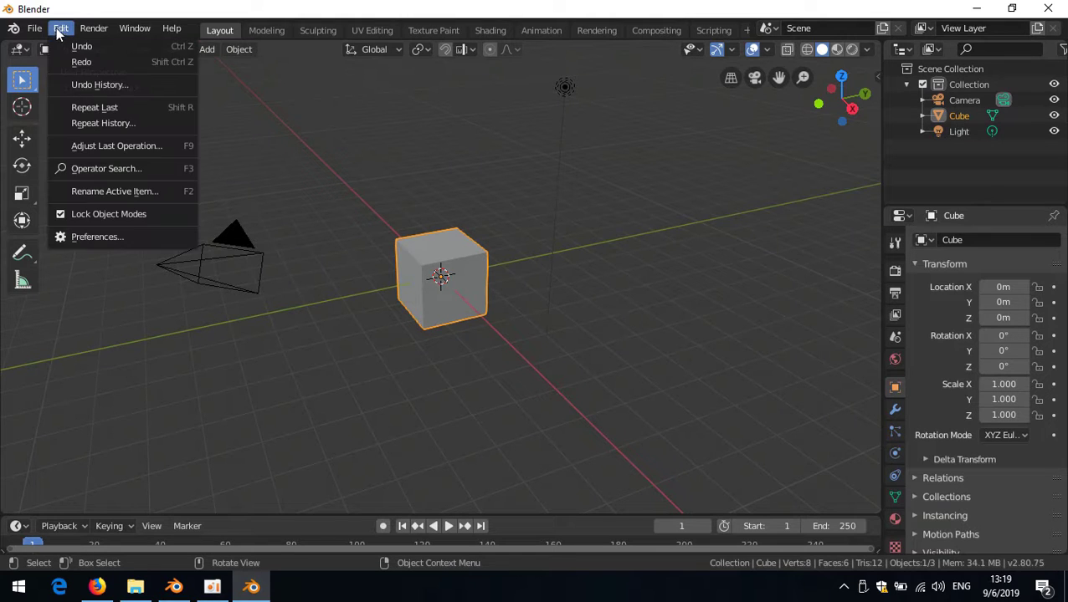
{"action": "right_click", "coordinate": [90, 237]}
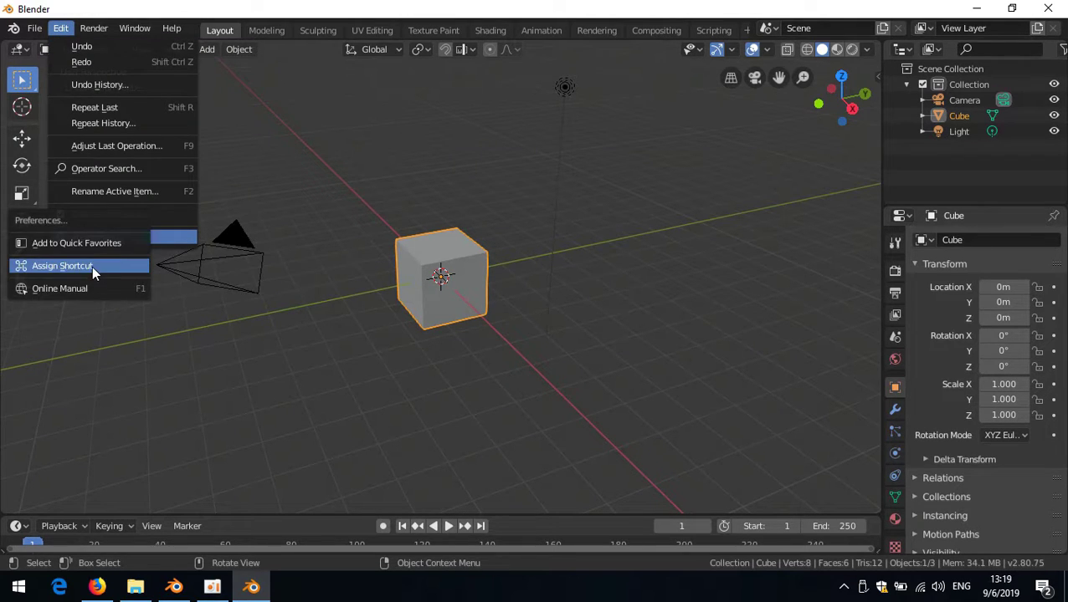
{"action": "left_click", "coordinate": [92, 266]}
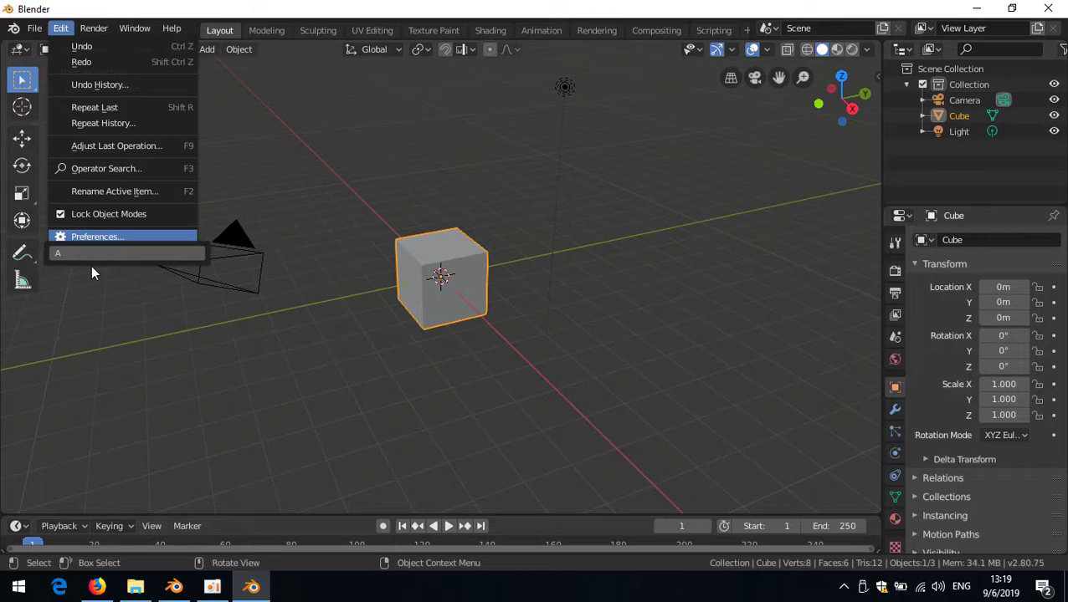
{"action": "left_click", "coordinate": [98, 256]}
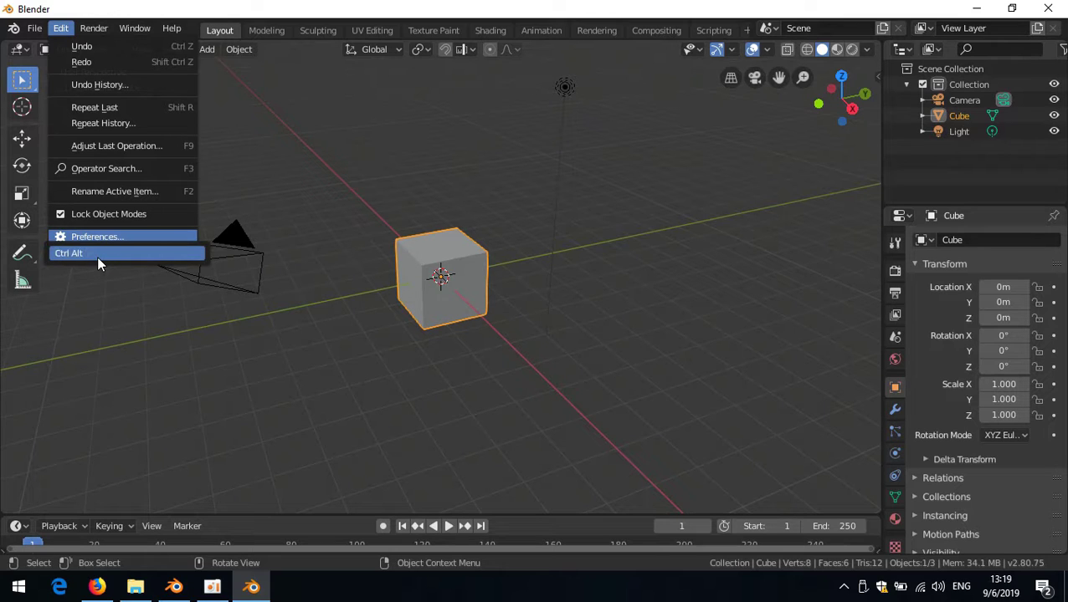
{"action": "key", "text": "ctrl+alt+u"}
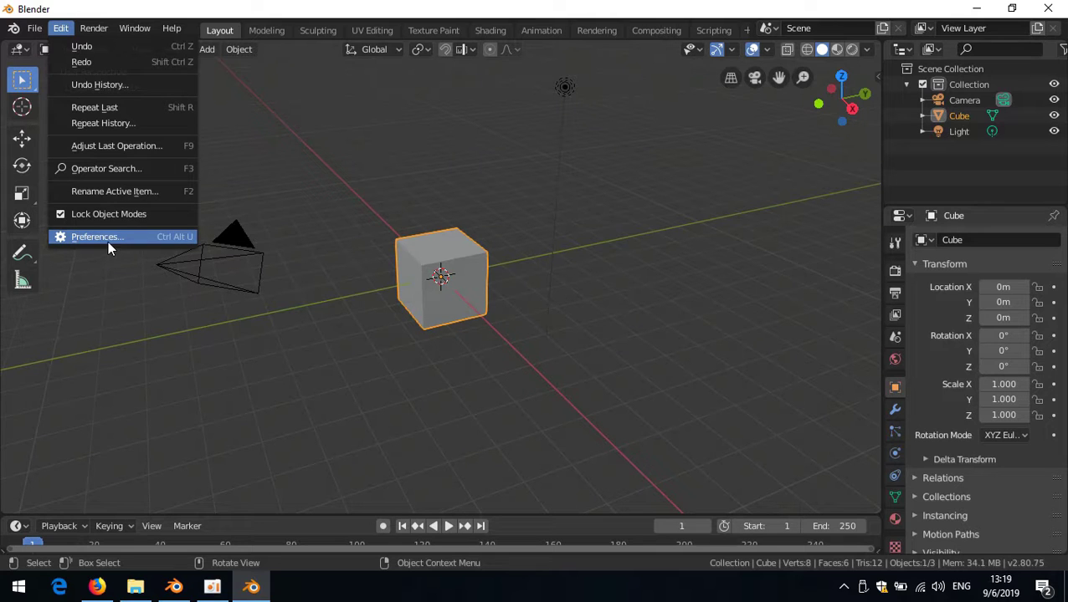
Step: Open the Preferences window and switch the keymap preset to Blender 27X
{"action": "left_click", "coordinate": [110, 237]}
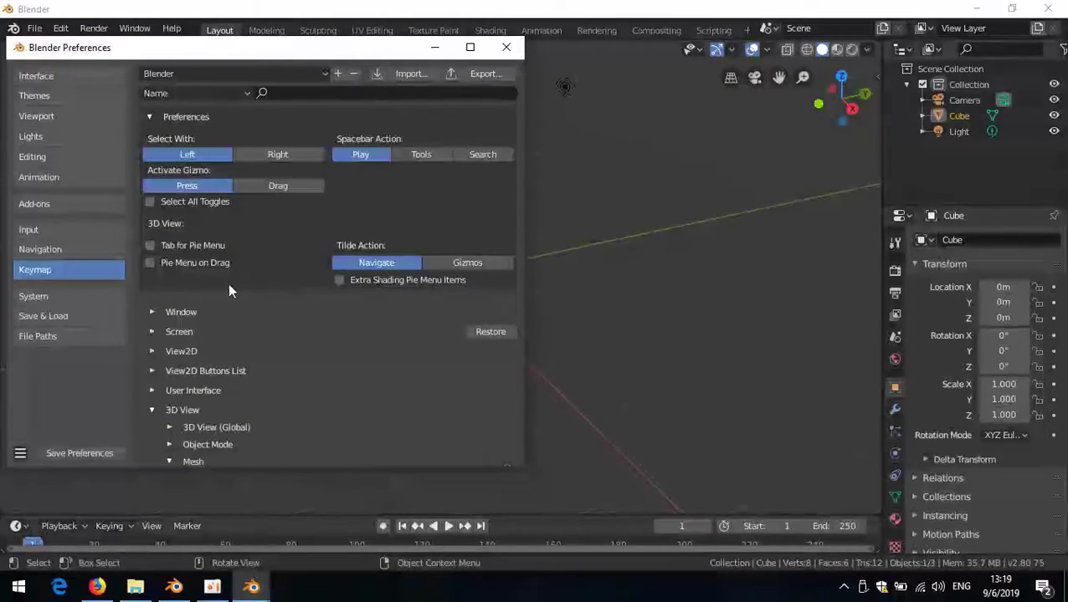
{"action": "left_click", "coordinate": [261, 75]}
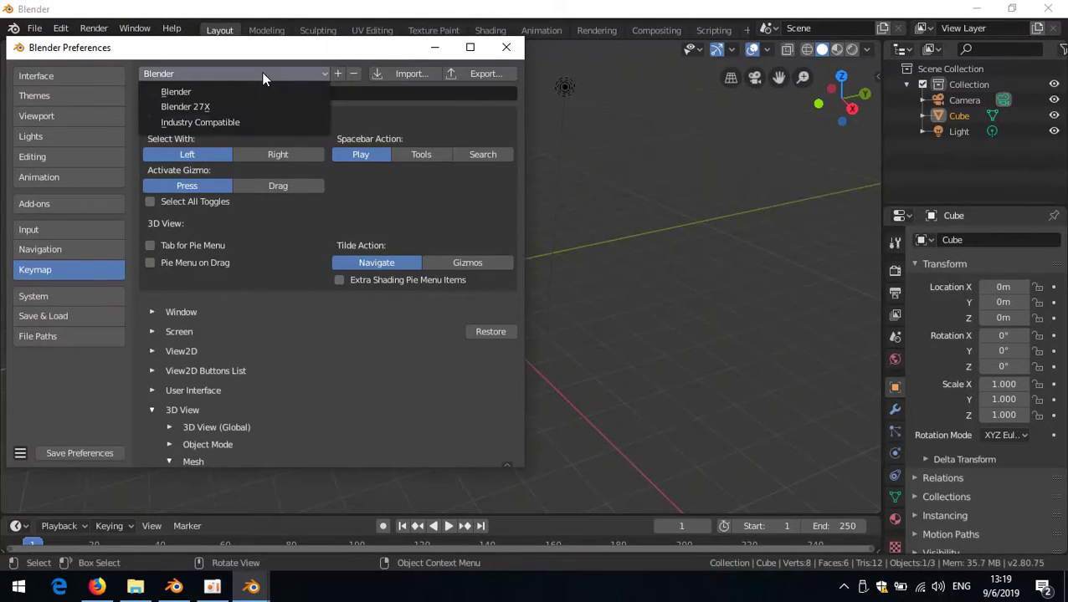
{"action": "left_click", "coordinate": [213, 108]}
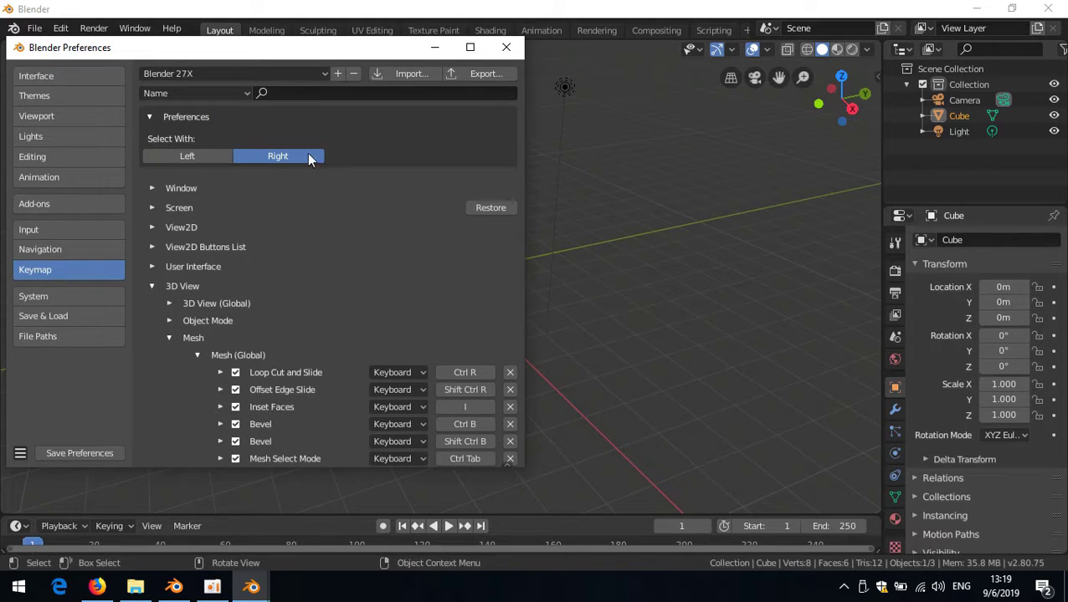
Step: Switch the keymap preset back to Blender, with Search as the spacebar action and Right for selecting
{"action": "left_click", "coordinate": [228, 74]}
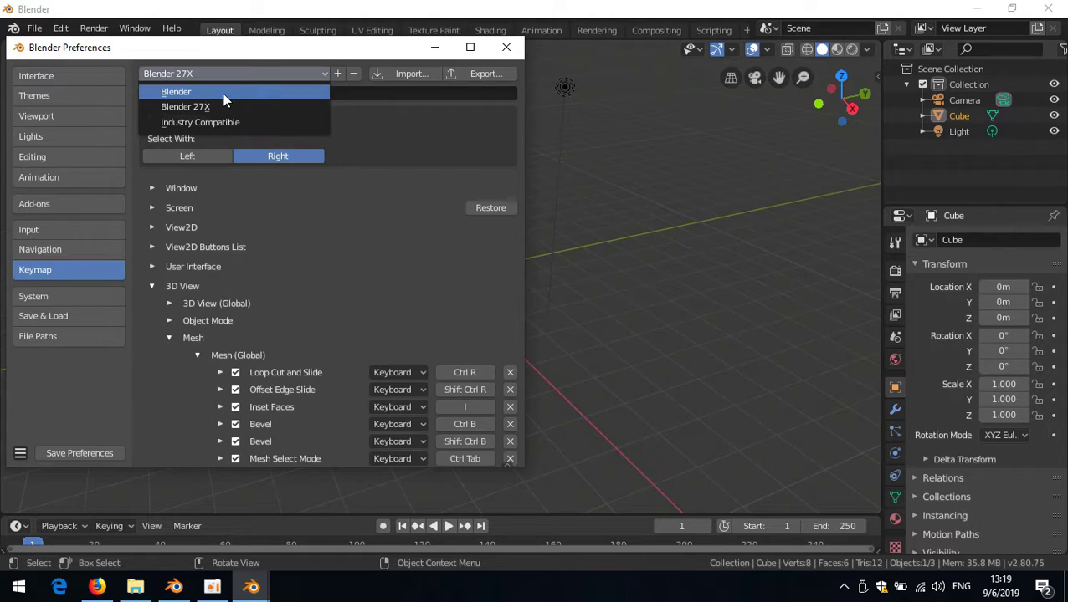
{"action": "left_click", "coordinate": [223, 94]}
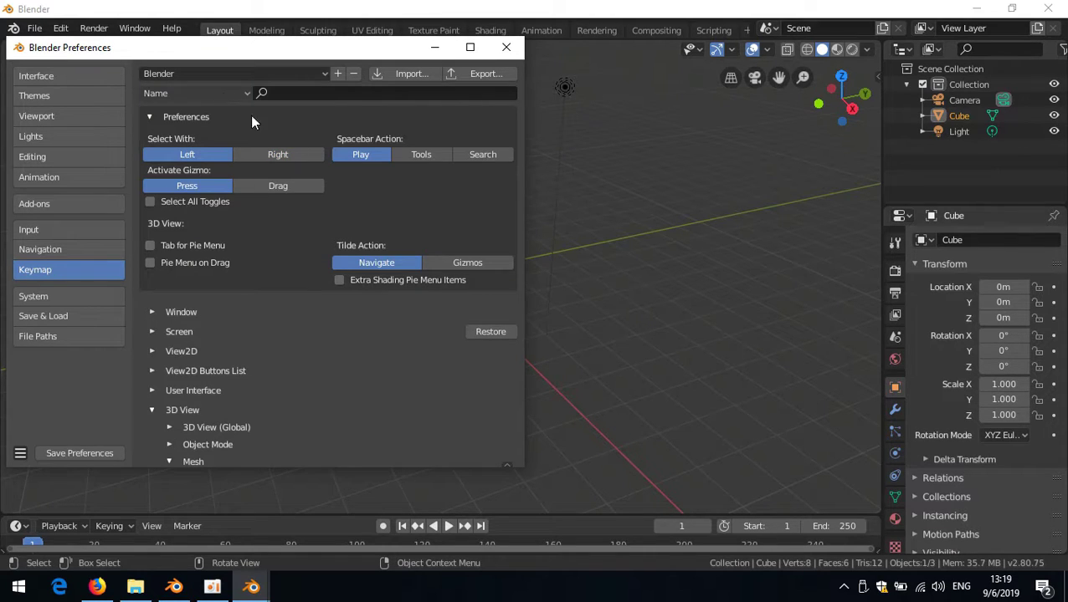
{"action": "left_click", "coordinate": [491, 155]}
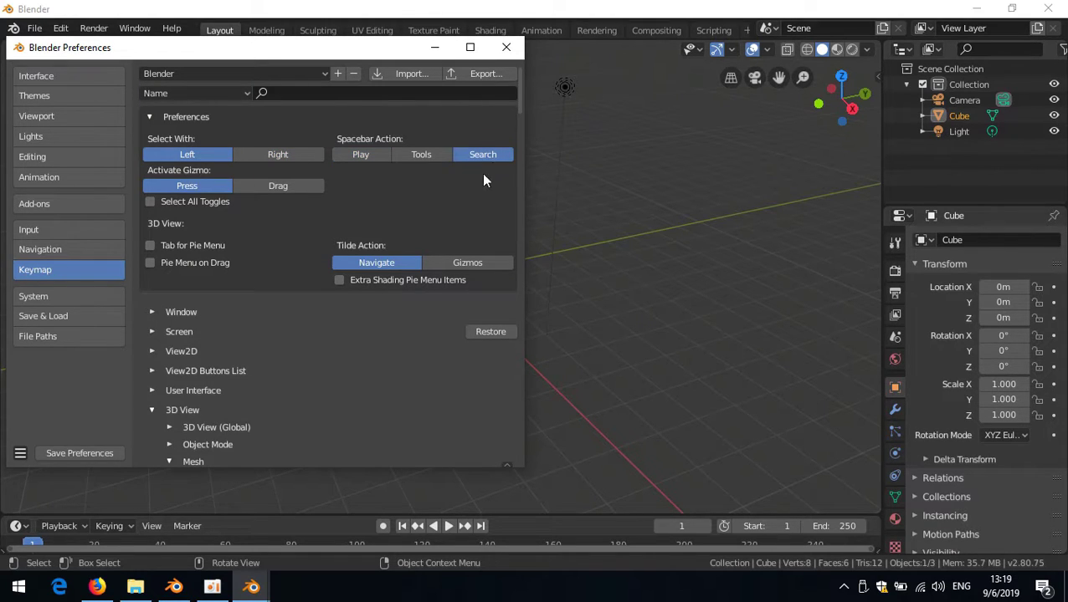
{"action": "left_click", "coordinate": [279, 156]}
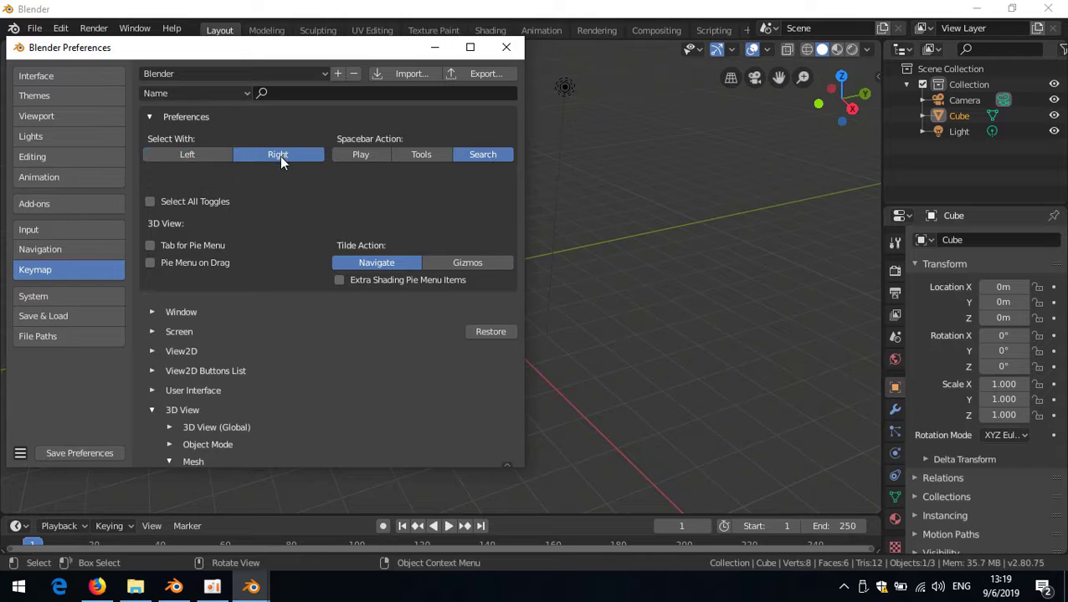
Step: Choose the Blender 27X keymap preset, save the preferences and close the Preferences window
{"action": "left_click", "coordinate": [245, 72]}
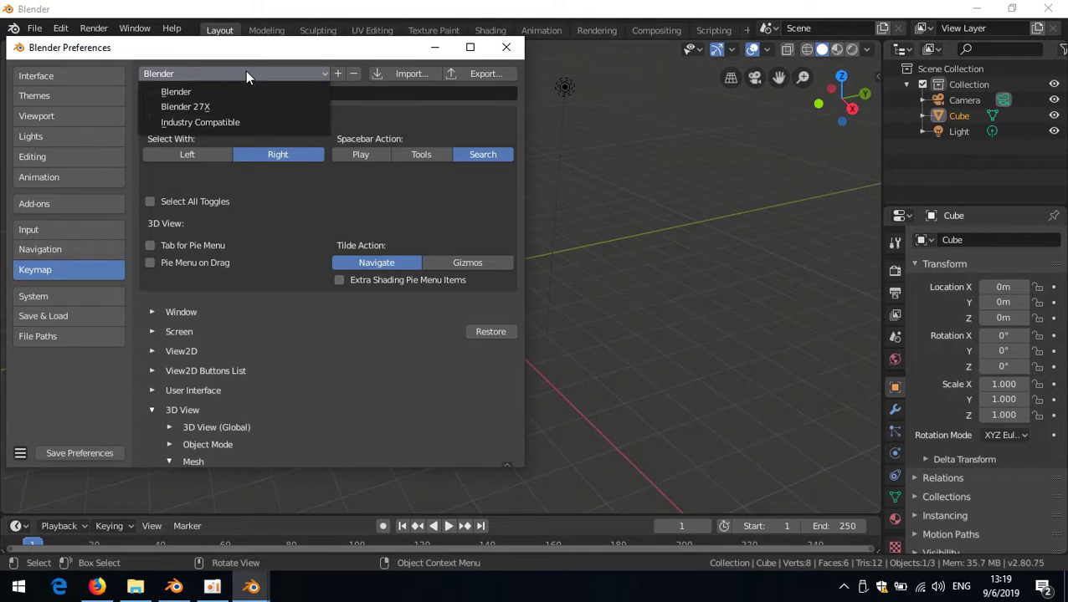
{"action": "left_click", "coordinate": [207, 107]}
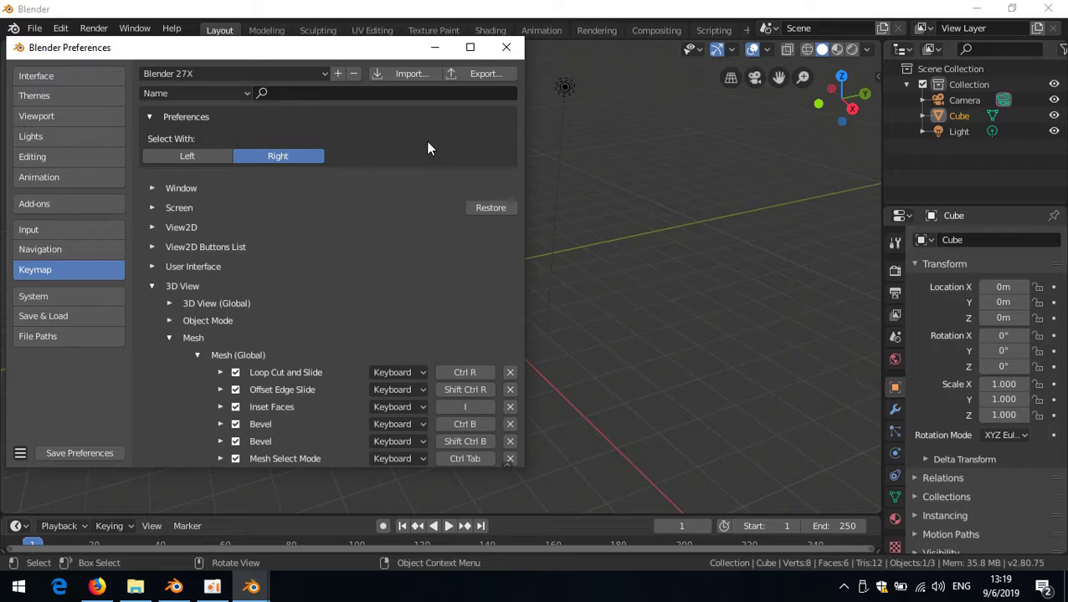
{"action": "left_click", "coordinate": [92, 452]}
{"action": "left_click_drag", "start_coordinate": [333, 50], "coordinate": [524, 45]}
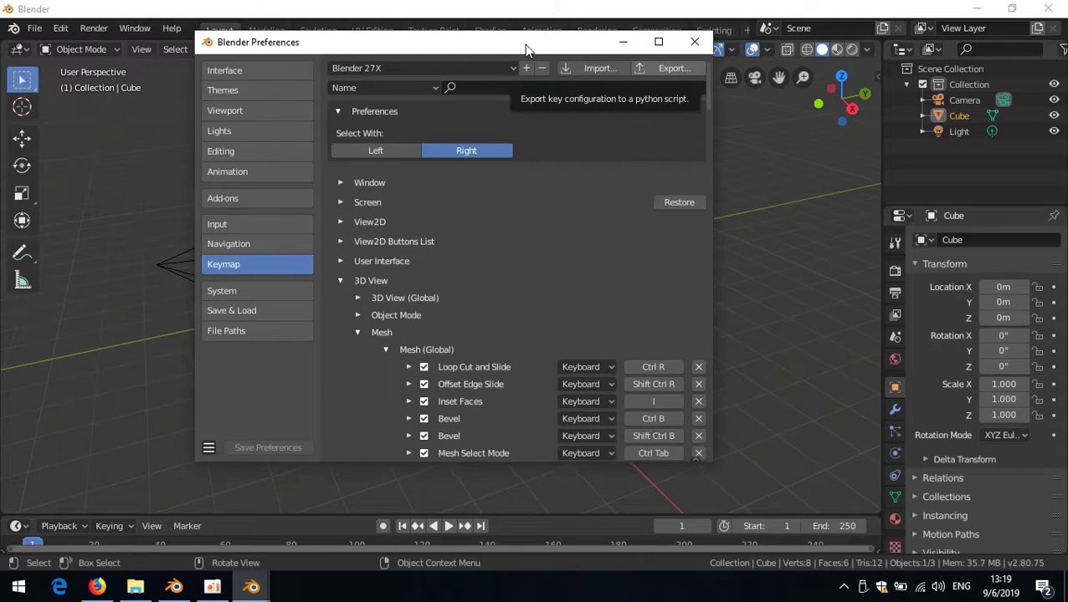
{"action": "left_click", "coordinate": [697, 41]}
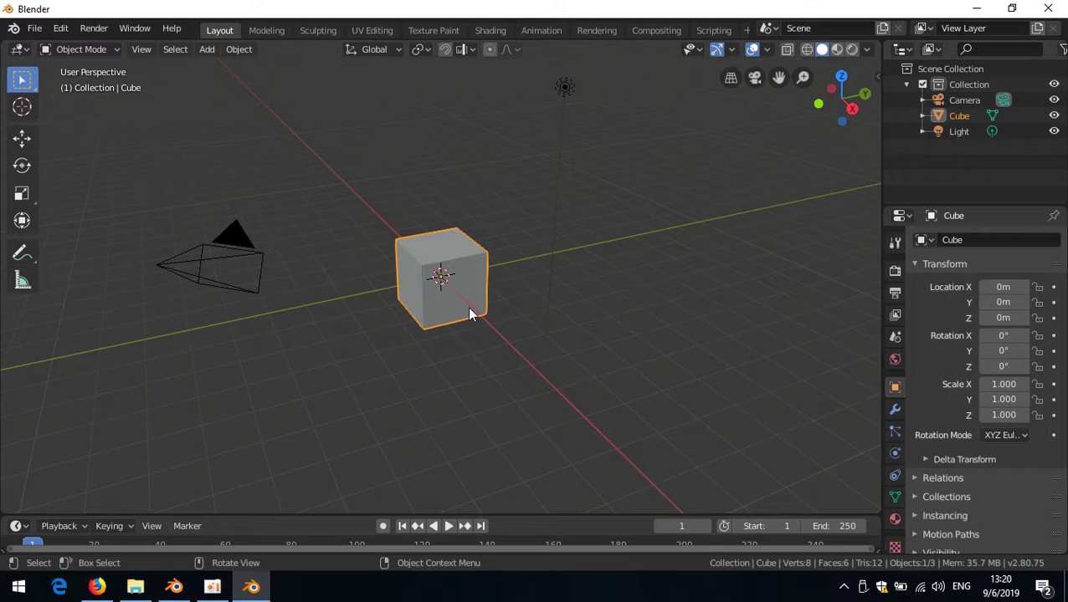
Step: Enter Edit Mode on the default cube
{"action": "key", "text": "Tab"}
{"action": "scroll", "coordinate": [499, 290], "scroll_direction": "up", "scroll_amount": 3}
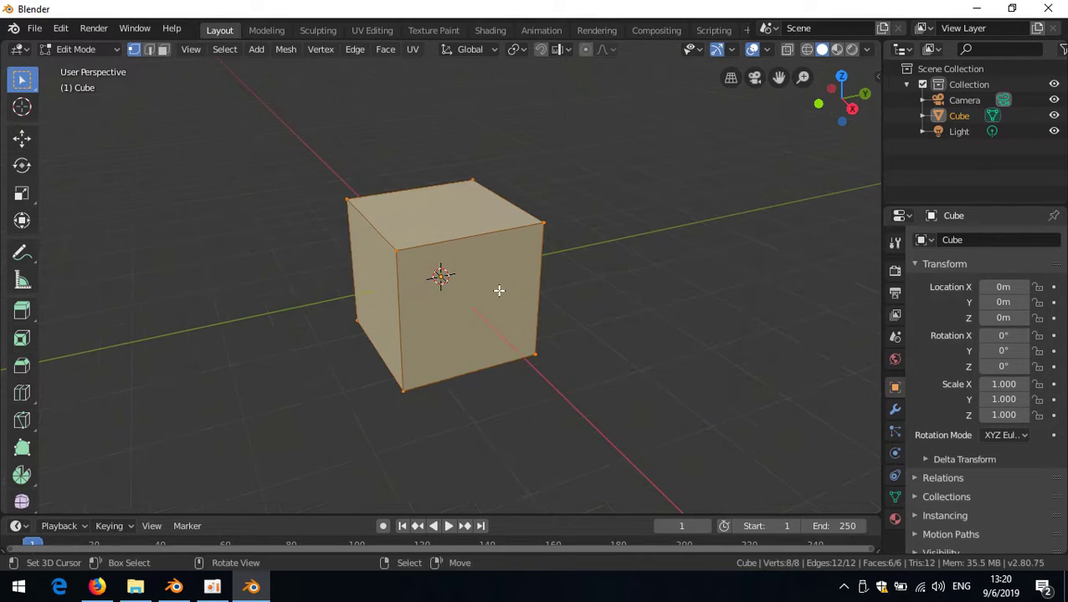
{"action": "scroll", "coordinate": [496, 286], "scroll_direction": "down", "scroll_amount": 2}
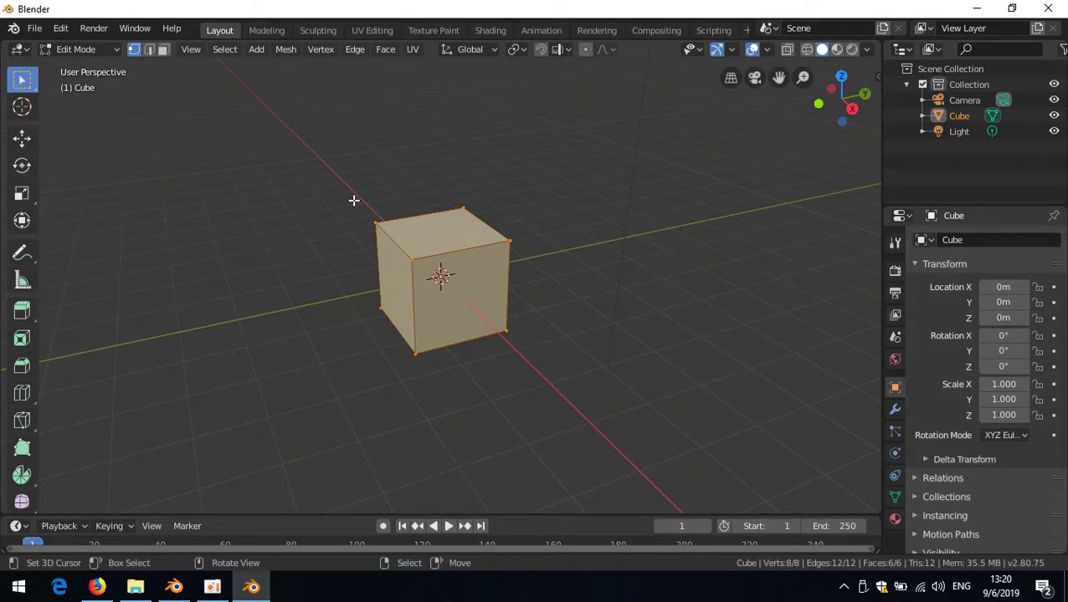
Step: Examine the commands offered for the selected cube's vertices, faces and edges without applying any
{"action": "right_click", "coordinate": [255, 114]}
{"action": "right_click", "coordinate": [300, 163]}
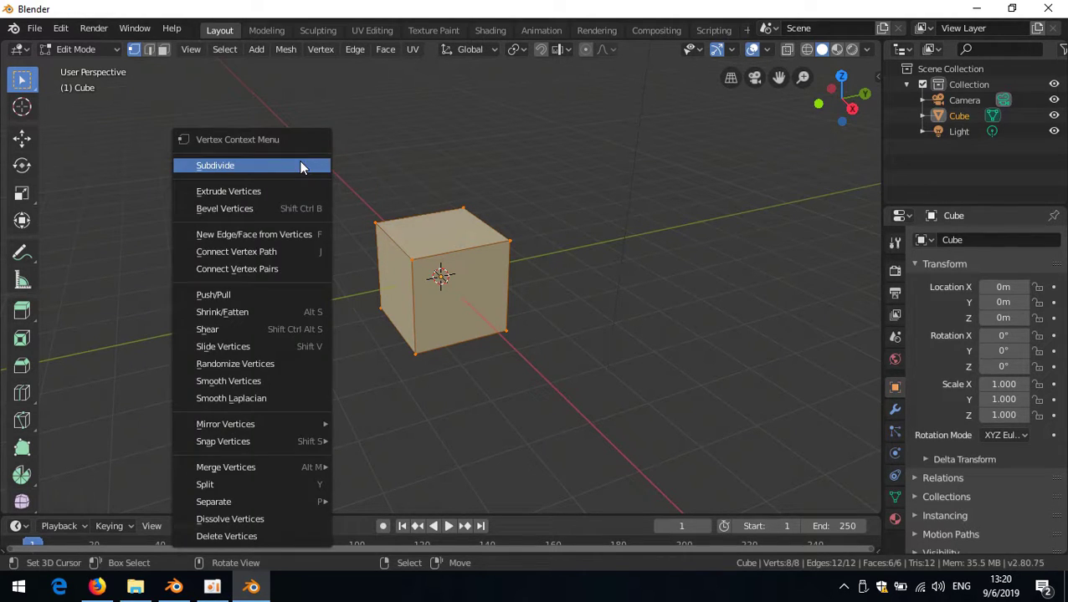
{"action": "left_click", "coordinate": [232, 234]}
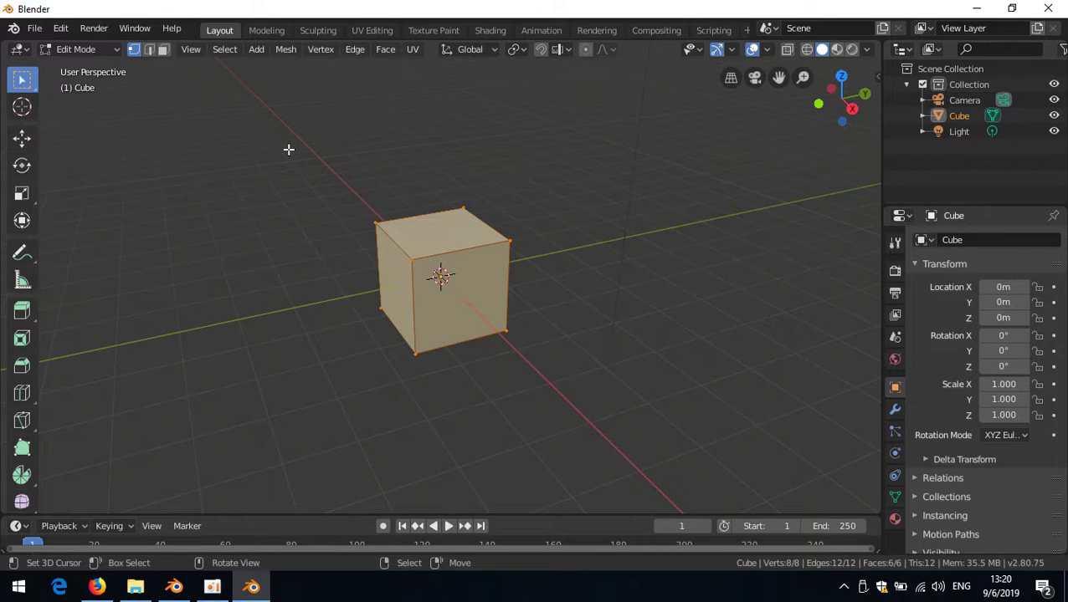
{"action": "key", "text": "ctrl+f"}
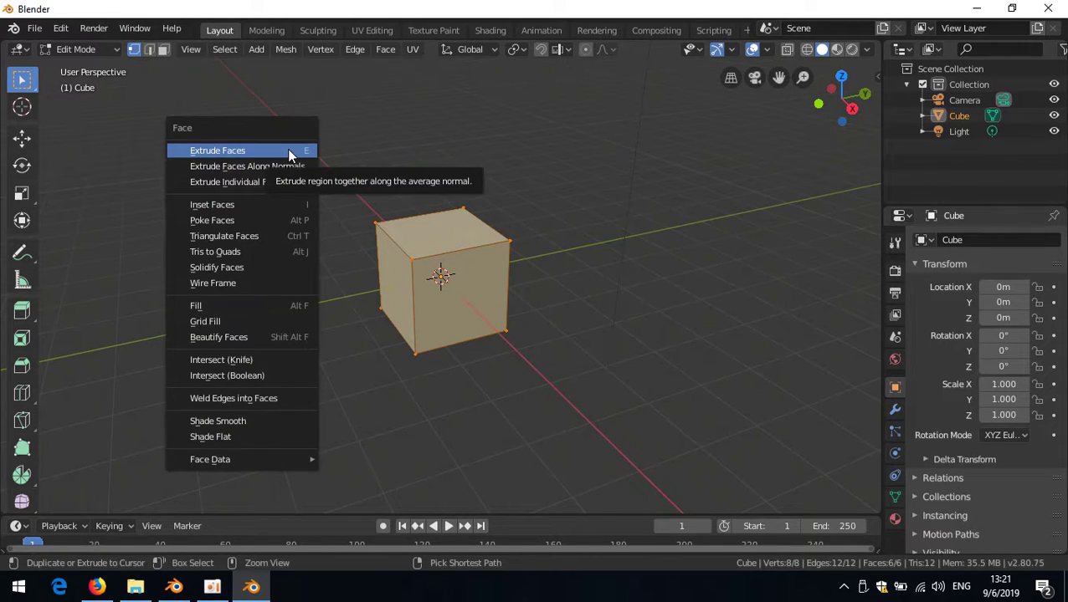
{"action": "key", "text": "ctrl+e"}
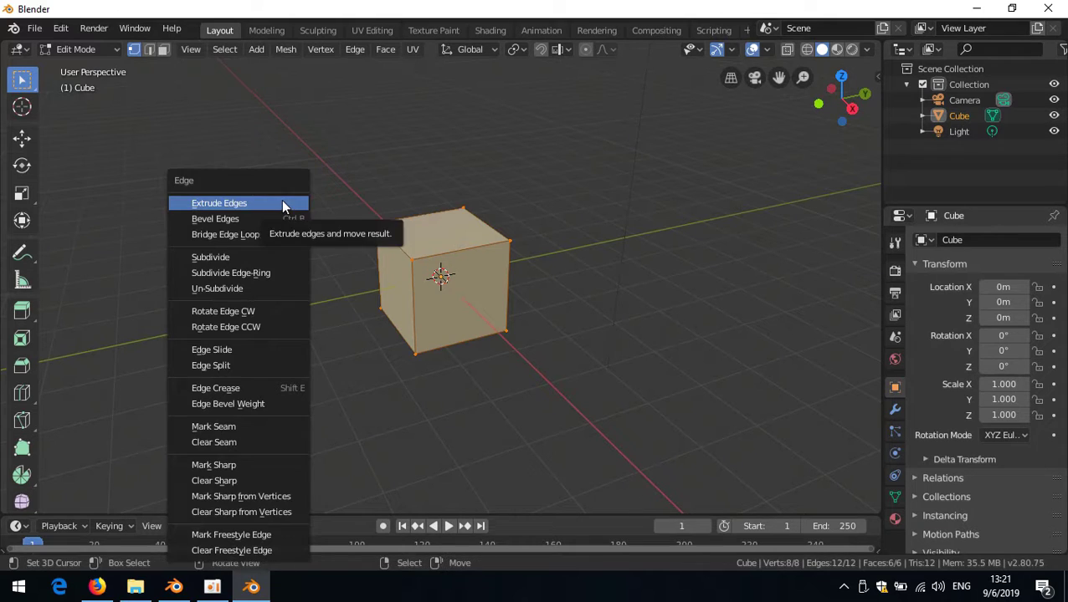
{"action": "key", "text": "ctrl+v"}
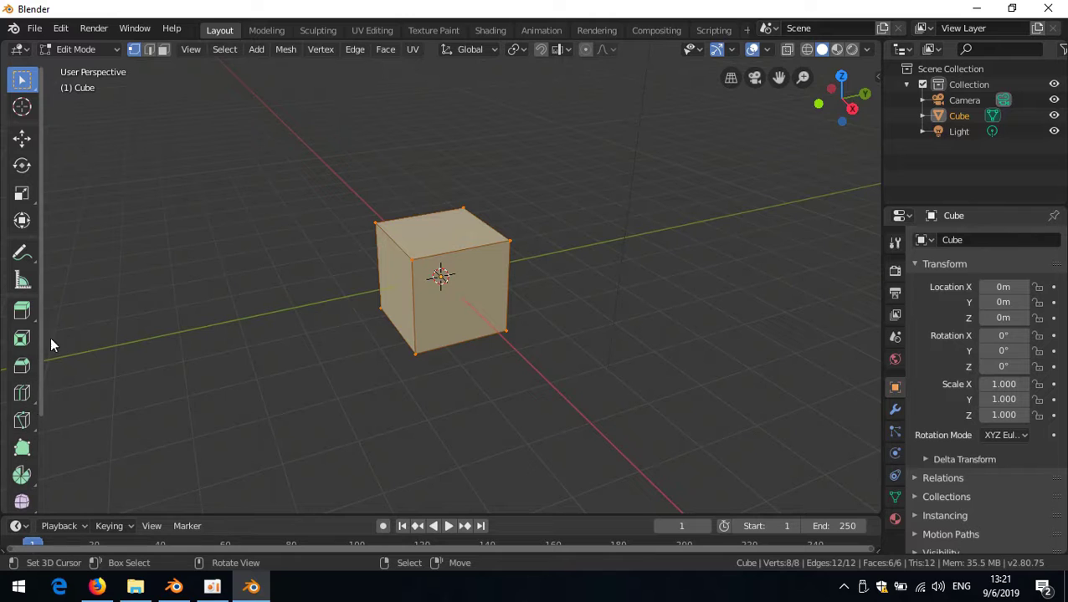
Step: Hide and restore the viewport's tool shelf, and resize it to two columns of tool icons
{"action": "key", "text": "t"}
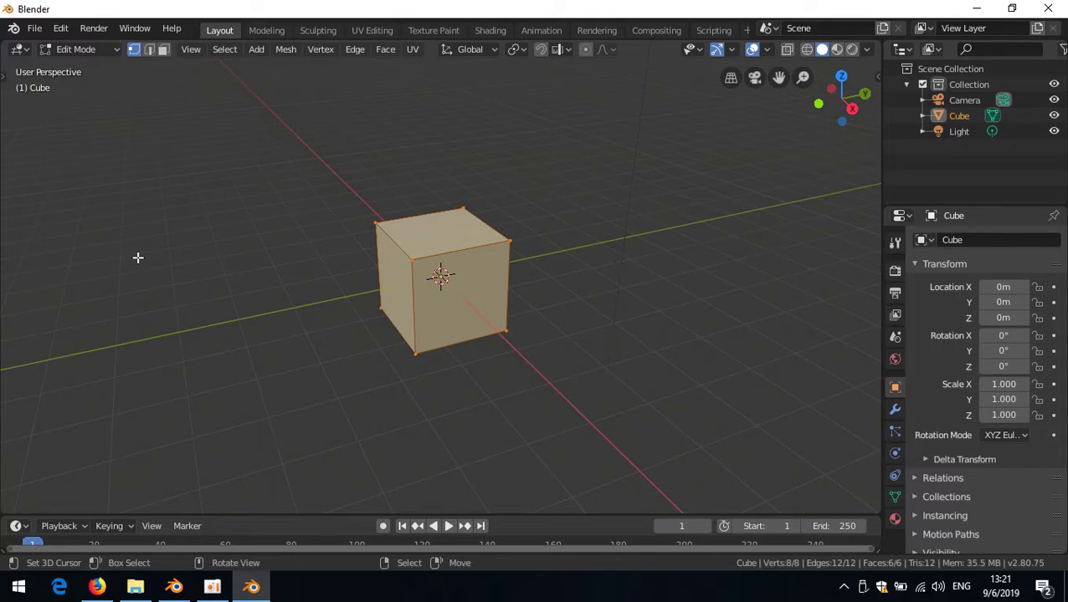
{"action": "key", "text": "t"}
{"action": "left_click_drag", "start_coordinate": [42, 234], "coordinate": [127, 231]}
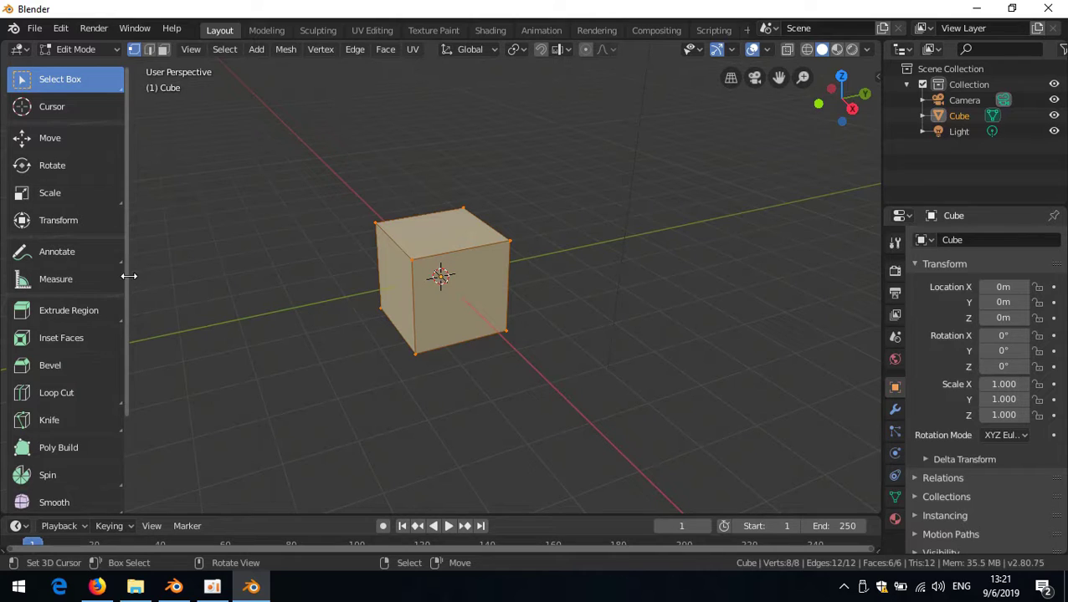
{"action": "left_click_drag", "start_coordinate": [111, 276], "coordinate": [73, 279]}
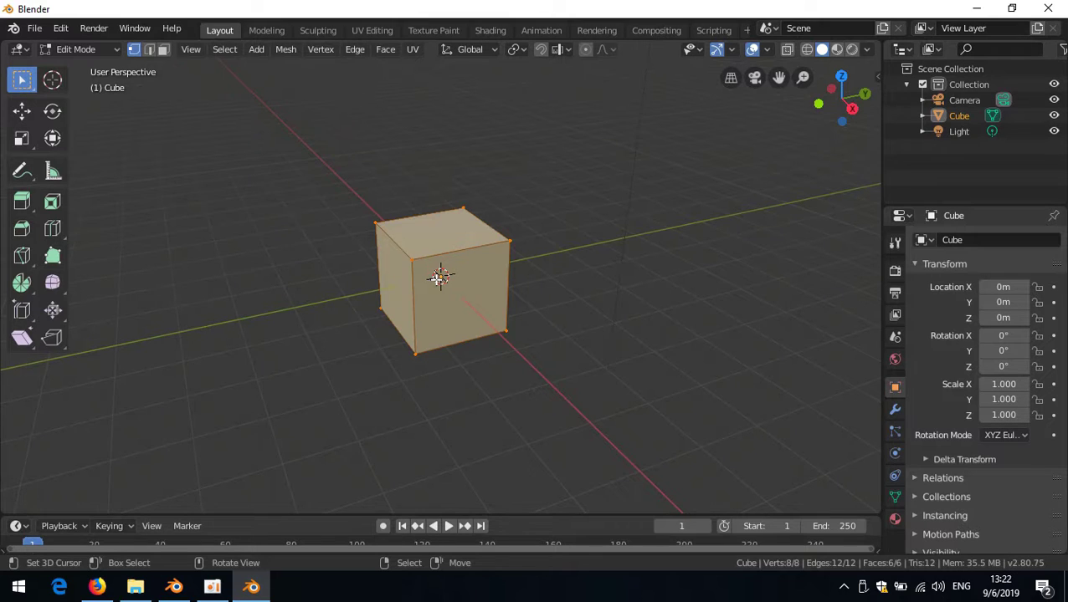
Step: Snap the 3D cursor to the cube's upper-left vertex in front view
{"action": "key", "text": "KP_1"}
{"action": "left_click", "coordinate": [393, 229]}
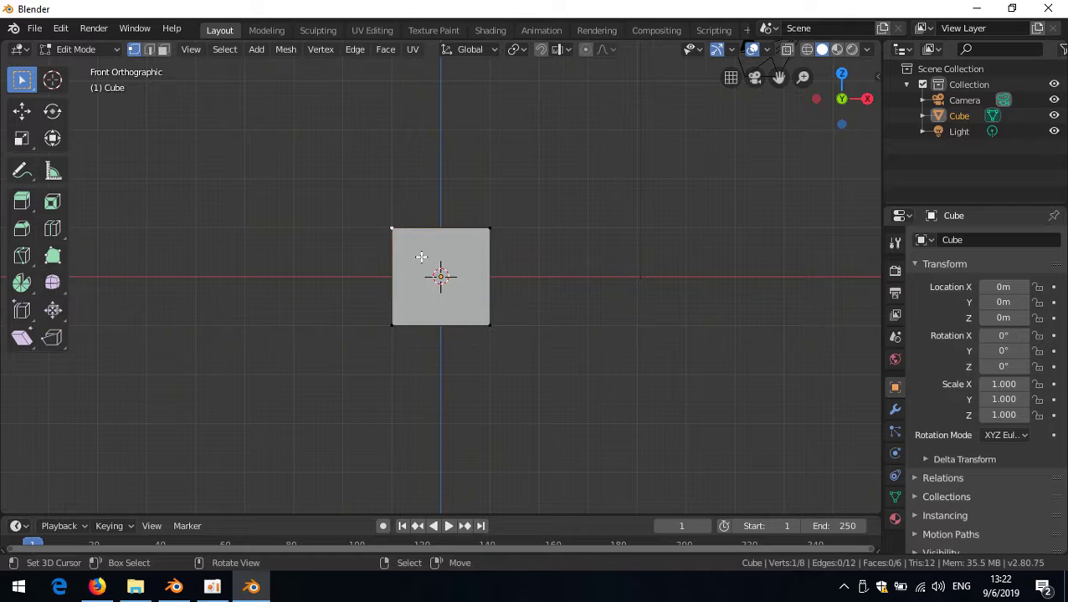
{"action": "key", "text": "shift+s"}
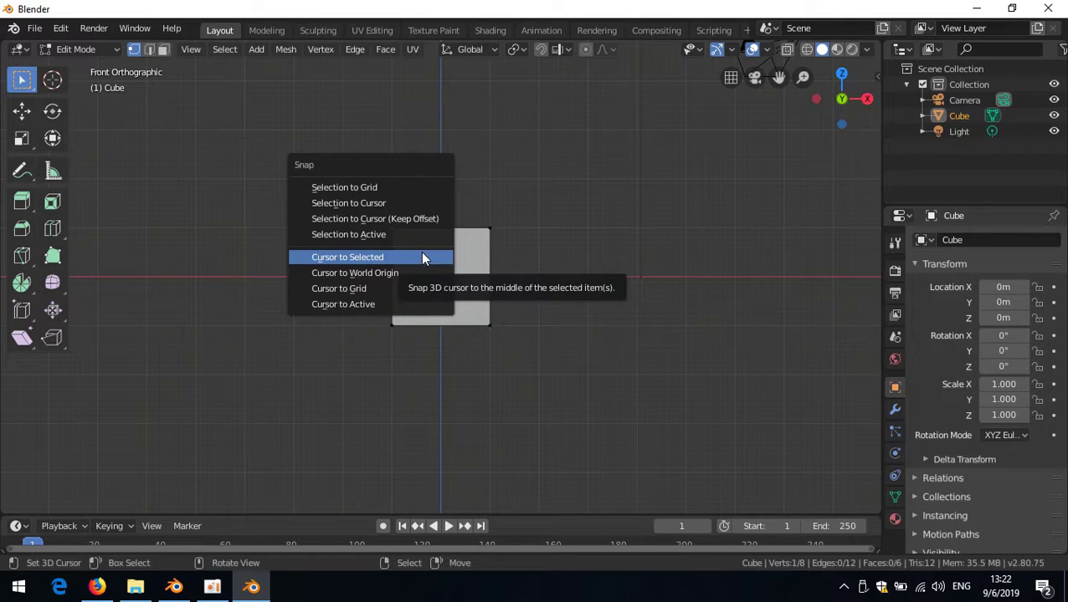
{"action": "left_click", "coordinate": [420, 257]}
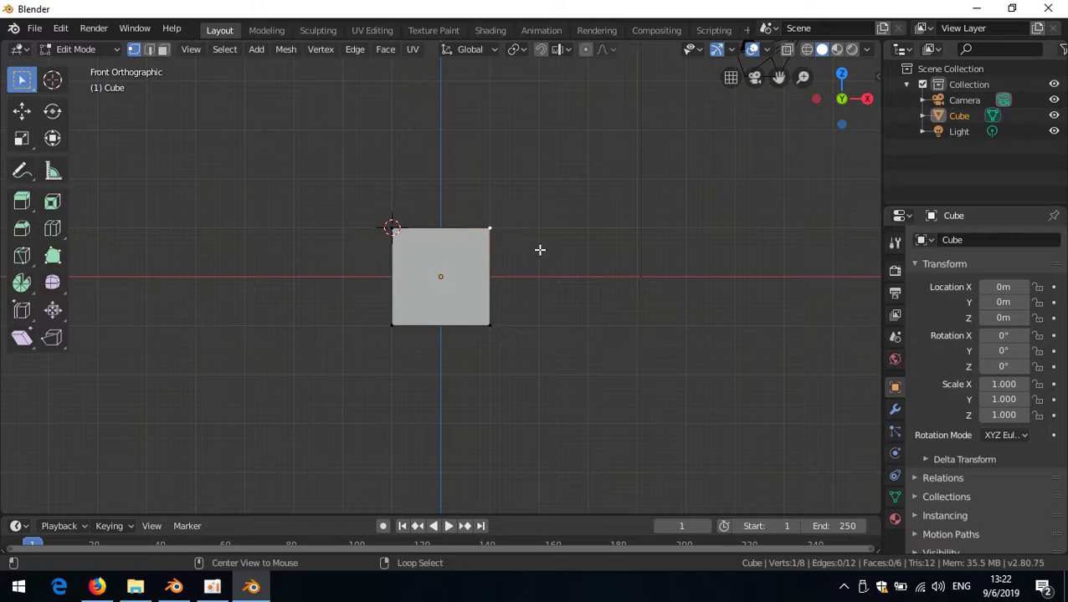
Step: Spin the cube's upper-right vertex around the 3D cursor with an angle of 90° and 6 steps
{"action": "key", "text": "alt+r"}
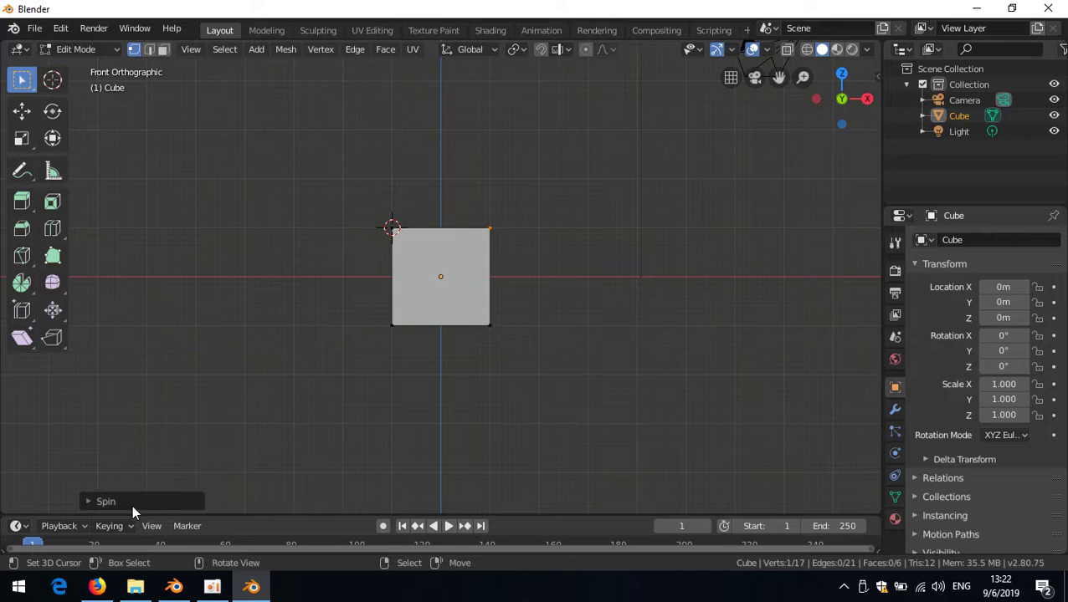
{"action": "left_click", "coordinate": [89, 504]}
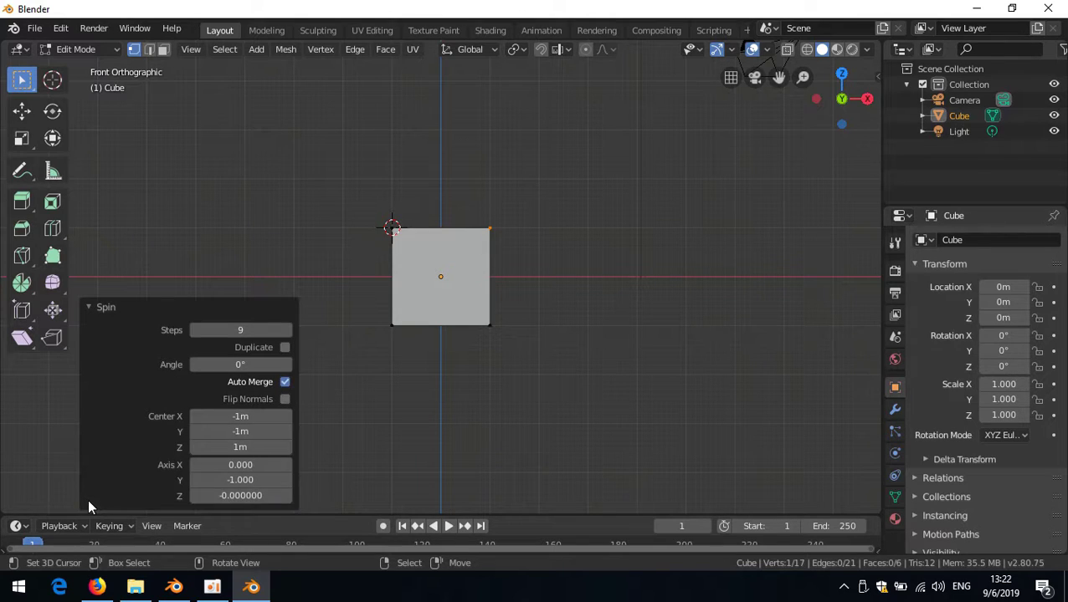
{"action": "left_click", "coordinate": [256, 364]}
{"action": "type", "text": "90"}
{"action": "key", "text": "Return"}
{"action": "left_click", "coordinate": [256, 330]}
{"action": "type", "text": "6"}
{"action": "key", "text": "Return"}
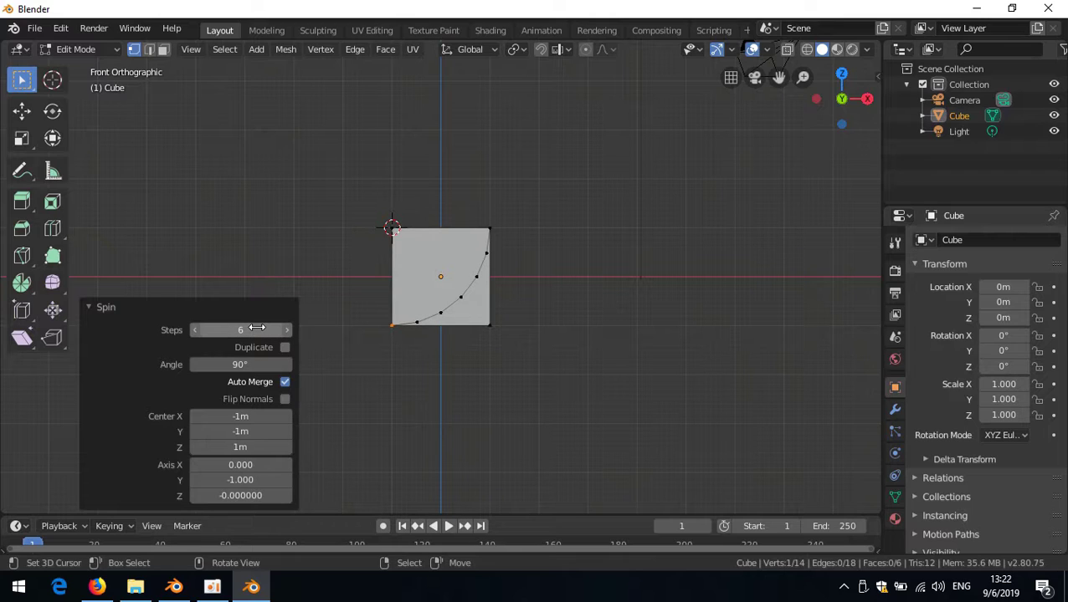
Step: Snap the 3D cursor to the cube's lower-left vertex and repeat the Spin on the lower-right vertex
{"action": "right_click", "coordinate": [535, 396], "text": "shift"}
{"action": "scroll", "coordinate": [493, 419], "scroll_direction": "up", "scroll_amount": 4}
{"action": "scroll", "coordinate": [465, 410], "scroll_direction": "down", "scroll_amount": 2}
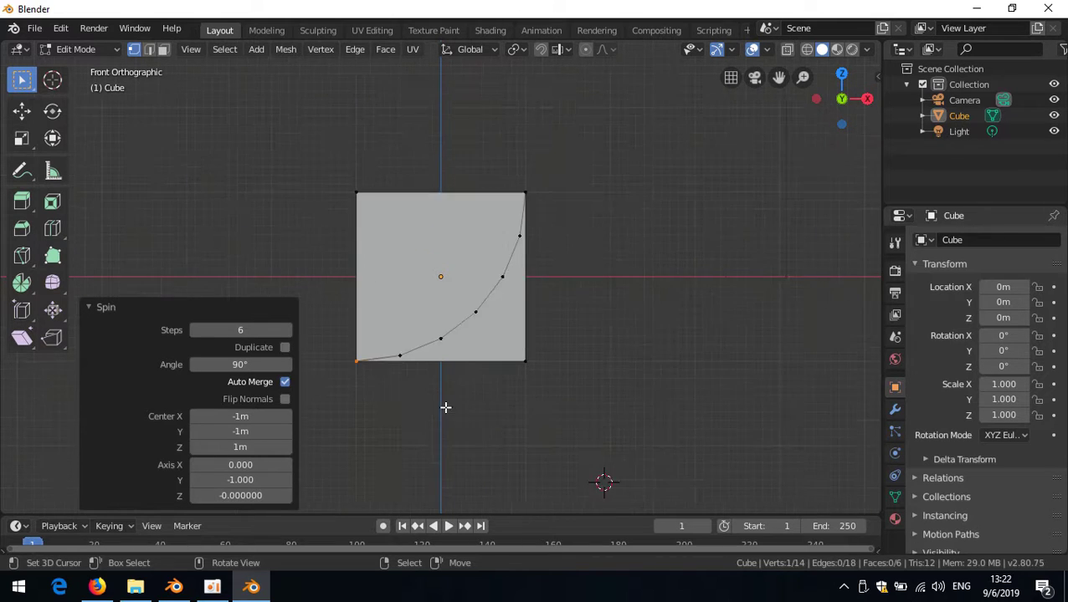
{"action": "left_click", "coordinate": [92, 307]}
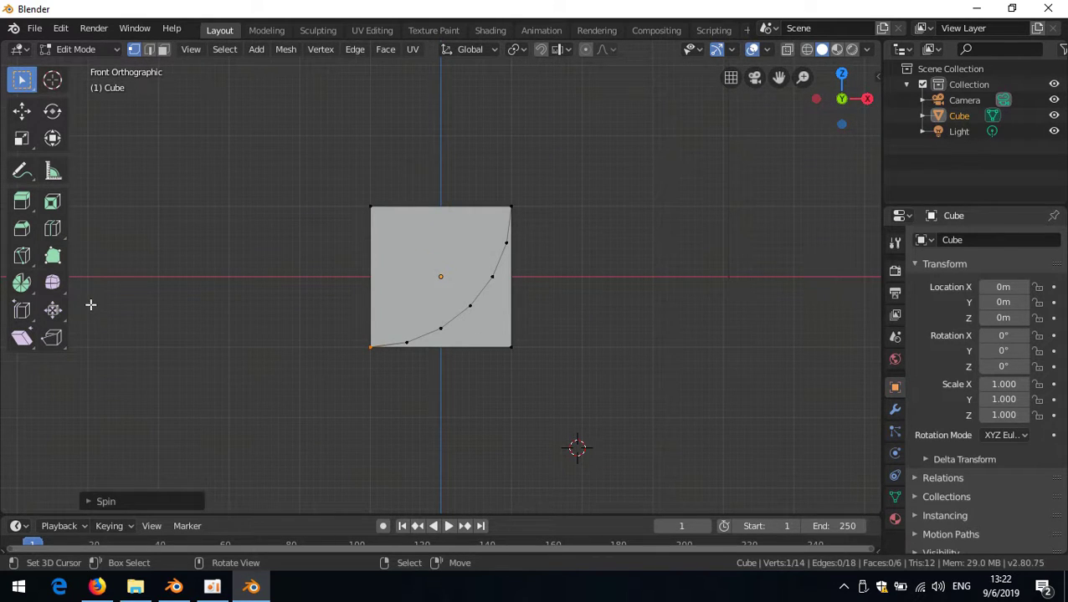
{"action": "key", "text": "shift+s"}
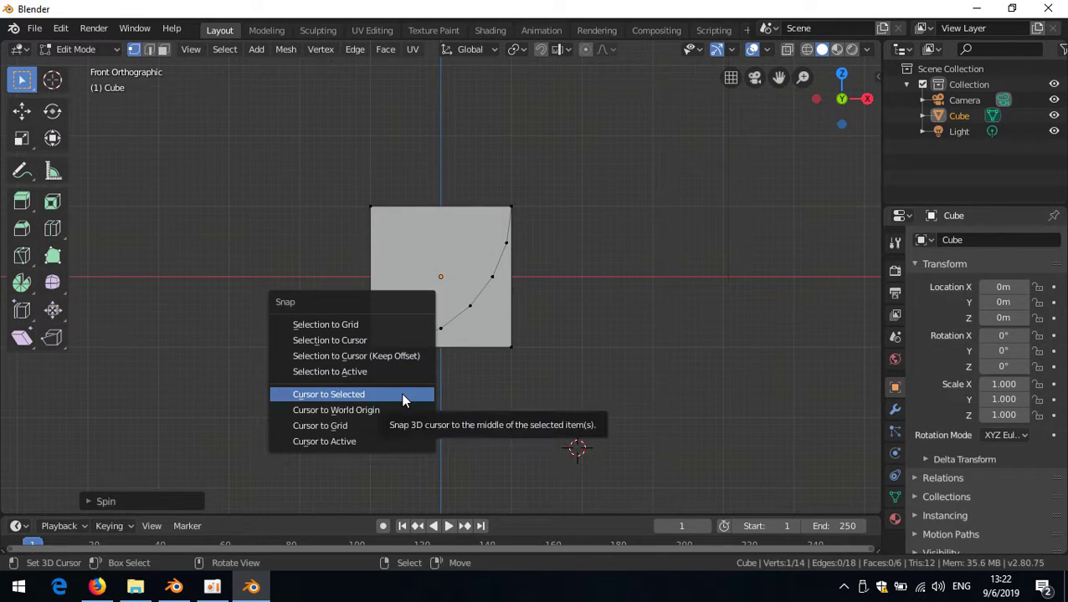
{"action": "left_click", "coordinate": [402, 395]}
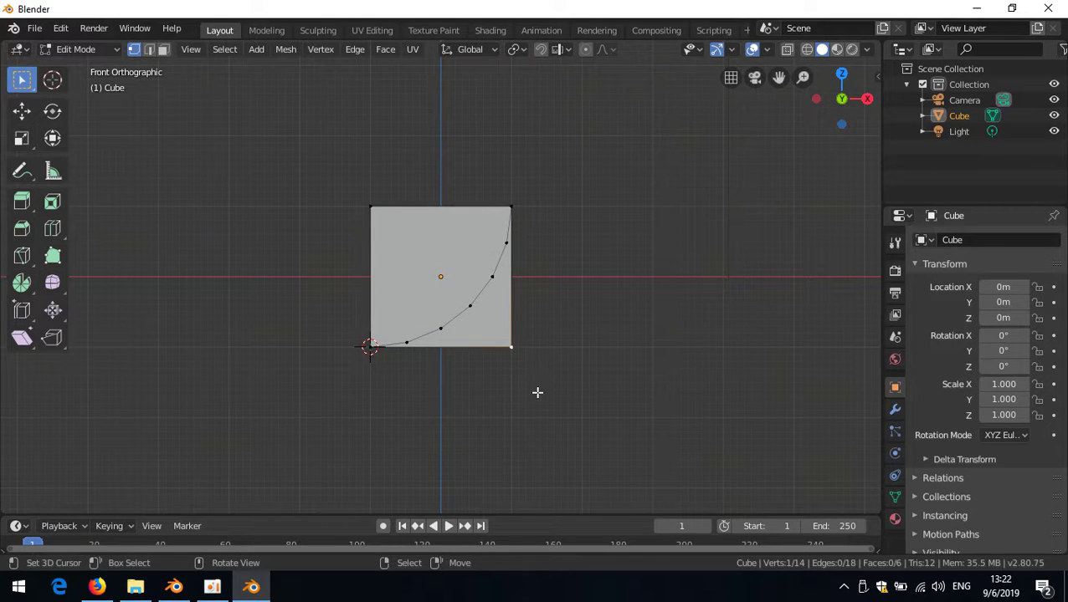
{"action": "middle_click_drag", "start_coordinate": [537, 394], "coordinate": [496, 360], "text": "shift"}
{"action": "key", "text": "shift+r"}
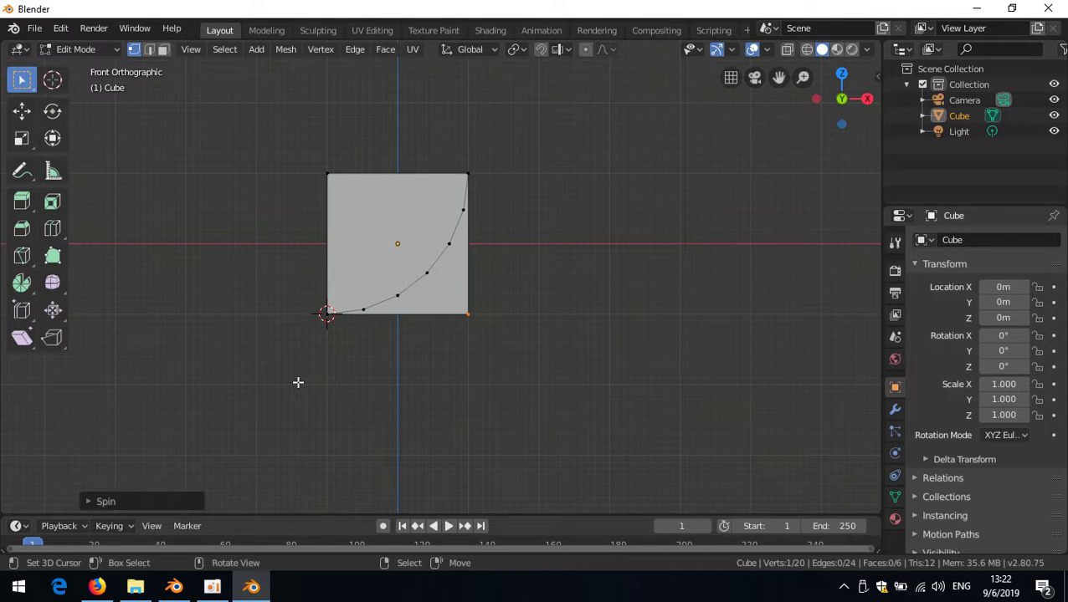
Step: Switch to the Blender 2.79 window and reload its start-up file
{"action": "left_click", "coordinate": [174, 587]}
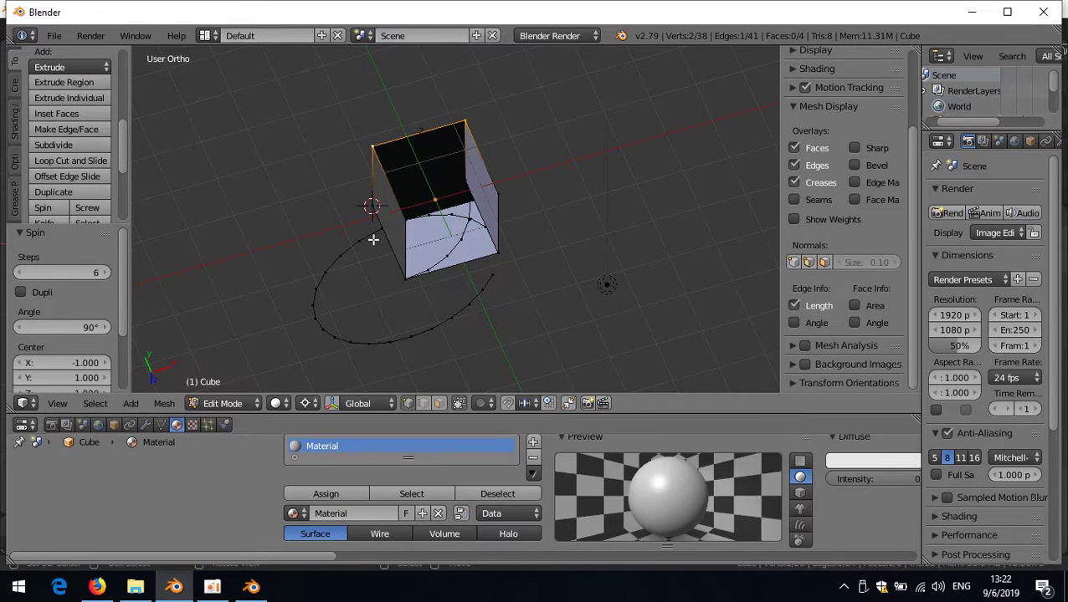
{"action": "left_click", "coordinate": [52, 35]}
{"action": "left_click", "coordinate": [61, 52]}
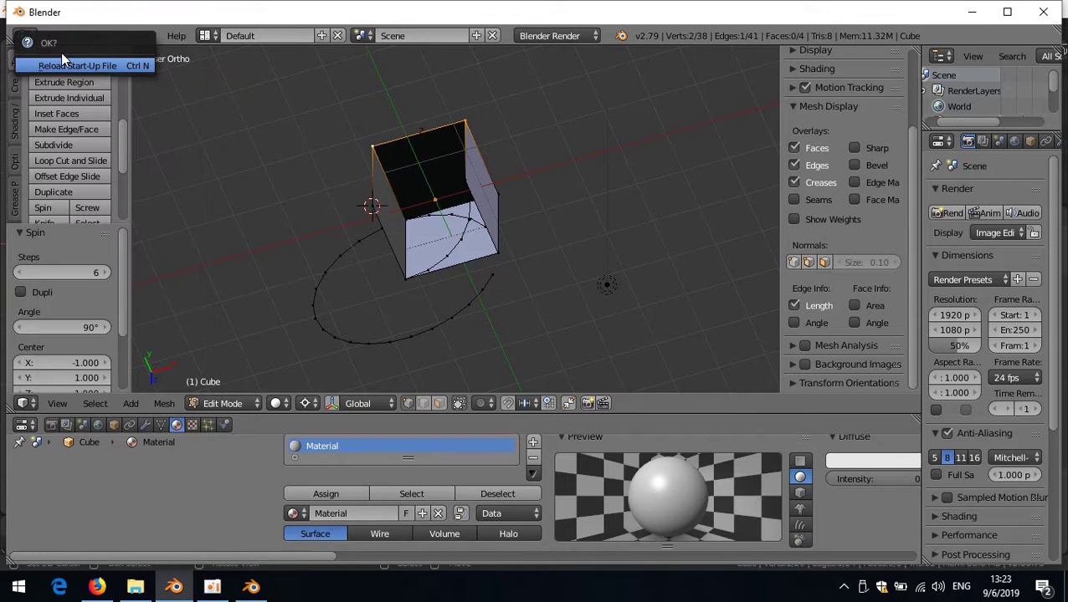
{"action": "left_click", "coordinate": [63, 66]}
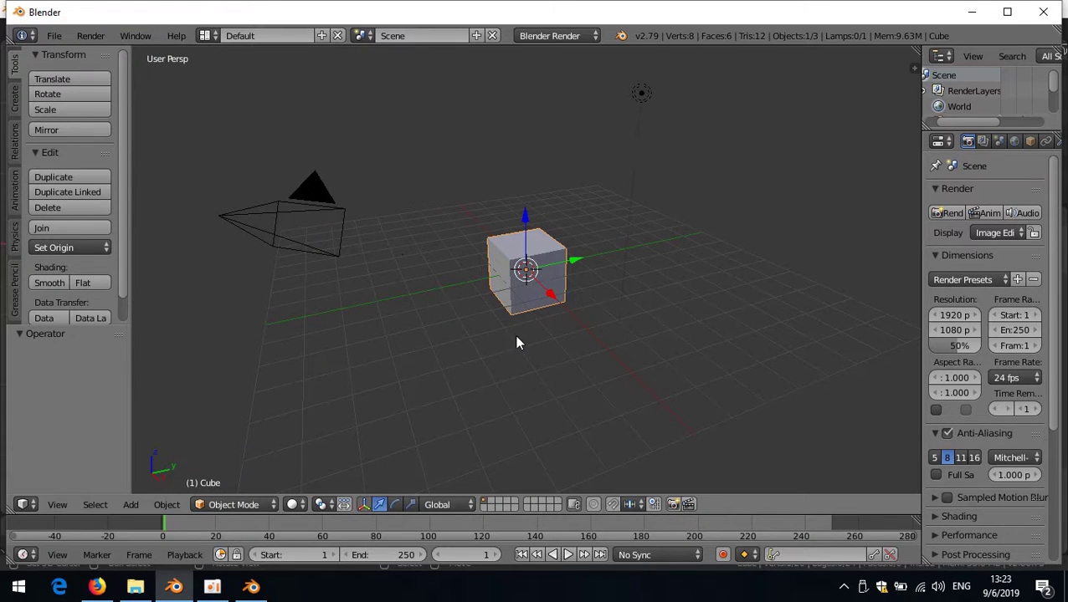
Step: In Edit Mode, snap the 3D cursor to the cube's nearest upper corner and set the pivot point to 3D Cursor
{"action": "key", "text": "Tab"}
{"action": "right_click", "coordinate": [505, 259]}
{"action": "key", "text": "shift+s"}
{"action": "left_click", "coordinate": [489, 322]}
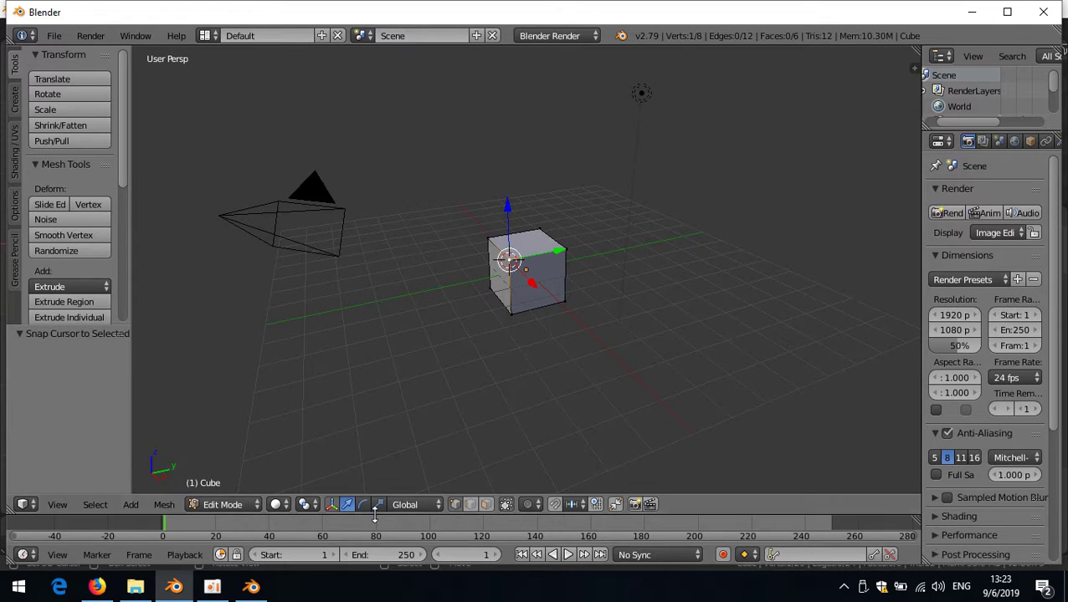
{"action": "left_click", "coordinate": [332, 506]}
{"action": "left_click", "coordinate": [305, 504]}
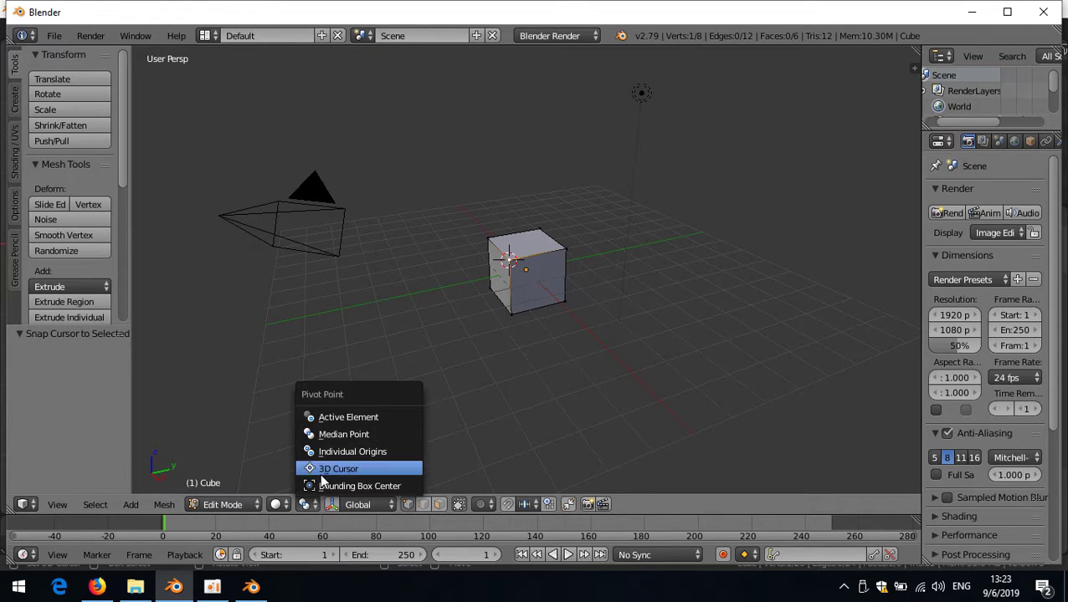
{"action": "left_click", "coordinate": [318, 471]}
Step: In front view, snap the 3D cursor to the cube's upper-left vertex and spin the upper-right vertex around it
{"action": "key", "text": "KP_1"}
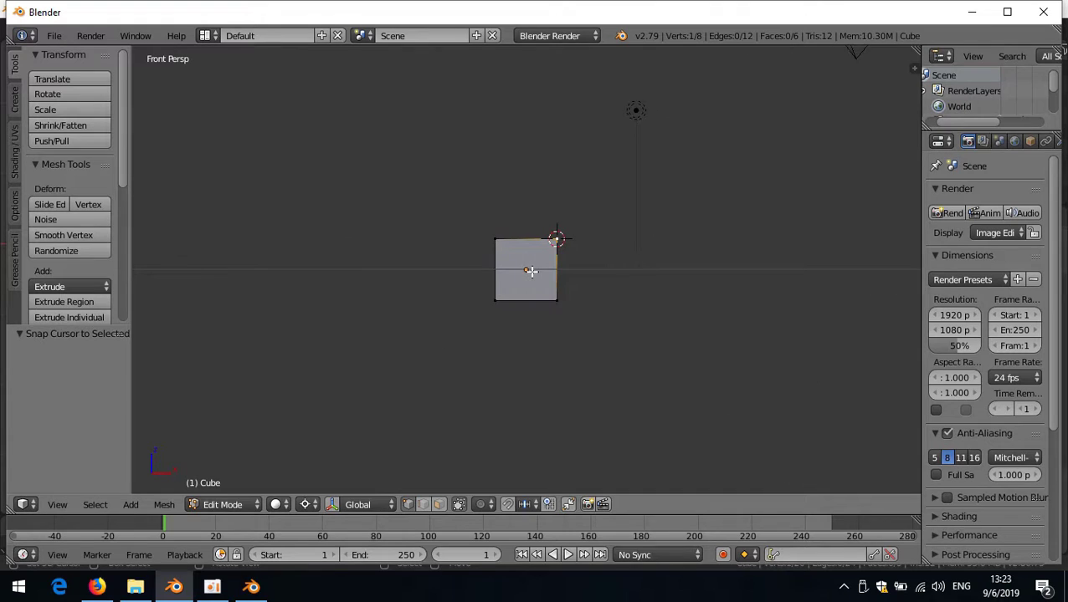
{"action": "scroll", "coordinate": [502, 266], "scroll_direction": "up", "scroll_amount": 4}
{"action": "right_click", "coordinate": [453, 205]}
{"action": "key", "text": "shift+s"}
{"action": "left_click", "coordinate": [494, 245]}
{"action": "right_click", "coordinate": [593, 204]}
{"action": "key", "text": "alt+r"}
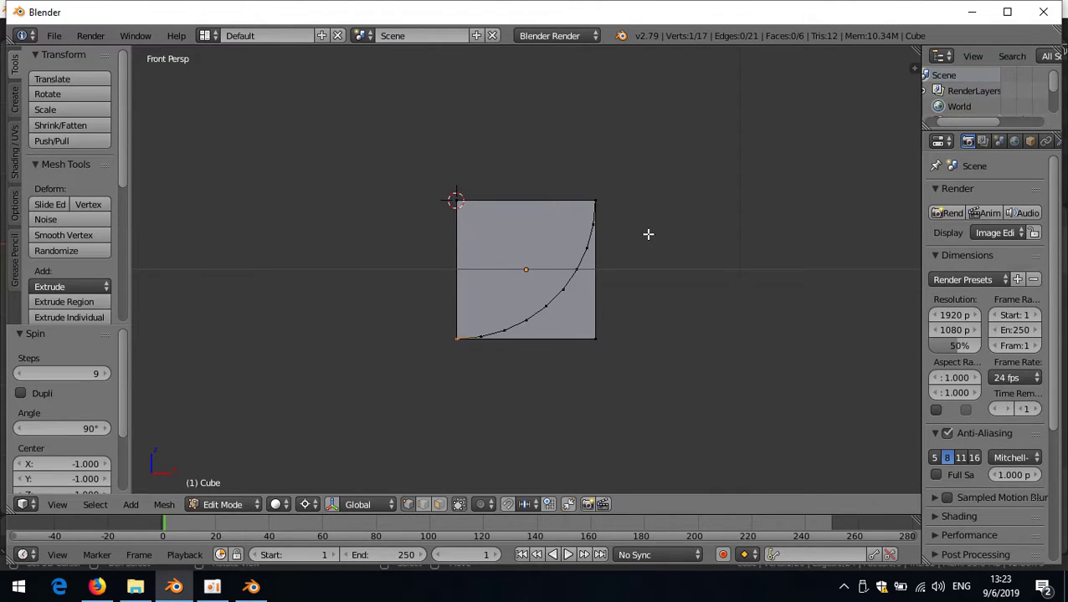
Step: Set the Spin to an angle of 45° with 3 steps and repeat it on the cube's lower-left vertex
{"action": "left_click", "coordinate": [71, 429]}
{"action": "type", "text": "45"}
{"action": "key", "text": "Return"}
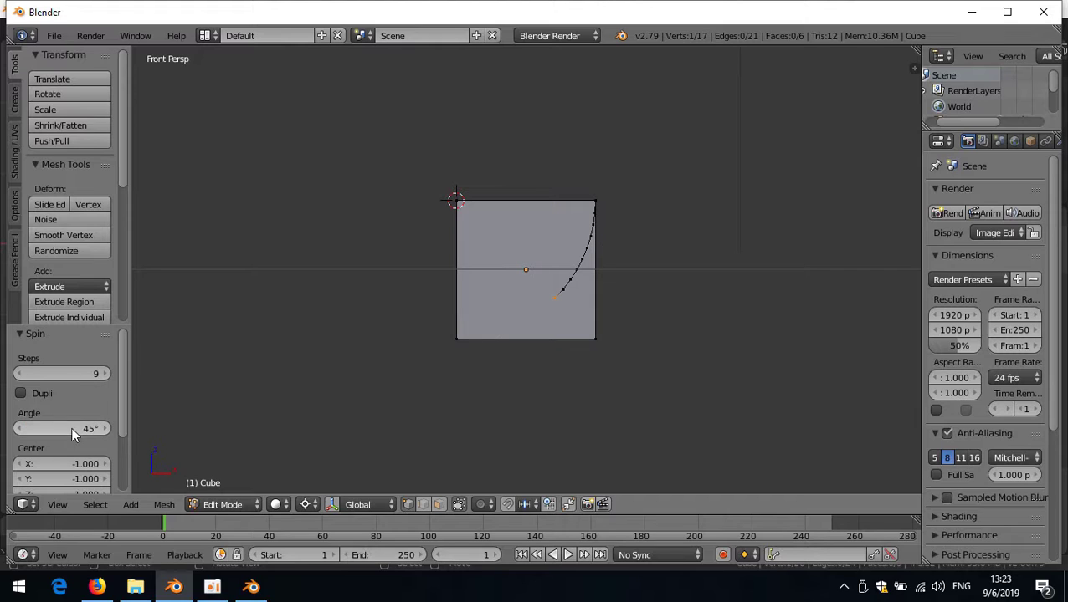
{"action": "left_click", "coordinate": [73, 377]}
{"action": "type", "text": "3"}
{"action": "key", "text": "Return"}
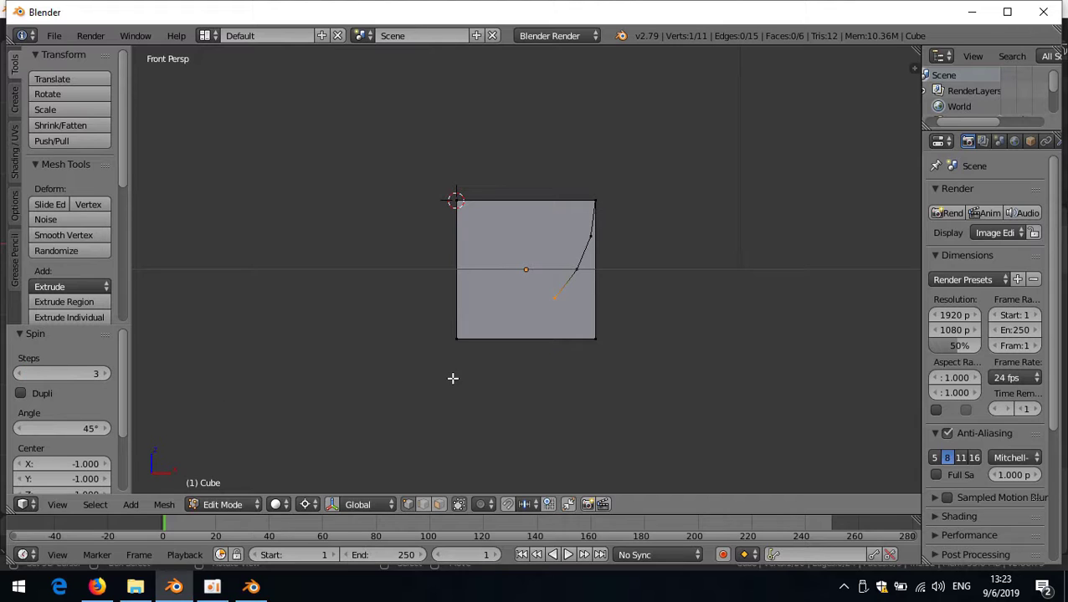
{"action": "right_click", "coordinate": [457, 337]}
{"action": "key", "text": "shift+r"}
Step: Switch back to Blender 2.80, search the keymap preferences for "spin" and expand the Mesh Spin entry
{"action": "left_click", "coordinate": [253, 588]}
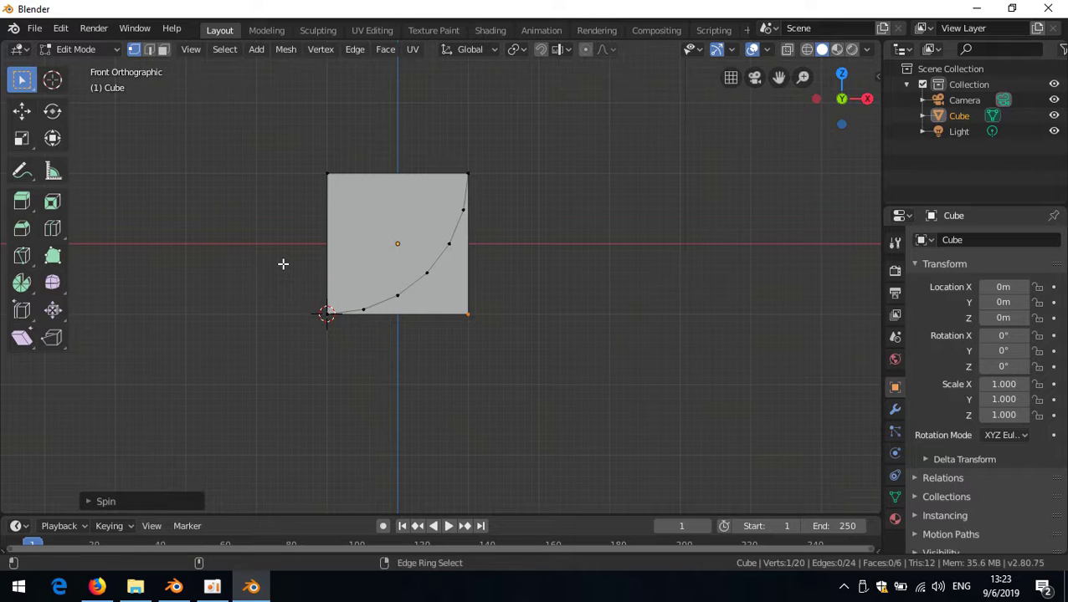
{"action": "key", "text": "ctrl+alt+u"}
{"action": "left_click_drag", "start_coordinate": [256, 80], "coordinate": [432, 66]}
{"action": "left_click", "coordinate": [493, 109]}
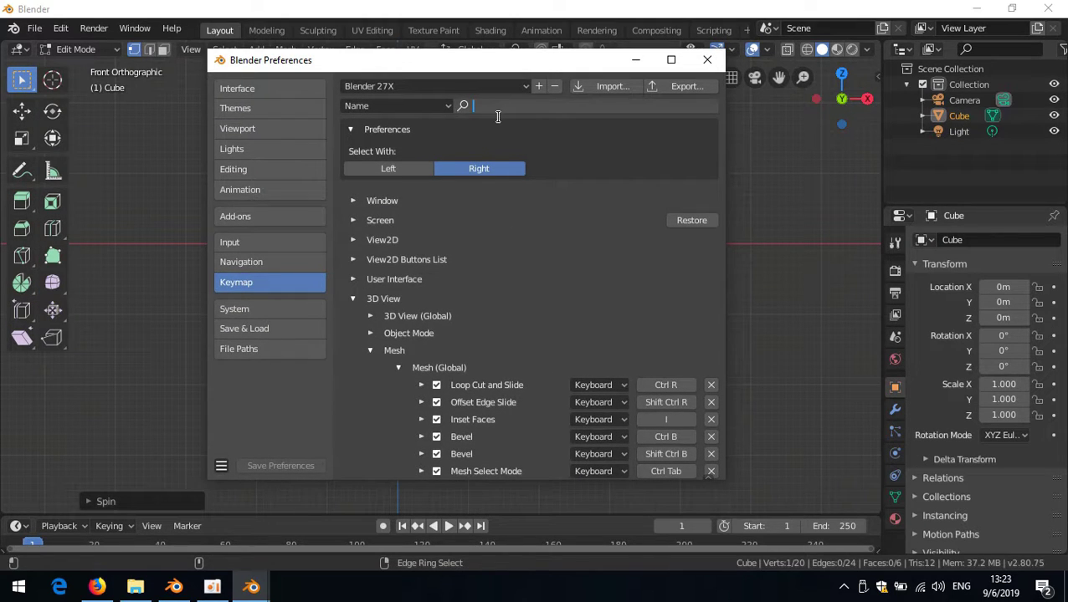
{"action": "type", "text": "spin"}
{"action": "key", "text": "Return"}
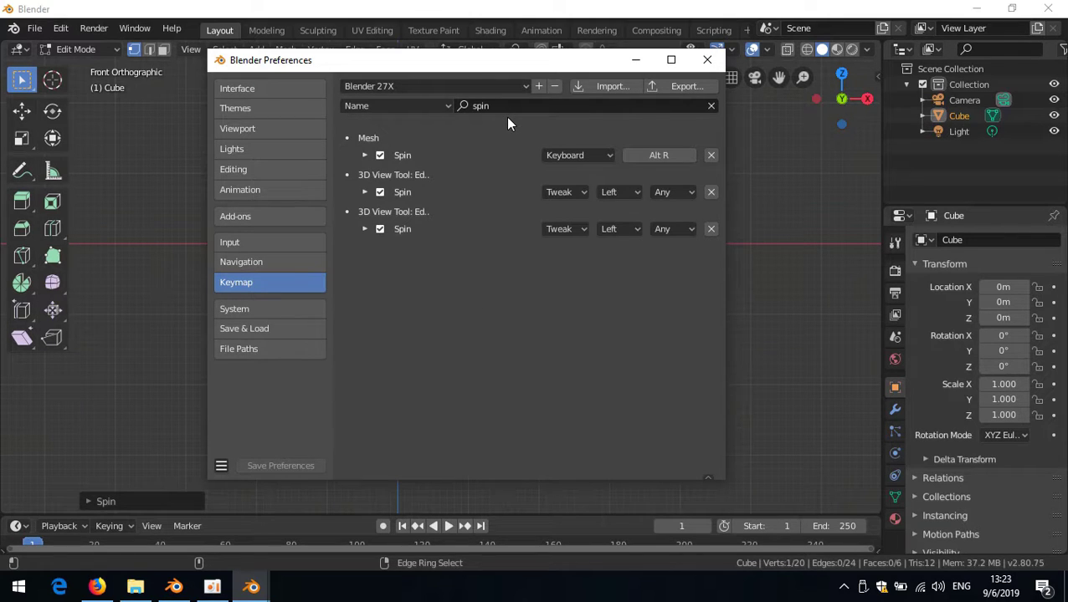
{"action": "left_click", "coordinate": [365, 156]}
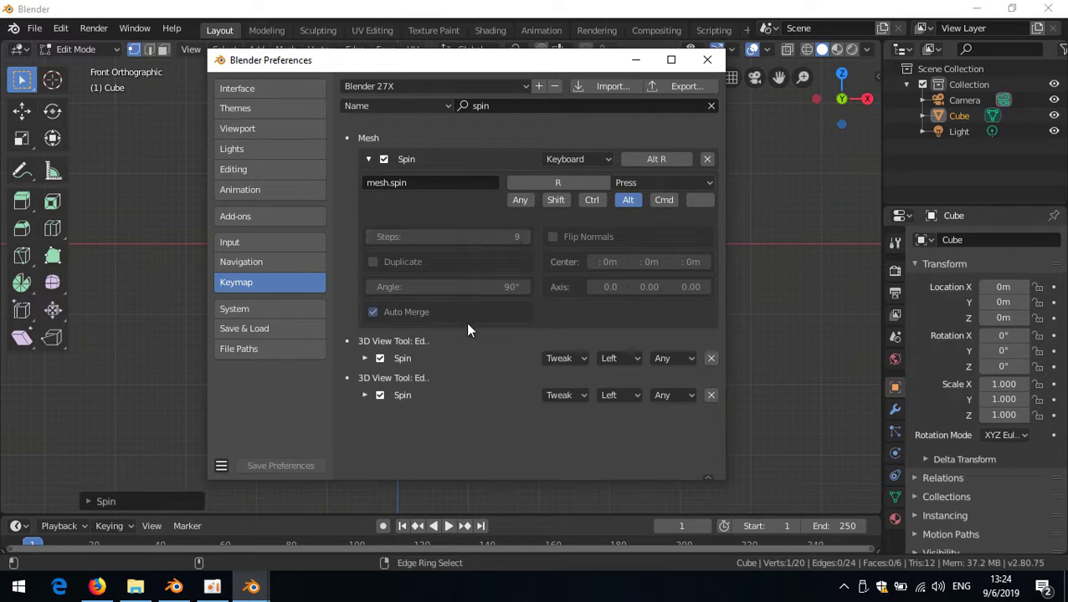
Step: Set the Mesh Spin shortcut's angle to 90°, clear its Steps override and return to the main 2.80 window
{"action": "left_click_drag", "start_coordinate": [452, 237], "coordinate": [423, 237]}
{"action": "left_click", "coordinate": [488, 286]}
{"action": "type", "text": "90"}
{"action": "key", "text": "Return"}
{"action": "left_click", "coordinate": [520, 239]}
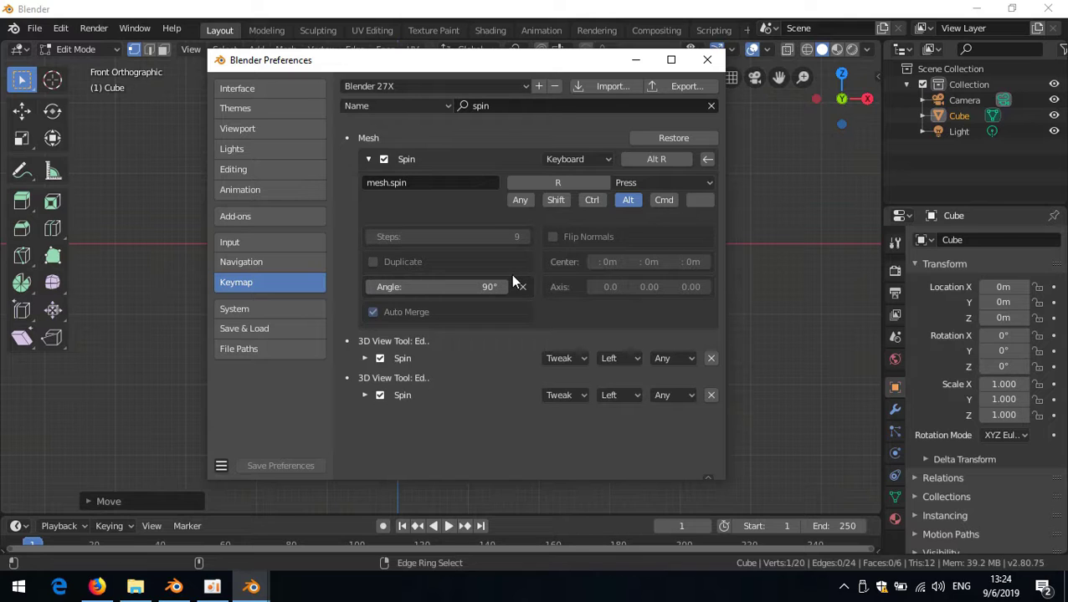
{"action": "left_click", "coordinate": [429, 14]}
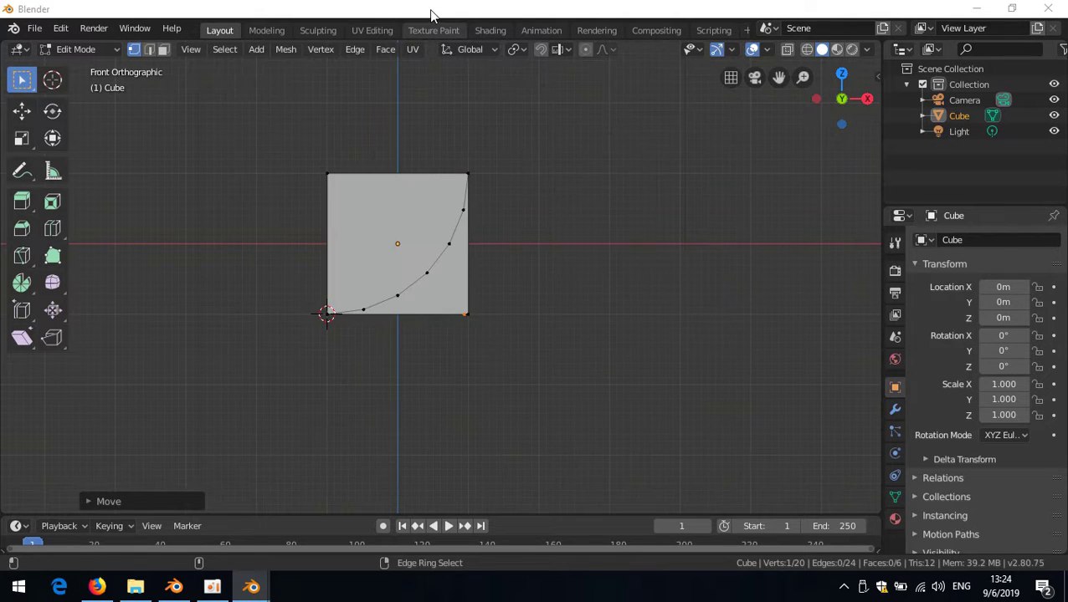
Step: Delete the spun arc's edges on the cube's front and the stray vertex near its lower-right corner
{"action": "left_click", "coordinate": [430, 267], "text": "alt"}
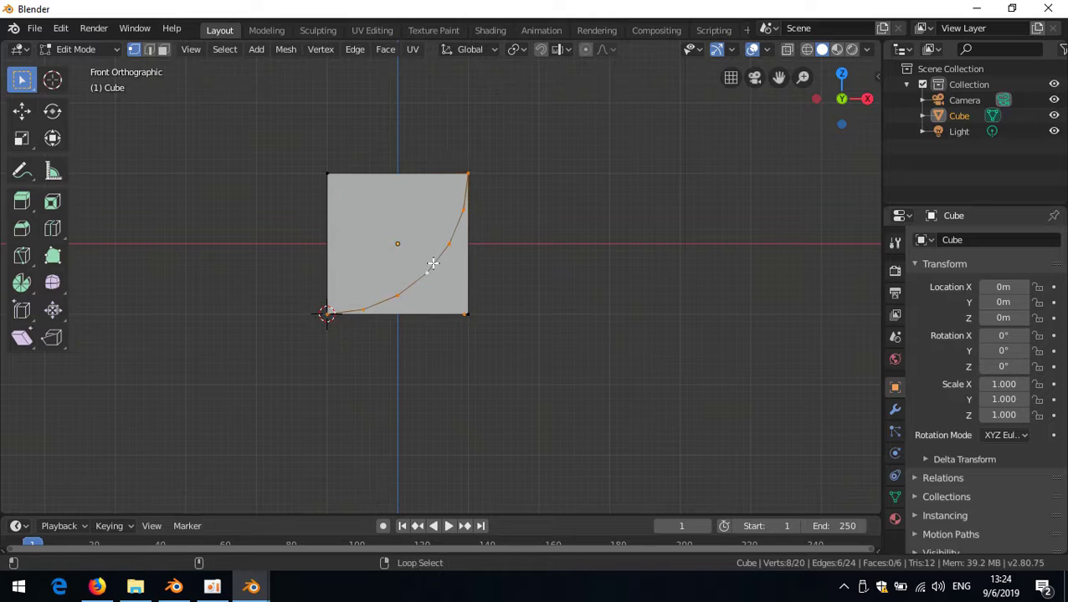
{"action": "key", "text": "x"}
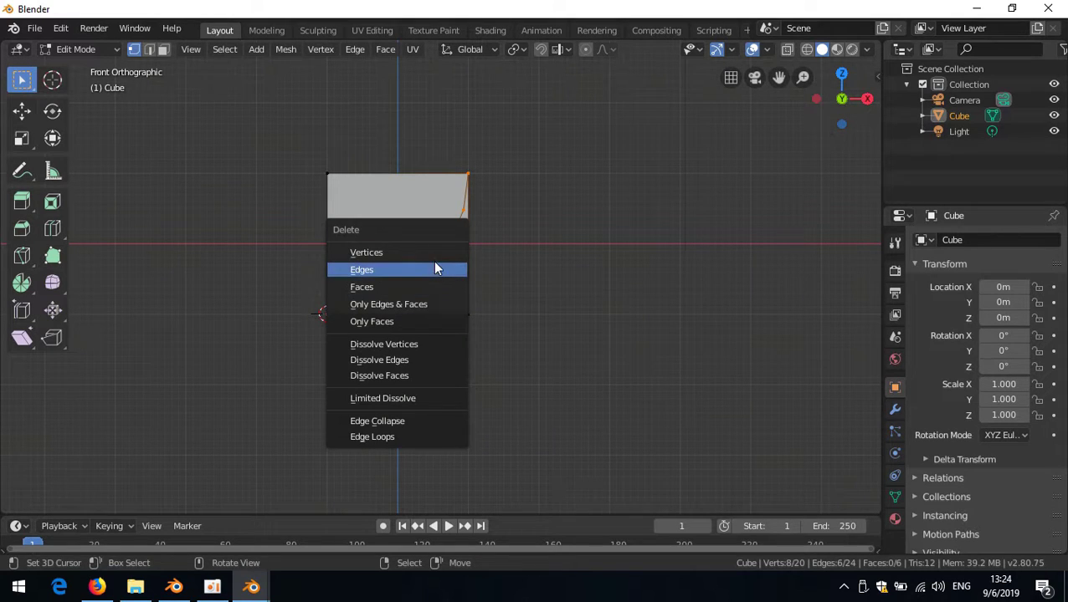
{"action": "left_click", "coordinate": [439, 270]}
{"action": "left_click", "coordinate": [450, 308]}
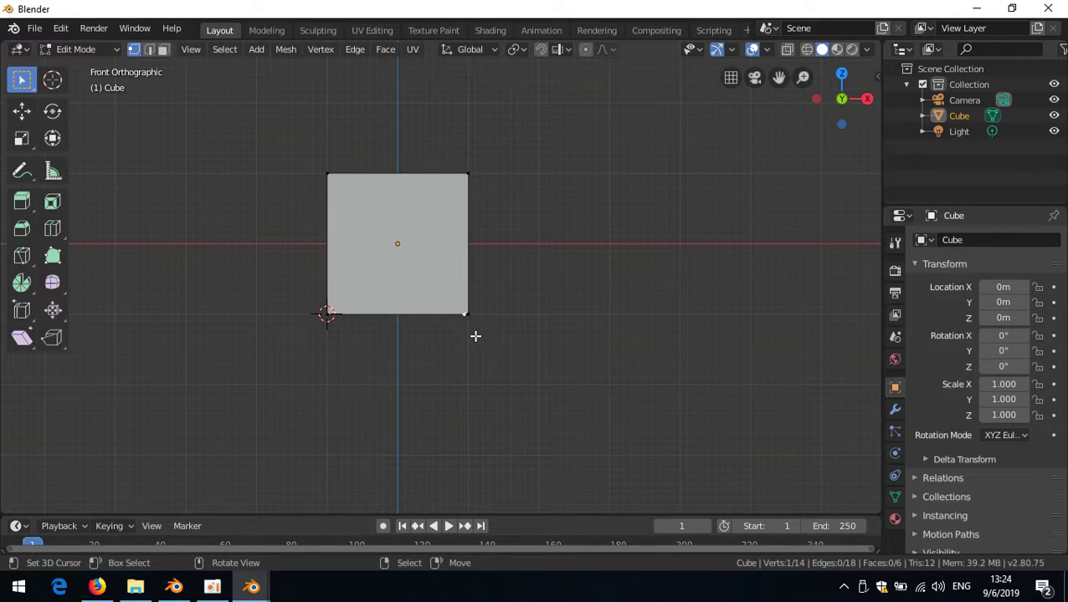
{"action": "key", "text": "x"}
{"action": "left_click", "coordinate": [425, 291]}
Step: Spin the cube's lower-right vertex 90° around the 3D cursor and raise the number of steps to 25
{"action": "key", "text": "F3"}
{"action": "key", "text": "Return"}
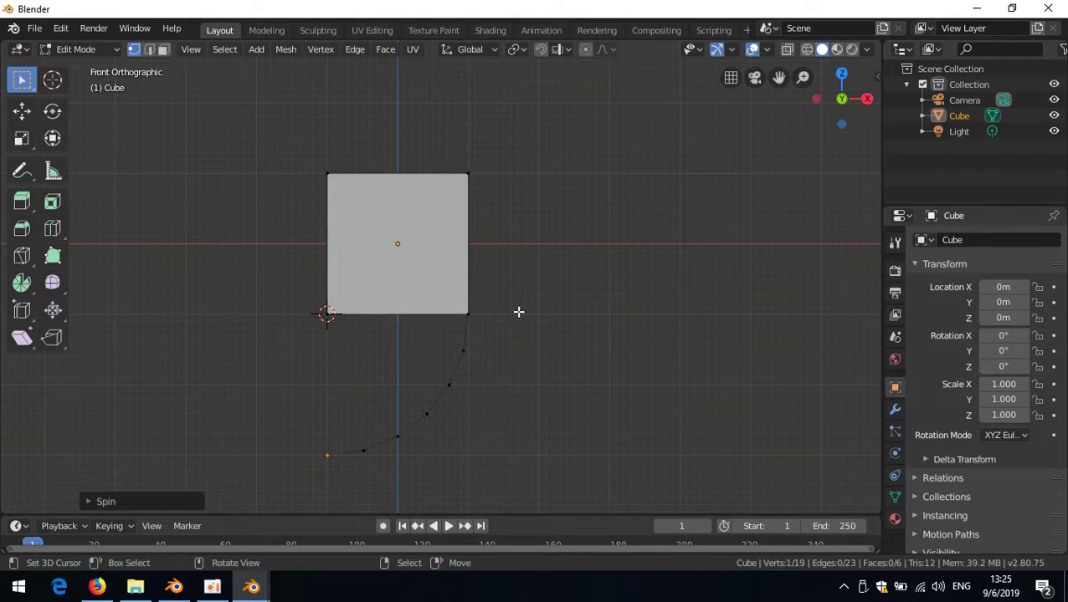
{"action": "left_click", "coordinate": [89, 501]}
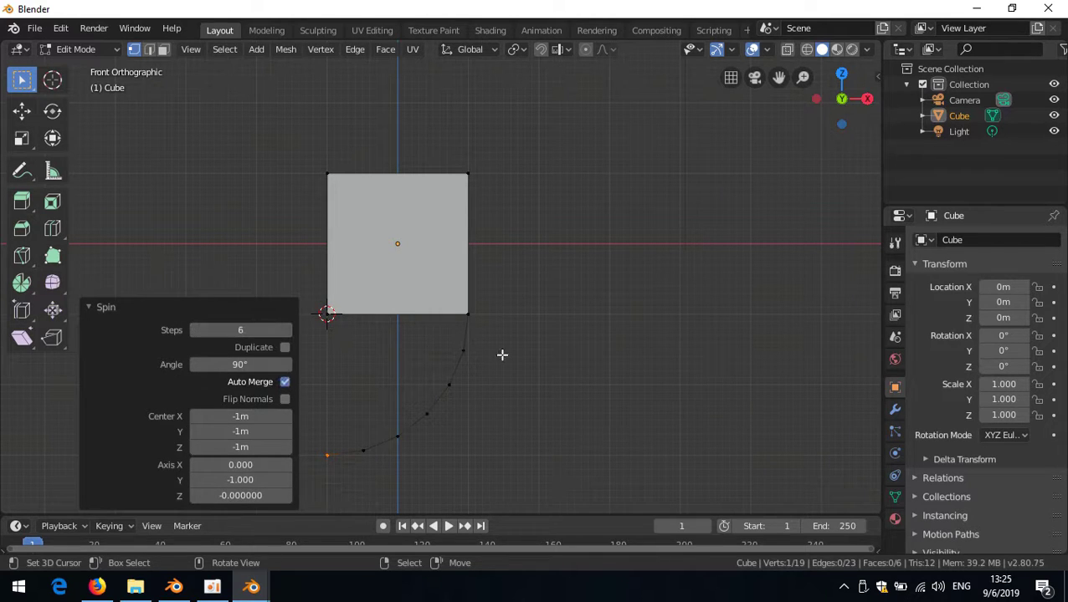
{"action": "mouse_move", "coordinate": [236, 331]}
{"action": "left_mouse_down"}
{"action": "mouse_move", "coordinate": [268, 331]}
{"action": "mouse_move", "coordinate": [233, 330]}
{"action": "left_mouse_up"}
{"action": "left_click", "coordinate": [91, 309]}
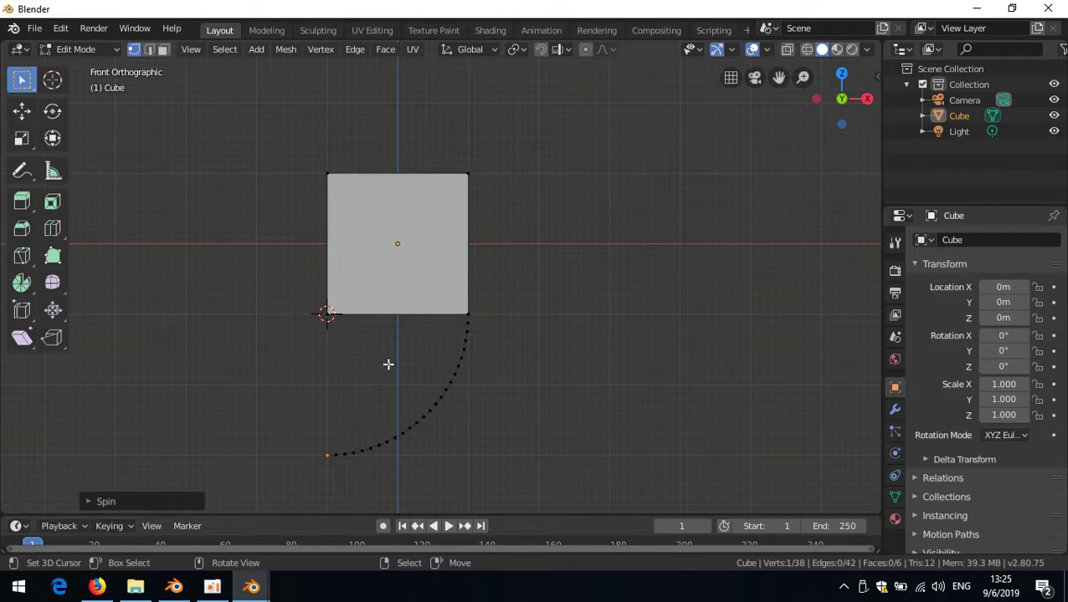
Step: Repeat the Spin from the arc's end vertex to extend it into a half circle, and check the operation's settings
{"action": "key", "text": "alt"}
{"action": "key", "text": "shift+r"}
{"action": "left_click", "coordinate": [87, 501]}
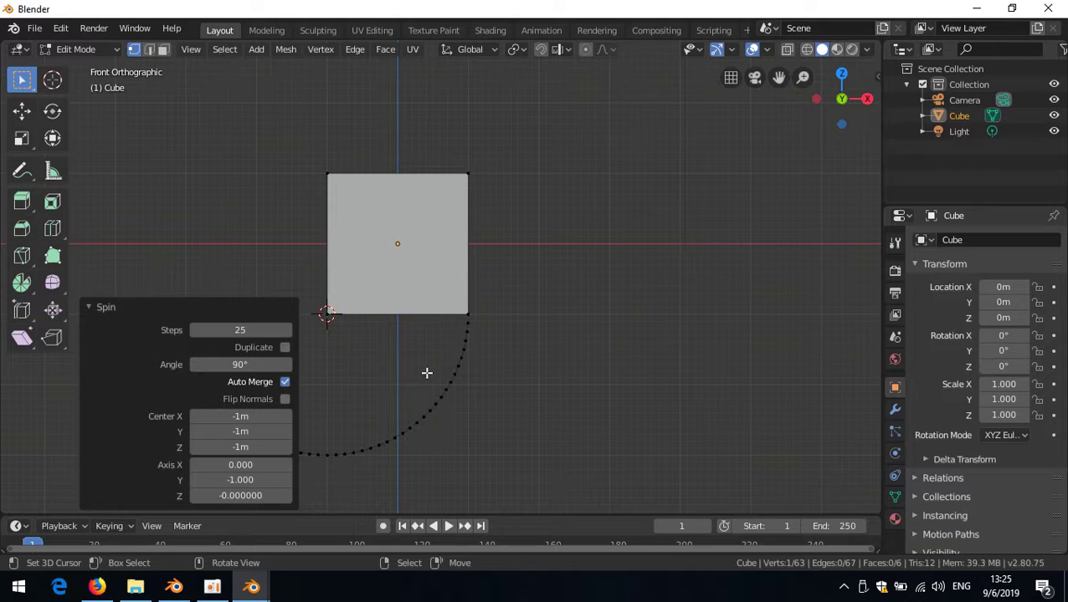
{"action": "left_click", "coordinate": [89, 307]}
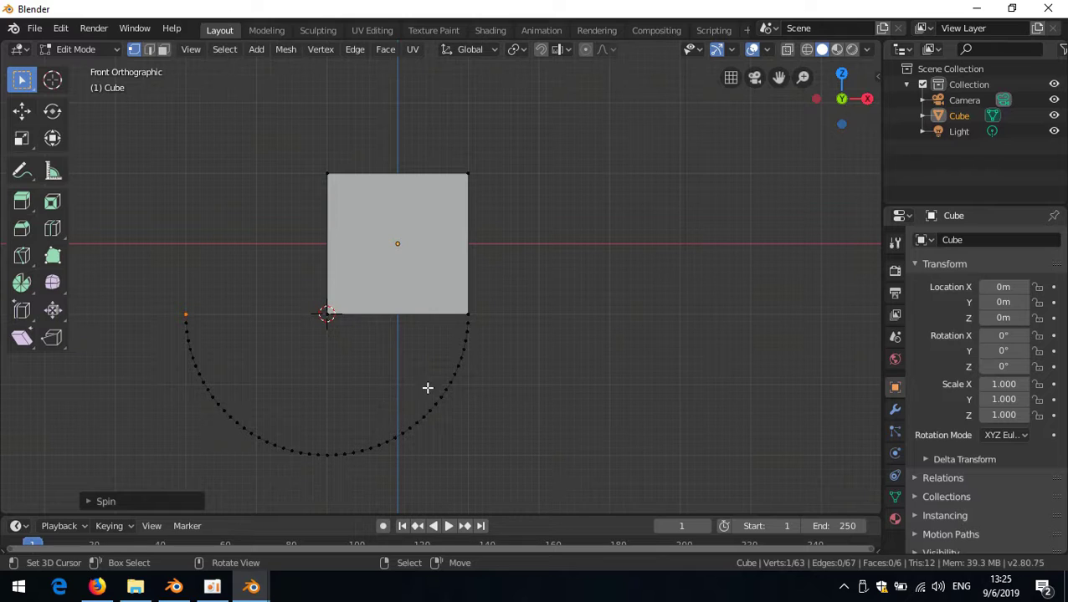
Step: Select the shortest path along the spun half circle below the cube and delete its edges
{"action": "left_click", "coordinate": [360, 445], "text": "ctrl"}
{"action": "key", "text": "x"}
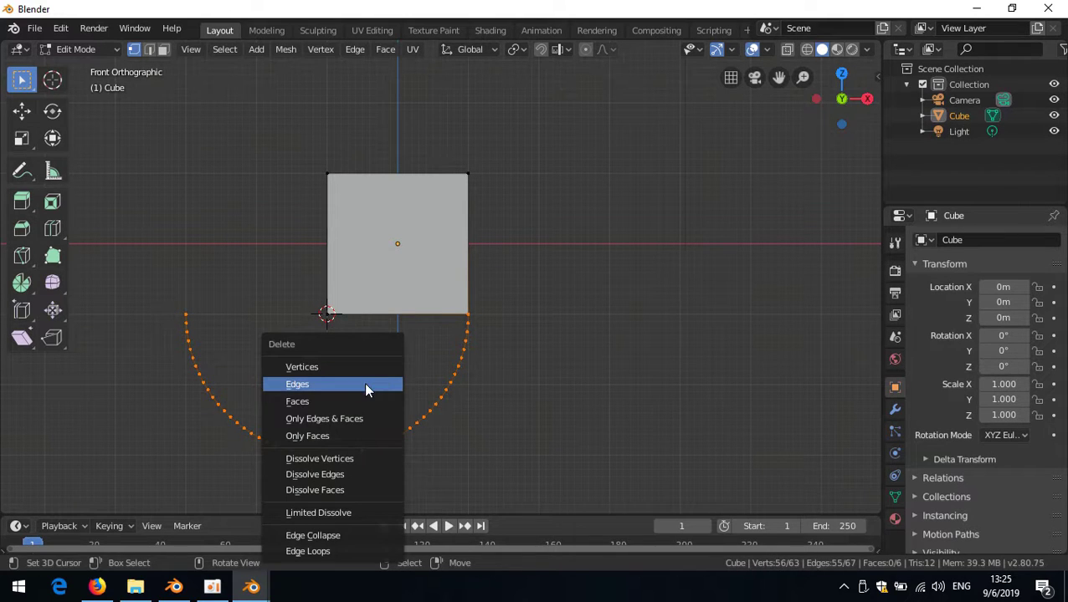
{"action": "left_click", "coordinate": [366, 386]}
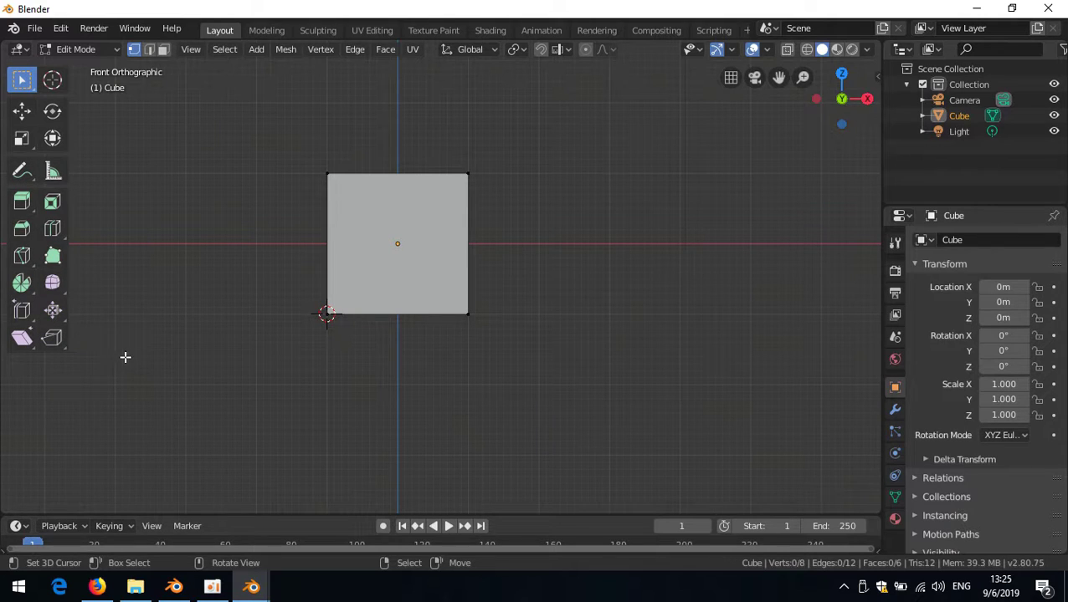
Step: Build a loose angled profile of three vertices beside the cube's lower-right corner by duplicating and extruding a vertex, and select the whole profile
{"action": "left_click", "coordinate": [477, 313]}
{"action": "key", "text": "e"}
{"action": "left_click", "coordinate": [514, 321]}
{"action": "key", "text": "shift+d"}
{"action": "right_click", "coordinate": [514, 321]}
{"action": "key", "text": "g"}
{"action": "left_click", "coordinate": [525, 335]}
{"action": "key", "text": "e"}
{"action": "left_click", "coordinate": [543, 370]}
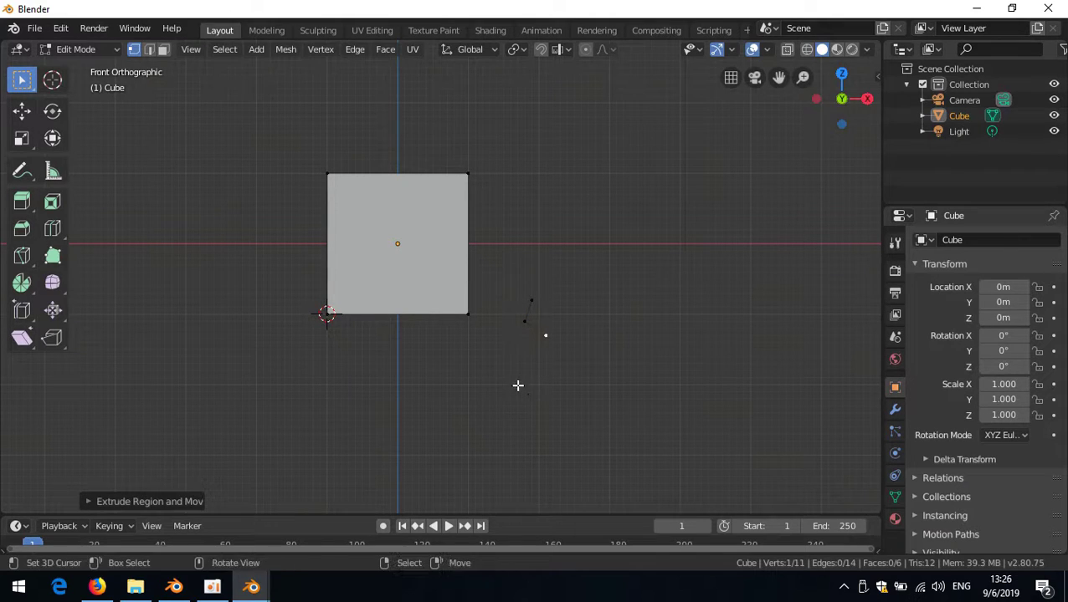
{"action": "left_click", "coordinate": [524, 340], "text": "alt"}
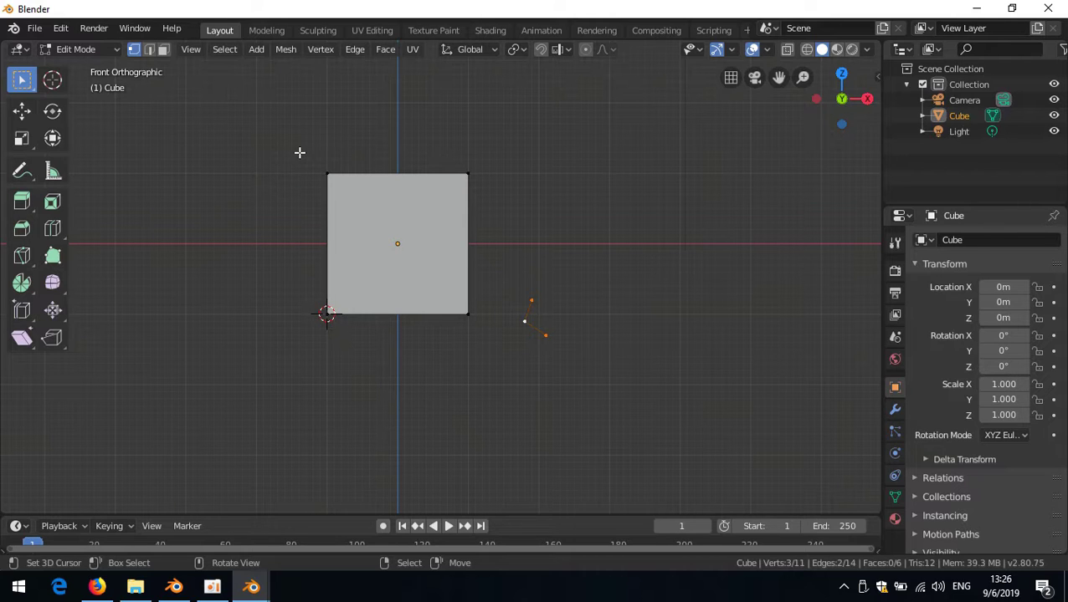
Step: Return to the keymap preferences, clear the spin search and expand 3D View down to the Mesh (Global) shortcuts
{"action": "mouse_move", "coordinate": [251, 586]}
{"action": "left_click", "coordinate": [332, 533]}
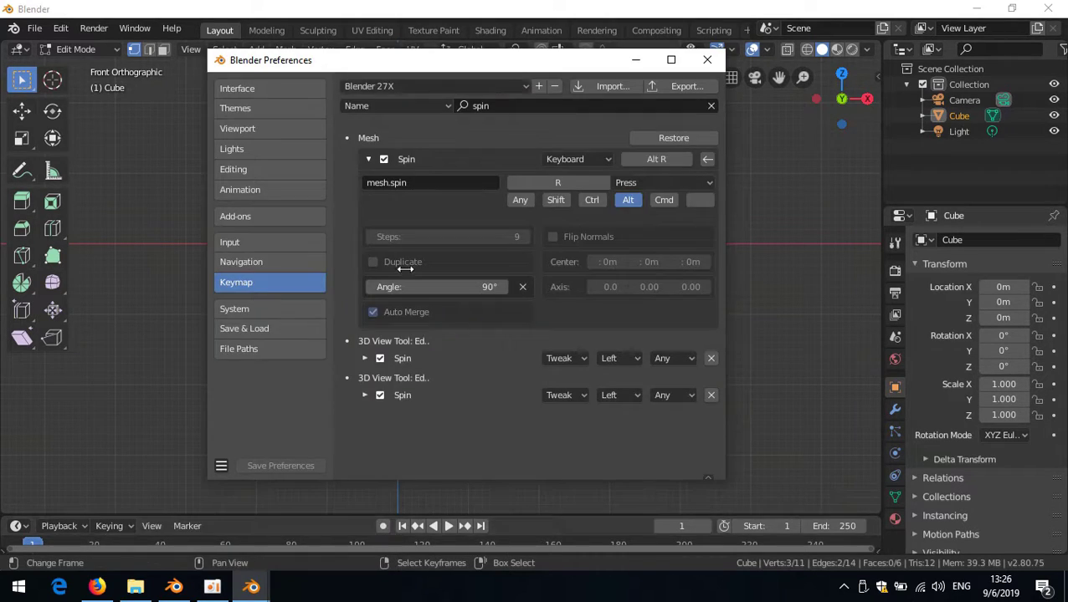
{"action": "left_click", "coordinate": [711, 106]}
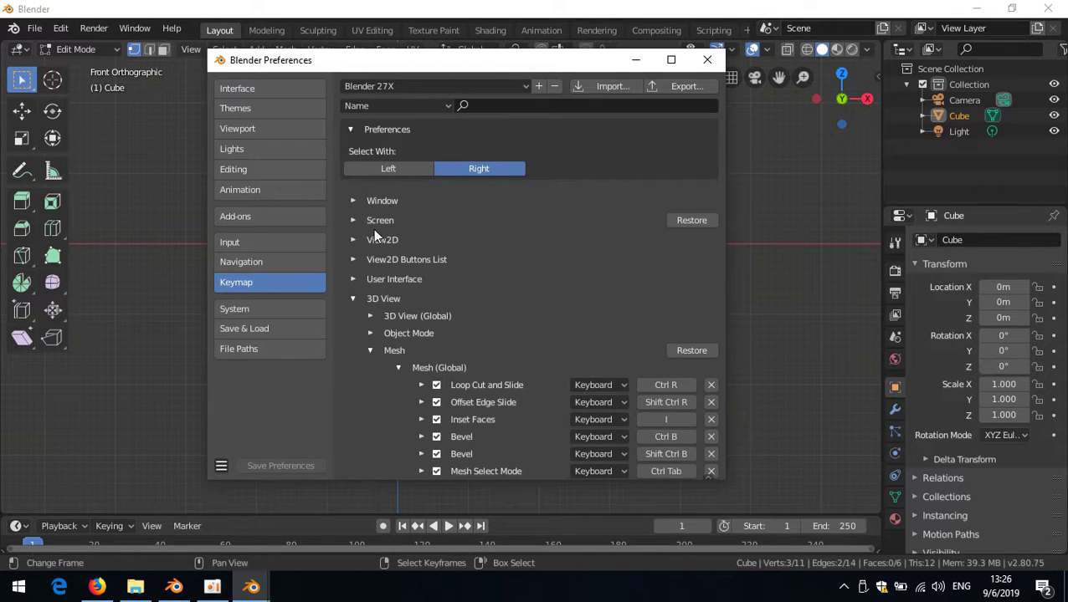
{"action": "left_click", "coordinate": [355, 299]}
{"action": "left_click", "coordinate": [355, 299]}
{"action": "left_click", "coordinate": [370, 350]}
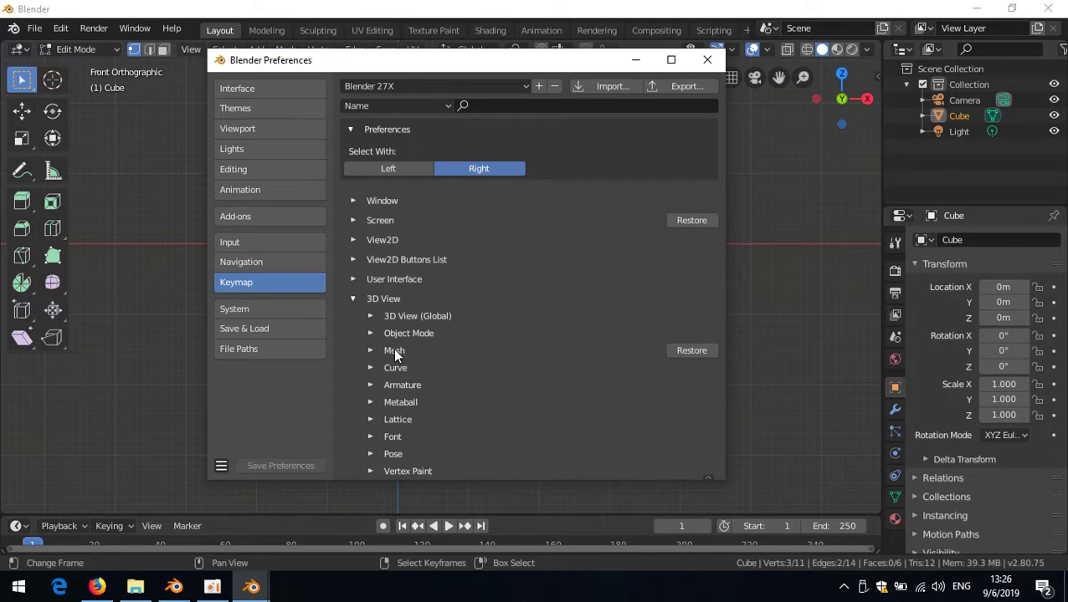
{"action": "left_click", "coordinate": [370, 351]}
{"action": "left_click", "coordinate": [401, 367]}
{"action": "left_click", "coordinate": [401, 367]}
Step: Collapse the Spin entry in the Mesh (Global) keymap and add a new entry running mesh.screw
{"action": "scroll", "coordinate": [594, 316], "scroll_direction": "down", "scroll_amount": 15}
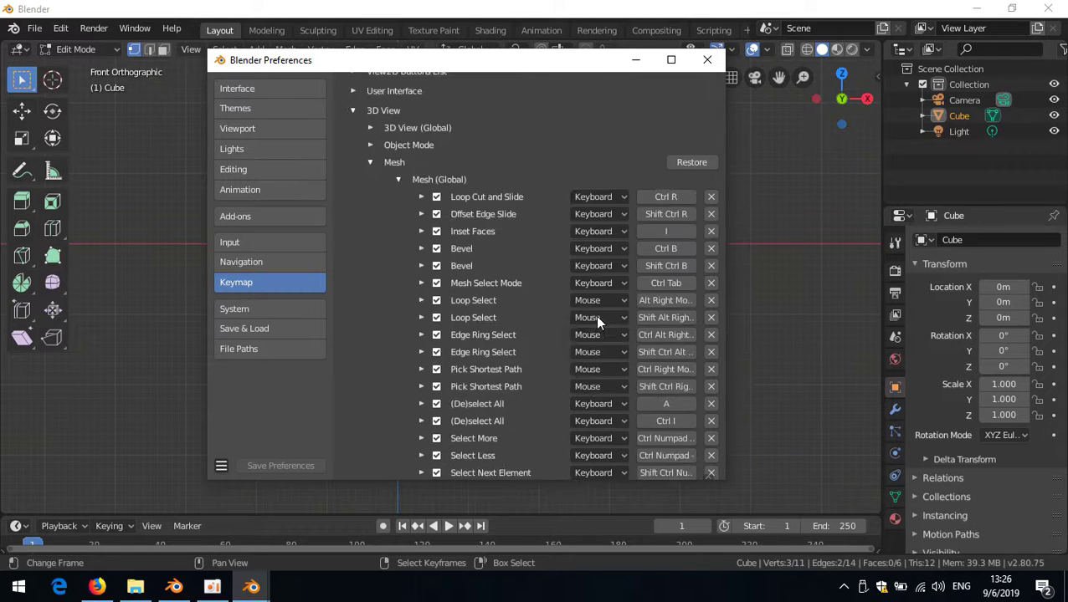
{"action": "scroll", "coordinate": [595, 315], "scroll_direction": "down", "scroll_amount": 15}
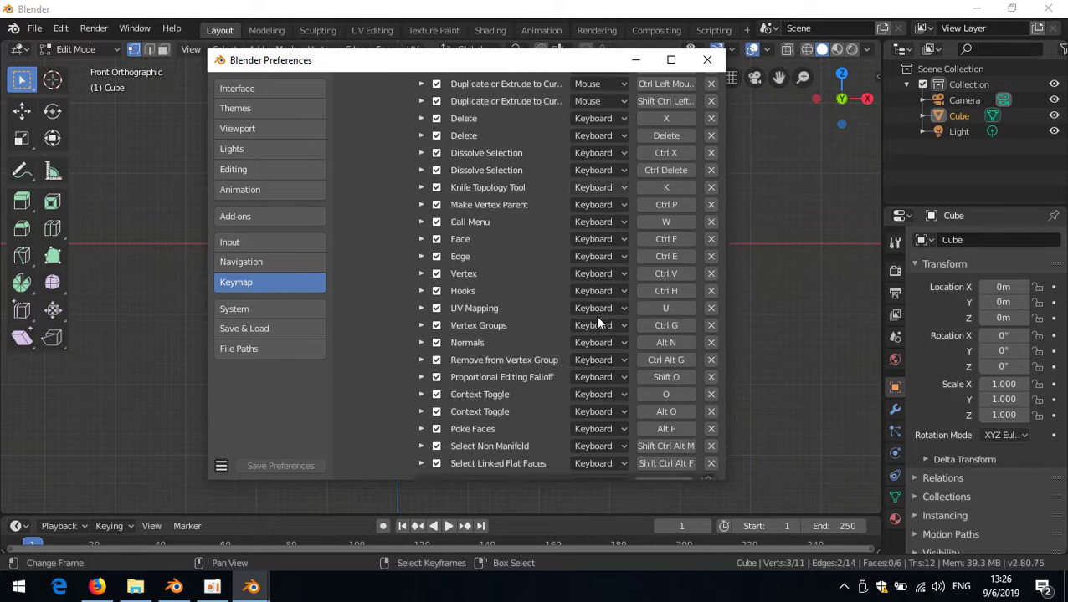
{"action": "left_click", "coordinate": [425, 326]}
{"action": "scroll", "coordinate": [435, 326], "scroll_direction": "down", "scroll_amount": 5}
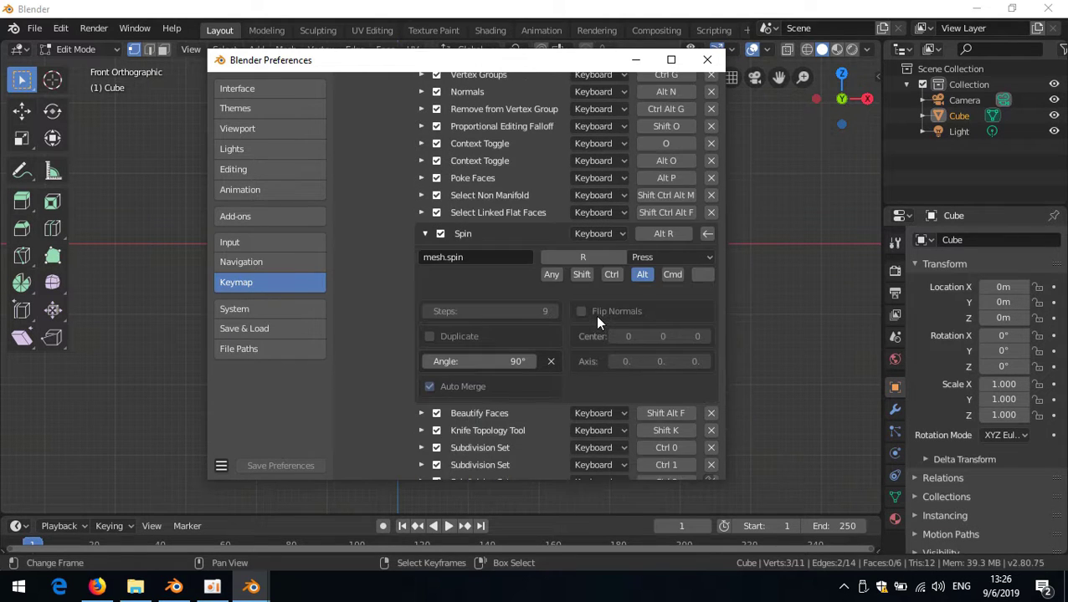
{"action": "left_click", "coordinate": [425, 233]}
{"action": "scroll", "coordinate": [503, 301], "scroll_direction": "down", "scroll_amount": 3}
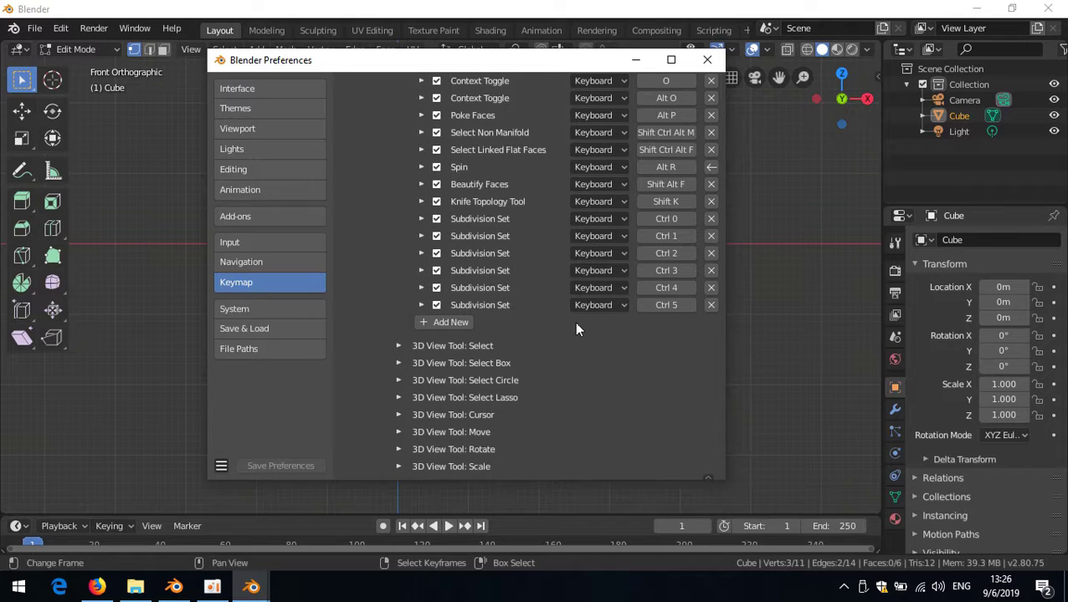
{"action": "left_click", "coordinate": [452, 323]}
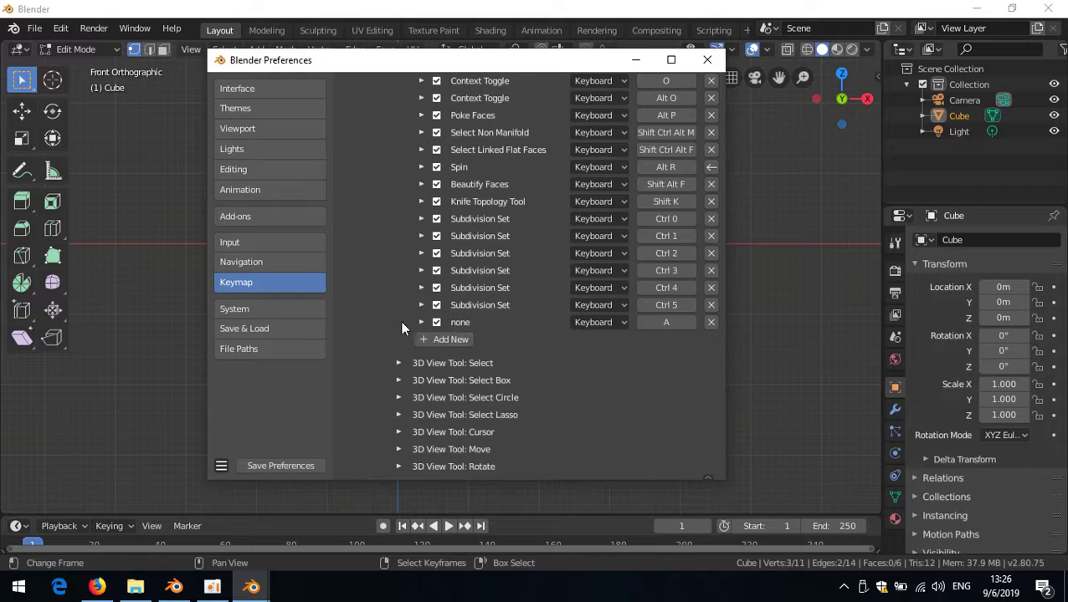
{"action": "left_click", "coordinate": [420, 324]}
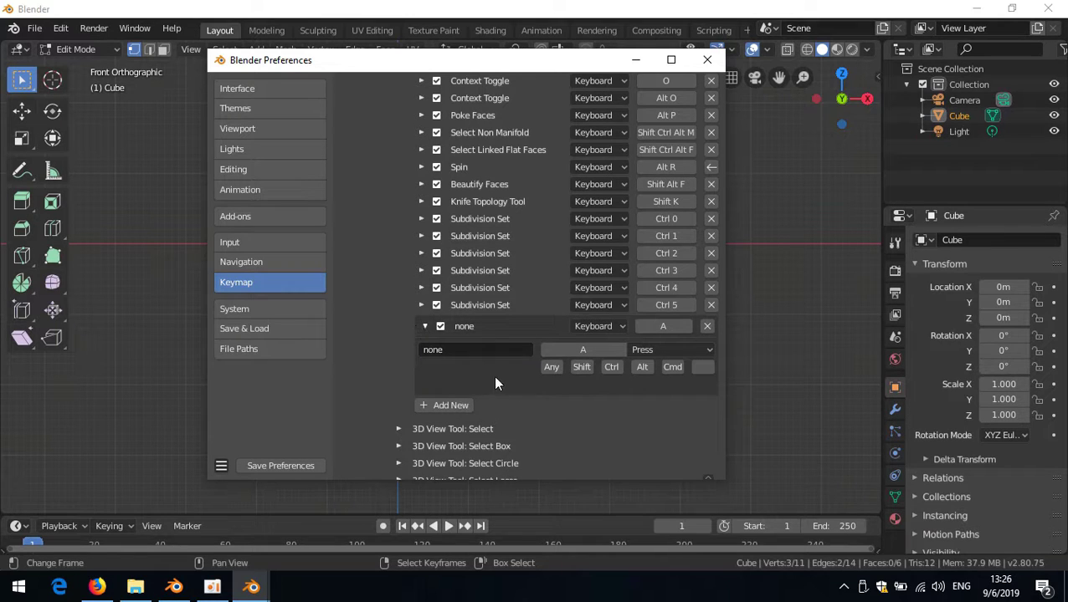
{"action": "left_click", "coordinate": [479, 352]}
{"action": "type", "text": "mesh.screw"}
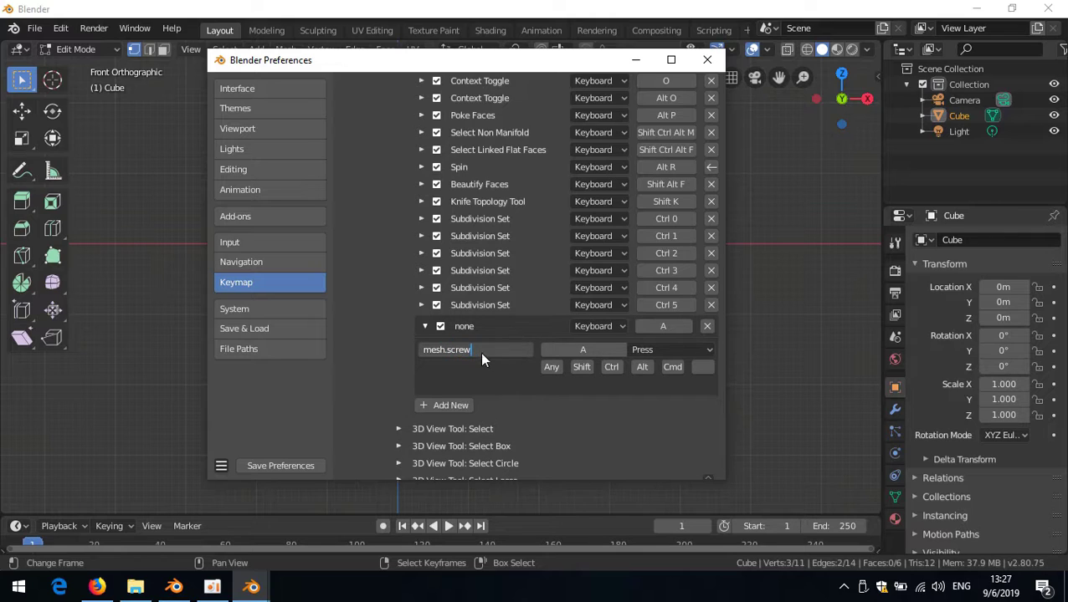
{"action": "key", "text": "Return"}
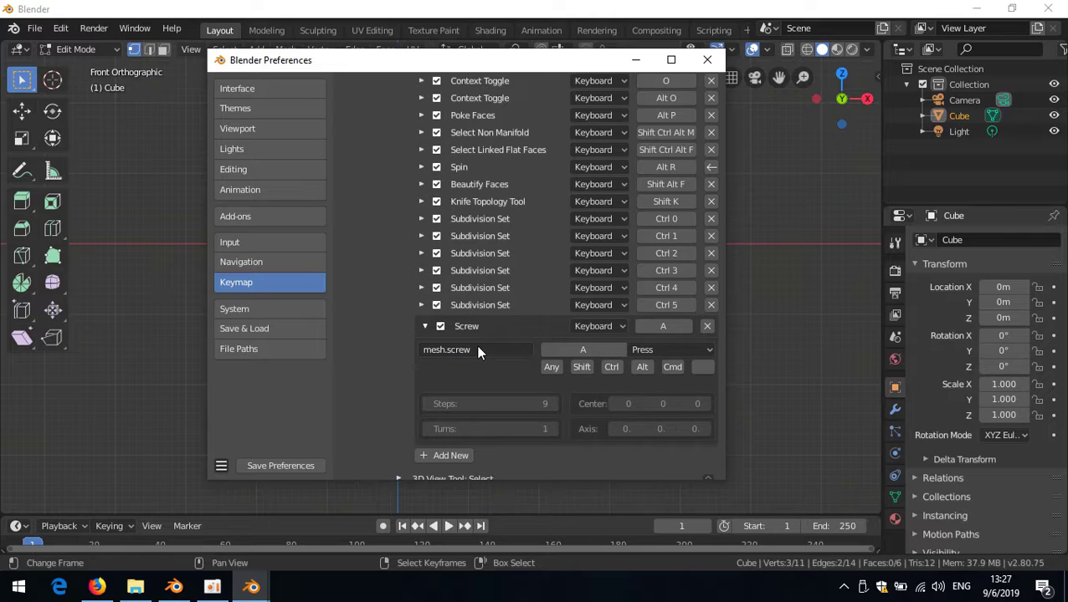
Step: Assign Shift R to the new Screw shortcut and return to the 3D view
{"action": "left_click", "coordinate": [604, 350]}
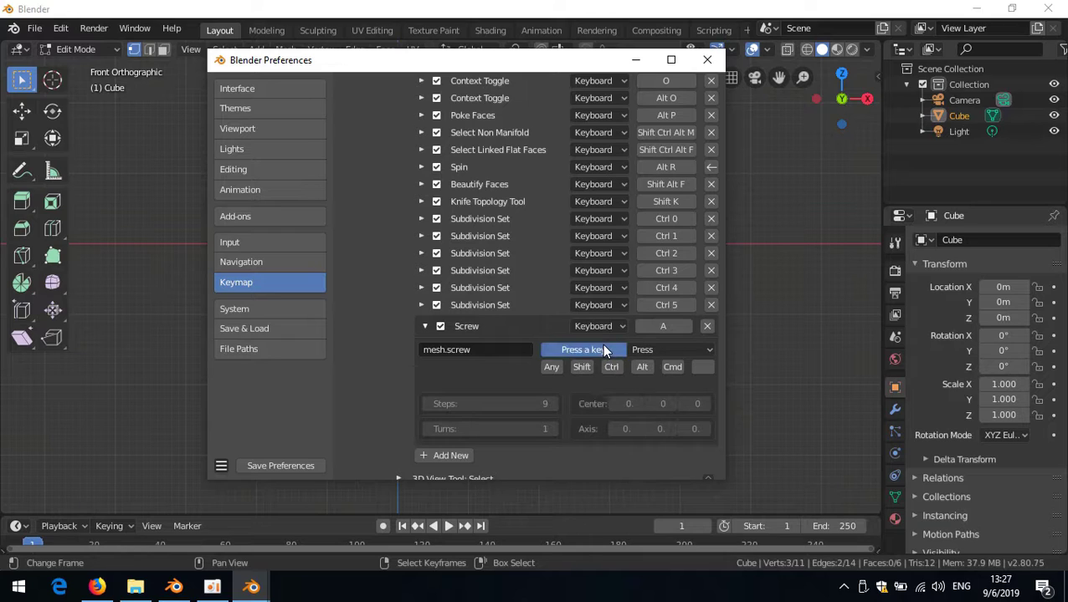
{"action": "key", "text": "shift"}
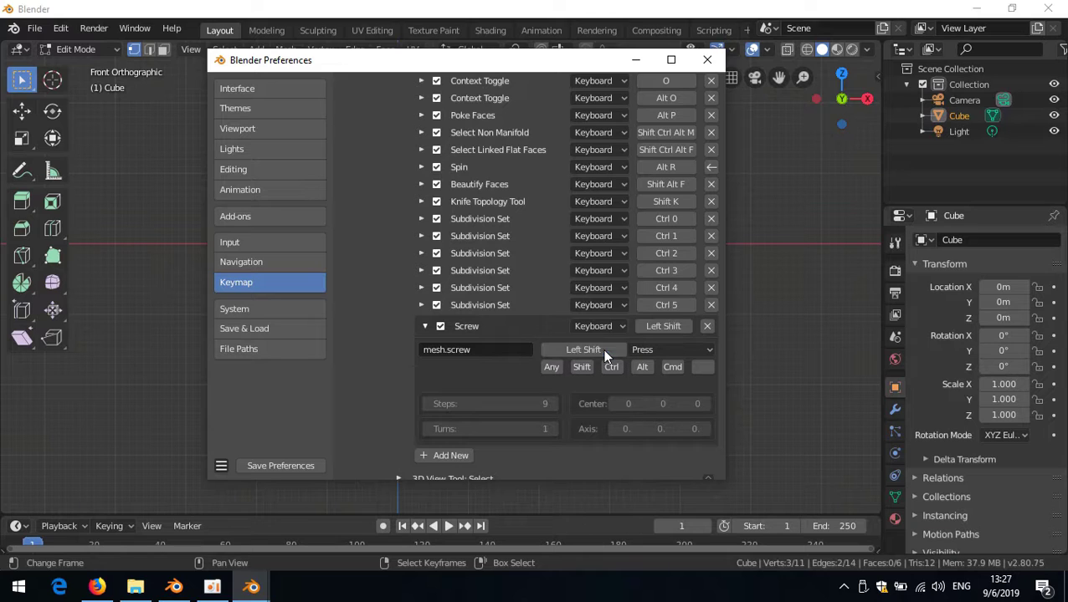
{"action": "left_click", "coordinate": [653, 350]}
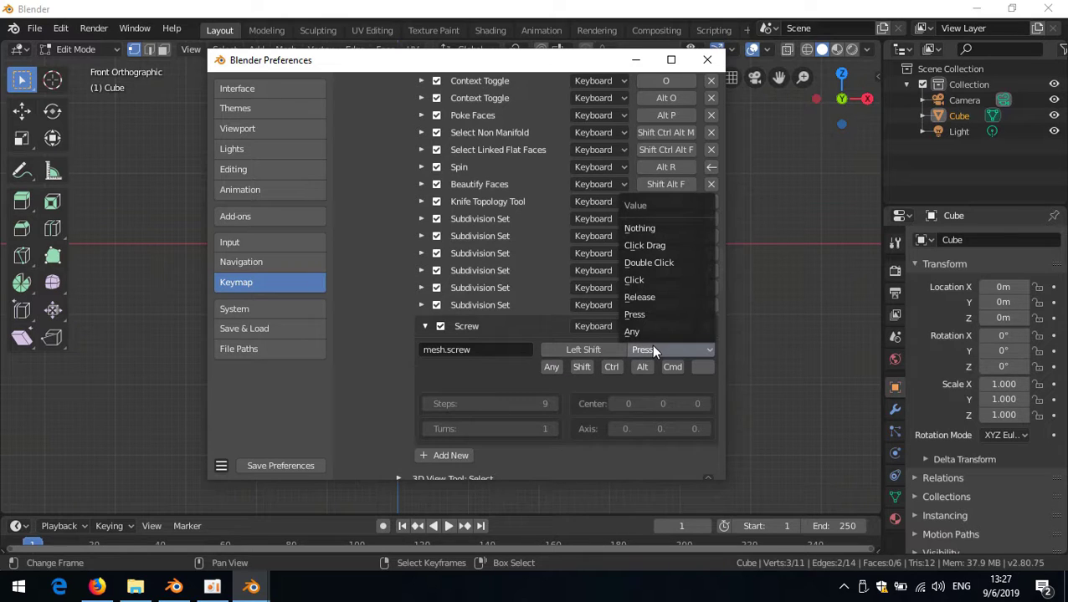
{"action": "left_click", "coordinate": [585, 345]}
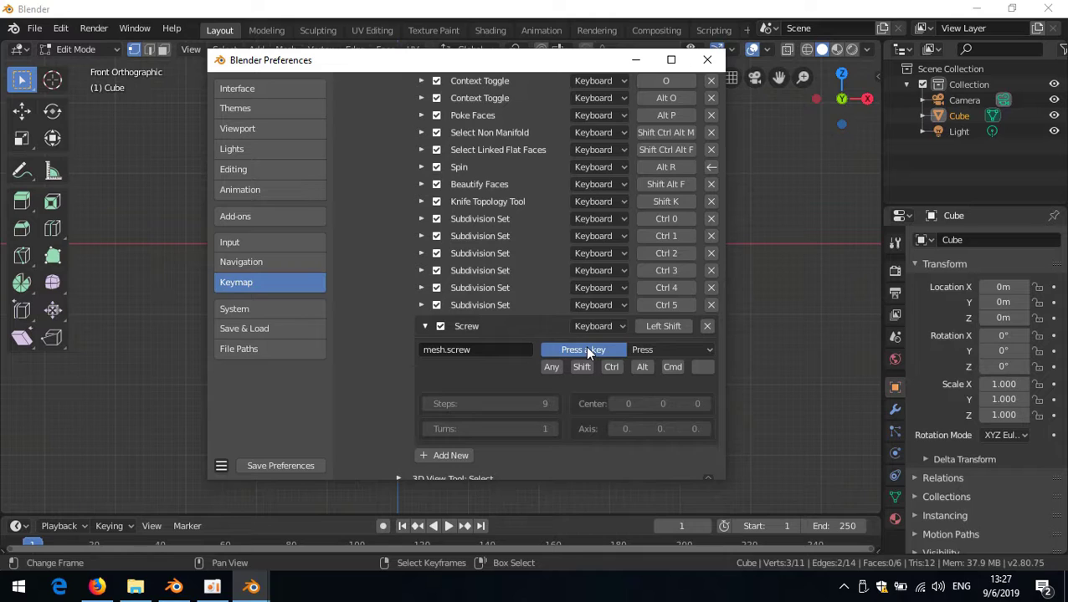
{"action": "key", "text": "r"}
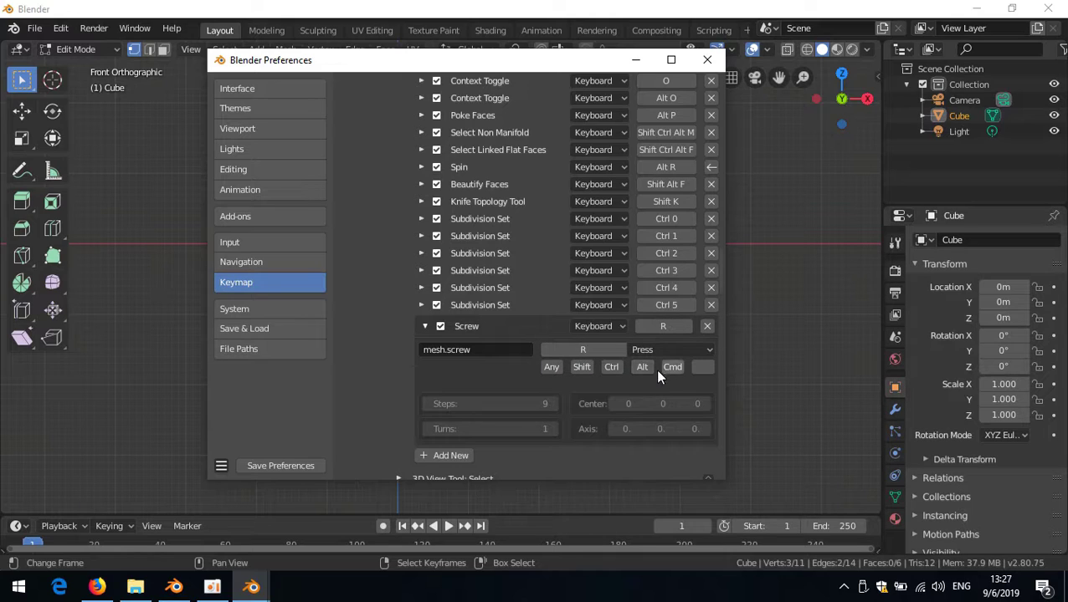
{"action": "left_click", "coordinate": [581, 368]}
{"action": "left_click", "coordinate": [532, 6]}
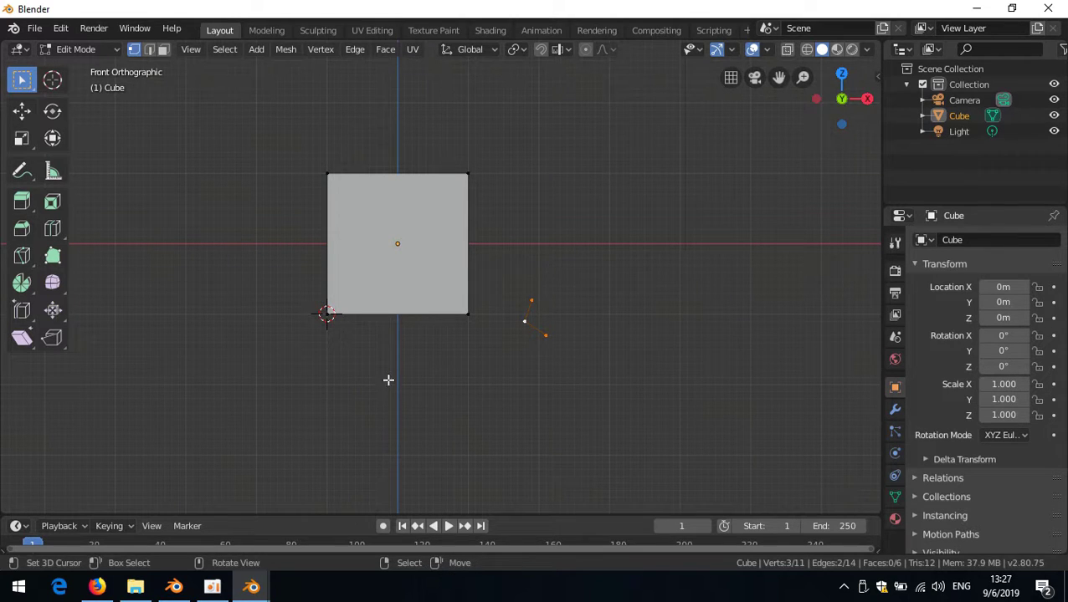
Step: Check the Turns setting of the Screw shortcut in the keymap preferences and return to the 3D view
{"action": "mouse_move", "coordinate": [255, 589]}
{"action": "left_click", "coordinate": [330, 527]}
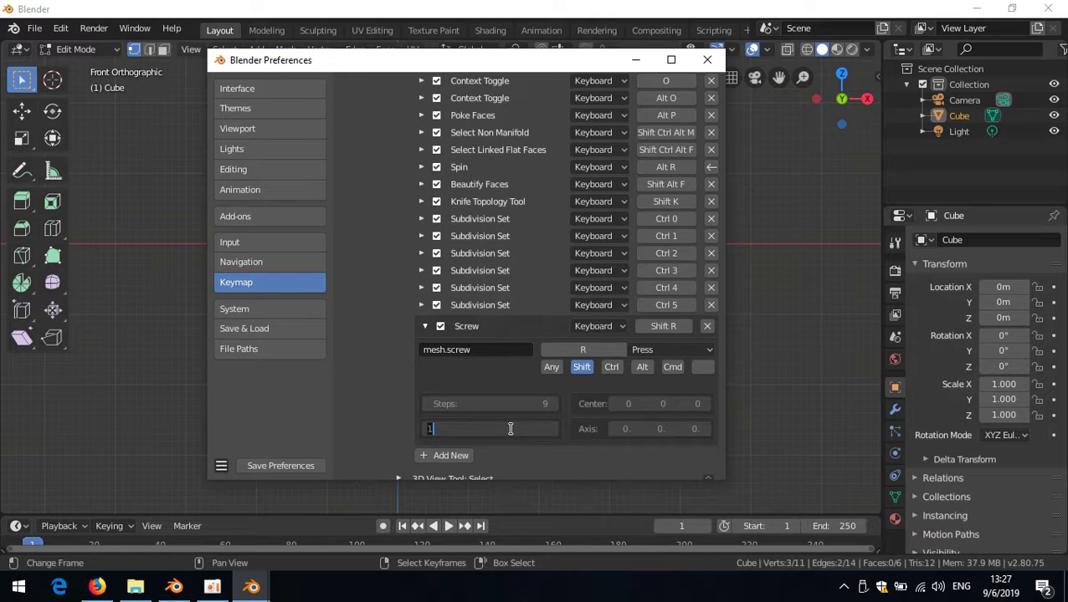
{"action": "left_click", "coordinate": [509, 428]}
{"action": "left_click", "coordinate": [550, 428]}
{"action": "left_click", "coordinate": [512, 8]}
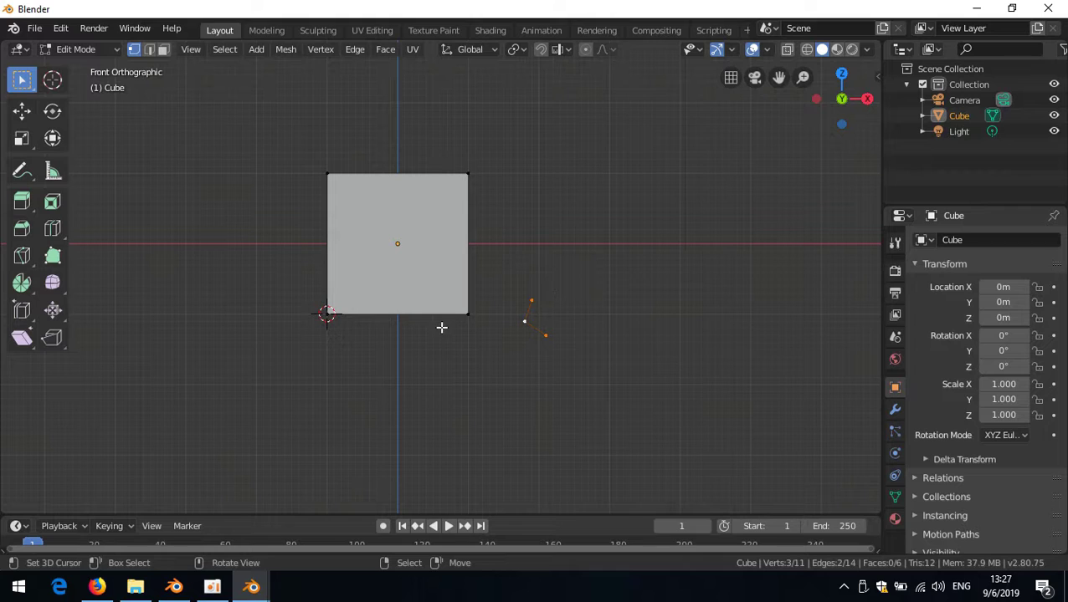
Step: Screw the selected profile around the 3D cursor and set the number of turns to 2
{"action": "key", "text": "shift+s"}
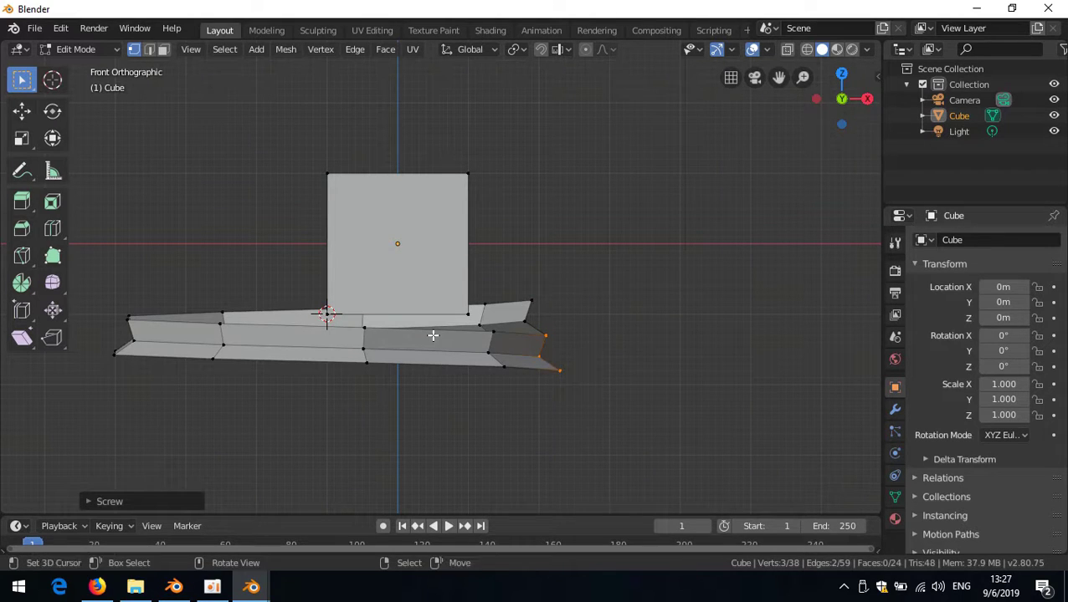
{"action": "left_click", "coordinate": [92, 501]}
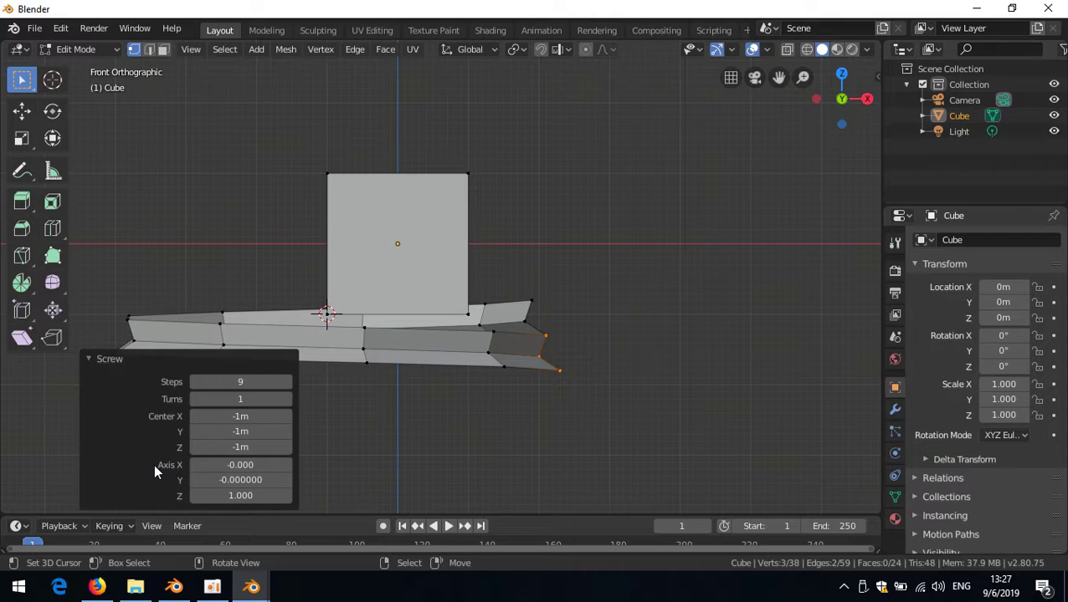
{"action": "left_click", "coordinate": [233, 400]}
{"action": "type", "text": "2"}
{"action": "key", "text": "Return"}
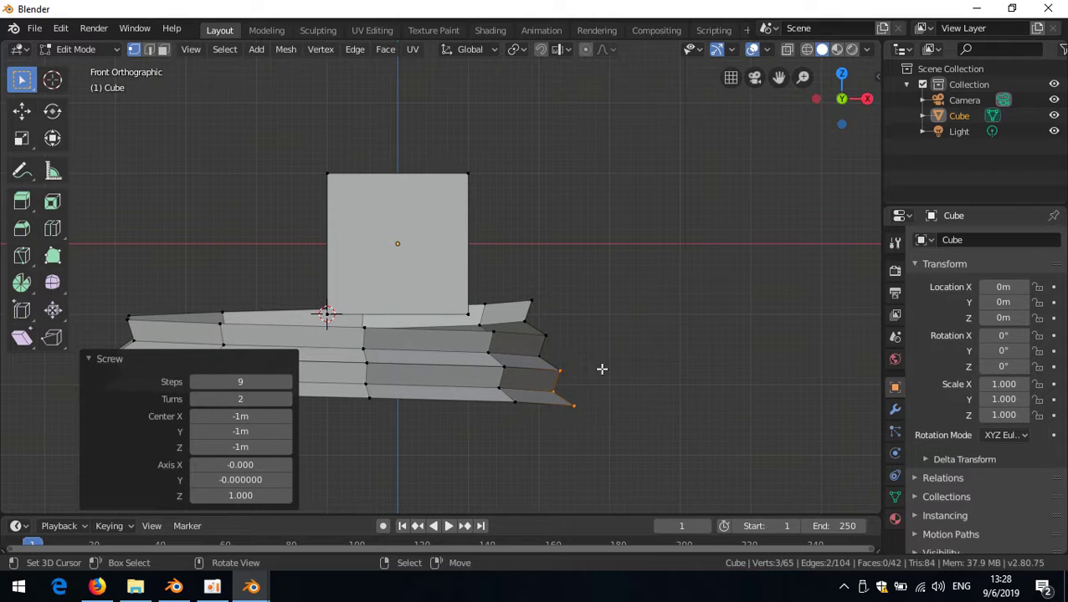
Step: Select the profile at the lower end of the screw and repeat the Screw from it to extend the shape downward
{"action": "left_click", "coordinate": [469, 177]}
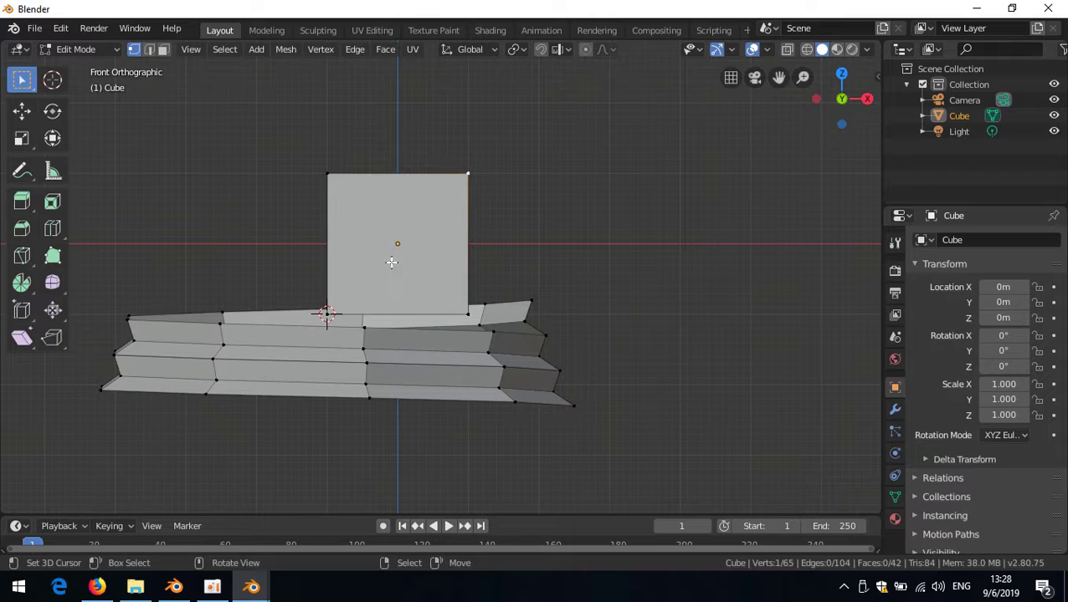
{"action": "left_click", "coordinate": [569, 383]}
{"action": "key", "text": "shift+r"}
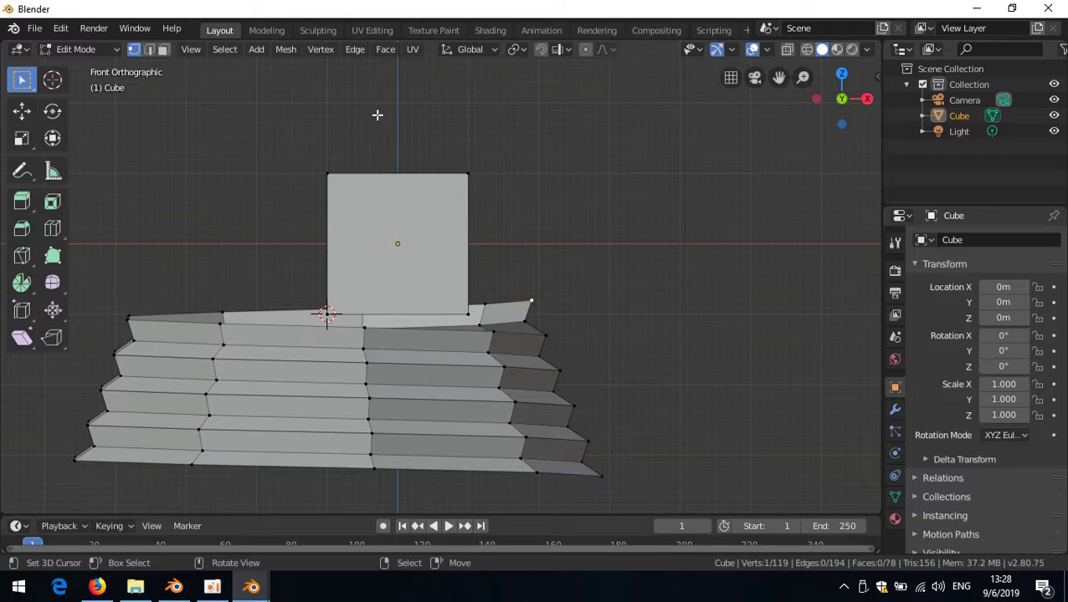
Step: Change the shortcut of Select More to Ctrl Wheel Up
{"action": "left_click", "coordinate": [257, 50]}
{"action": "left_click", "coordinate": [233, 52]}
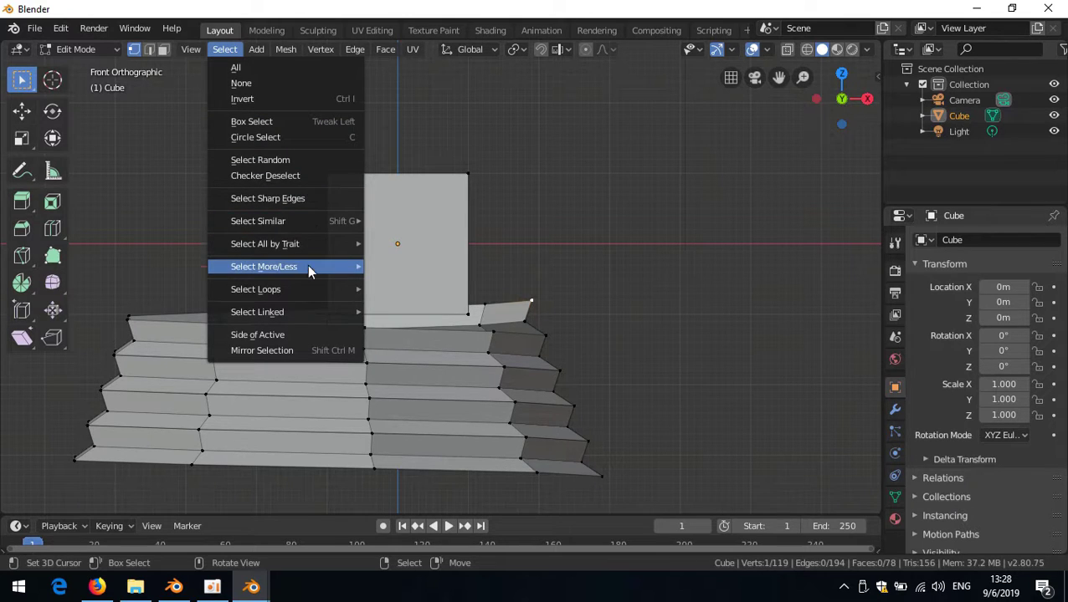
{"action": "mouse_move", "coordinate": [307, 268]}
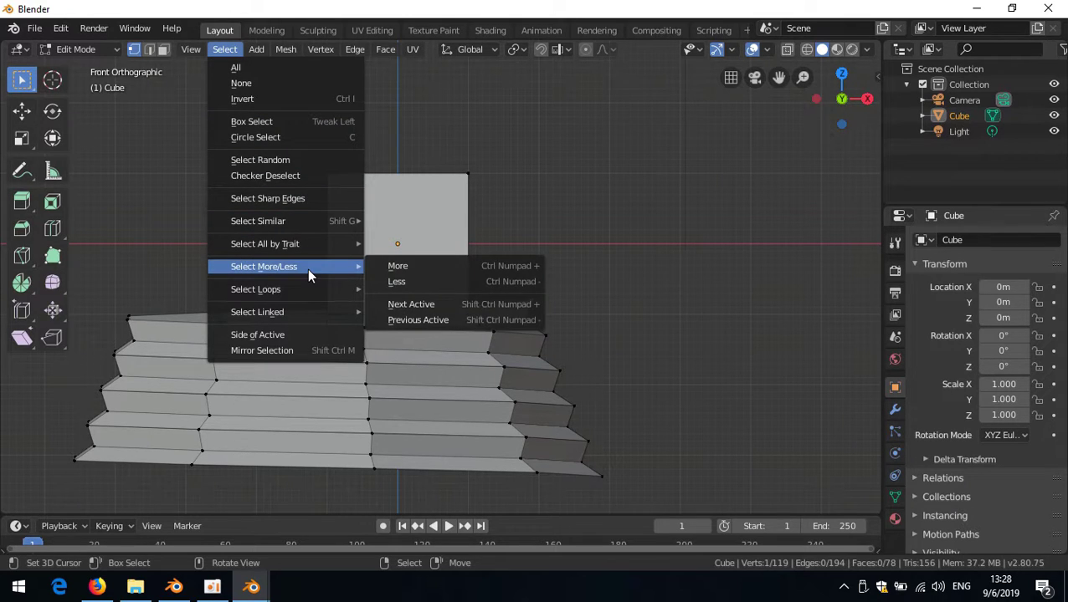
{"action": "right_click", "coordinate": [424, 270]}
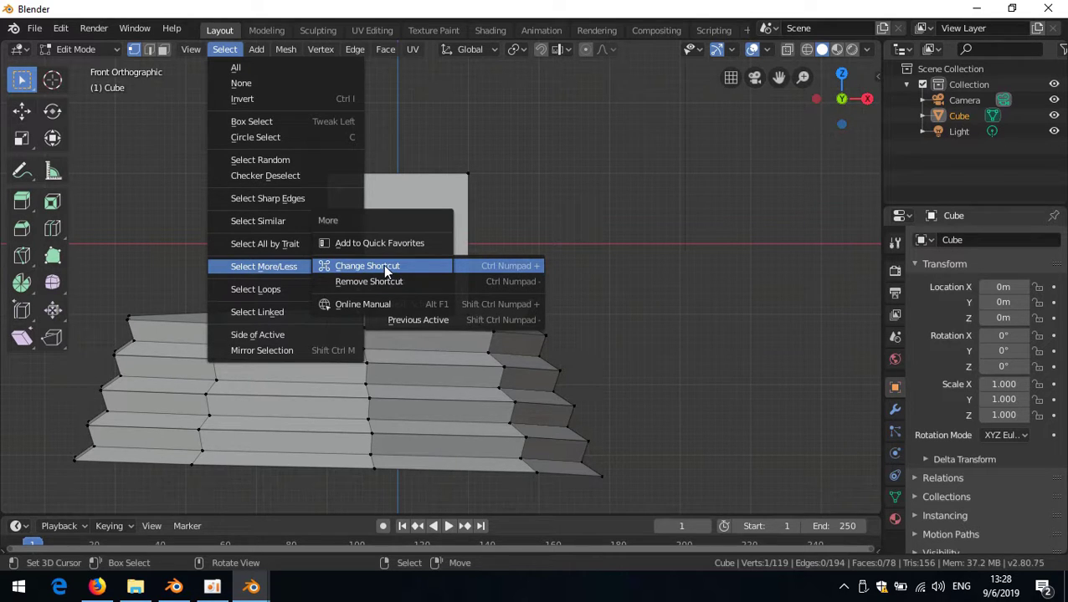
{"action": "left_click", "coordinate": [383, 266]}
{"action": "left_click", "coordinate": [391, 254]}
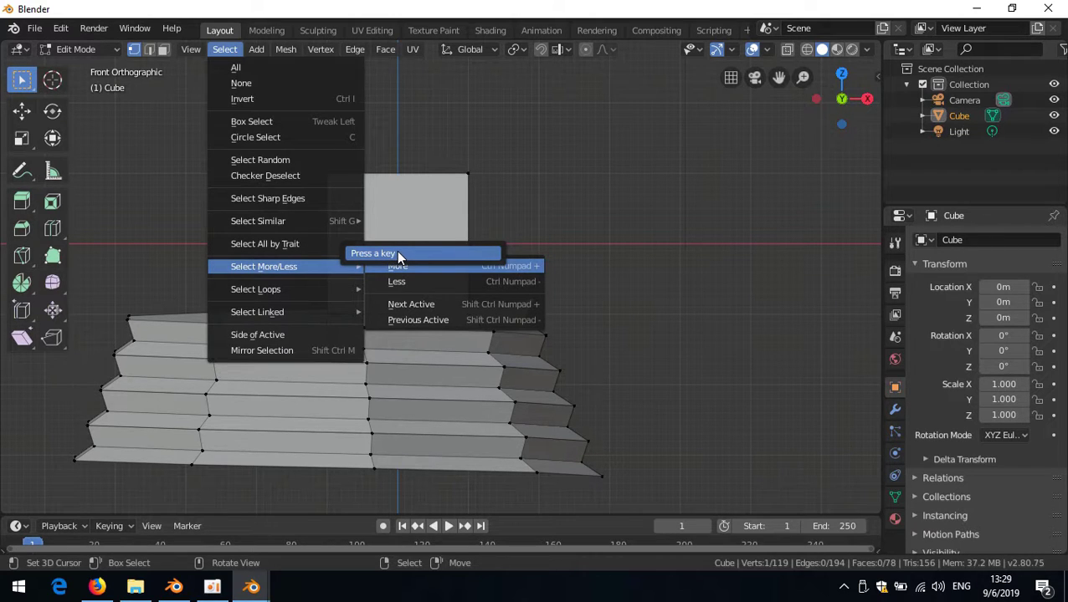
{"action": "key", "text": "ctrl"}
{"action": "scroll", "coordinate": [397, 250], "scroll_direction": "up", "scroll_amount": 1, "text": "ctrl"}
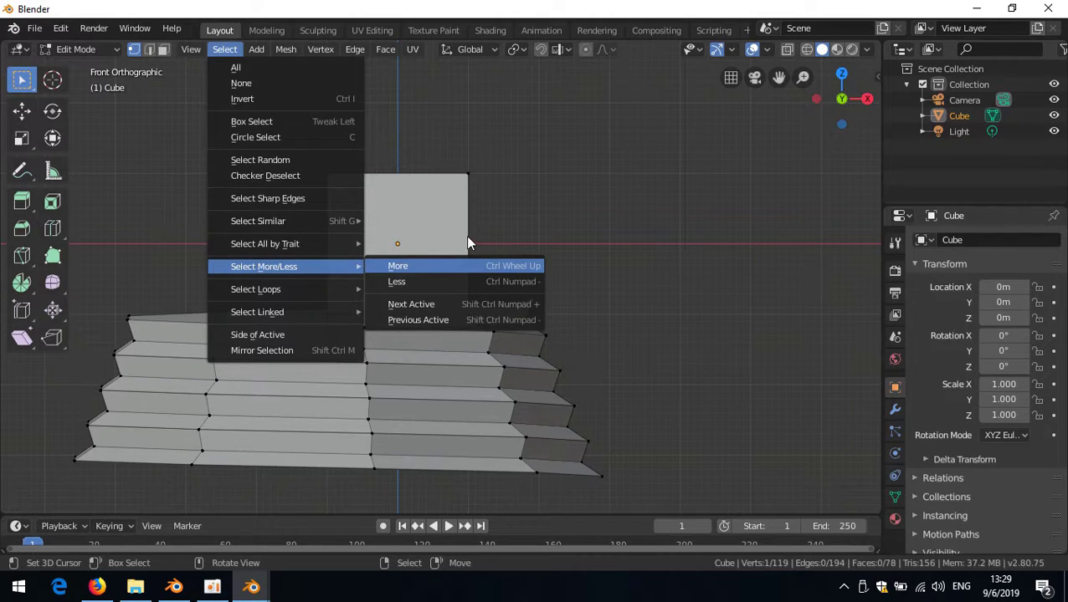
Step: Change the shortcut of Select Less to Ctrl Wheel Down
{"action": "right_click", "coordinate": [455, 282]}
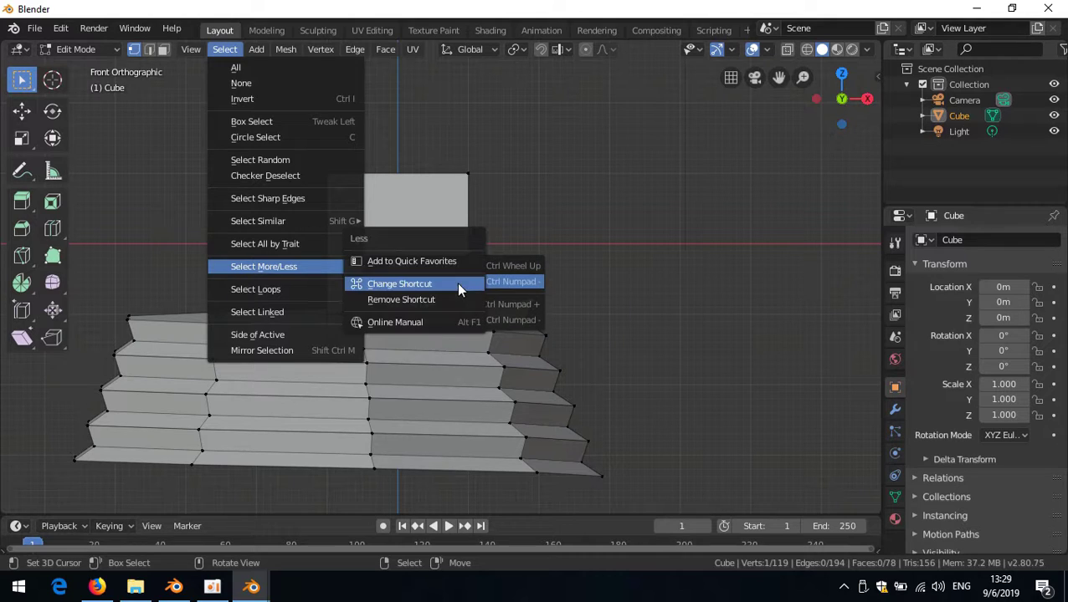
{"action": "left_click", "coordinate": [421, 284]}
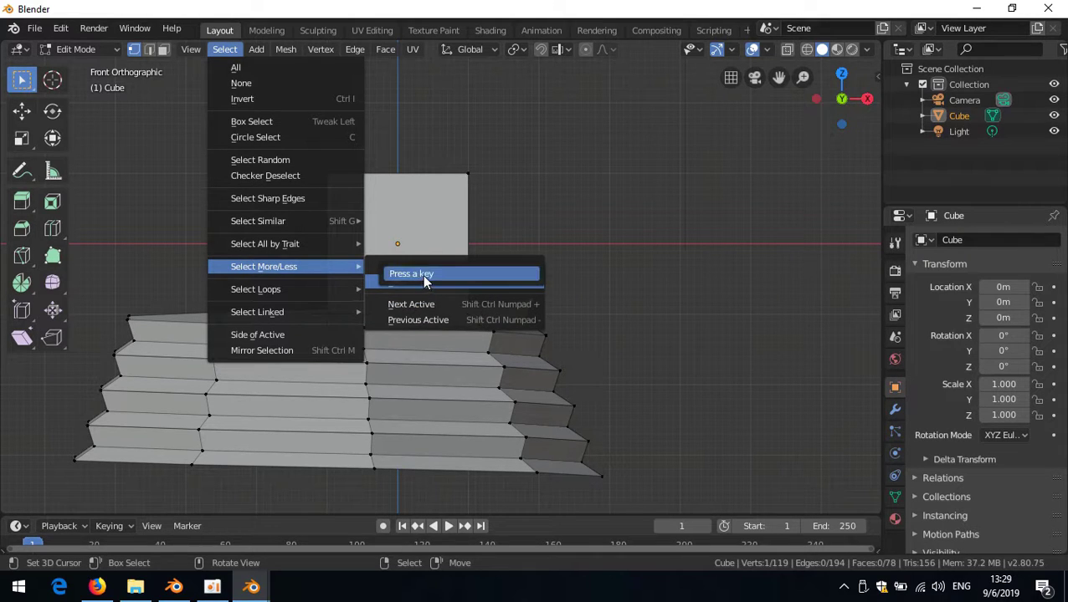
{"action": "scroll", "coordinate": [423, 281], "scroll_direction": "down", "scroll_amount": 1, "text": "ctrl"}
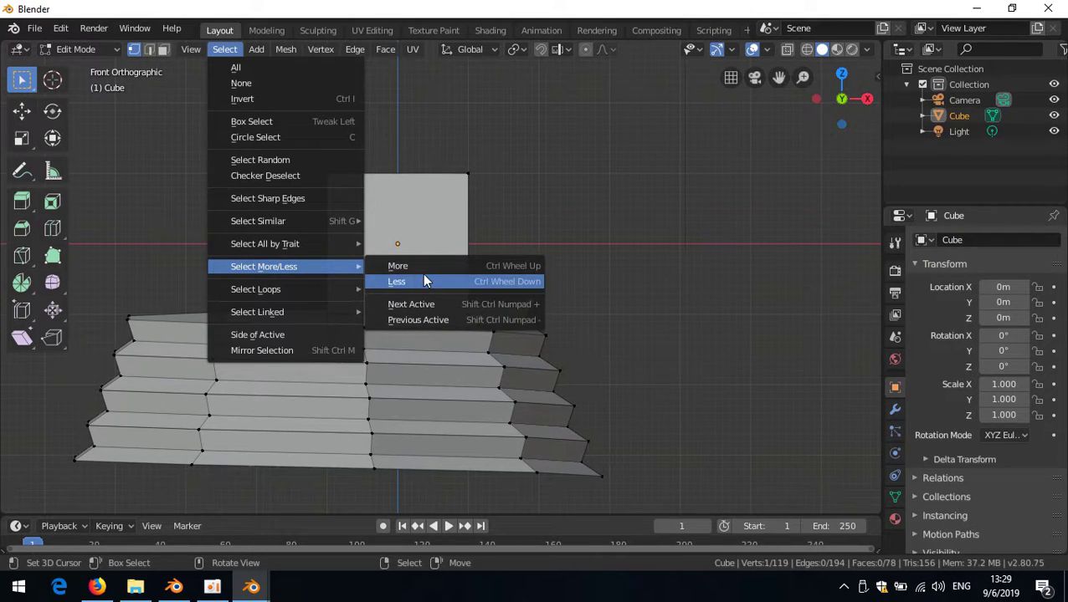
{"action": "left_click", "coordinate": [464, 281]}
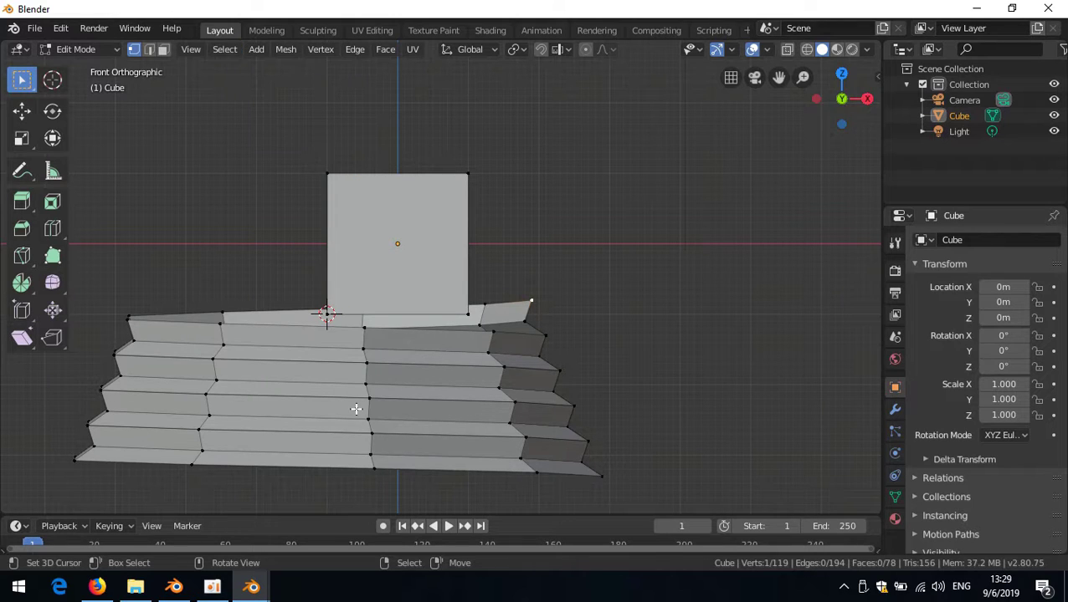
Step: Test the new Select More and Select Less shortcuts on the screw, growing the selection until it covers the whole screw
{"action": "scroll", "coordinate": [414, 413], "scroll_direction": "up", "scroll_amount": 3, "text": "ctrl"}
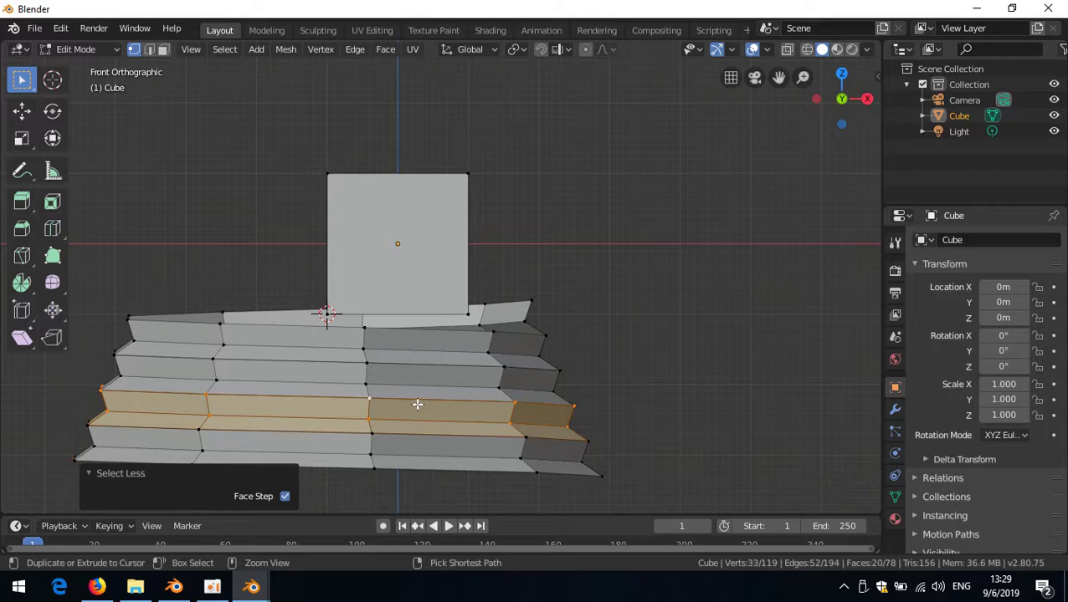
{"action": "scroll", "coordinate": [422, 391], "scroll_direction": "up", "scroll_amount": 2, "text": "ctrl"}
{"action": "scroll", "coordinate": [423, 389], "scroll_direction": "up", "scroll_amount": 2, "text": "ctrl"}
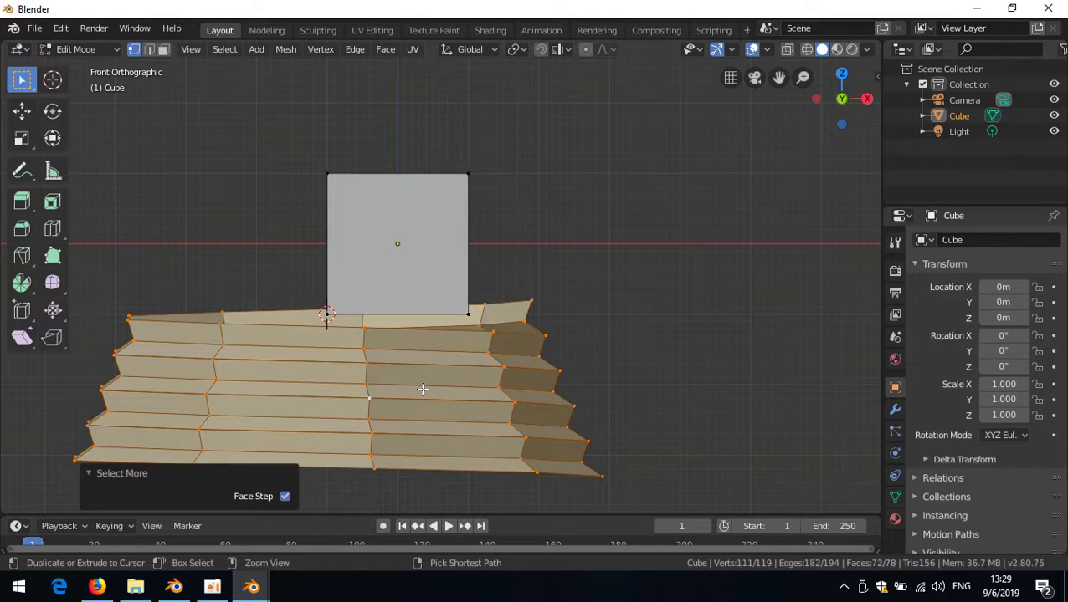
Step: Examine the selected screw in wireframe, orthographic and camera views, and return to solid shading
{"action": "mouse_move", "coordinate": [409, 363]}
{"action": "middle_mouse_down", "text": "shift"}
{"action": "mouse_move", "coordinate": [472, 312]}
{"action": "mouse_move", "coordinate": [410, 353]}
{"action": "mouse_move", "coordinate": [407, 343]}
{"action": "middle_mouse_up", "text": "shift"}
{"action": "key", "text": "alt+z"}
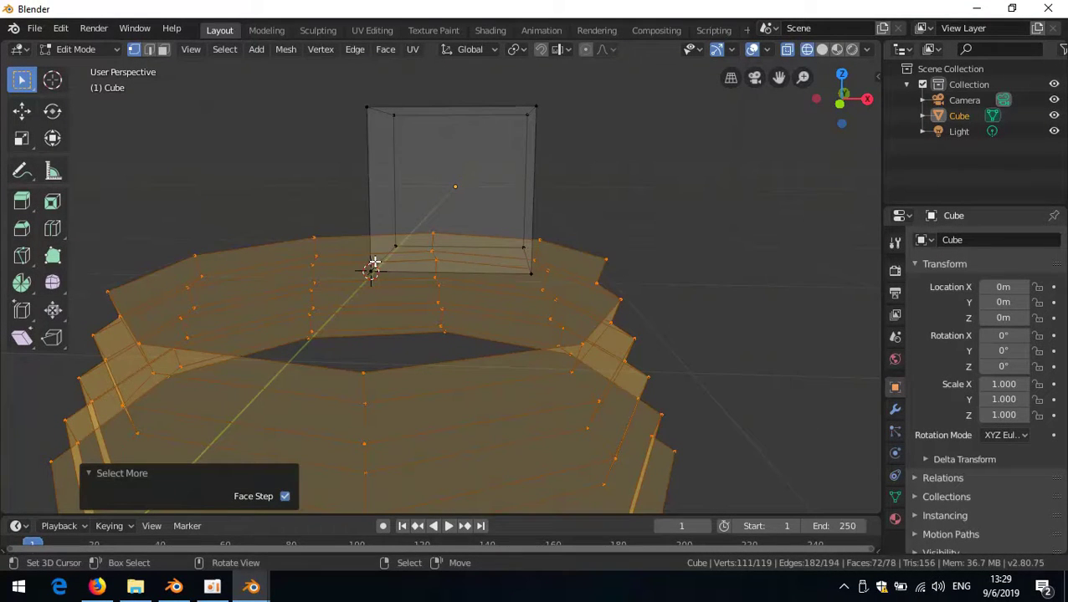
{"action": "left_click", "coordinate": [730, 80]}
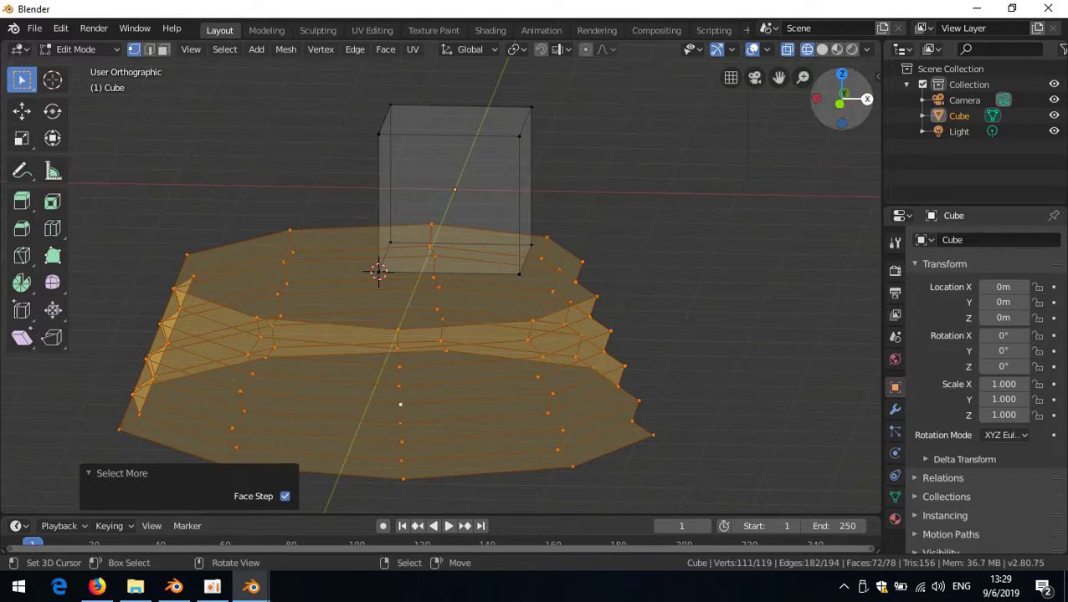
{"action": "left_click_drag", "start_coordinate": [841, 104], "coordinate": [834, 109]}
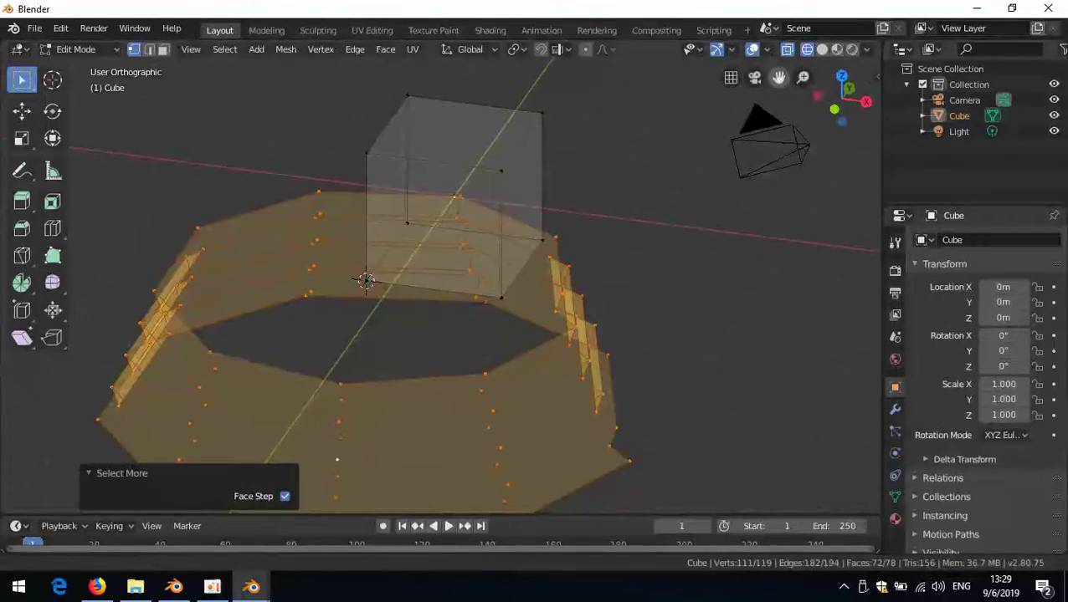
{"action": "left_click_drag", "start_coordinate": [778, 77], "coordinate": [767, 102]}
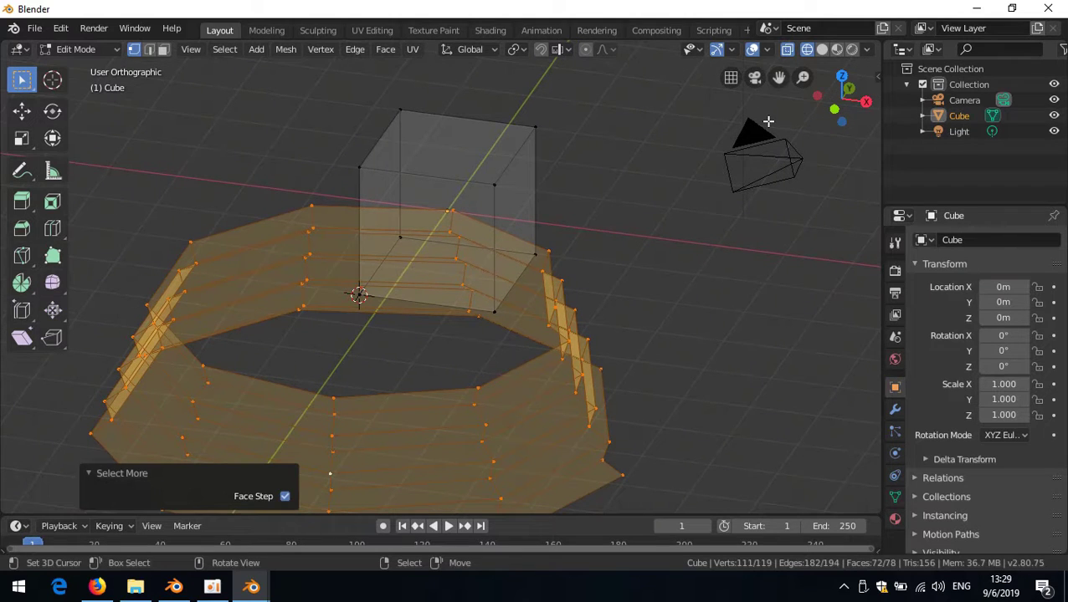
{"action": "left_click", "coordinate": [754, 78]}
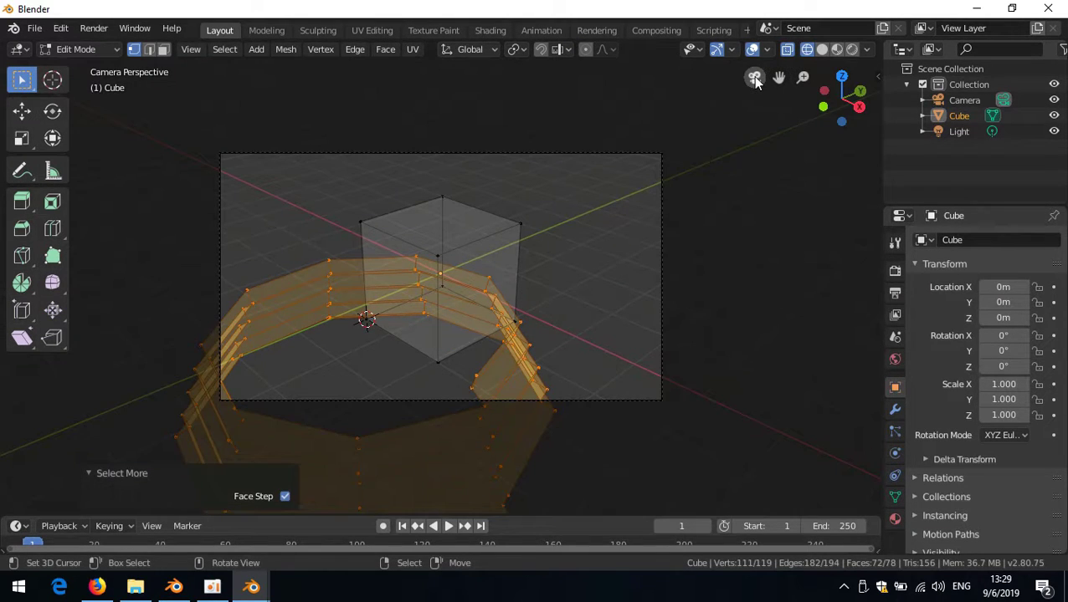
{"action": "left_click", "coordinate": [754, 78]}
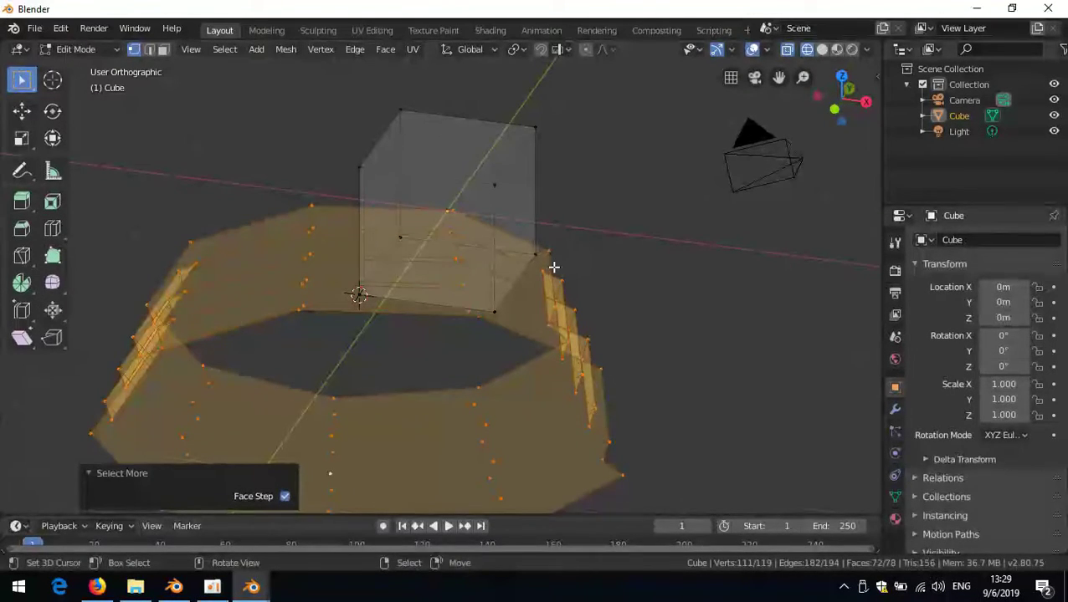
{"action": "middle_click_drag", "start_coordinate": [552, 263], "coordinate": [609, 205], "text": "shift"}
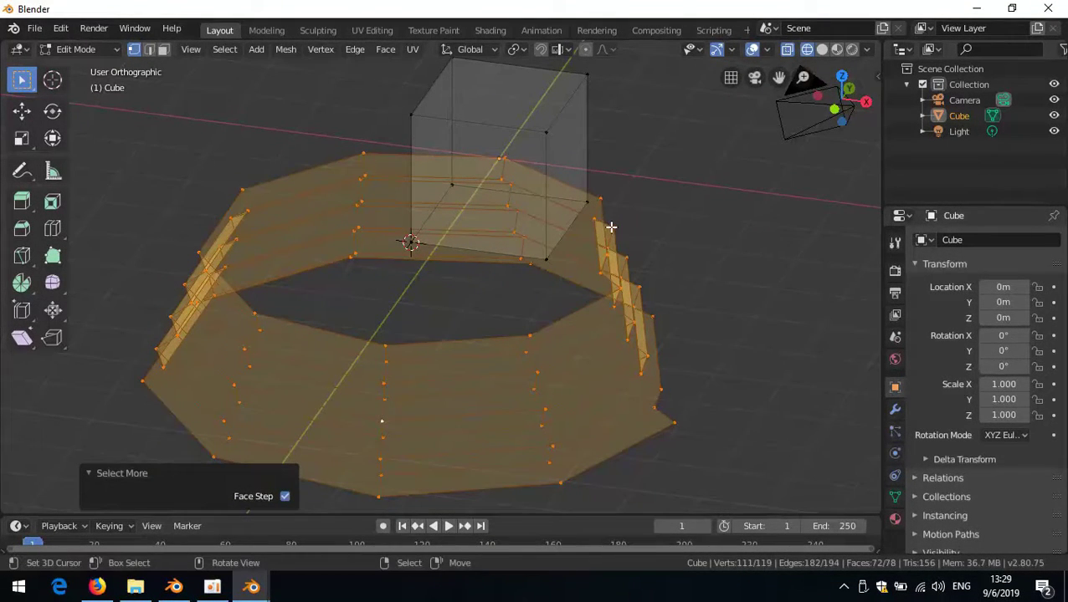
{"action": "key", "text": "alt+z"}
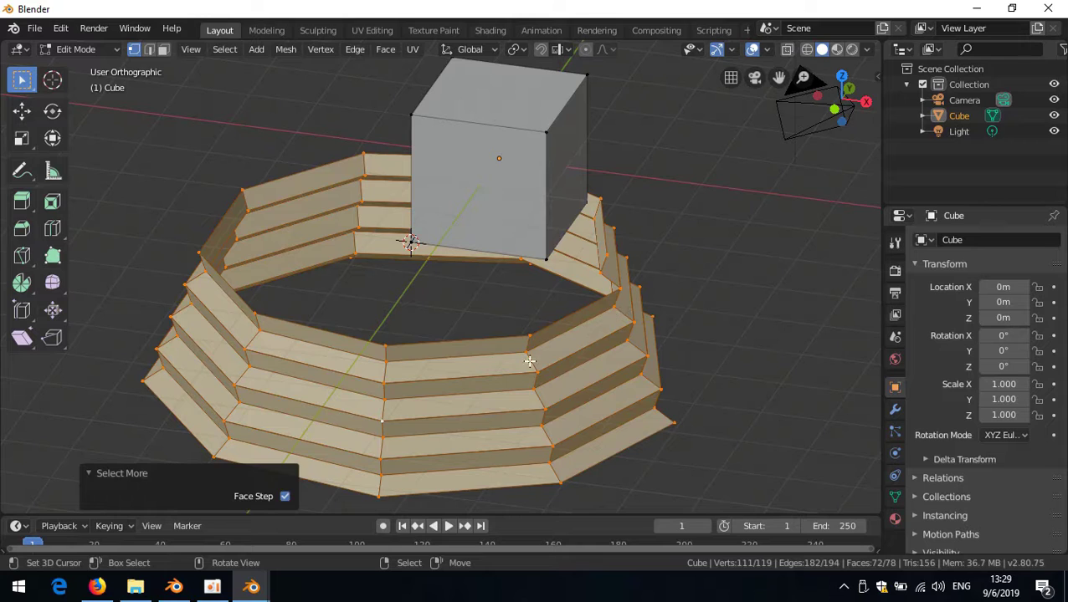
Step: Try to pick individual vertices along the front of the screw in wireframe display
{"action": "key", "text": "alt+z"}
{"action": "left_click", "coordinate": [535, 340]}
{"action": "scroll", "coordinate": [550, 355], "scroll_direction": "up", "scroll_amount": 3}
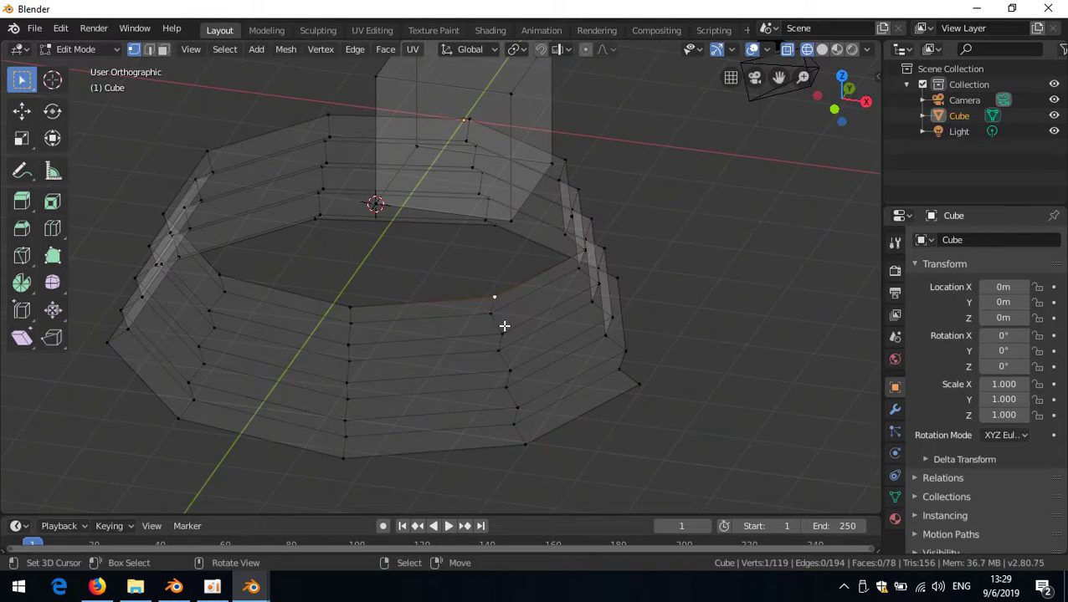
{"action": "left_click", "coordinate": [526, 342]}
{"action": "left_click", "coordinate": [552, 371]}
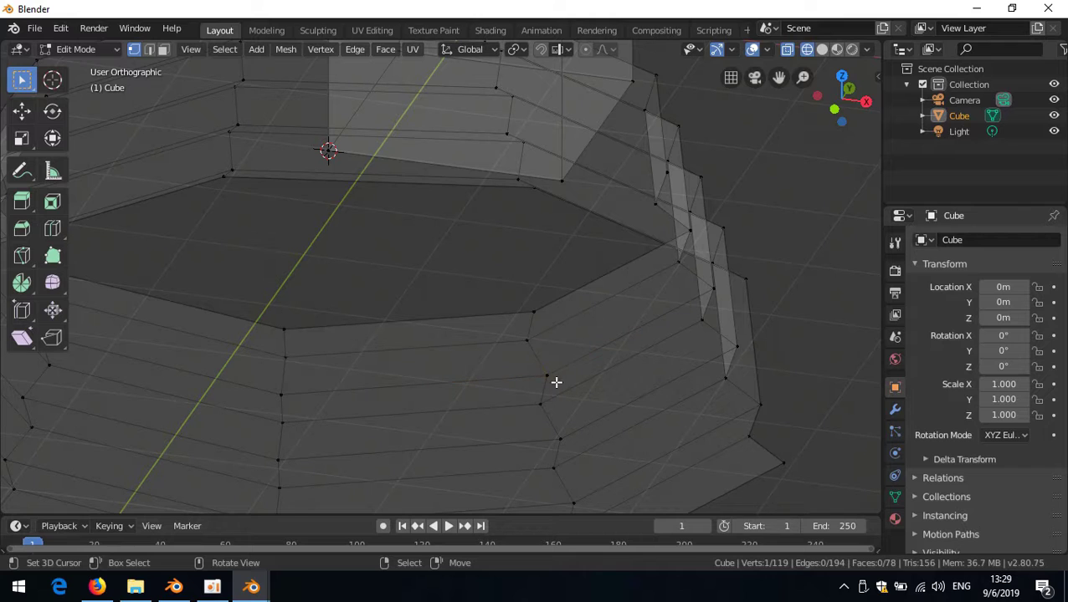
{"action": "left_click", "coordinate": [584, 371], "text": "shift"}
Step: Select three neighbouring vertices along one horizontal edge line on the front of the screw in wireframe display
{"action": "key", "text": "shift+z"}
{"action": "scroll", "coordinate": [583, 371], "scroll_direction": "down", "scroll_amount": 4}
{"action": "middle_click_drag", "start_coordinate": [550, 351], "coordinate": [505, 334]}
{"action": "key", "text": "shift+z"}
{"action": "left_click", "coordinate": [500, 308], "text": "shift"}
{"action": "left_click", "coordinate": [308, 313], "text": "shift"}
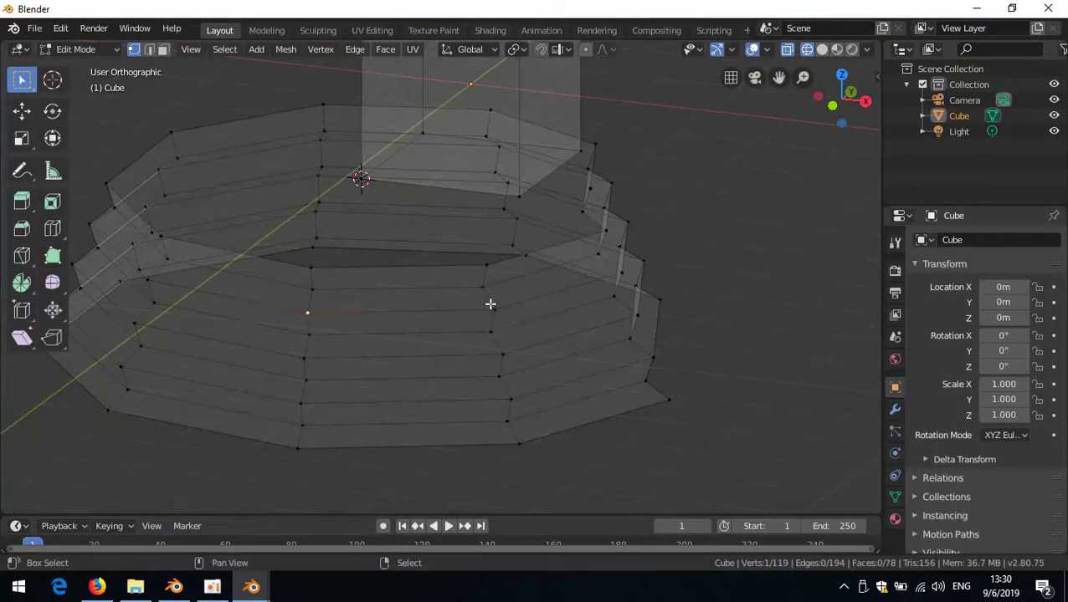
{"action": "left_click", "coordinate": [147, 305], "text": "shift"}
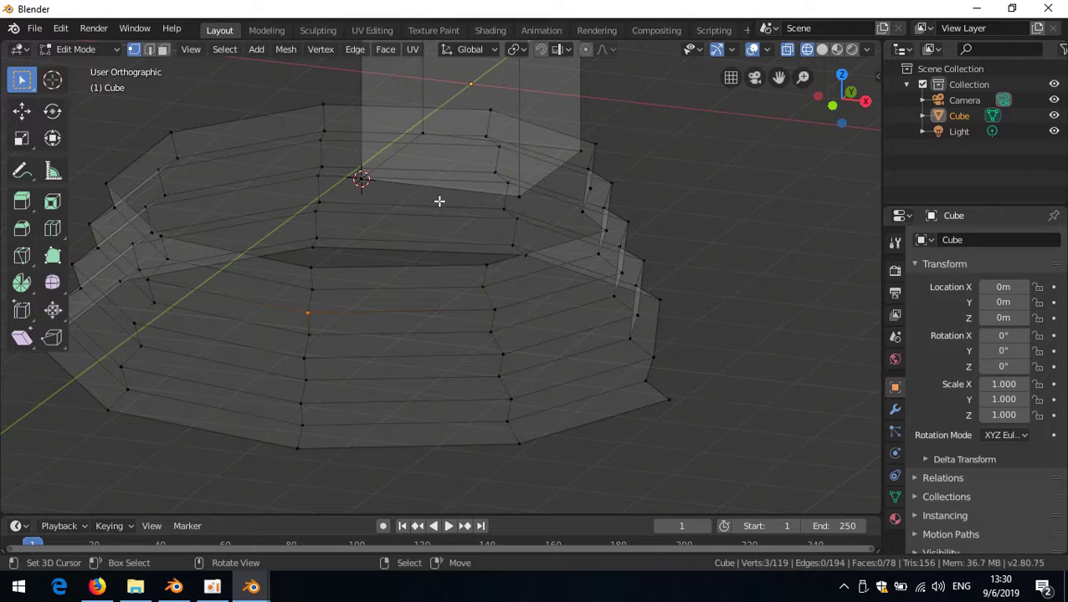
Step: Merge the selected vertices by distance with Unselected enabled, and return to solid shading
{"action": "key", "text": "w"}
{"action": "key", "text": "alt"}
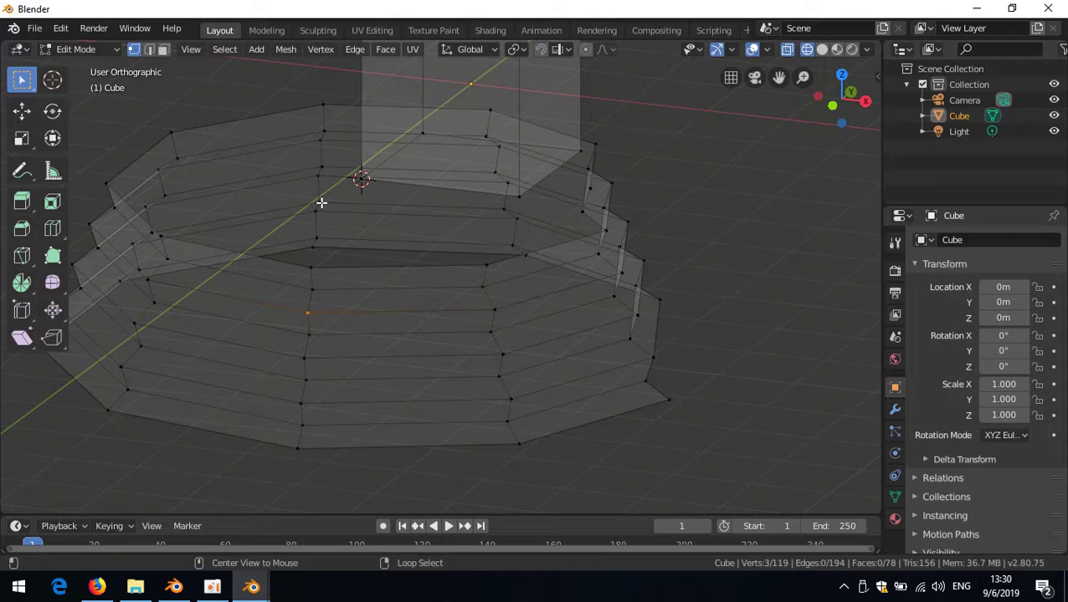
{"action": "key", "text": "m"}
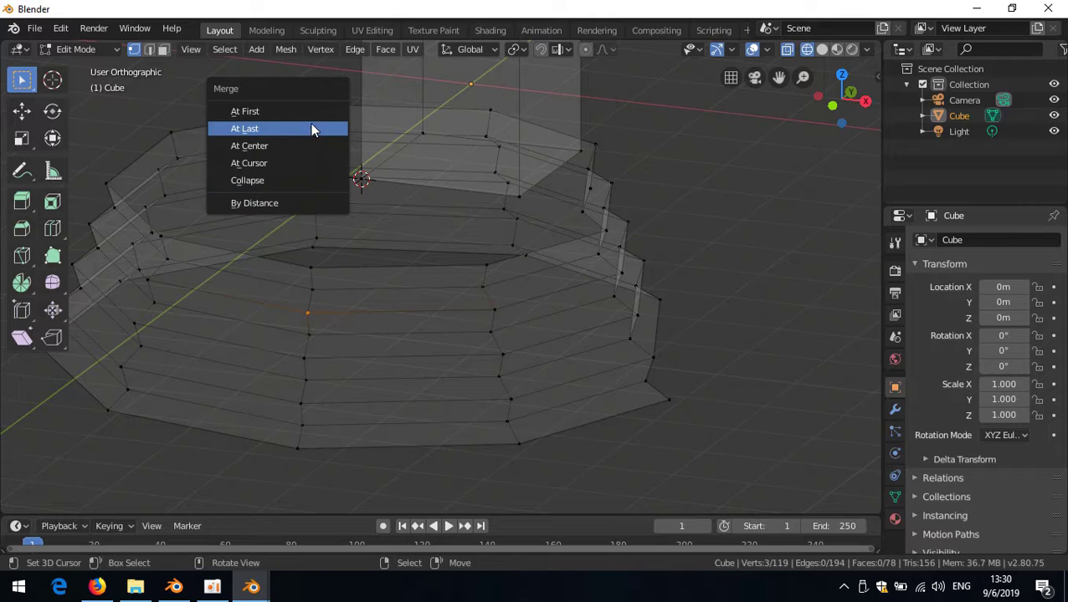
{"action": "left_click", "coordinate": [269, 203]}
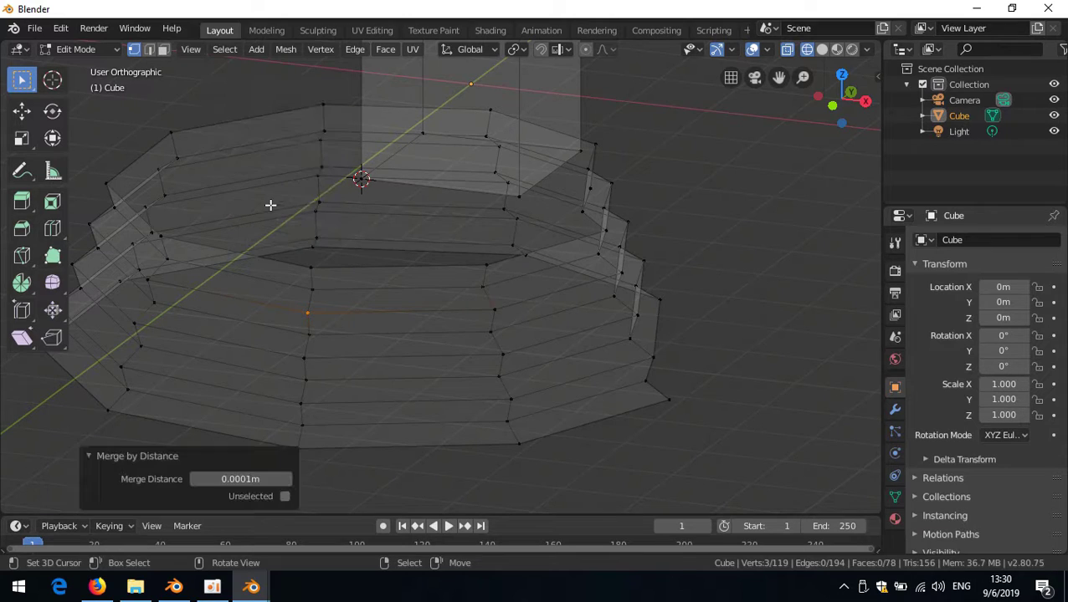
{"action": "left_click", "coordinate": [285, 497]}
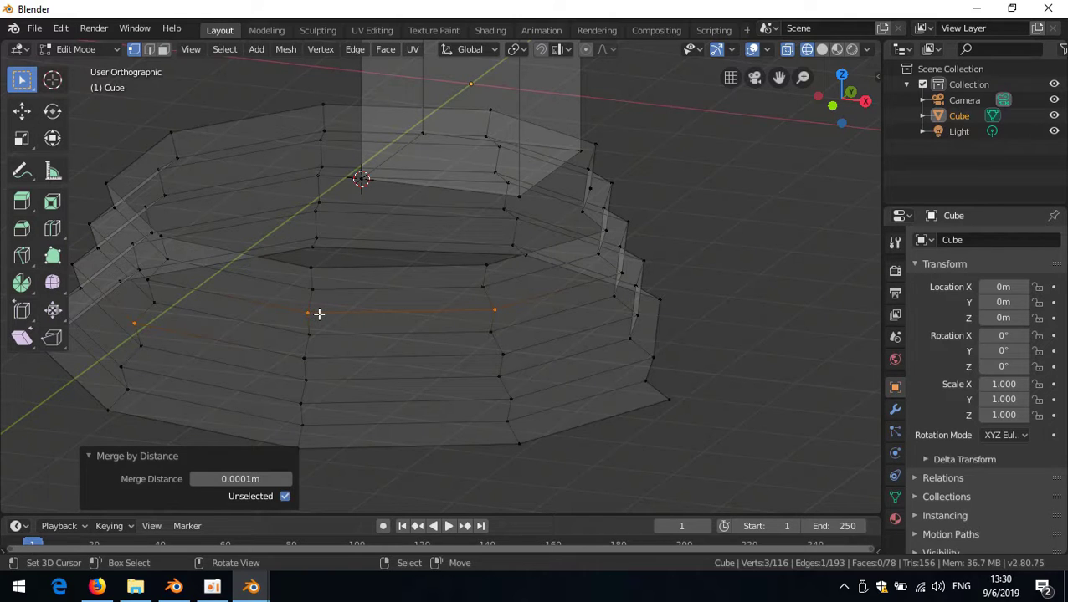
{"action": "key", "text": "shift+z"}
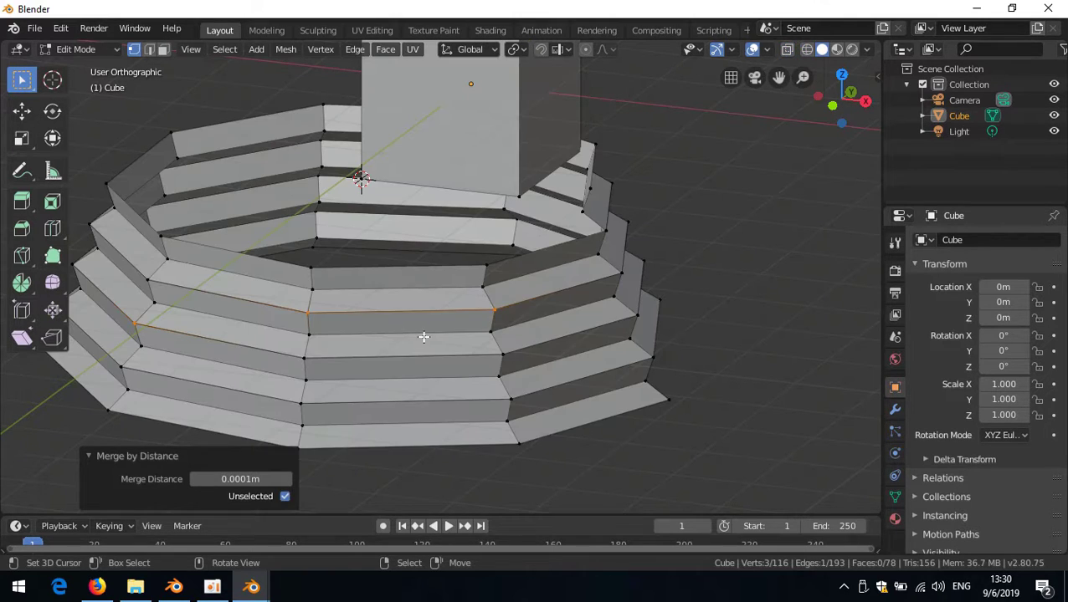
Step: Select the face bands winding around the screw, merge their vertices by distance with Unselected enabled, and clear the selection
{"action": "left_click", "coordinate": [493, 318], "text": "ctrl+alt"}
{"action": "scroll", "coordinate": [494, 343], "scroll_direction": "up", "scroll_amount": 1, "text": "alt"}
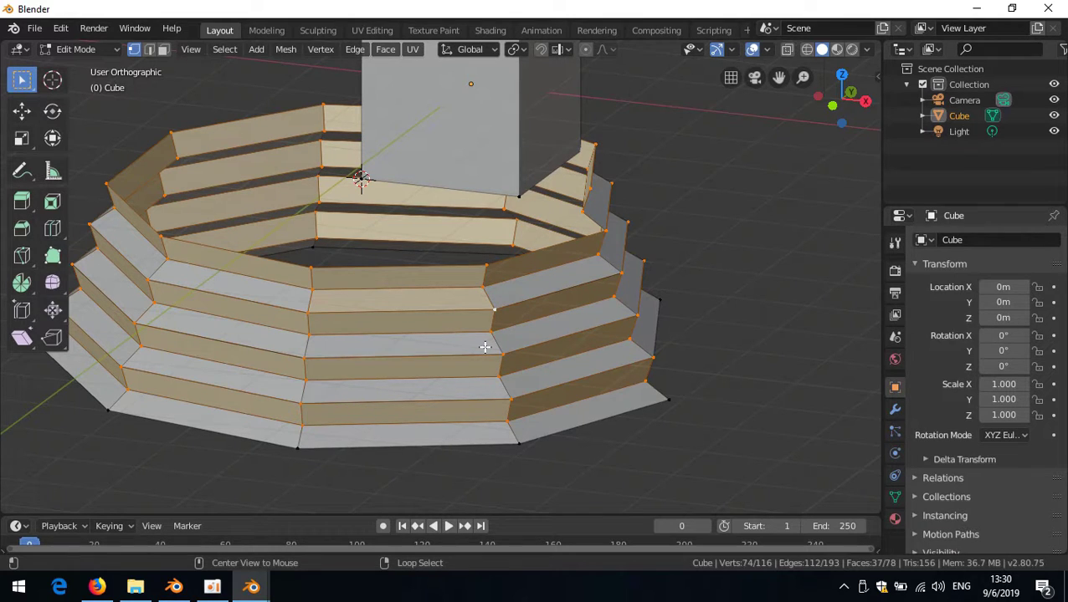
{"action": "middle_click_drag", "start_coordinate": [419, 321], "coordinate": [605, 315]}
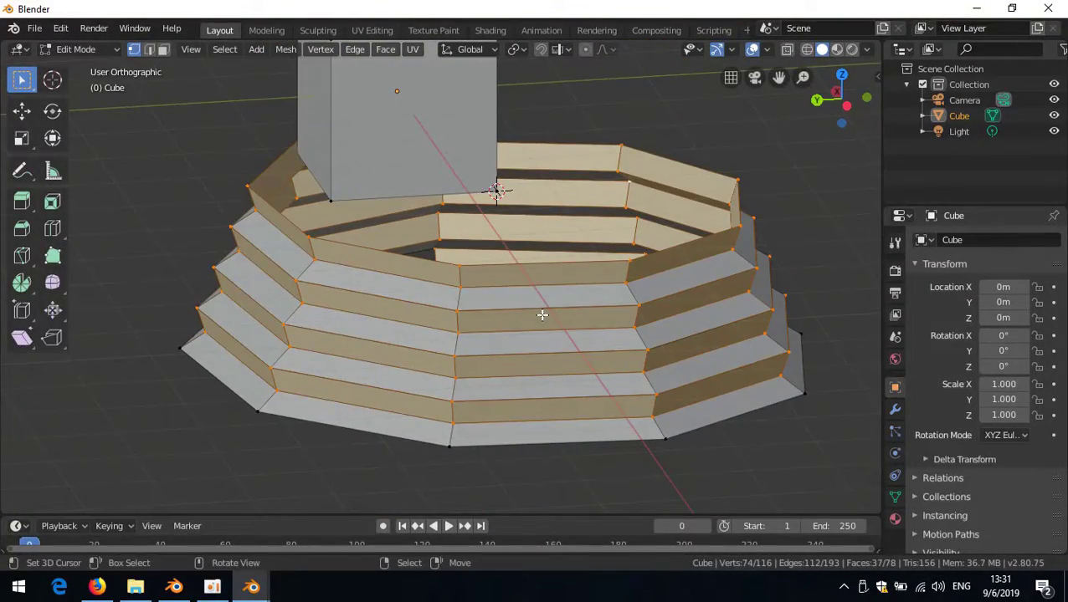
{"action": "key", "text": "m"}
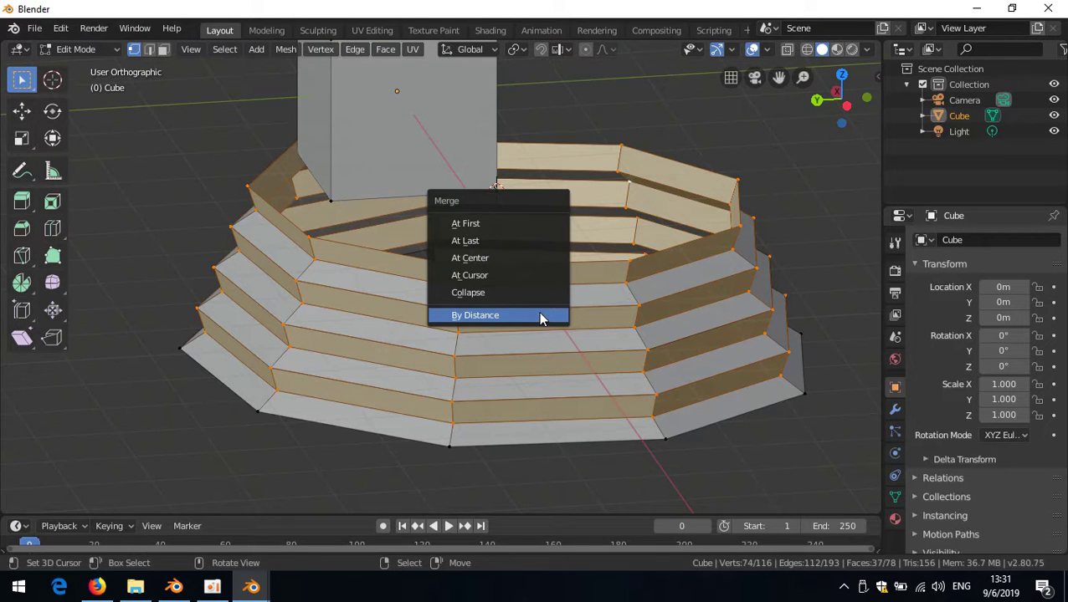
{"action": "left_click", "coordinate": [537, 315]}
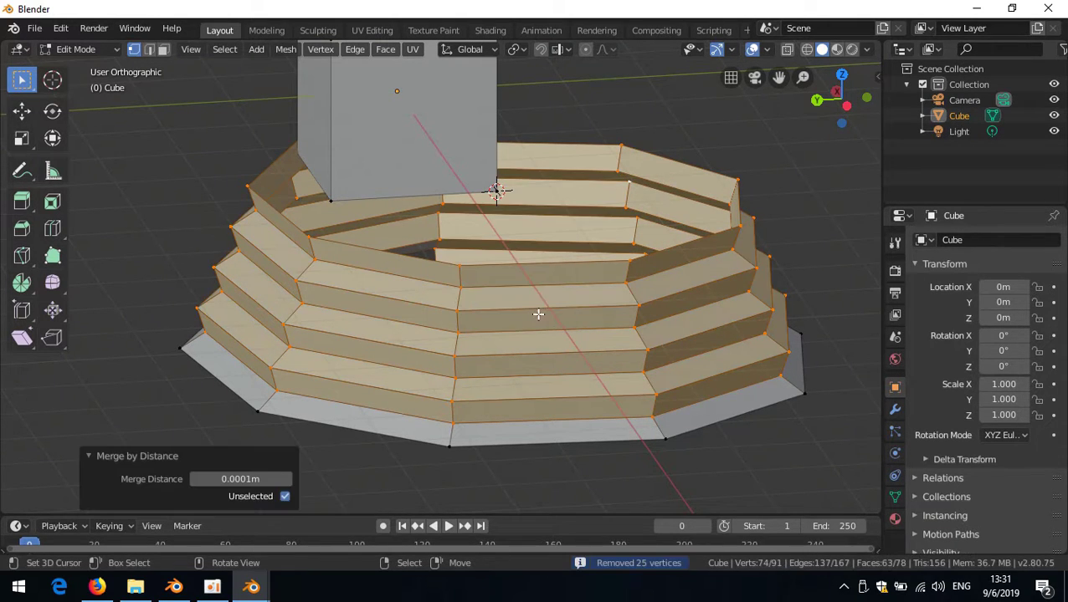
{"action": "middle_click_drag", "start_coordinate": [679, 422], "coordinate": [523, 293]}
{"action": "key", "text": "alt+a"}
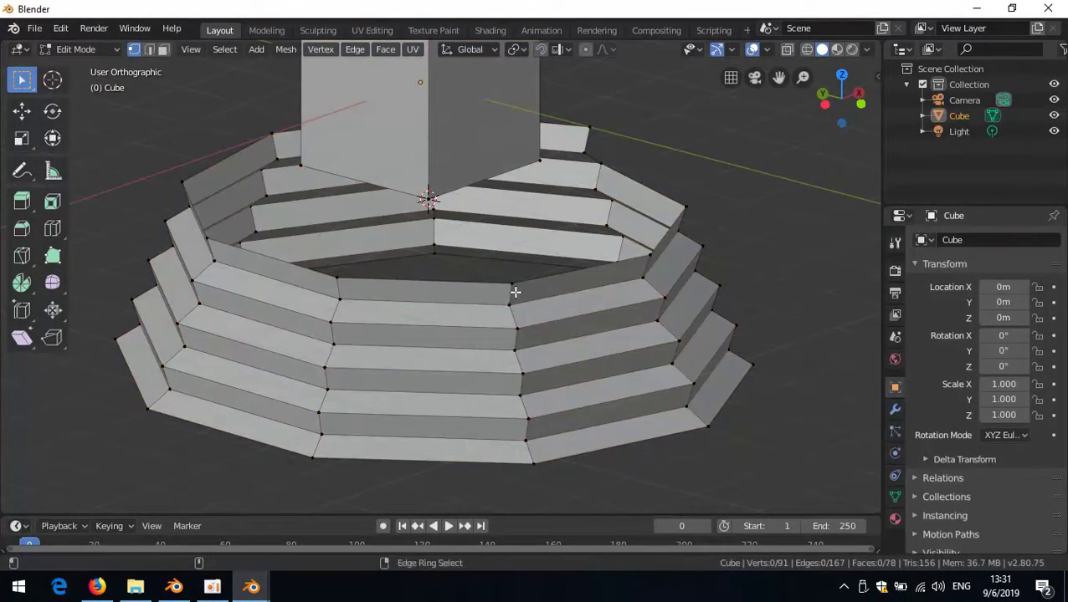
Step: Check the merged screw by selecting its connected edge rings and viewing it from above, and clear the selection
{"action": "left_click", "coordinate": [514, 291], "text": "ctrl+alt"}
{"action": "left_click", "coordinate": [512, 460], "text": "ctrl+alt+shift"}
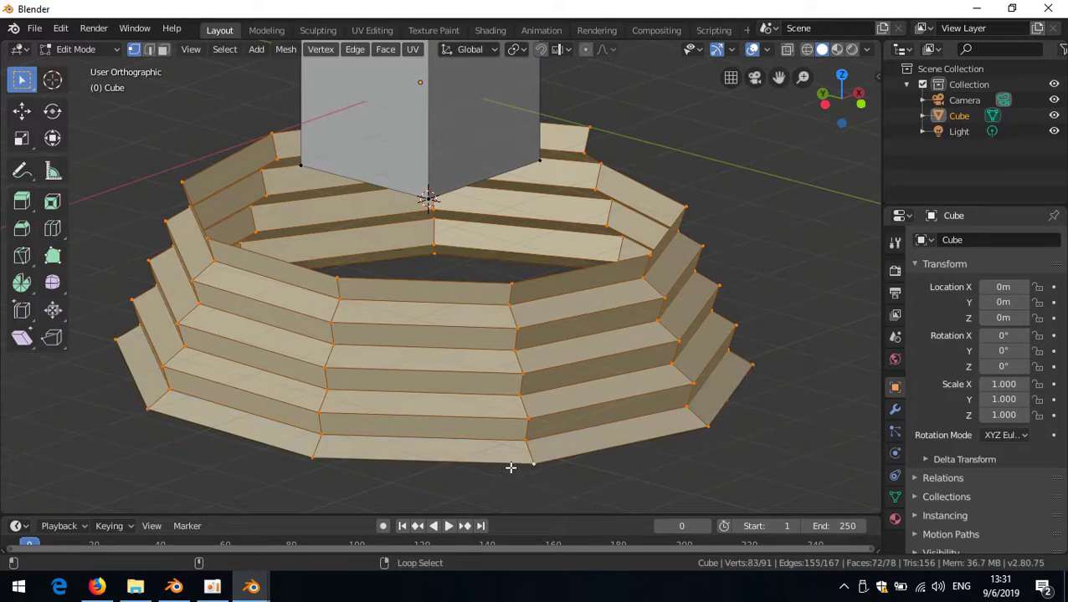
{"action": "middle_click_drag", "start_coordinate": [485, 300], "coordinate": [473, 331]}
{"action": "middle_click_drag", "start_coordinate": [466, 281], "coordinate": [435, 293]}
{"action": "key", "text": "alt+a"}
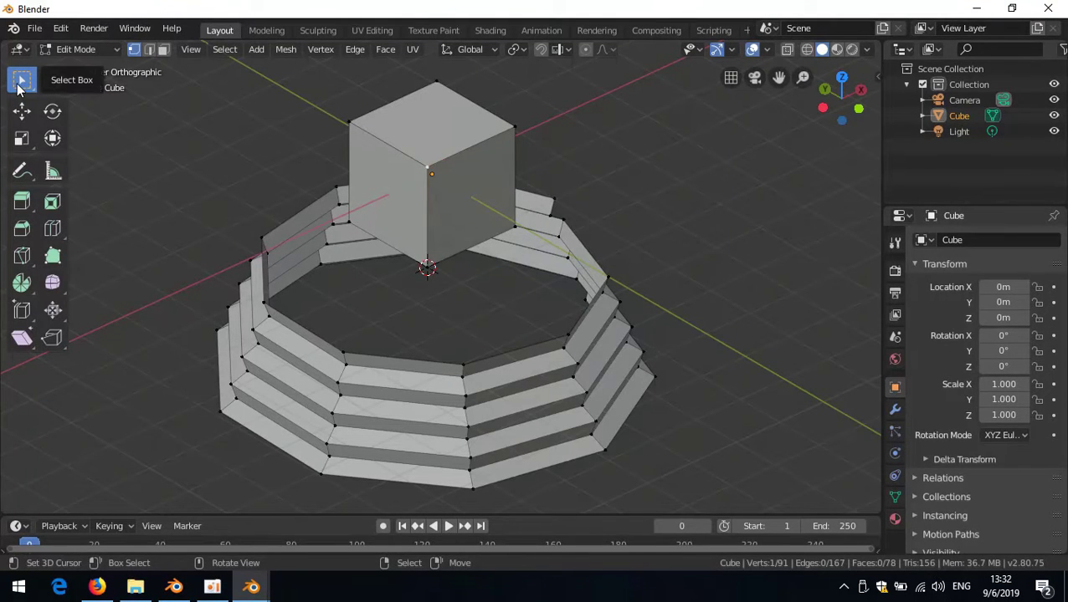
Step: Box-select the vertices on the front of the screw in wireframe display, activate the Bevel tool and return to solid shading
{"action": "key", "text": "alt+z"}
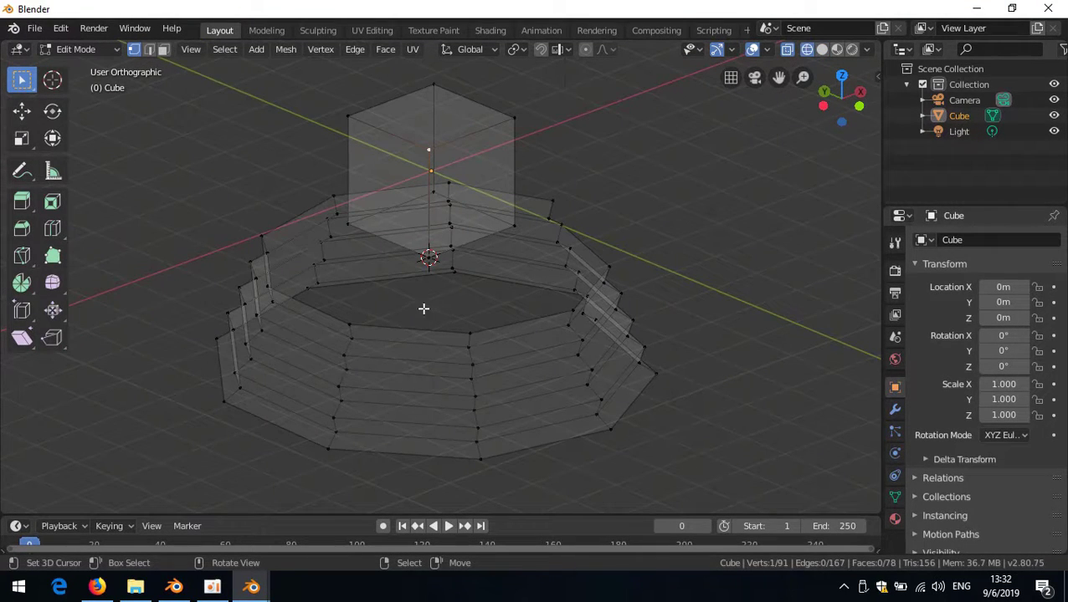
{"action": "left_click_drag", "start_coordinate": [335, 288], "coordinate": [588, 493]}
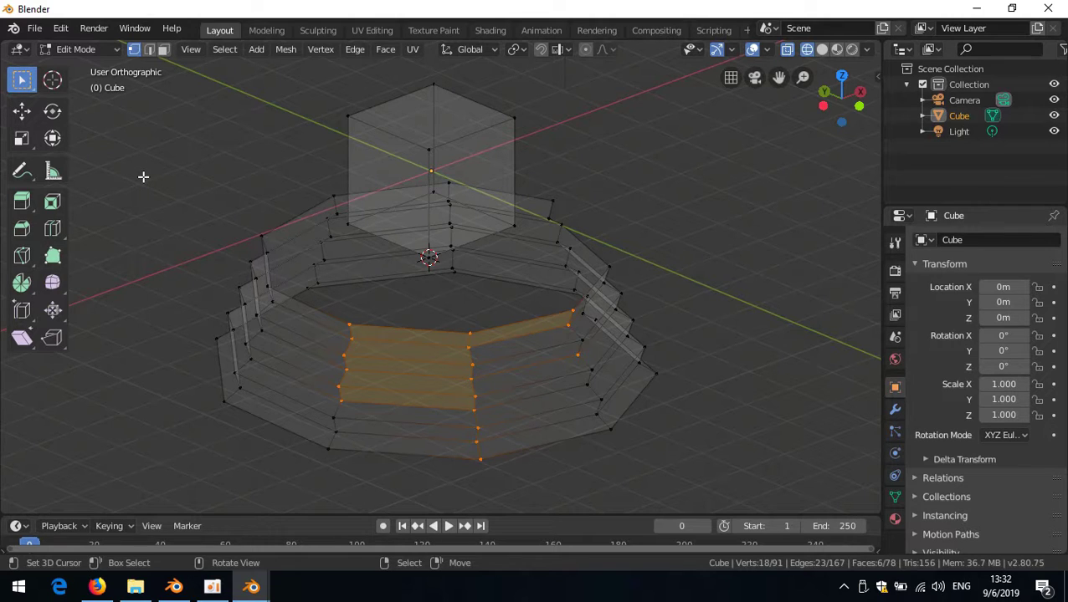
{"action": "left_click", "coordinate": [22, 230]}
{"action": "key", "text": "shift+z"}
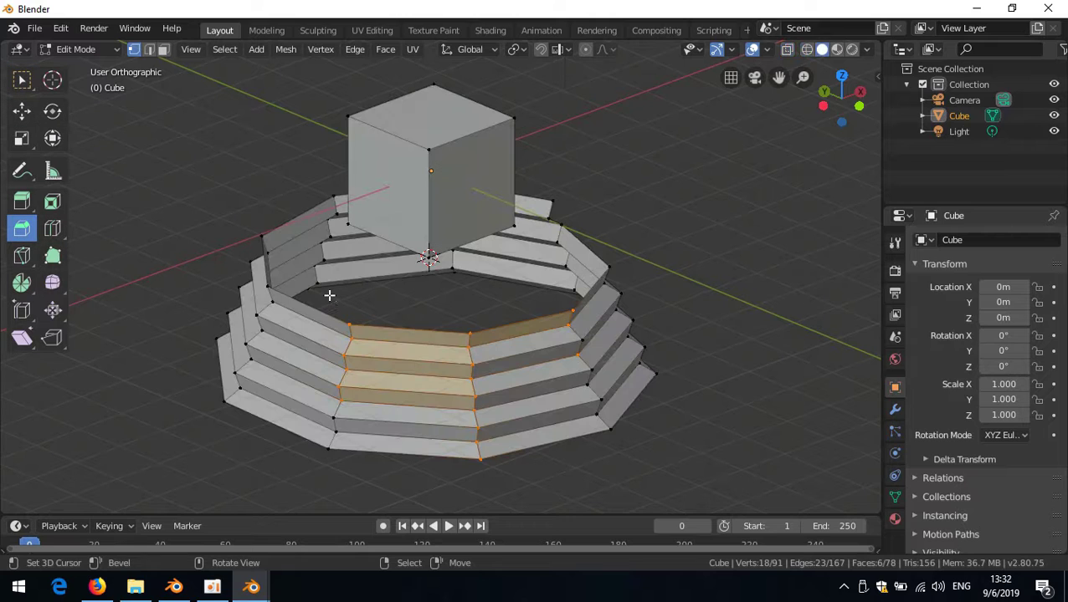
Step: Select the entire screw mesh around the cube, delete its vertices, and frame the remaining cube
{"action": "left_click", "coordinate": [474, 381], "text": "ctrl+alt+shift"}
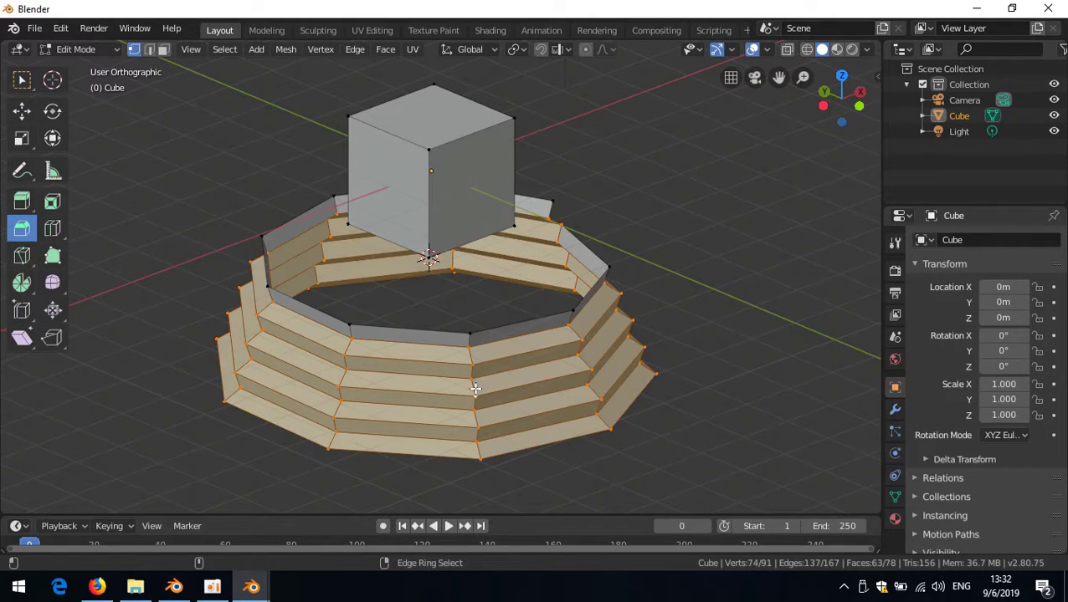
{"action": "left_click", "coordinate": [485, 328], "text": "alt+shift"}
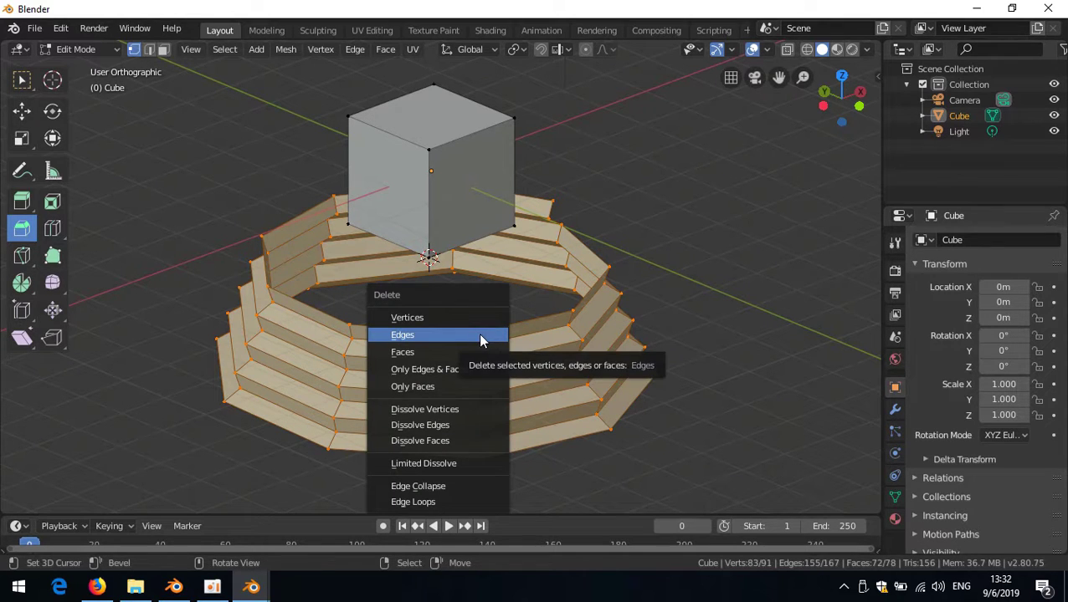
{"action": "left_click", "coordinate": [449, 320]}
{"action": "key", "text": "Home"}
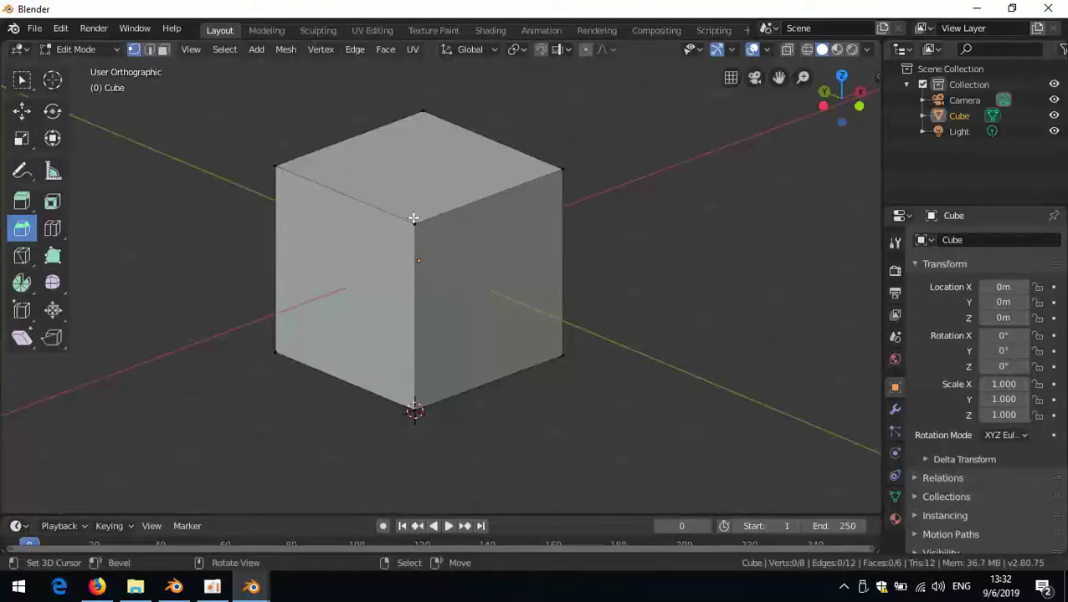
Step: Select the cube's front vertical edge, bevel it freehand by about 0.554 m, and undo the bevel
{"action": "left_click", "coordinate": [415, 218]}
{"action": "left_click", "coordinate": [413, 402], "text": "shift"}
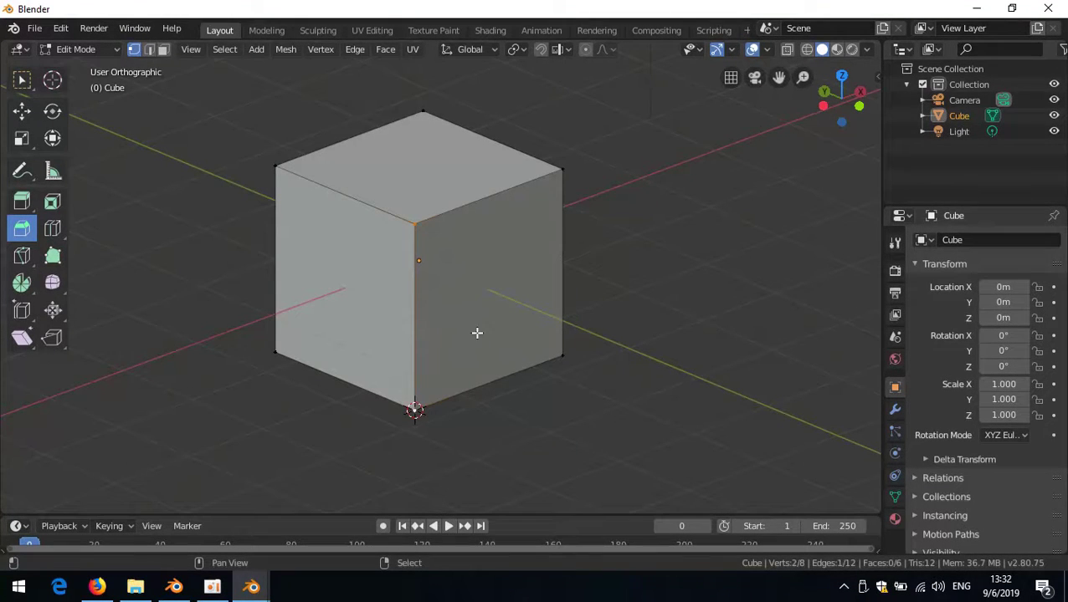
{"action": "left_click_drag", "start_coordinate": [443, 296], "coordinate": [504, 329]}
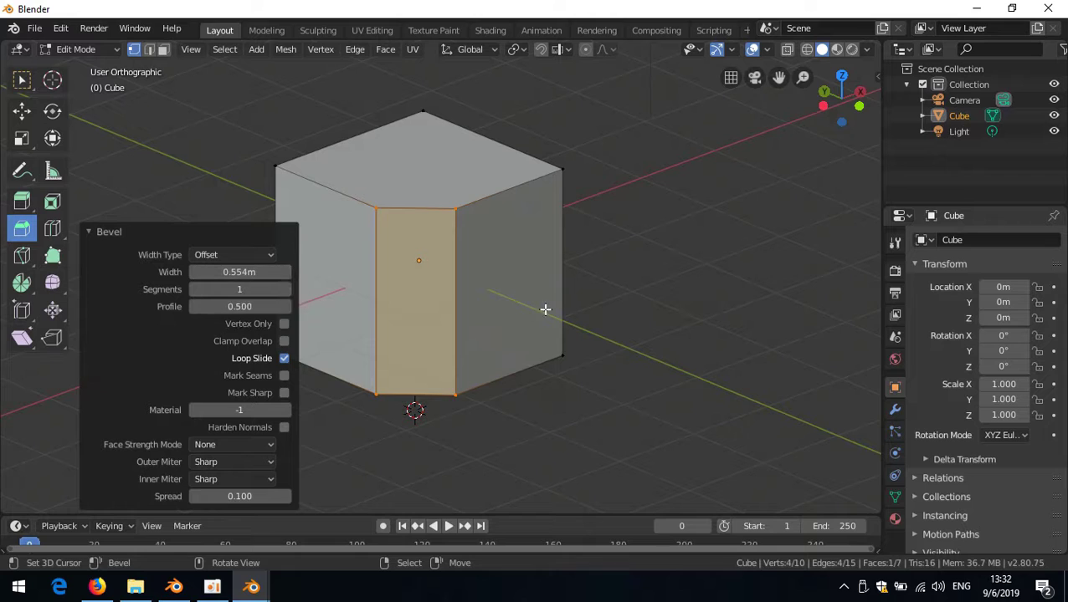
{"action": "key", "text": "ctrl+z"}
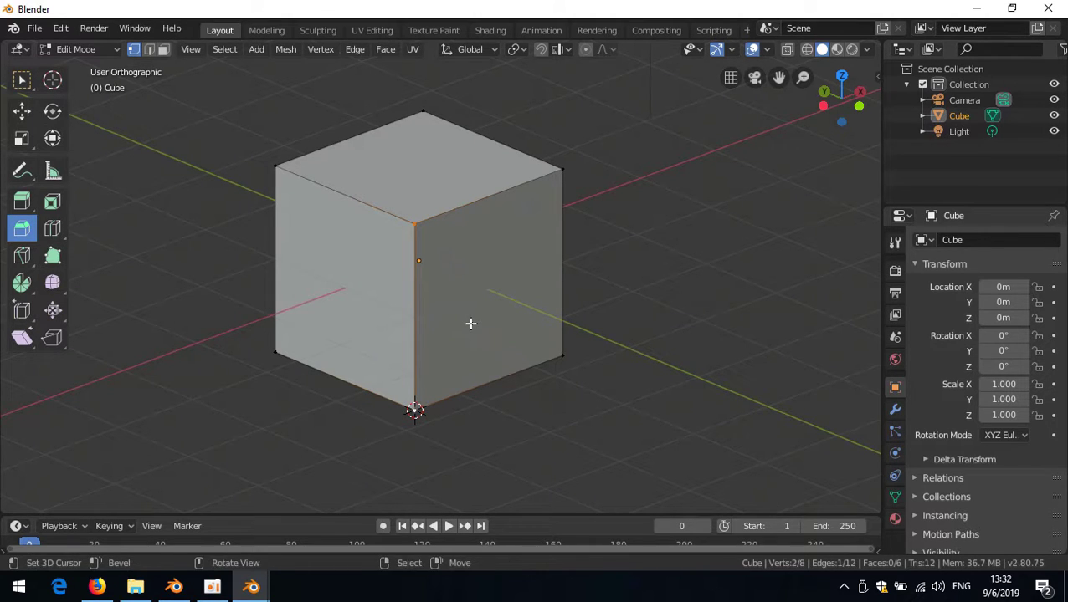
Step: Bevel the cube's front vertical edge with a width of 0.5 m and 4 segments
{"action": "key", "text": "ctrl+b"}
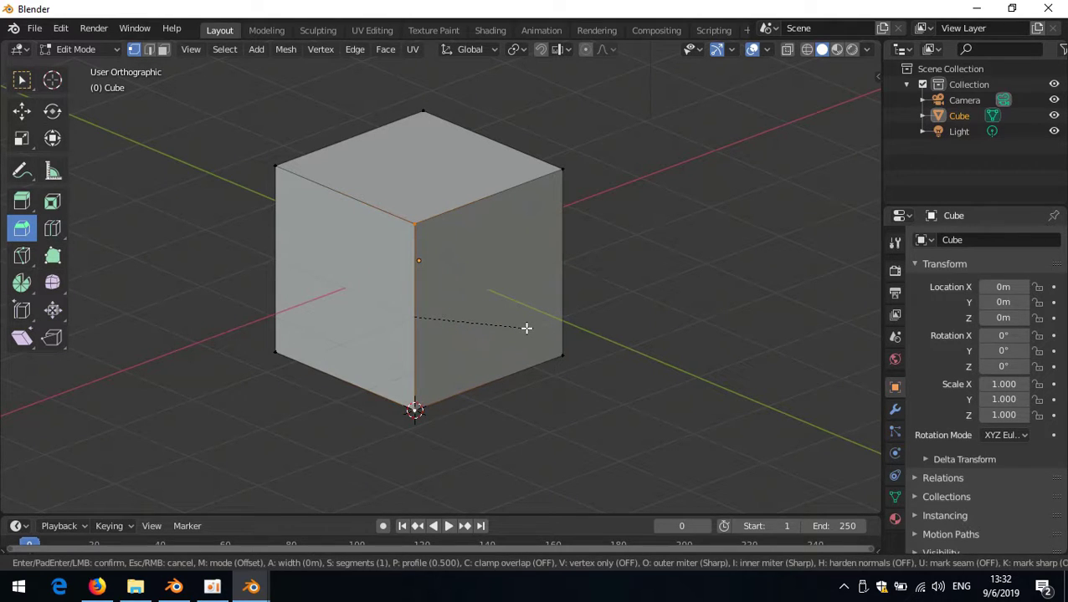
{"action": "type", "text": "0.5"}
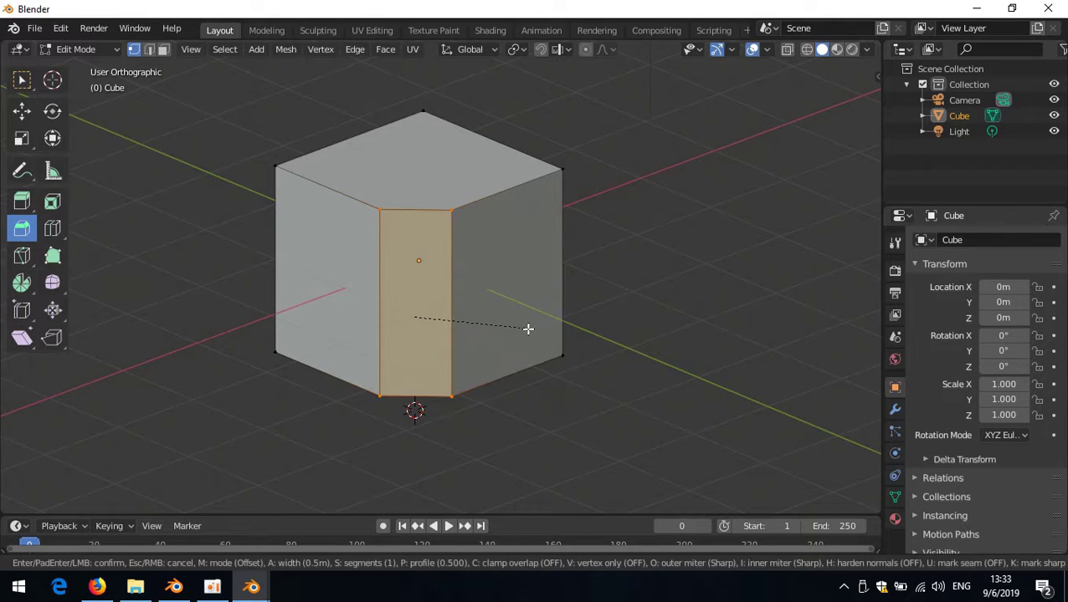
{"action": "key", "text": "Return"}
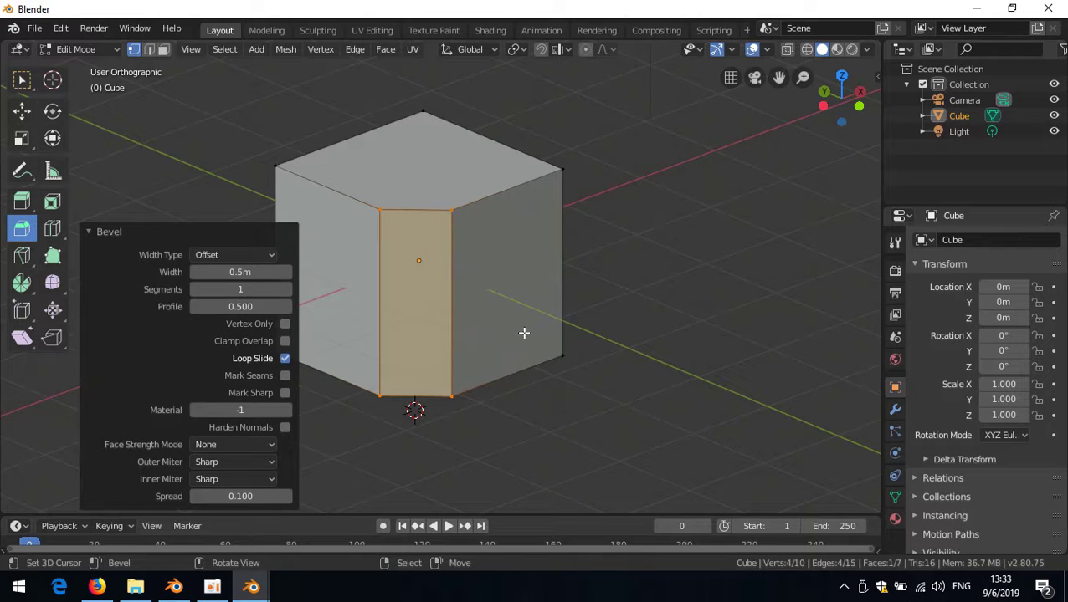
{"action": "middle_click_drag", "start_coordinate": [489, 281], "coordinate": [434, 273]}
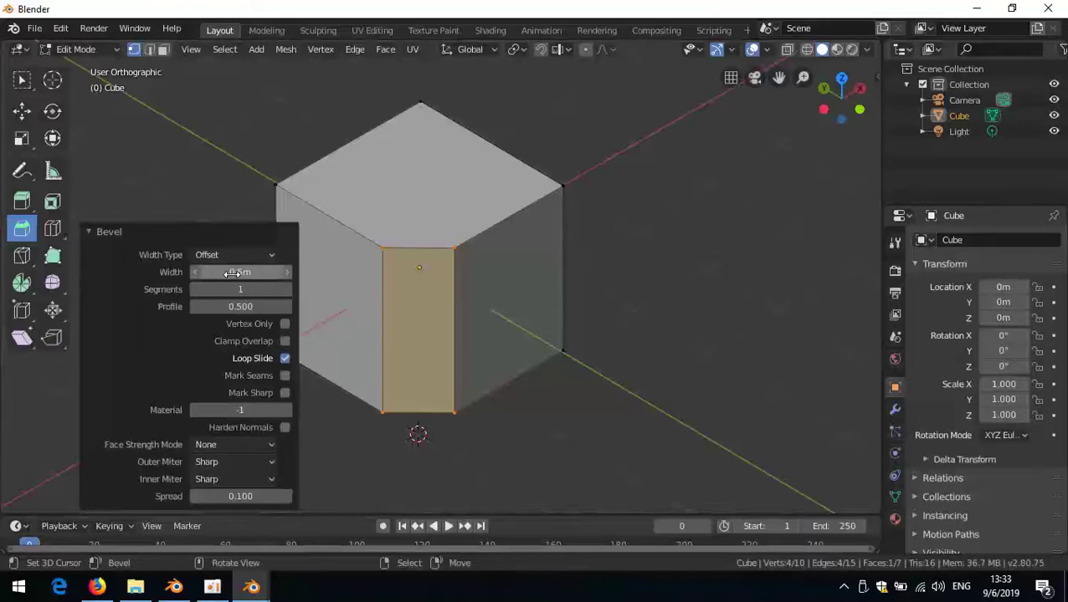
{"action": "mouse_move", "coordinate": [234, 290]}
{"action": "left_mouse_down"}
{"action": "mouse_move", "coordinate": [271, 289]}
{"action": "mouse_move", "coordinate": [234, 290]}
{"action": "left_mouse_up"}
Step: Try bevel profile values of 0.09 and 0.25 on the cube's front edge
{"action": "left_click", "coordinate": [251, 306]}
{"action": "type", "text": "0"}
{"action": "key", "text": "Return"}
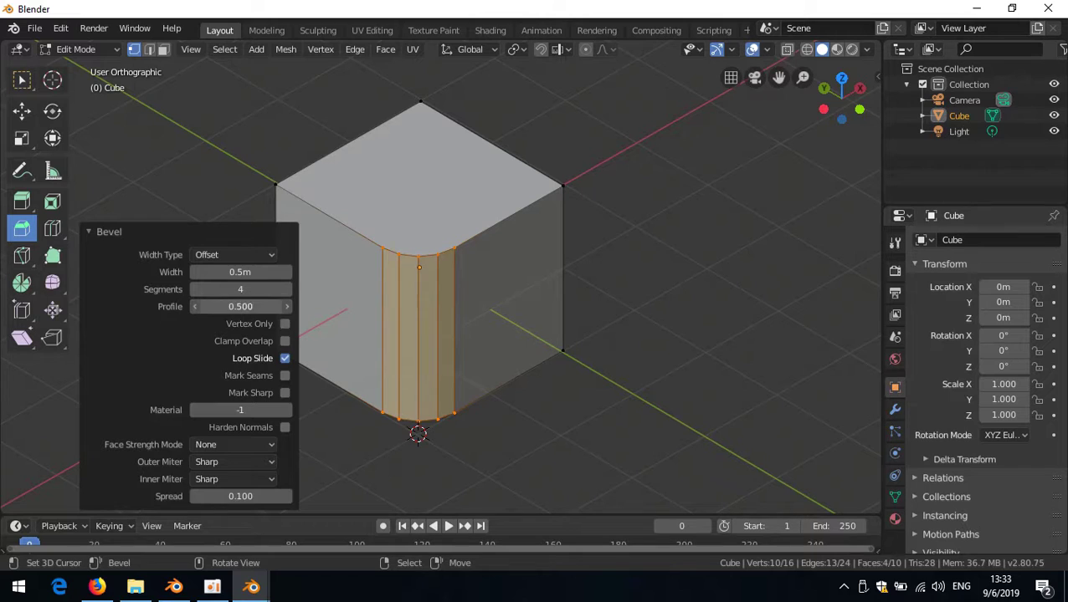
{"action": "mouse_move", "coordinate": [251, 306]}
{"action": "left_mouse_down"}
{"action": "mouse_move", "coordinate": [276, 306]}
{"action": "mouse_move", "coordinate": [253, 307]}
{"action": "left_mouse_up"}
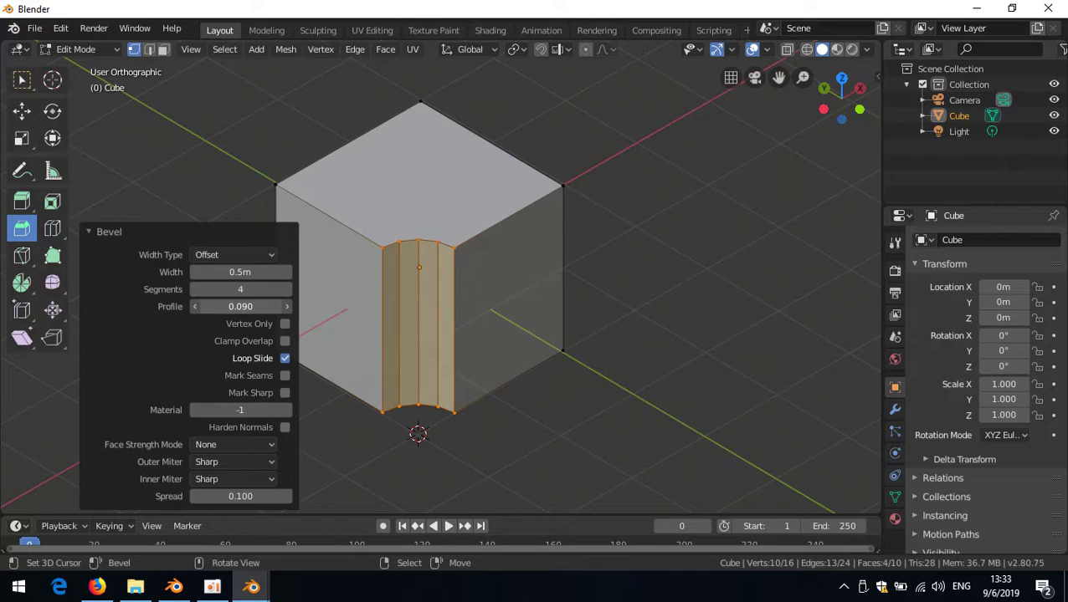
{"action": "left_click", "coordinate": [282, 311]}
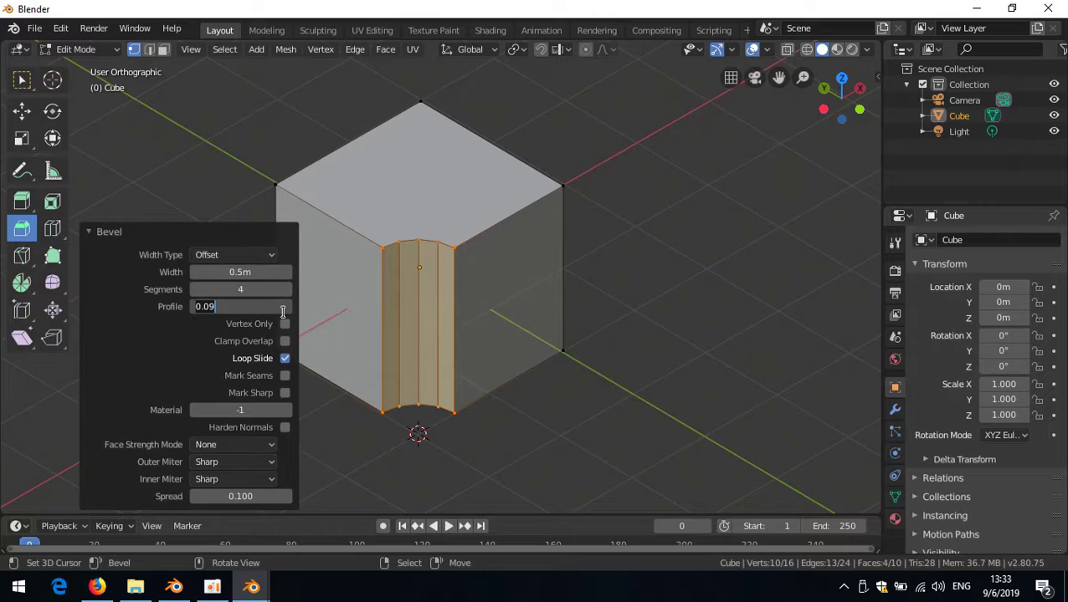
{"action": "type", "text": ".25"}
{"action": "key", "text": "Return"}
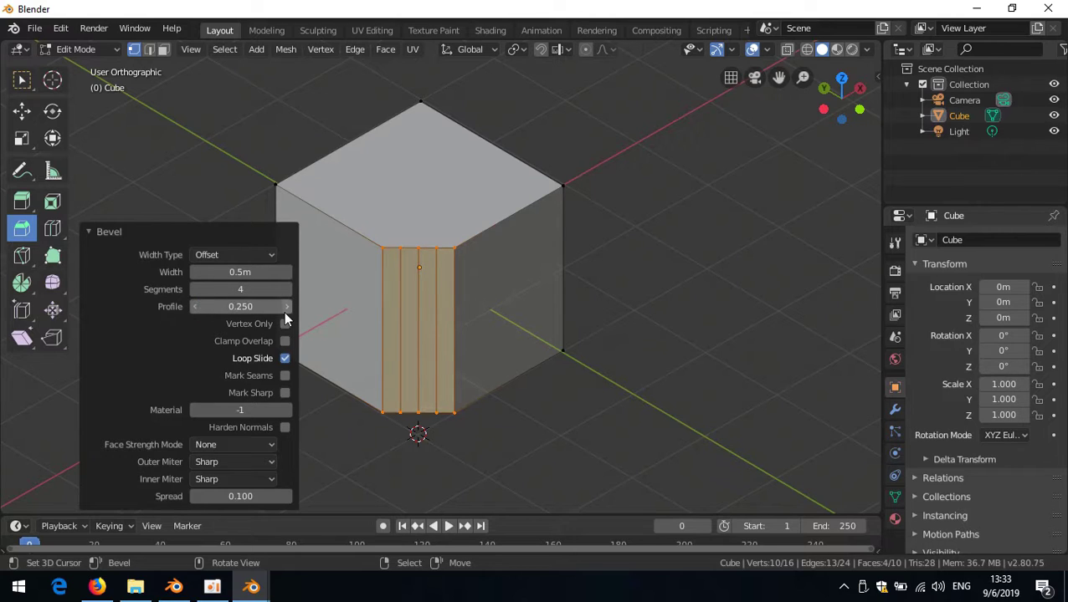
Step: Compare bevel profiles of 0.05 and 0.2, and set the profile to 0.1
{"action": "left_click", "coordinate": [247, 306]}
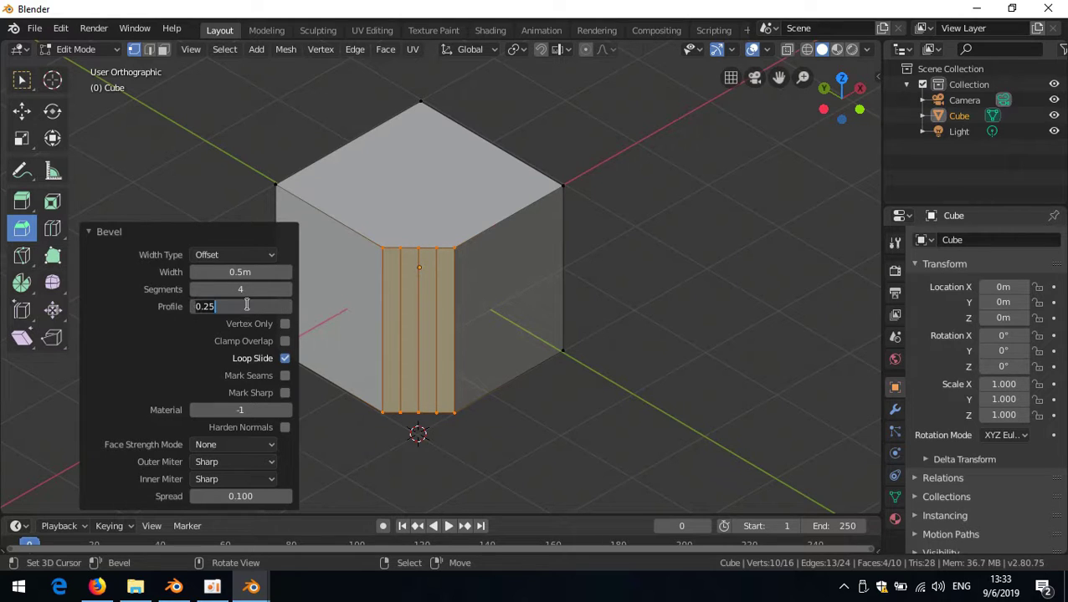
{"action": "key", "text": "BackSpace"}
{"action": "key", "text": "BackSpace"}
{"action": "type", "text": "05"}
{"action": "key", "text": "Return"}
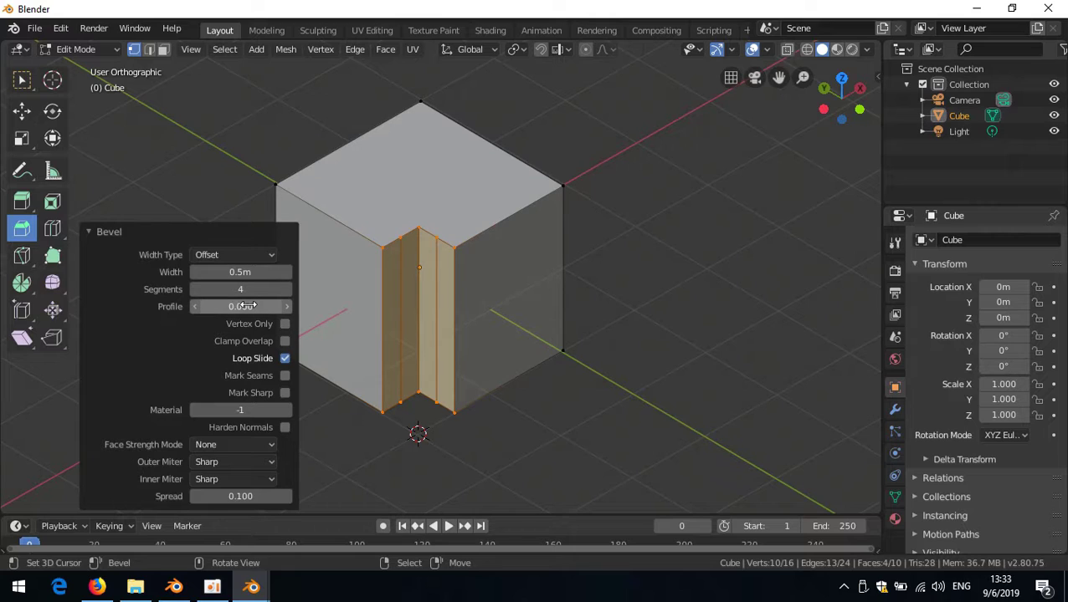
{"action": "left_click", "coordinate": [247, 306]}
{"action": "type", "text": "0.2"}
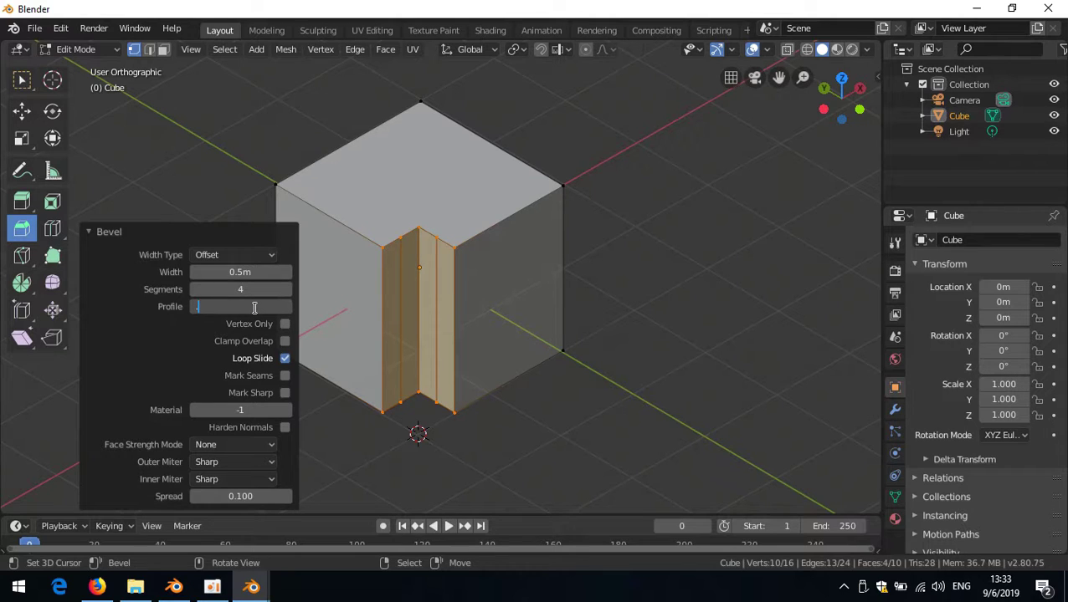
{"action": "key", "text": "Return"}
{"action": "left_click", "coordinate": [256, 307]}
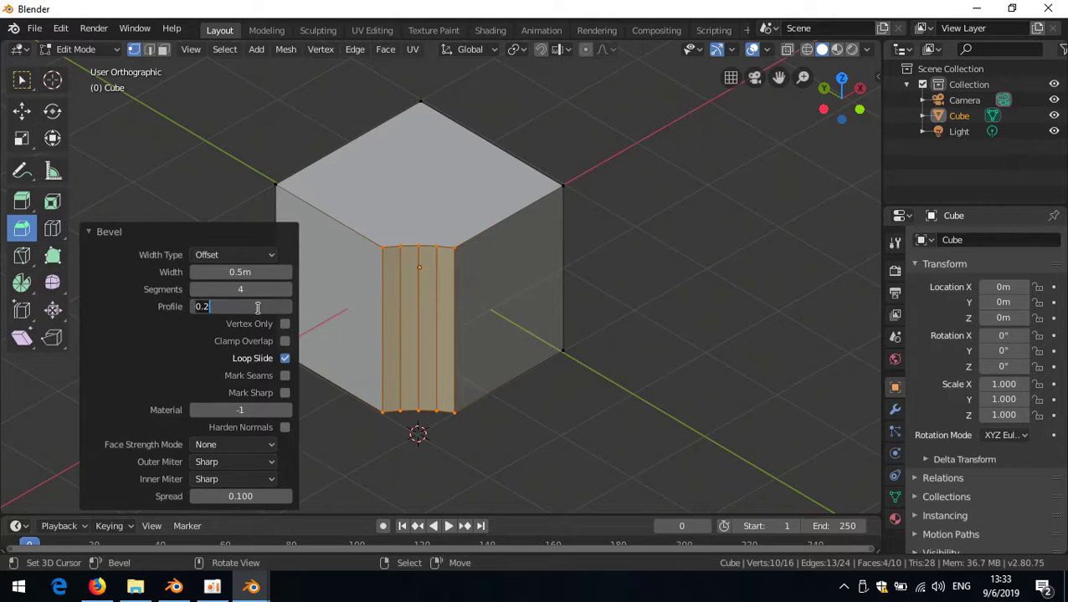
{"action": "type", "text": "0.1"}
{"action": "key", "text": "Return"}
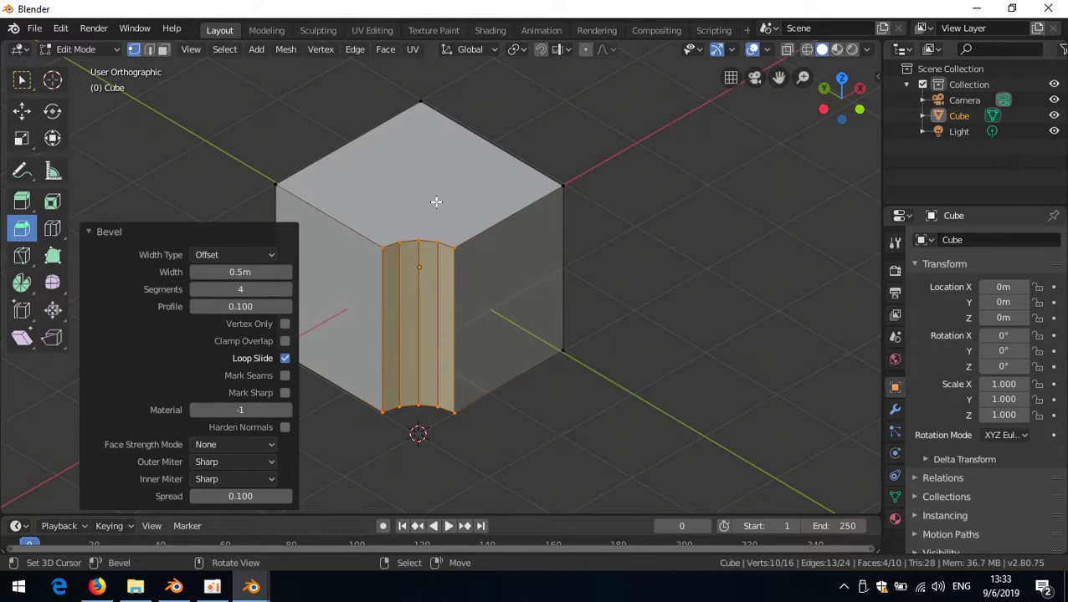
Step: Examine the bevelled corner's arc close up from above in wireframe display
{"action": "key", "text": "KP_7"}
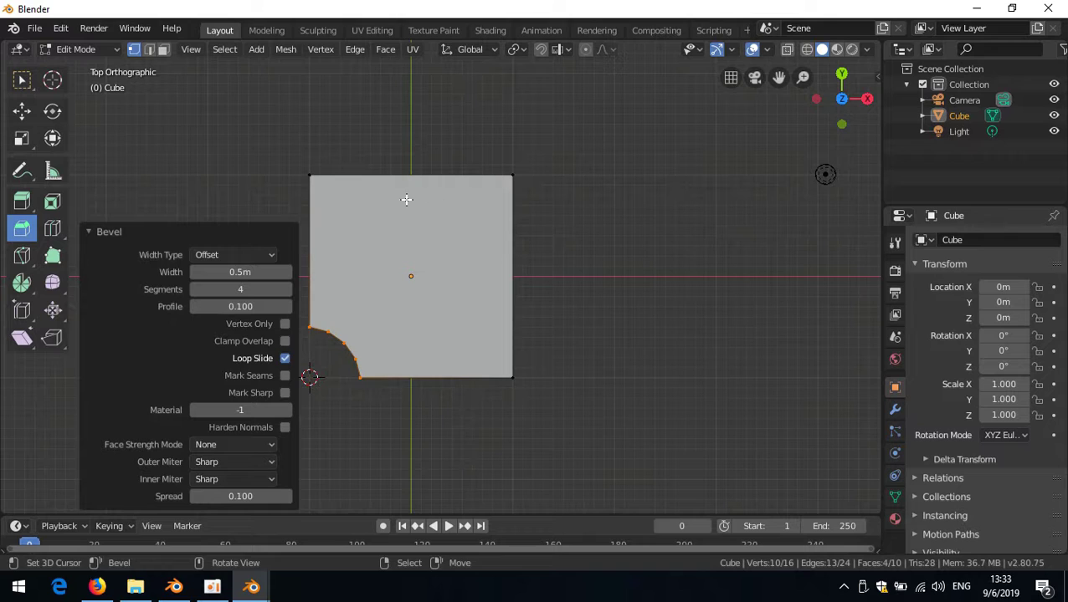
{"action": "middle_click_drag", "start_coordinate": [400, 300], "coordinate": [448, 279], "text": "shift"}
{"action": "scroll", "coordinate": [452, 334], "scroll_direction": "up", "scroll_amount": 3}
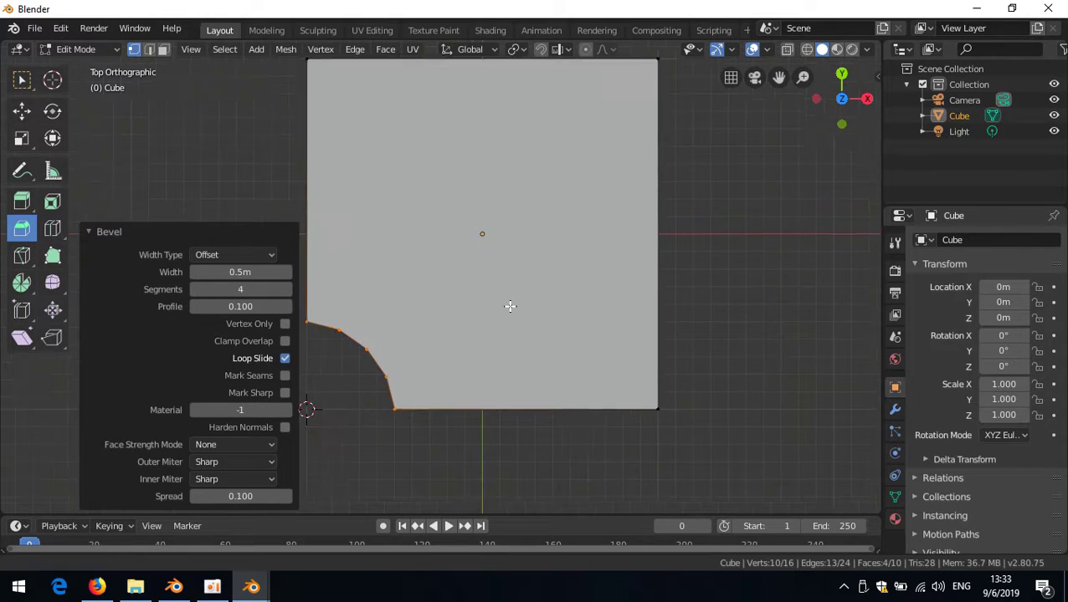
{"action": "middle_click_drag", "start_coordinate": [509, 306], "coordinate": [534, 286], "text": "shift"}
{"action": "scroll", "coordinate": [517, 303], "scroll_direction": "up", "scroll_amount": 2}
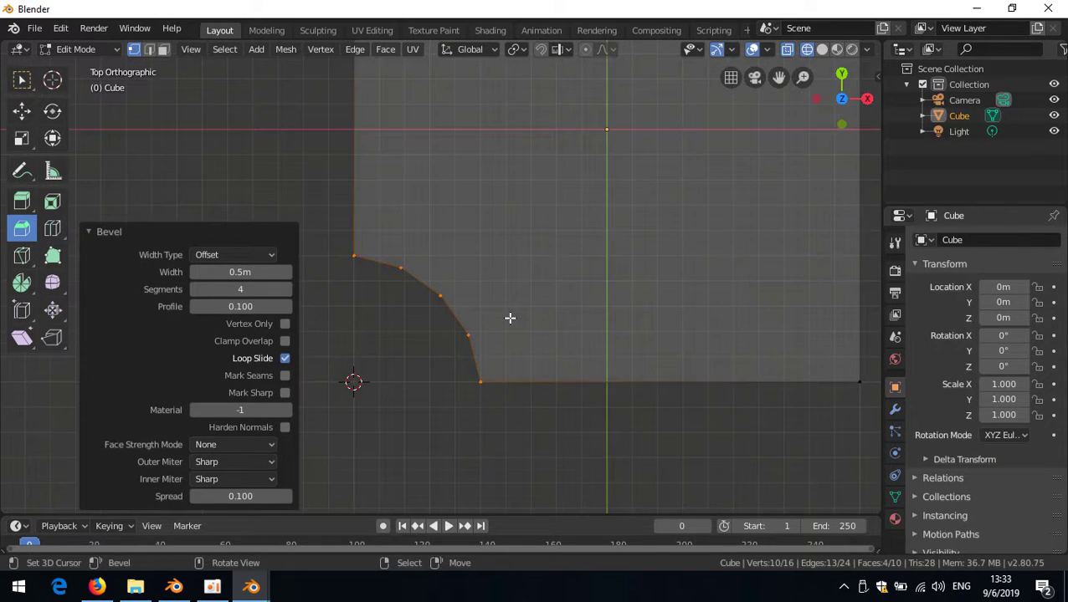
Step: Duplicate the arc's lower end vertex in place, and test the arc's roundness by rotating the copy with the pivot point set to 3D Cursor
{"action": "left_click", "coordinate": [485, 380]}
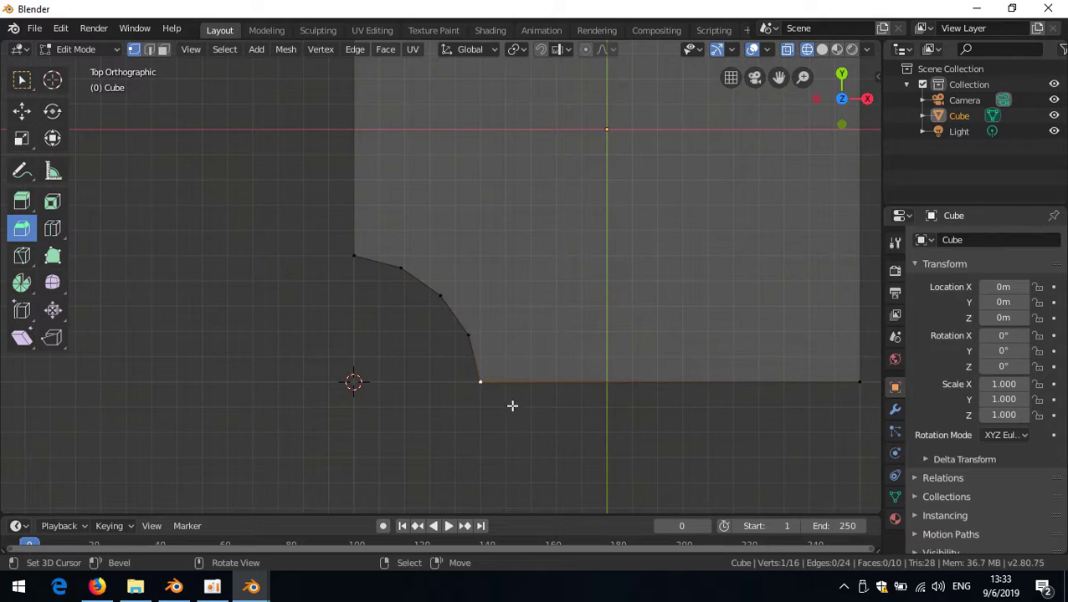
{"action": "key", "text": "shift+d"}
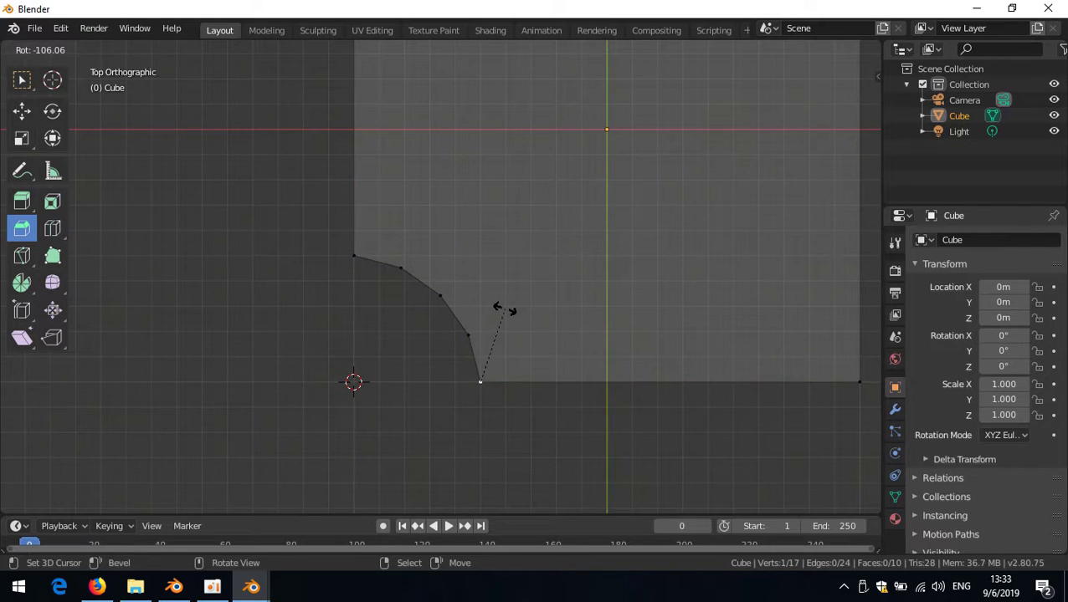
{"action": "key", "text": "Escape"}
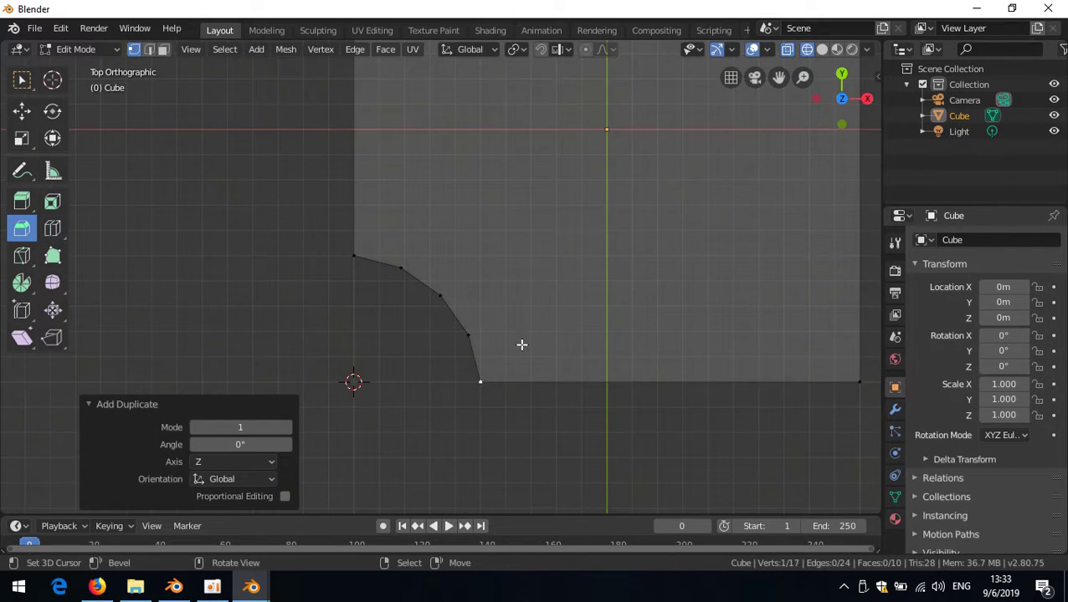
{"action": "left_click", "coordinate": [516, 51]}
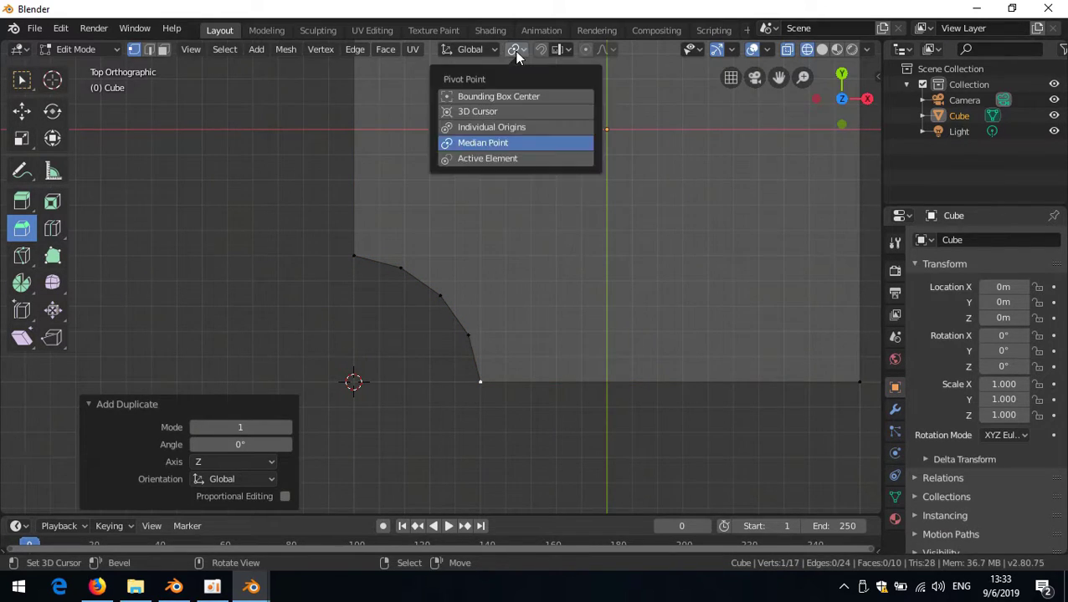
{"action": "left_click", "coordinate": [496, 111]}
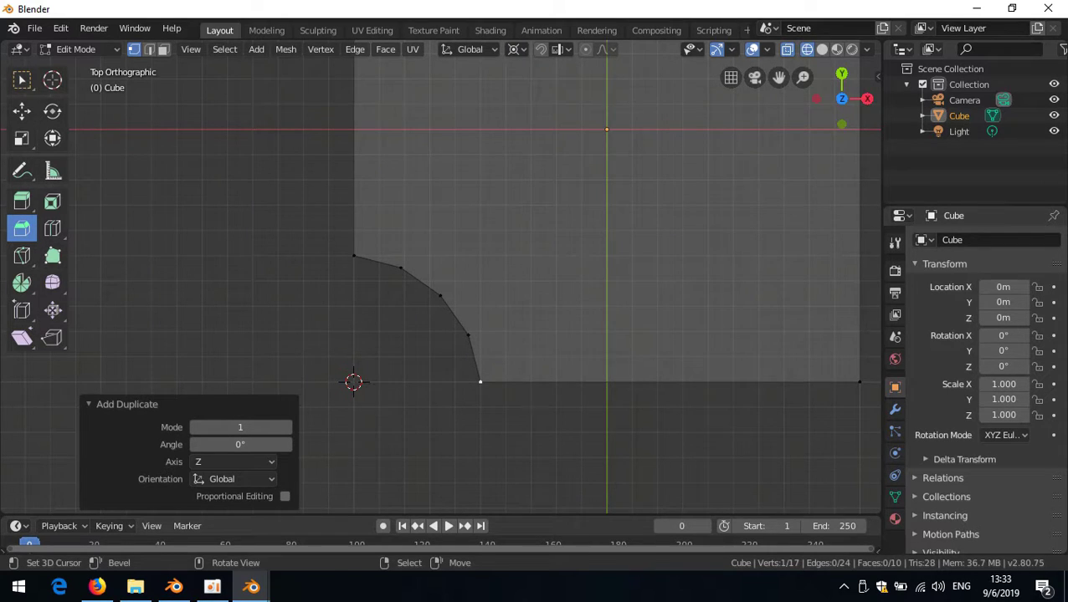
{"action": "key", "text": "r"}
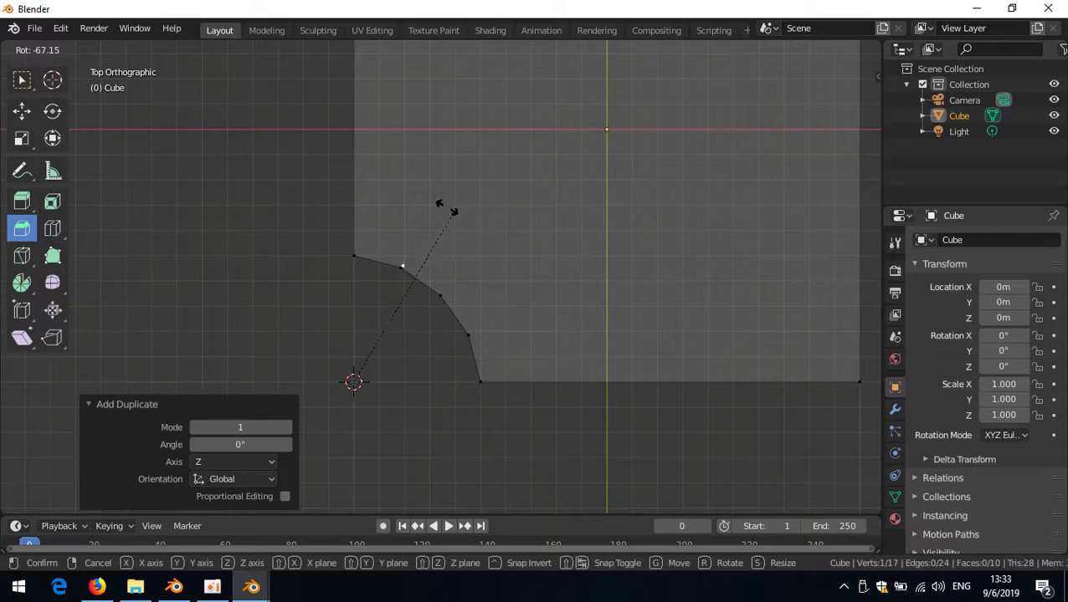
{"action": "key", "text": "Escape"}
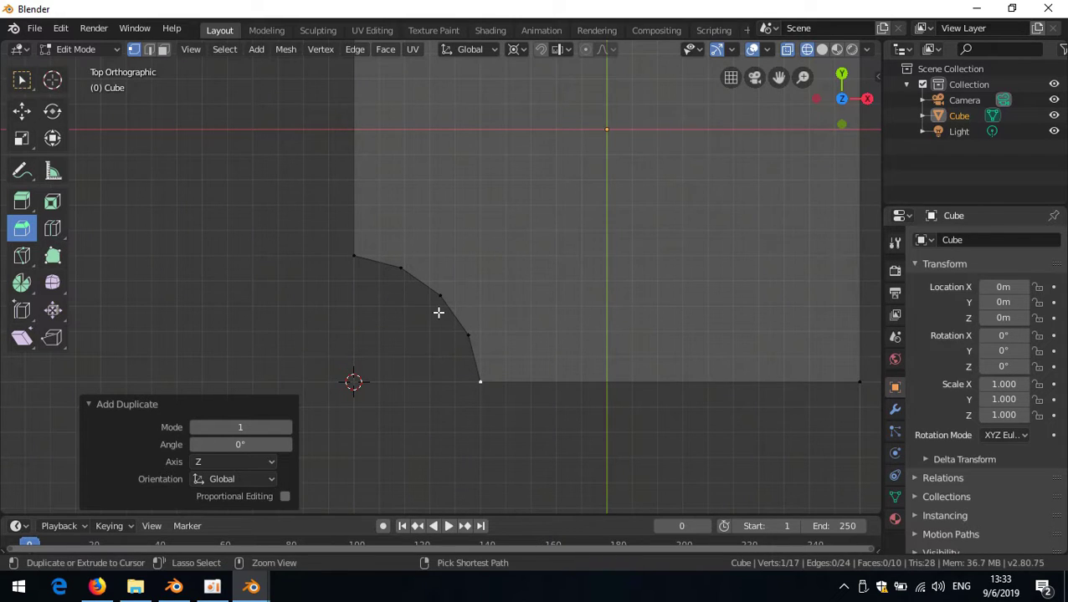
Step: Undo the vertex duplicate and the bevel, bevel the corner edge again by about 0.401 m, and undo that too
{"action": "key", "text": "ctrl+z"}
{"action": "key", "text": "ctrl+z"}
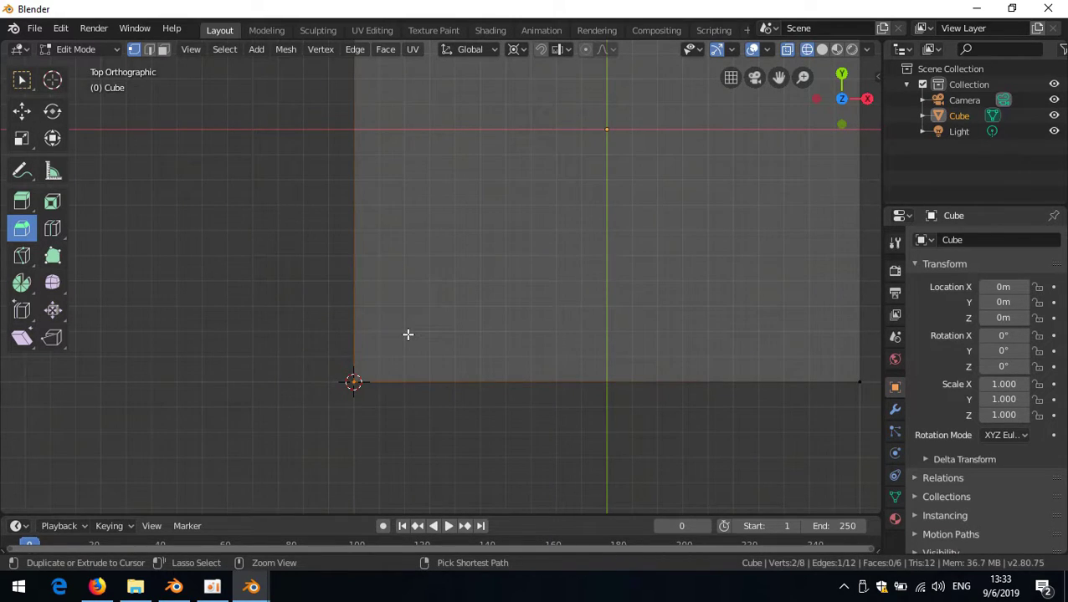
{"action": "key", "text": "ctrl+b"}
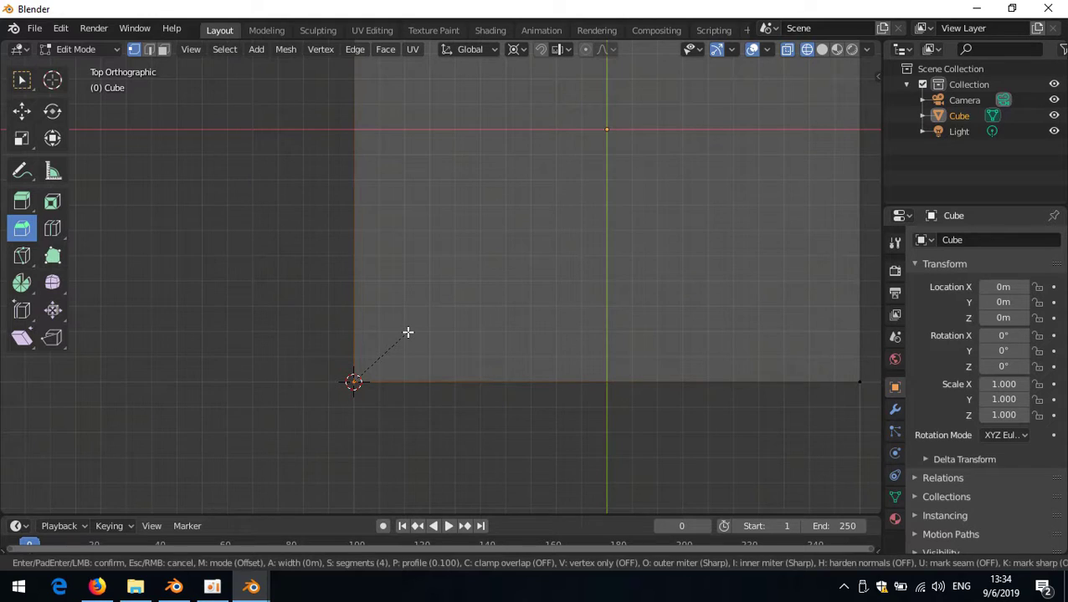
{"action": "left_click", "coordinate": [528, 345]}
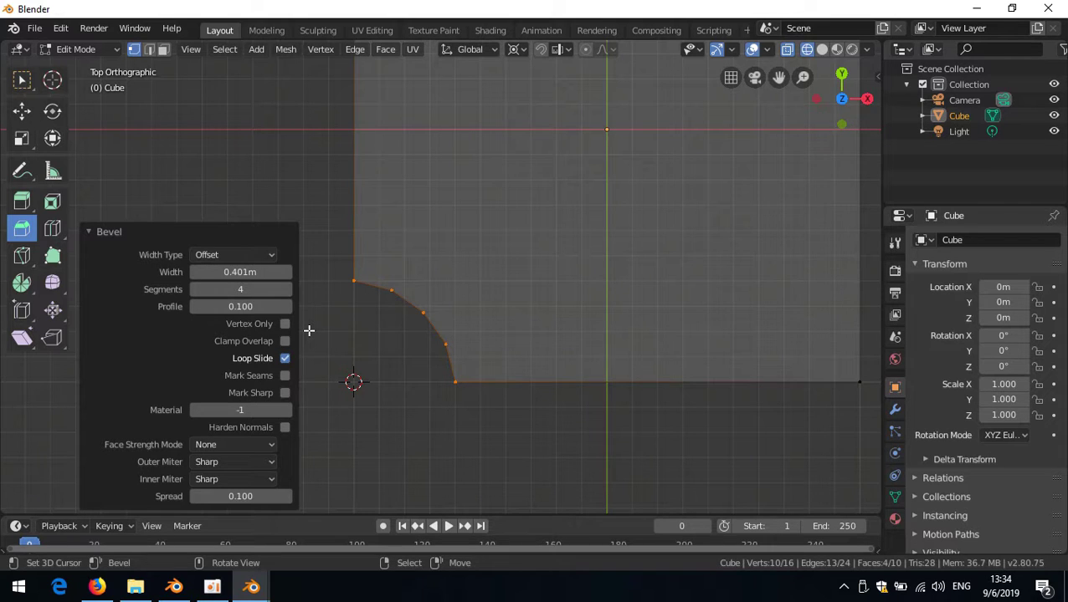
{"action": "key", "text": "ctrl+z"}
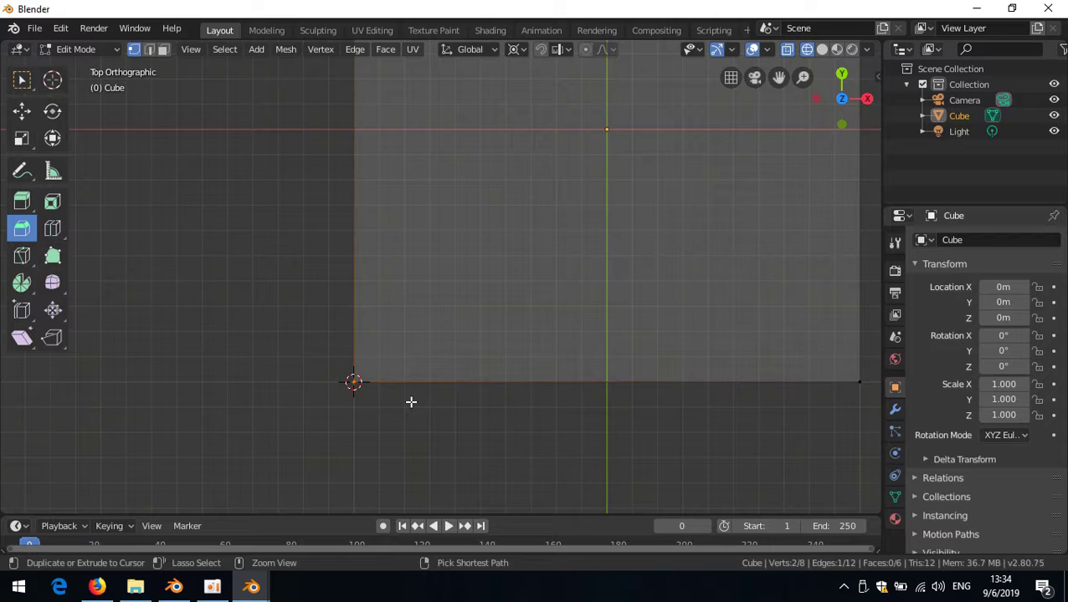
Step: Duplicate the corner vertex at the 3D cursor 0.4 m along X, and rotate the copy -45° about the cursor
{"action": "left_click", "coordinate": [373, 381]}
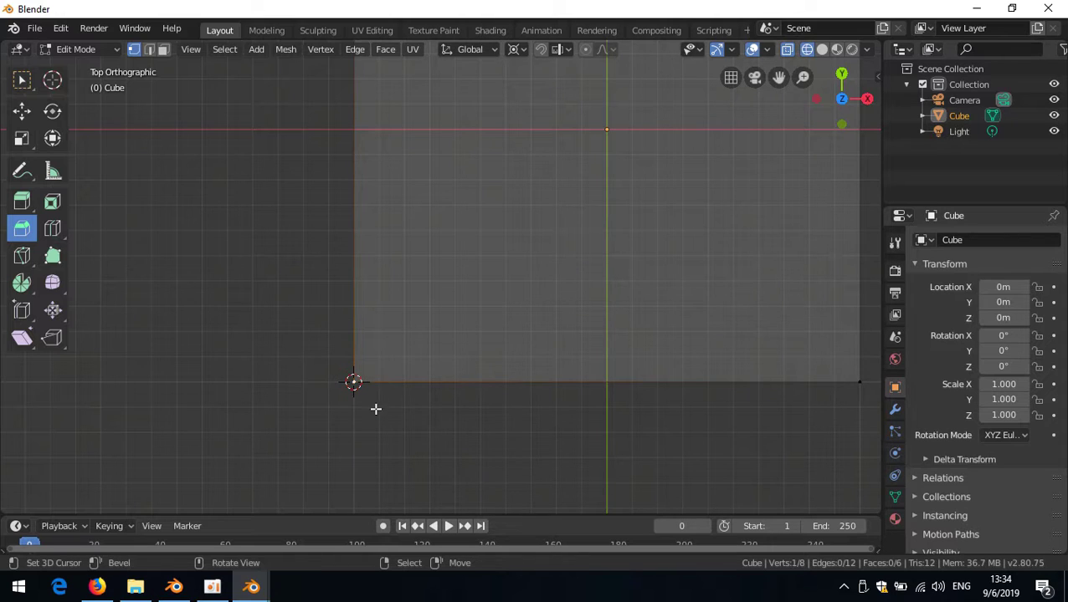
{"action": "key", "text": "e"}
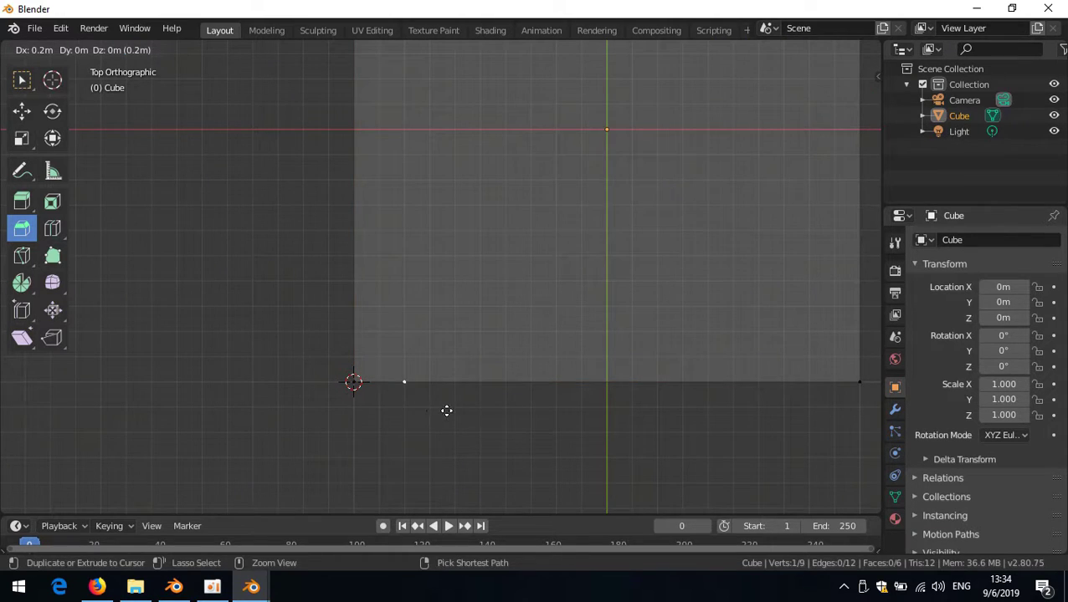
{"action": "left_click", "coordinate": [483, 410]}
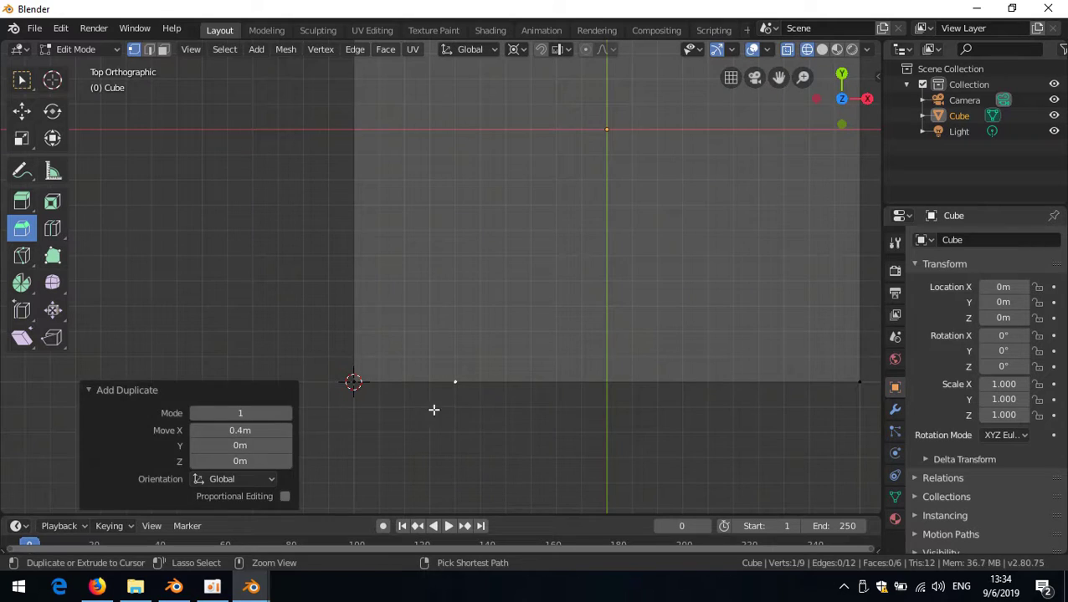
{"action": "key", "text": "r"}
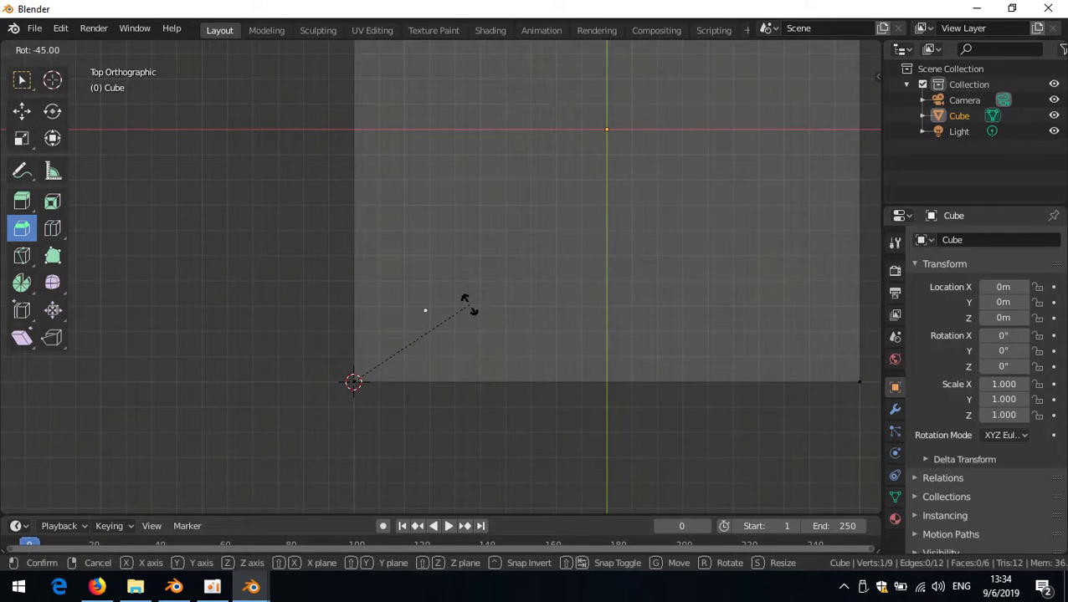
{"action": "left_click", "coordinate": [466, 305]}
Step: Bevel the cube's corner edge at the 3D cursor with a width of 0.4 m
{"action": "key", "text": "b"}
{"action": "left_click_drag", "start_coordinate": [299, 362], "coordinate": [375, 408]}
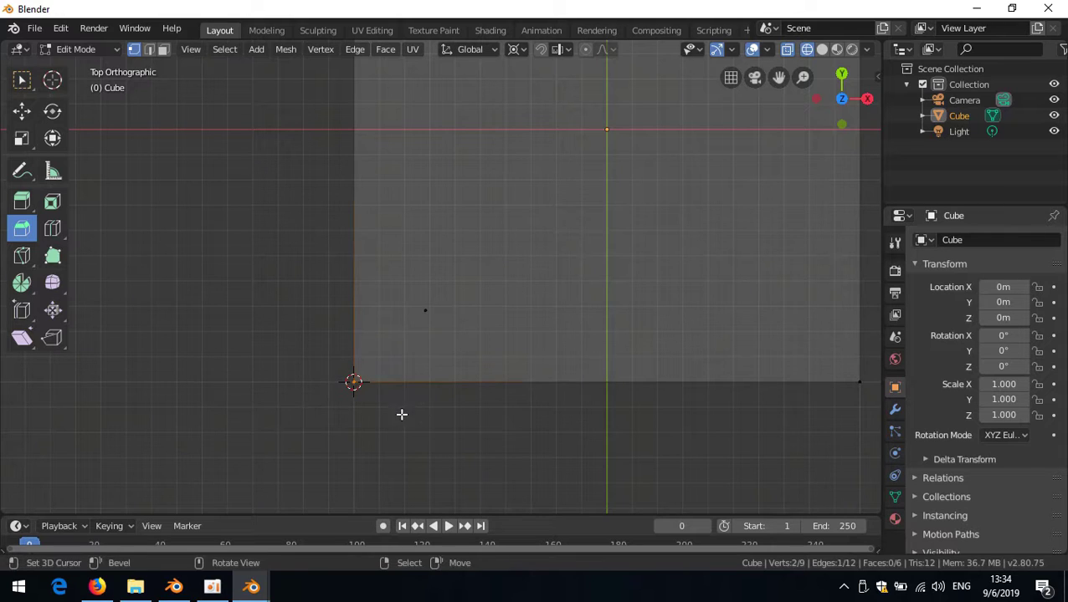
{"action": "key", "text": "ctrl+b"}
{"action": "type", "text": "0.4"}
{"action": "key", "text": "Return"}
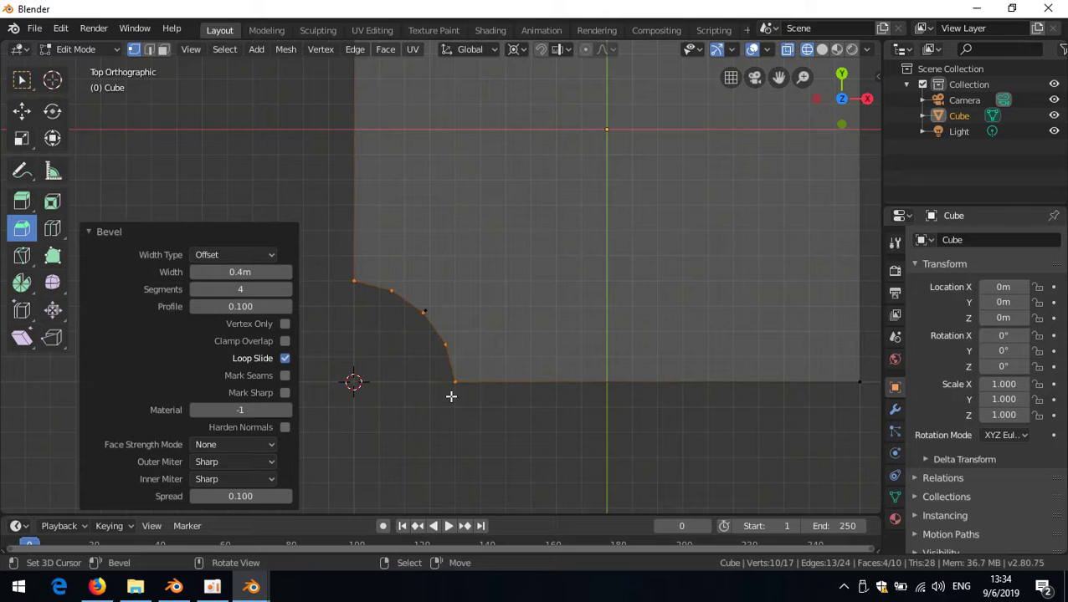
Step: Try a bevel profile of 0.15 against the reference vertex, and set the profile to 0.05
{"action": "left_click", "coordinate": [256, 306]}
{"action": "key", "text": "BackSpace"}
{"action": "key", "text": "BackSpace"}
{"action": "key", "text": "BackSpace"}
{"action": "type", "text": ".15"}
{"action": "key", "text": "Return"}
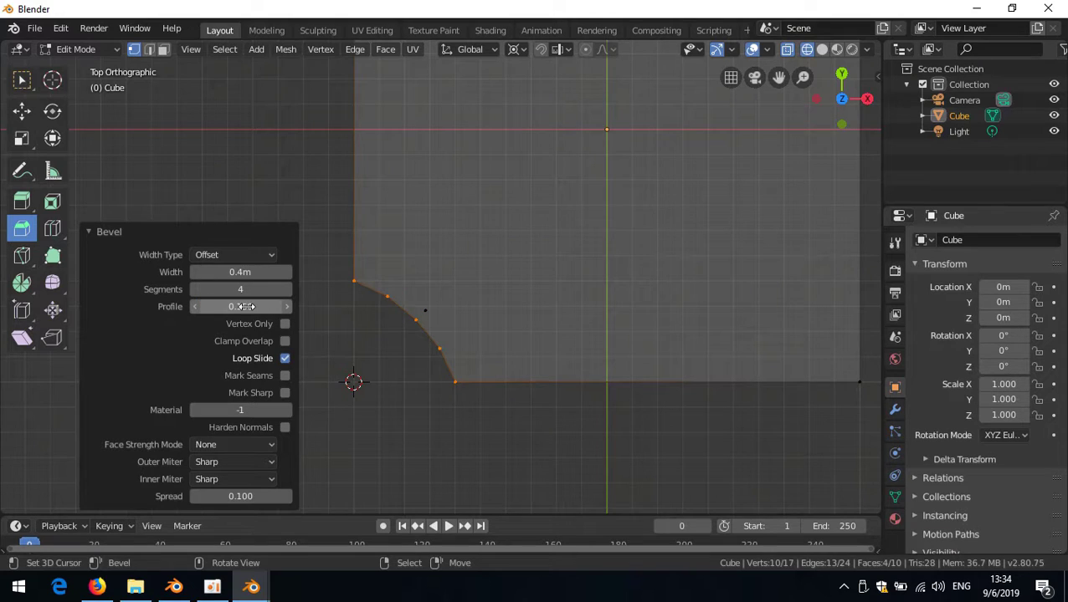
{"action": "left_click", "coordinate": [240, 306]}
{"action": "type", "text": "."}
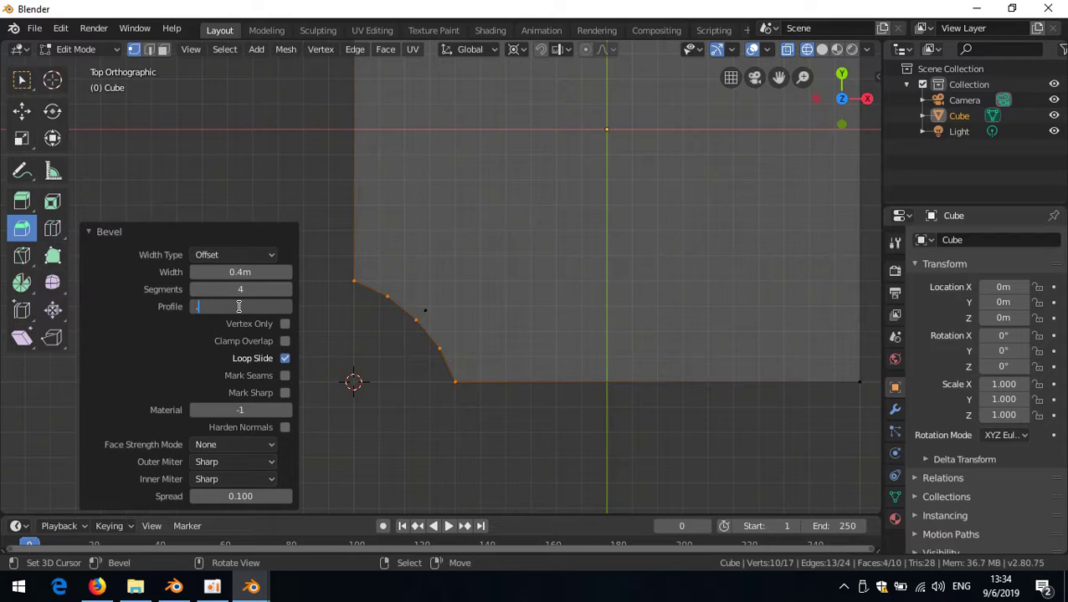
{"action": "type", "text": "05"}
{"action": "key", "text": "Return"}
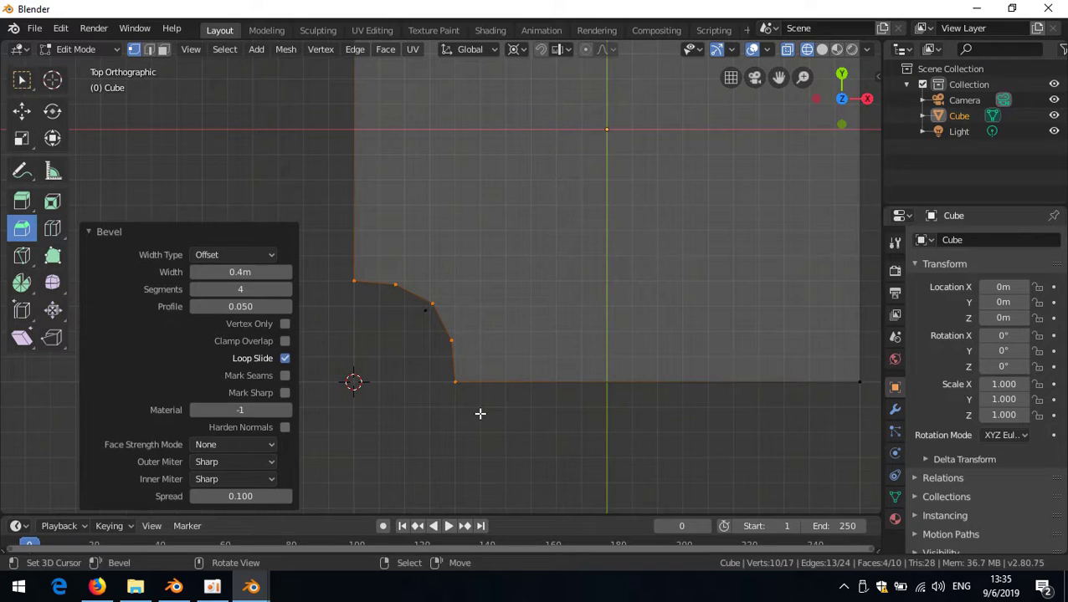
Step: Delete the bevel arc's intermediate vertices together with the reference vertex, keeping only the arc's two end edges
{"action": "key", "text": "alt+a"}
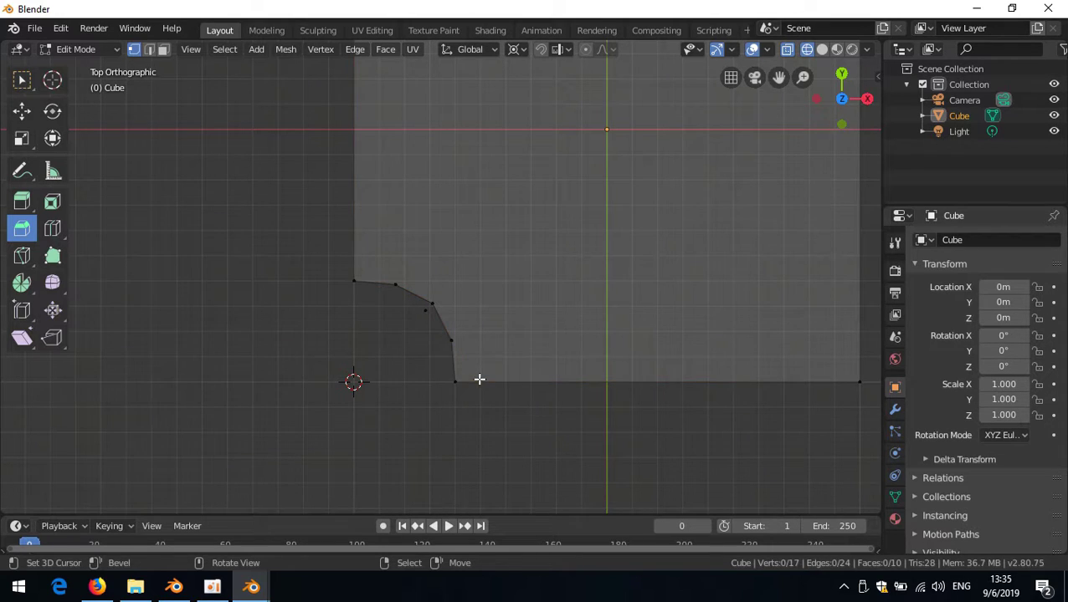
{"action": "key", "text": "c"}
{"action": "mouse_move", "coordinate": [447, 340]}
{"action": "left_mouse_down"}
{"action": "mouse_move", "coordinate": [386, 279]}
{"action": "mouse_move", "coordinate": [446, 339]}
{"action": "mouse_move", "coordinate": [469, 333]}
{"action": "left_mouse_up"}
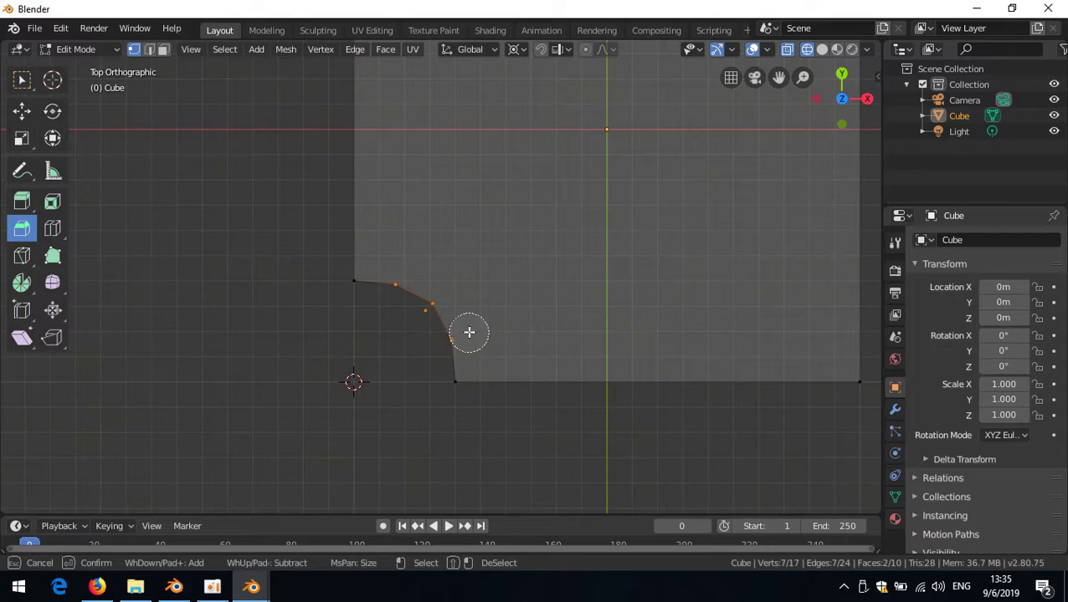
{"action": "right_click", "coordinate": [493, 332]}
{"action": "key", "text": "x"}
{"action": "left_click", "coordinate": [498, 329]}
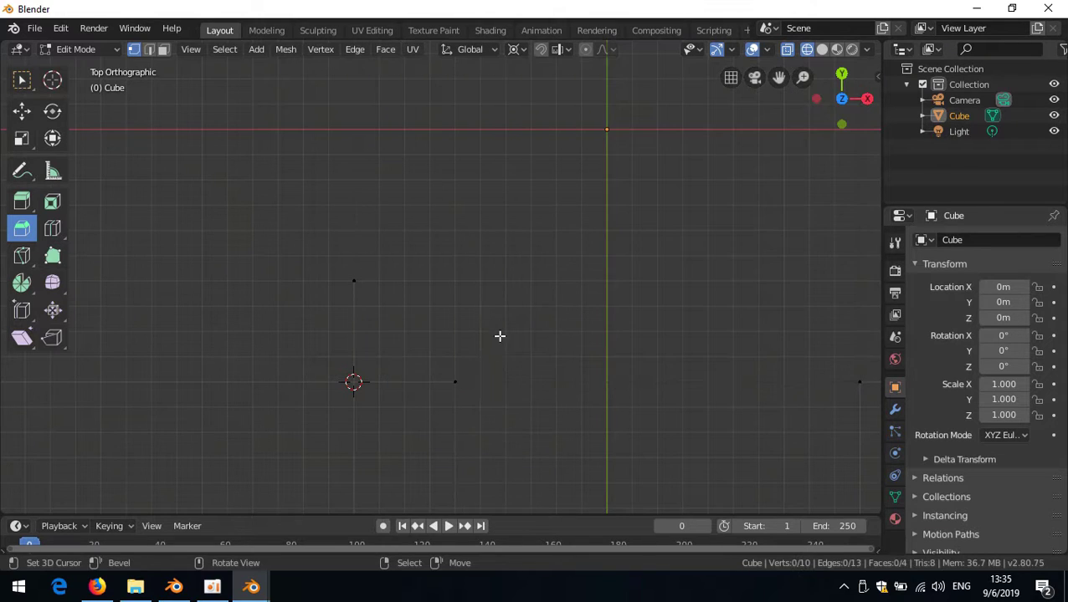
Step: Try to spin the arc's lower end edge 90° about the 3D cursor in 25 steps, and undo the spin
{"action": "key", "text": "b"}
{"action": "left_click_drag", "start_coordinate": [454, 366], "coordinate": [494, 431]}
{"action": "key", "text": "alt+r"}
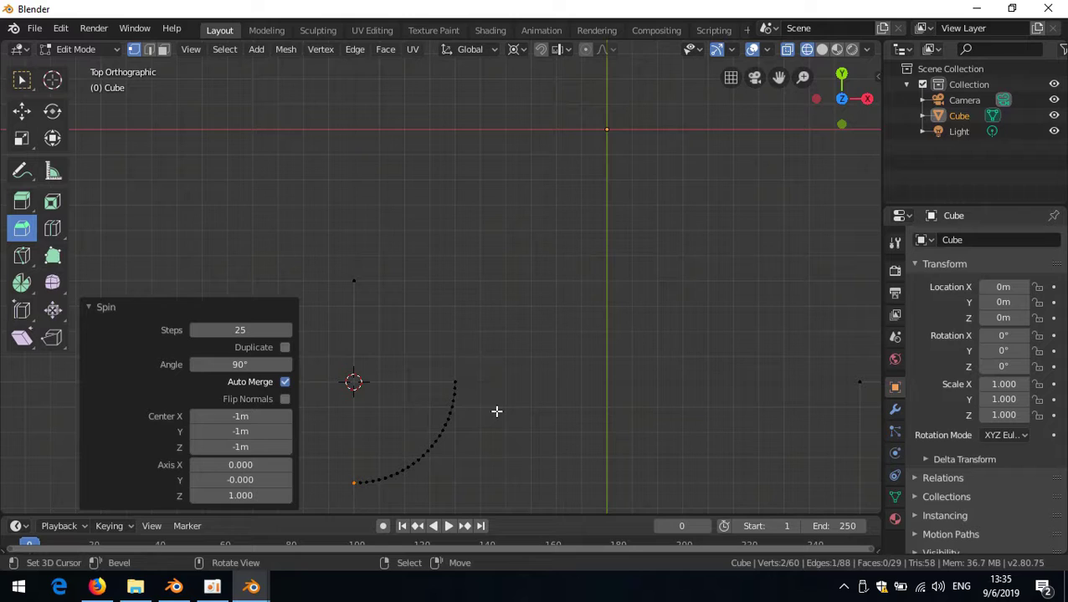
{"action": "key", "text": "ctrl+z"}
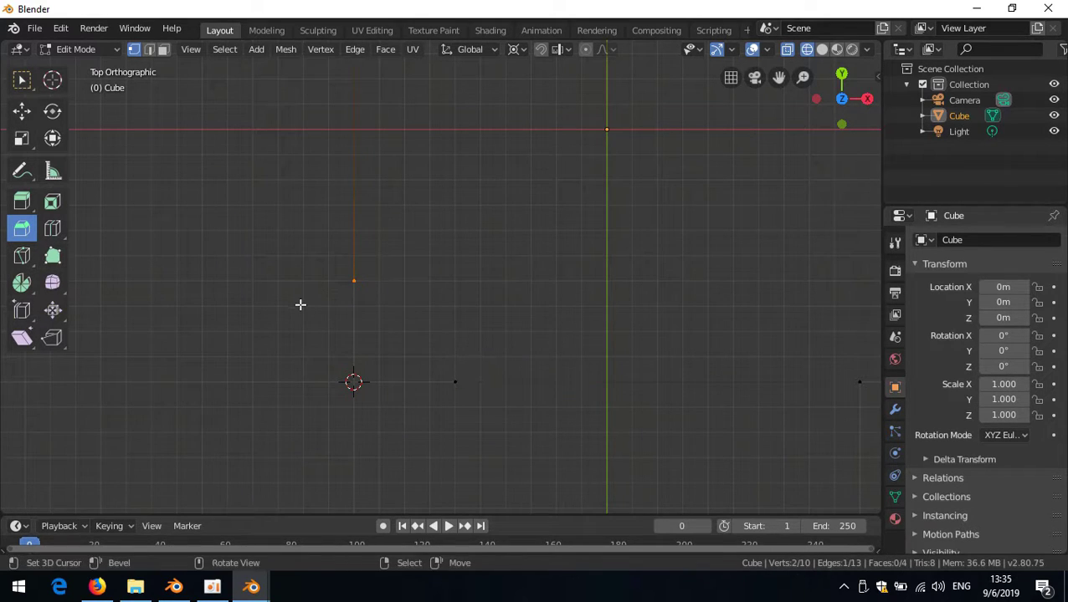
Step: Spin the arc's upper end edge 90° about the 3D cursor in 6 steps
{"action": "key", "text": "alt+r"}
{"action": "left_click", "coordinate": [257, 326]}
{"action": "type", "text": "6"}
{"action": "key", "text": "Return"}
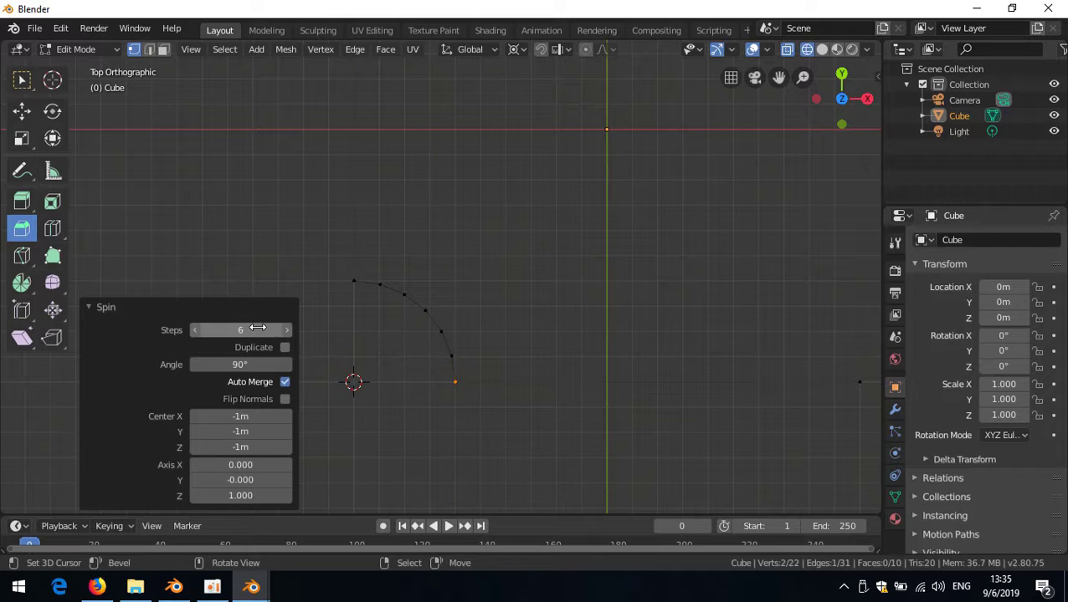
Step: Examine the spun corner in perspective, and check the vertices and edges selected at the arc's end
{"action": "middle_click_drag", "start_coordinate": [471, 367], "coordinate": [495, 294]}
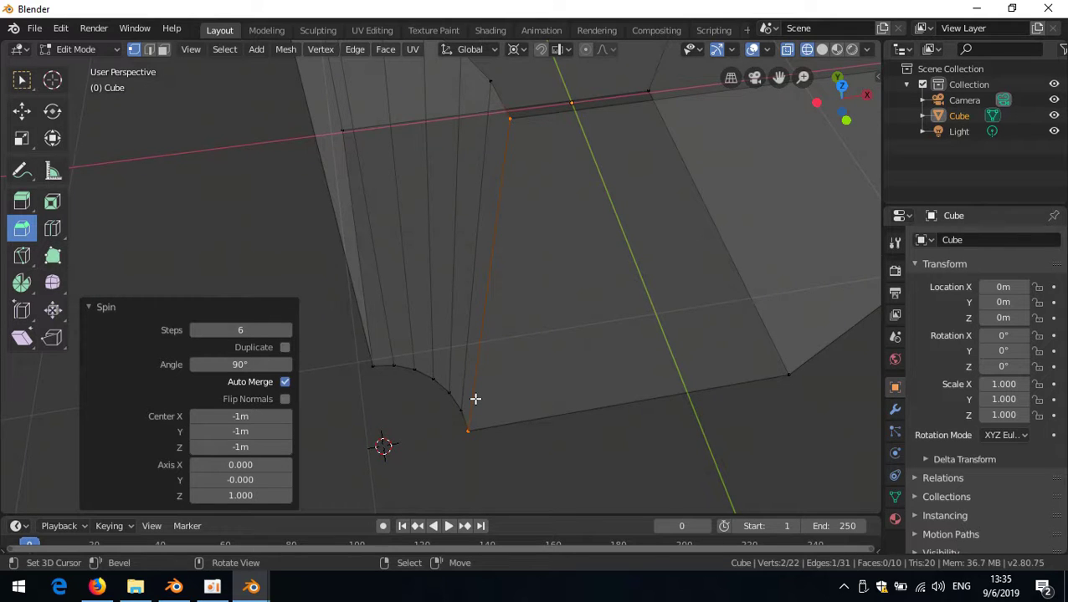
{"action": "left_click", "coordinate": [92, 308]}
{"action": "middle_click_drag", "start_coordinate": [488, 374], "coordinate": [486, 338]}
{"action": "scroll", "coordinate": [486, 318], "scroll_direction": "up", "scroll_amount": 3}
{"action": "middle_click_drag", "start_coordinate": [486, 269], "coordinate": [477, 316]}
{"action": "key", "text": "shift+z"}
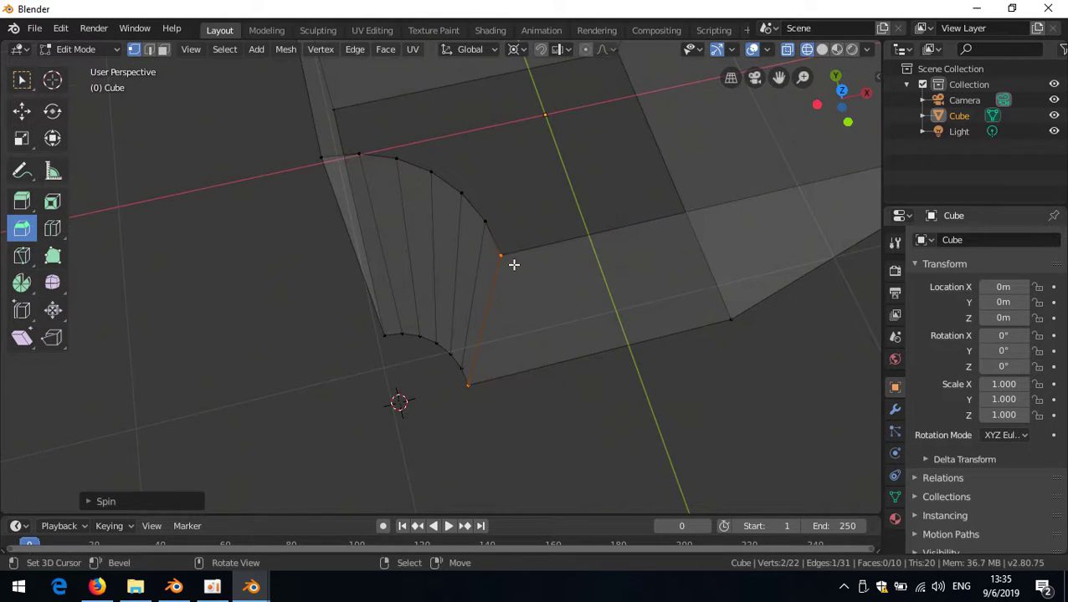
{"action": "left_click", "coordinate": [468, 384], "text": "ctrl"}
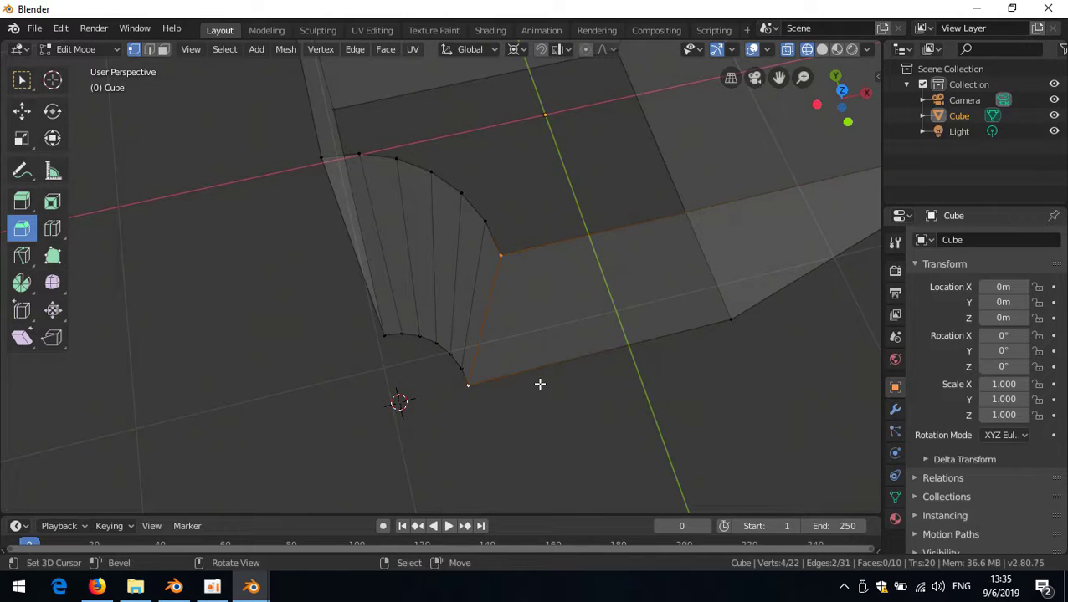
{"action": "scroll", "coordinate": [534, 337], "scroll_direction": "down", "scroll_amount": 4}
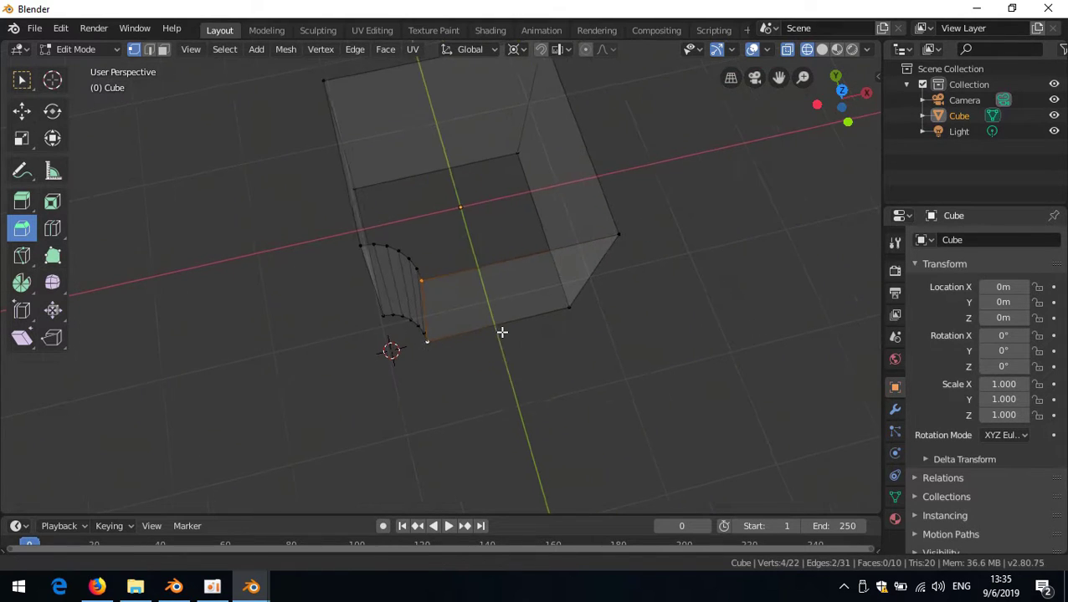
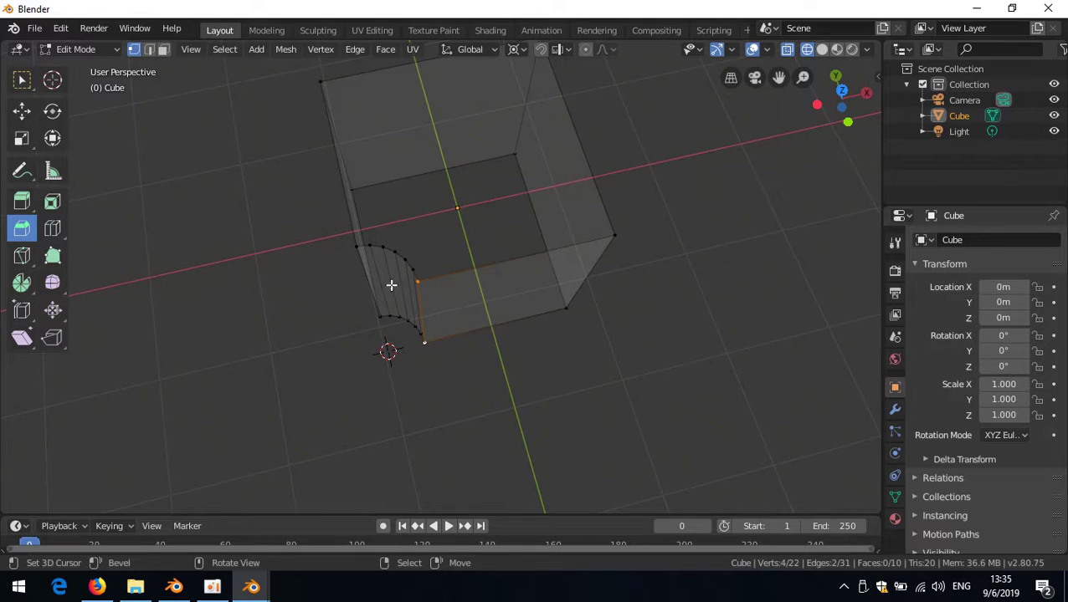
Step: Switch to Blender 2.79, enlarge the Properties editor over the Outliner, and view the cube's object, material and modifier properties
{"action": "left_click", "coordinate": [174, 586]}
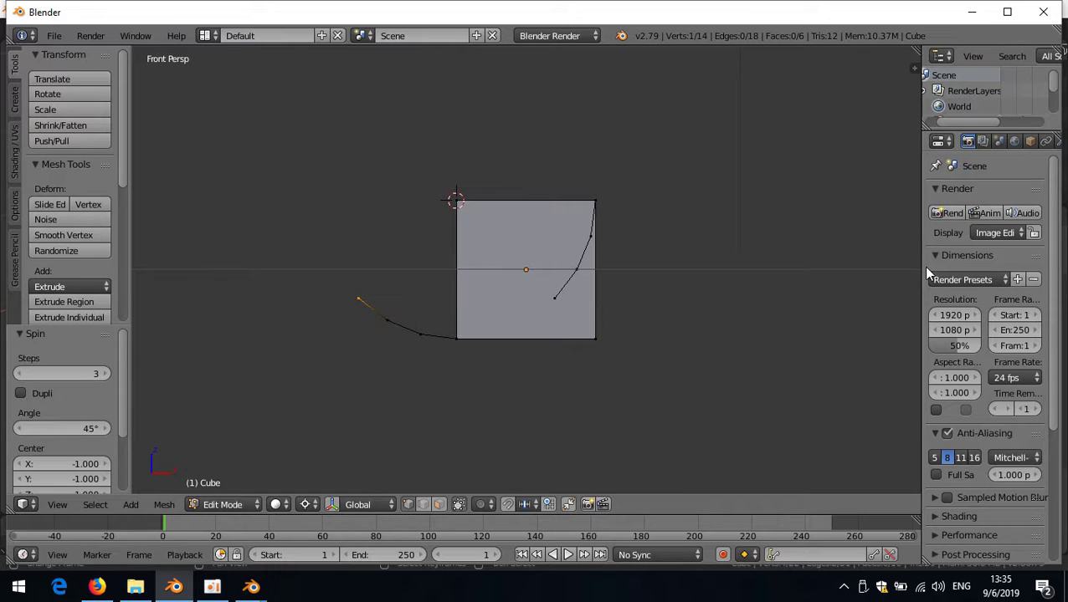
{"action": "left_click_drag", "start_coordinate": [921, 262], "coordinate": [738, 276]}
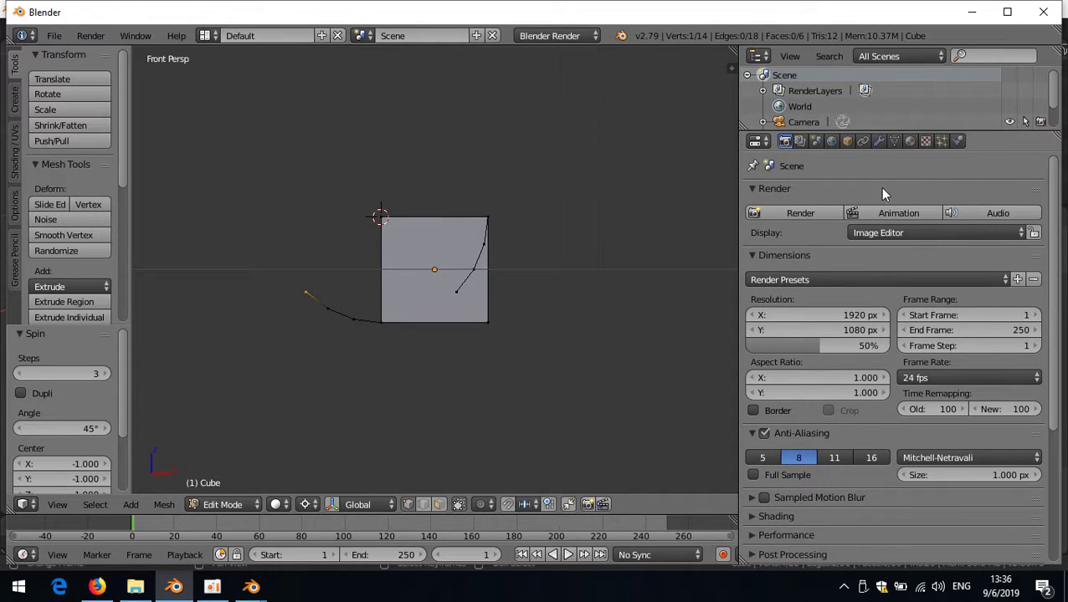
{"action": "right_click", "coordinate": [871, 131]}
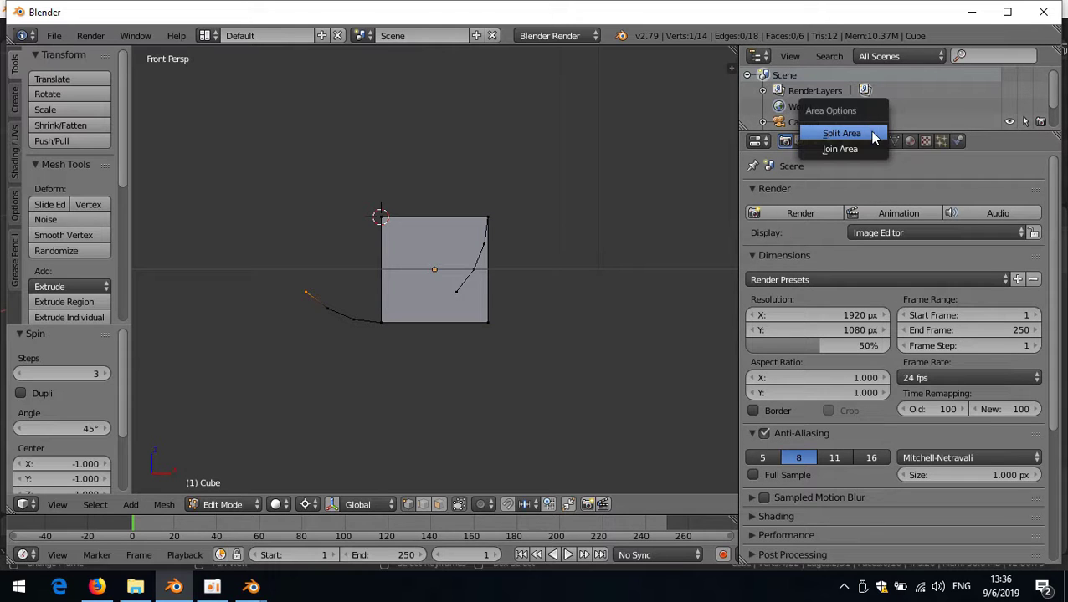
{"action": "left_click", "coordinate": [866, 151]}
{"action": "left_click", "coordinate": [890, 115]}
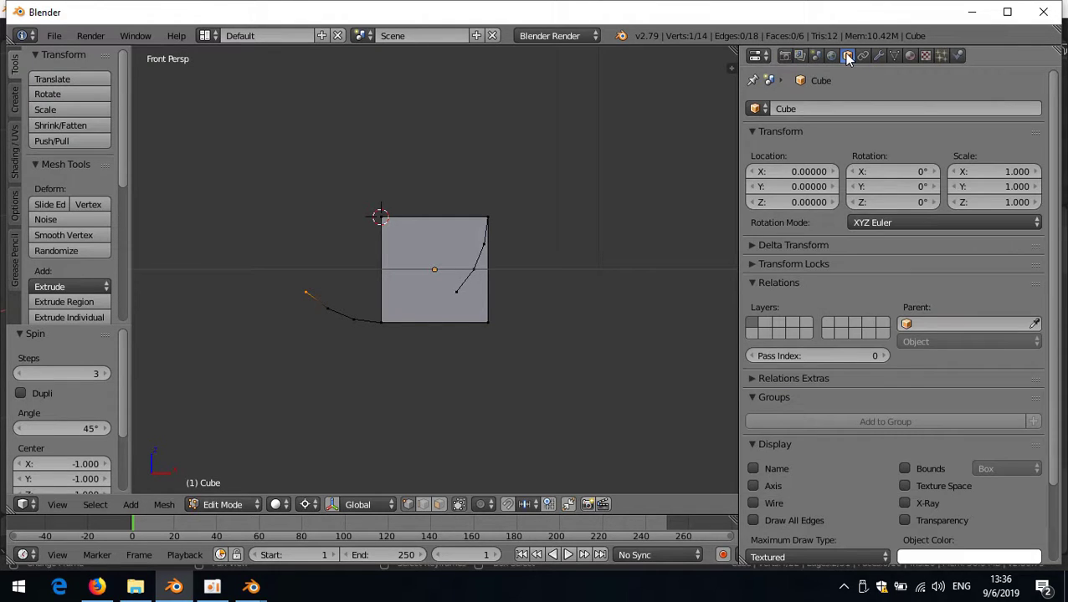
{"action": "left_click", "coordinate": [910, 56]}
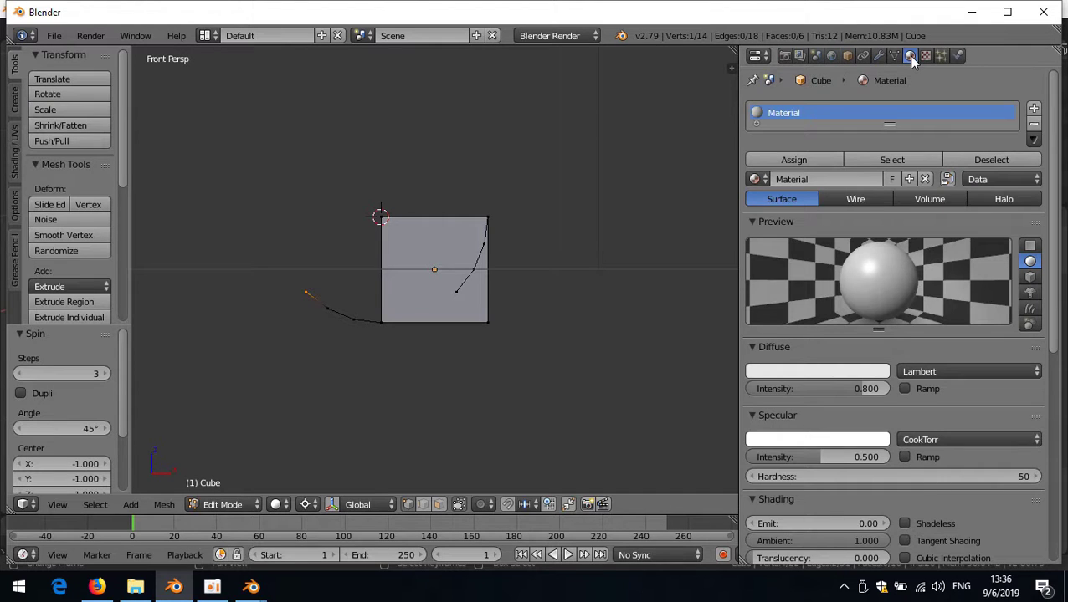
{"action": "left_click", "coordinate": [879, 56]}
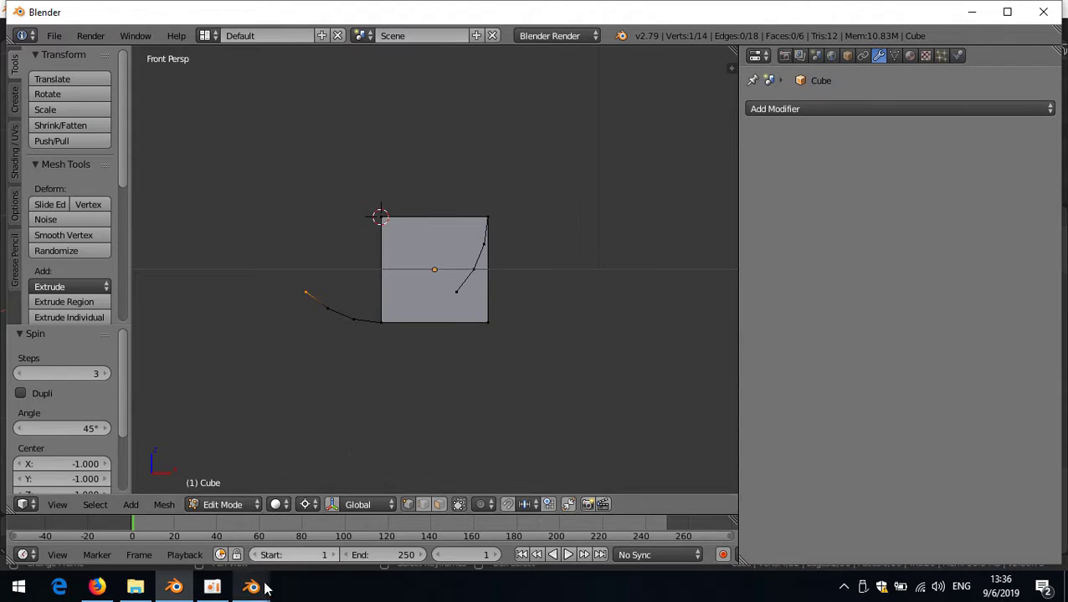
Step: Switch back to Blender 2.80 and view the cube's material and modifier properties, plus the Bevel tool's settings with Options expanded
{"action": "mouse_move", "coordinate": [254, 590]}
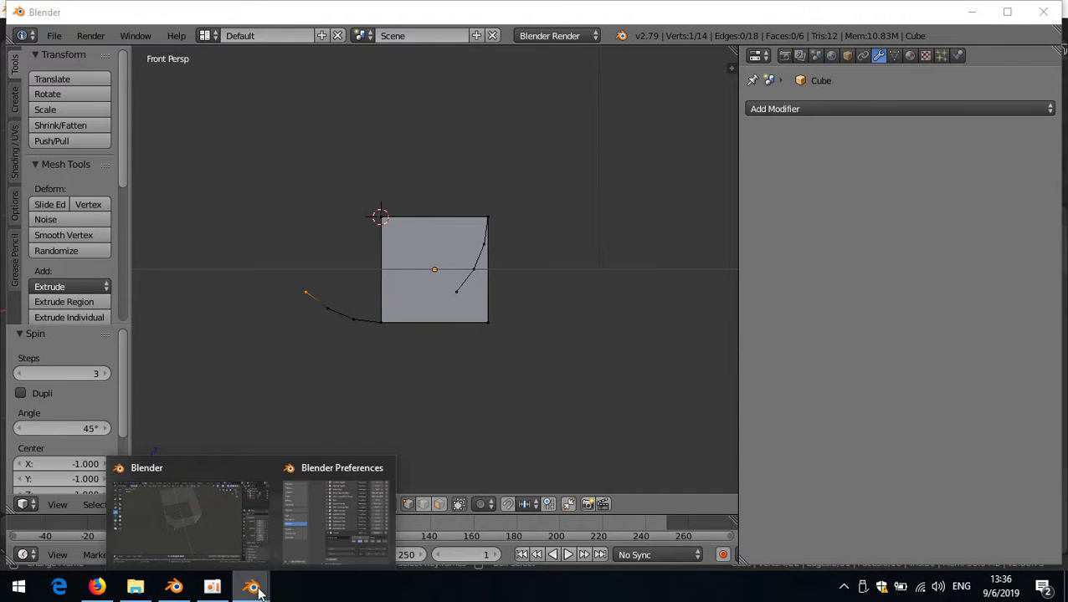
{"action": "left_click", "coordinate": [227, 527]}
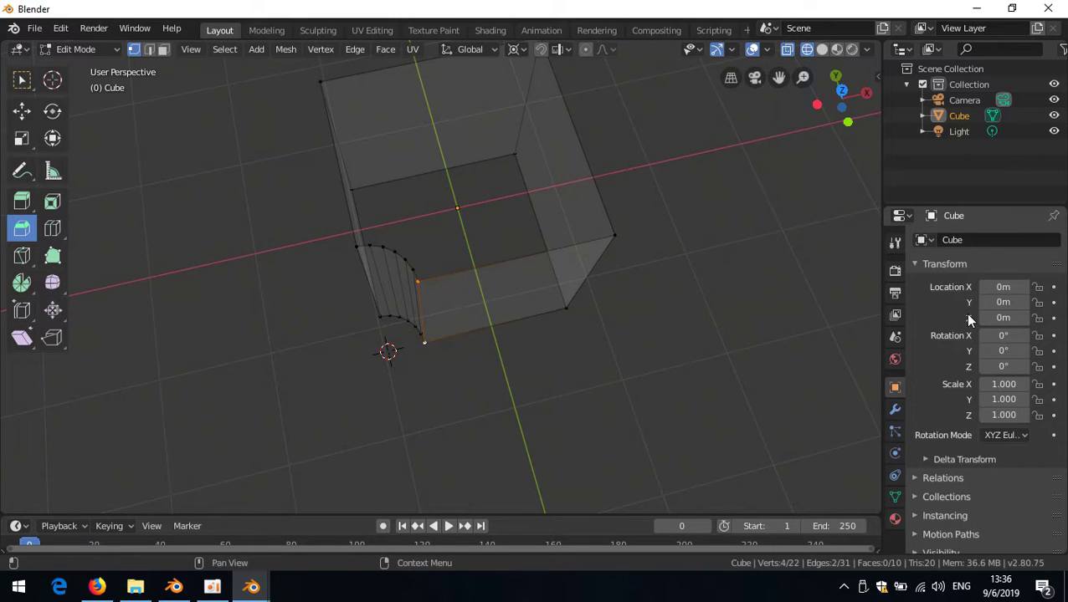
{"action": "left_click", "coordinate": [895, 519]}
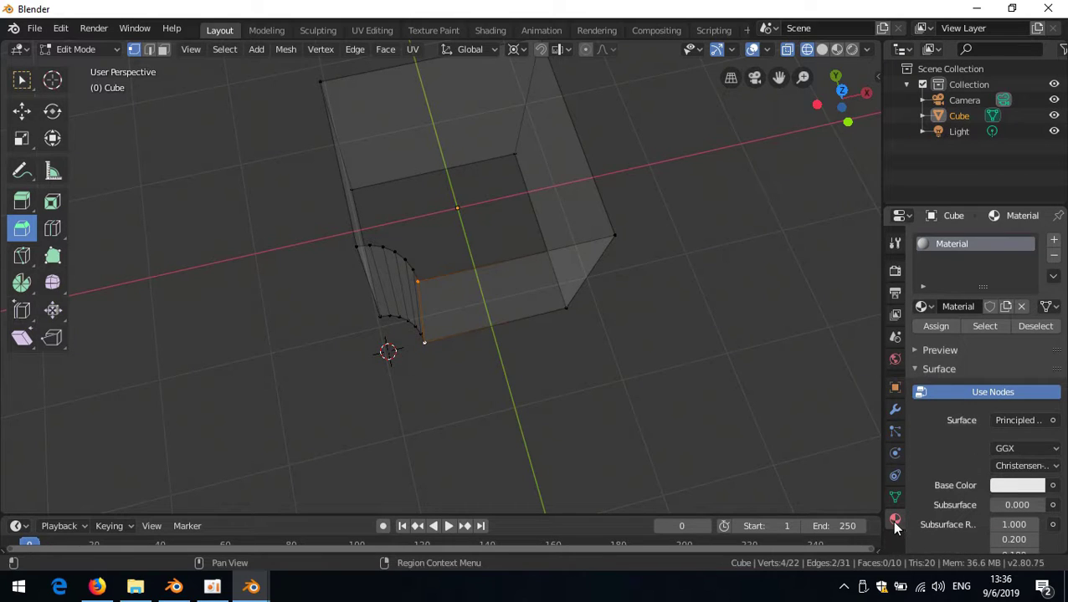
{"action": "left_click", "coordinate": [894, 410]}
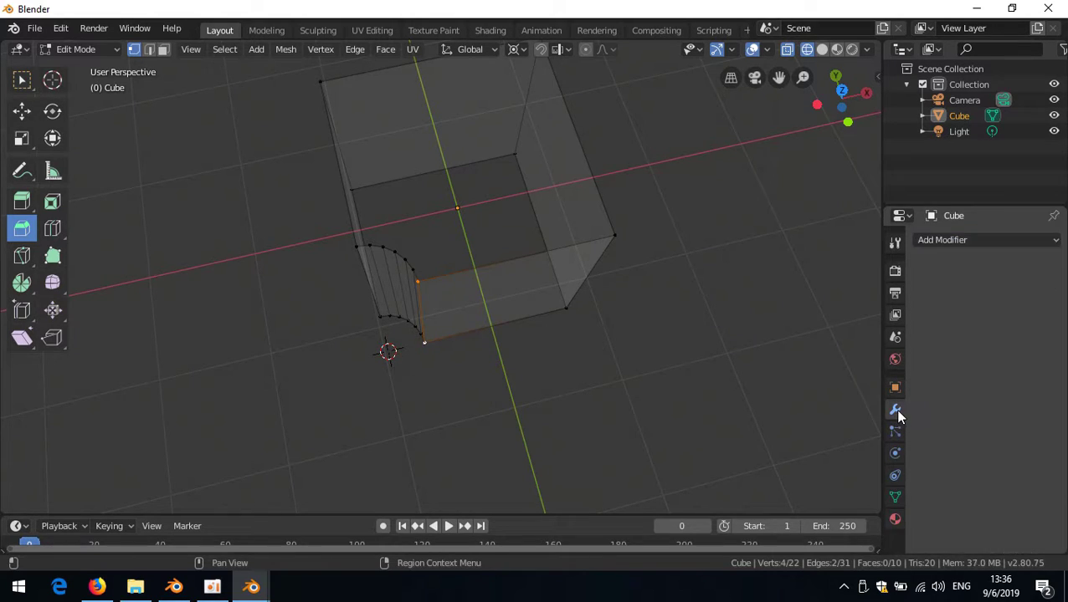
{"action": "left_click", "coordinate": [894, 243]}
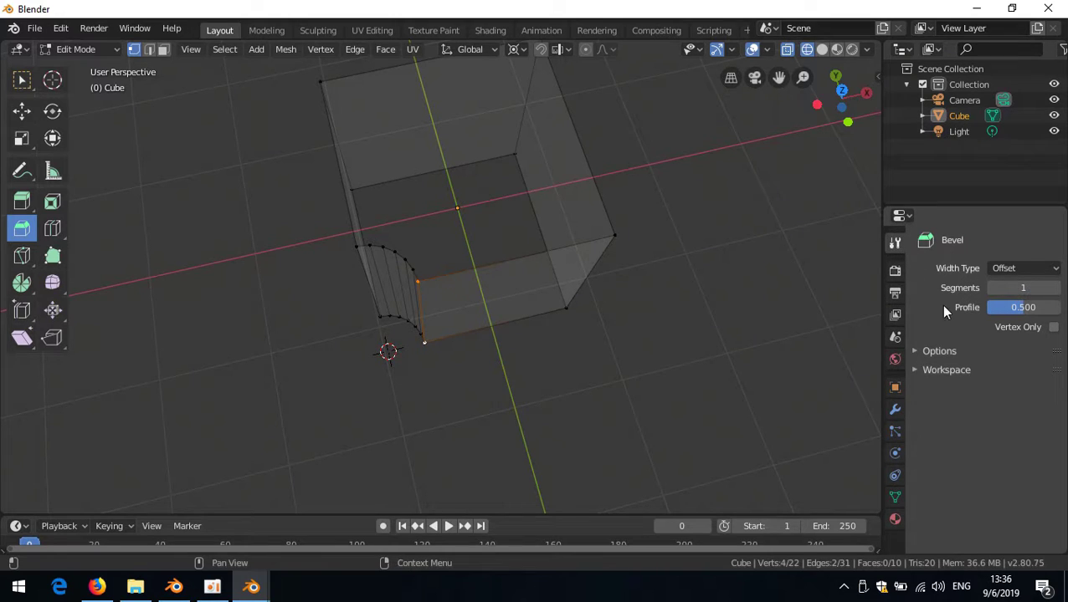
{"action": "left_click", "coordinate": [915, 351]}
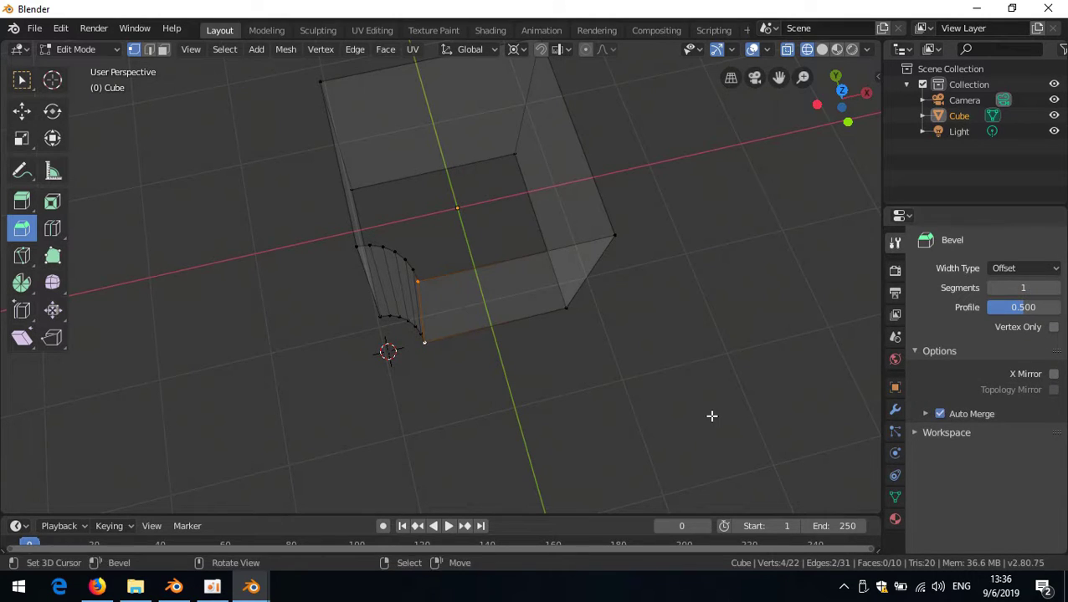
Step: Examine the spun corner arc in solid shading from above and in perspective
{"action": "middle_click_drag", "start_coordinate": [479, 338], "coordinate": [505, 302]}
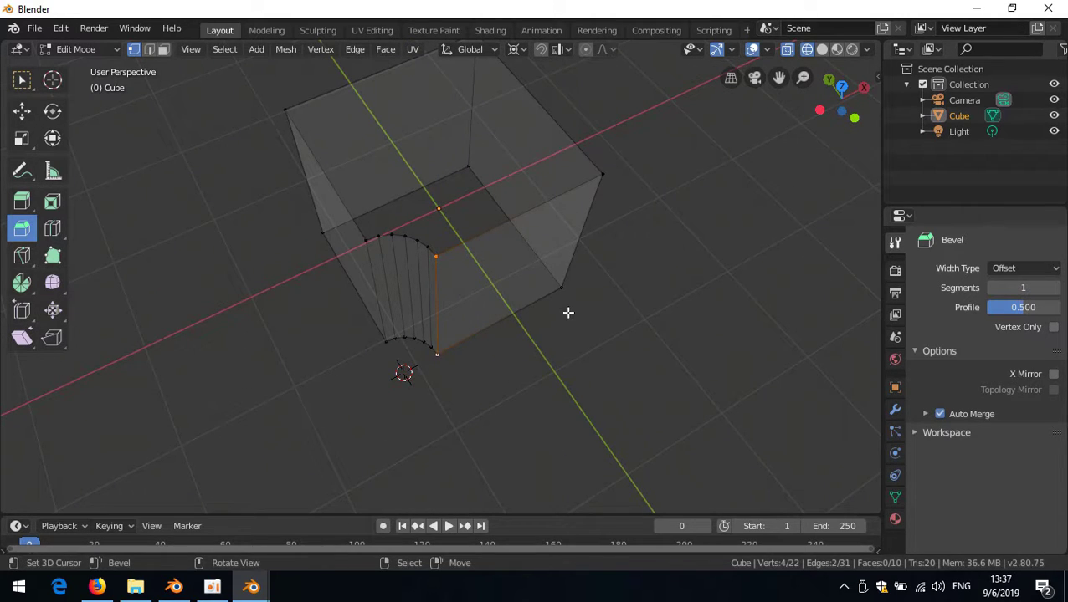
{"action": "key", "text": "KP_7"}
{"action": "key", "text": "shift+z"}
{"action": "scroll", "coordinate": [488, 281], "scroll_direction": "up", "scroll_amount": 2}
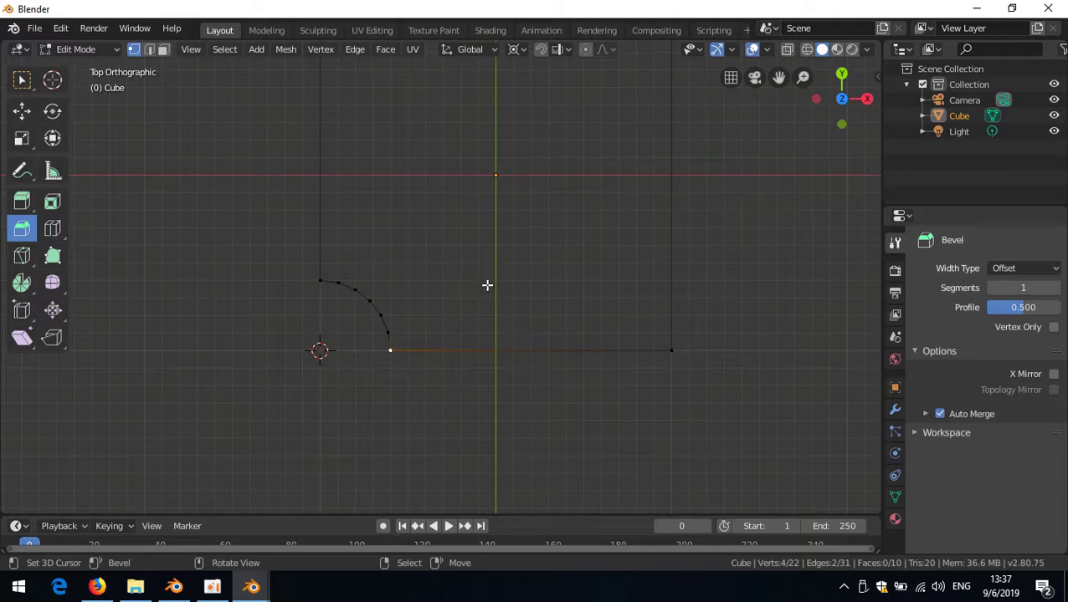
{"action": "middle_click_drag", "start_coordinate": [467, 317], "coordinate": [507, 286]}
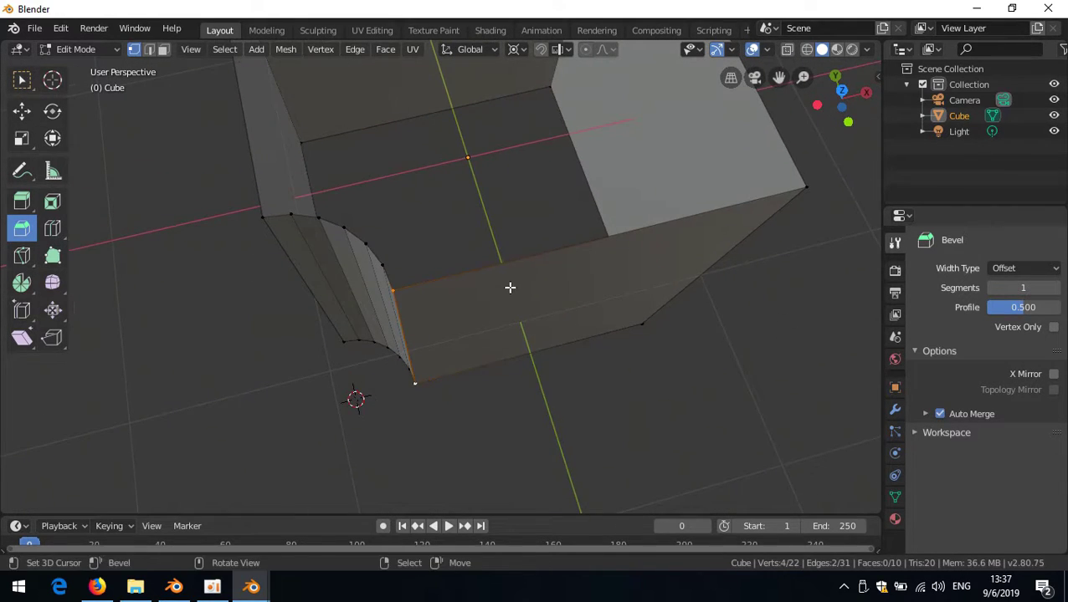
Step: Grow the selection over the whole spun corner arc and try deleting its edges
{"action": "key", "text": "ctrl+KP_Add"}
{"action": "key", "text": "ctrl+KP_Add"}
{"action": "left_click", "coordinate": [388, 276], "text": "alt"}
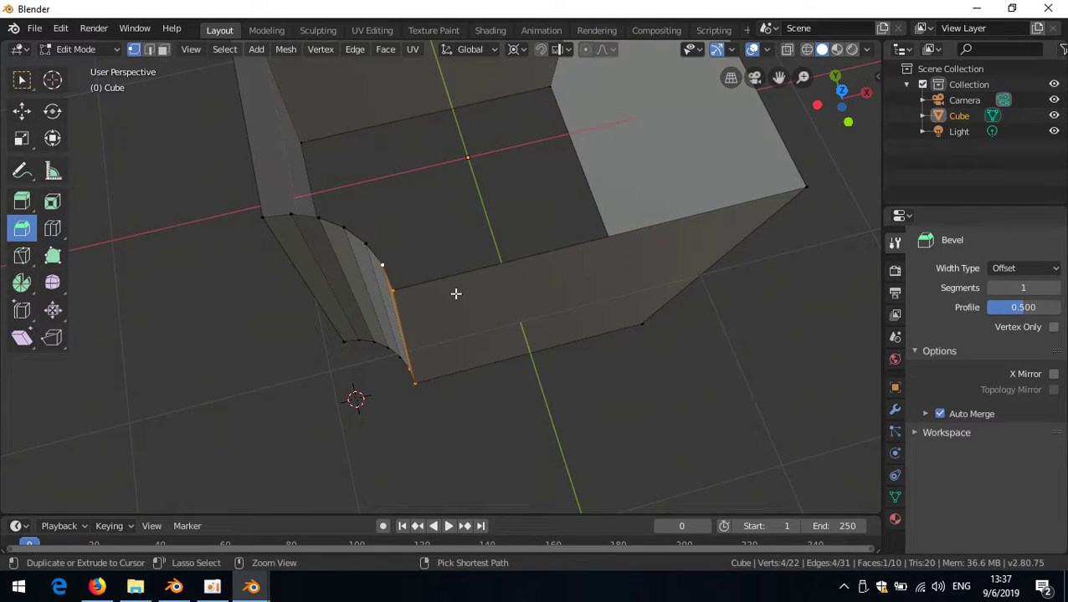
{"action": "key", "text": "ctrl+KP_Add"}
{"action": "key", "text": "ctrl+KP_Add"}
{"action": "key", "text": "ctrl+KP_Add"}
{"action": "key", "text": "ctrl+KP_Add"}
{"action": "key", "text": "ctrl+KP_Add"}
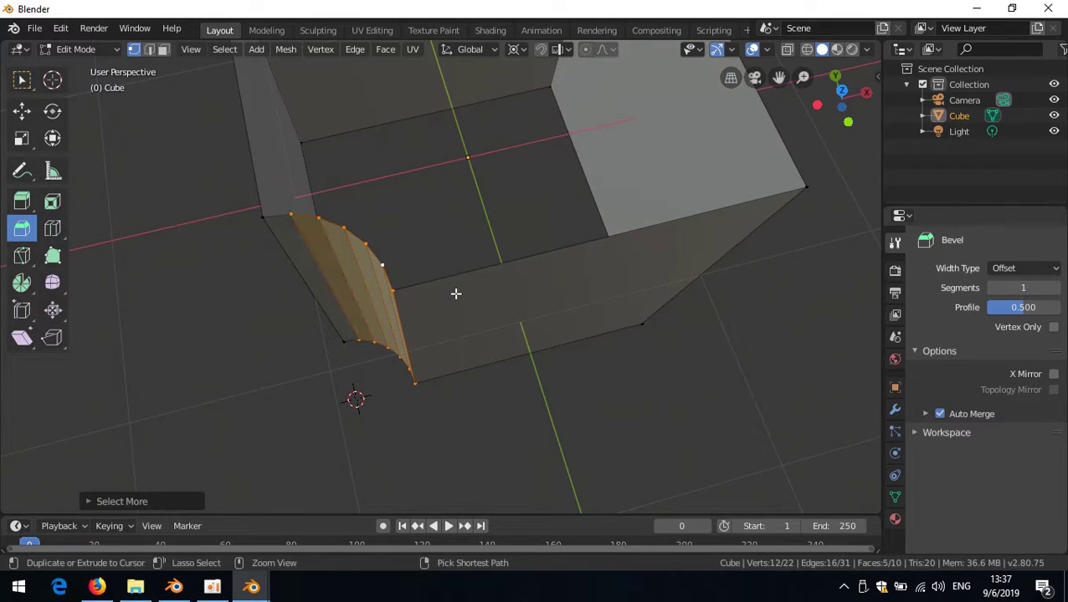
{"action": "key", "text": "x"}
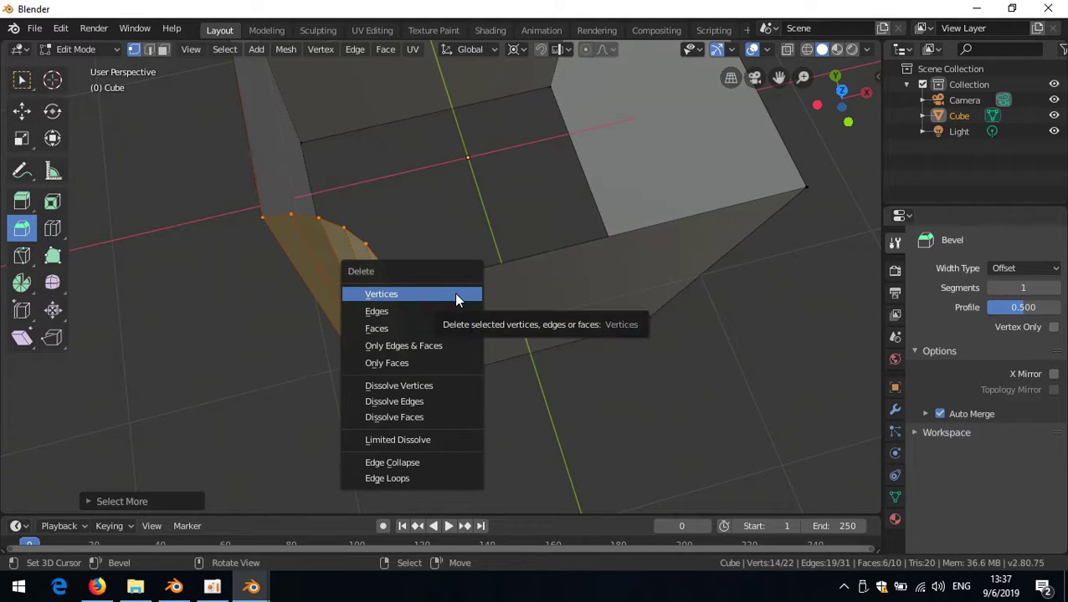
{"action": "left_click", "coordinate": [439, 316]}
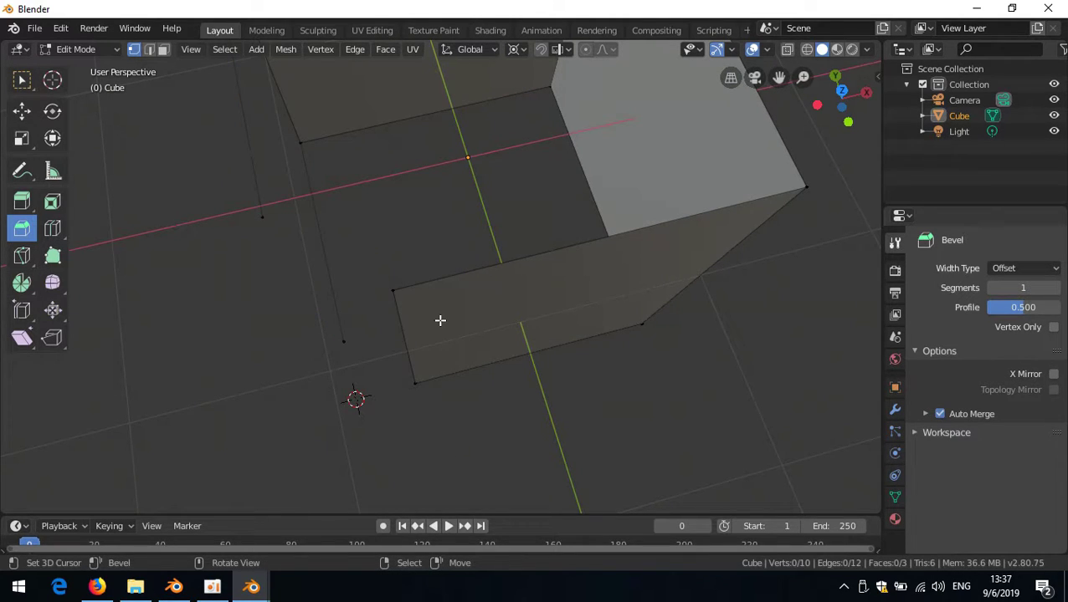
Step: Undo the edge deletion and delete the selected arc's faces instead
{"action": "key", "text": "ctrl+z"}
{"action": "key", "text": "x"}
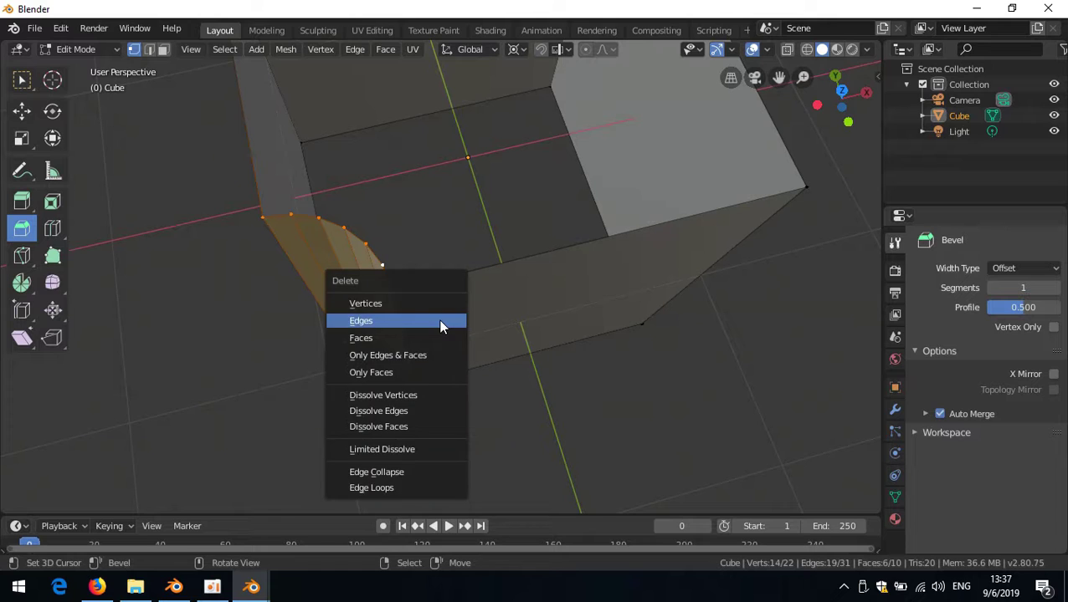
{"action": "left_click", "coordinate": [441, 338]}
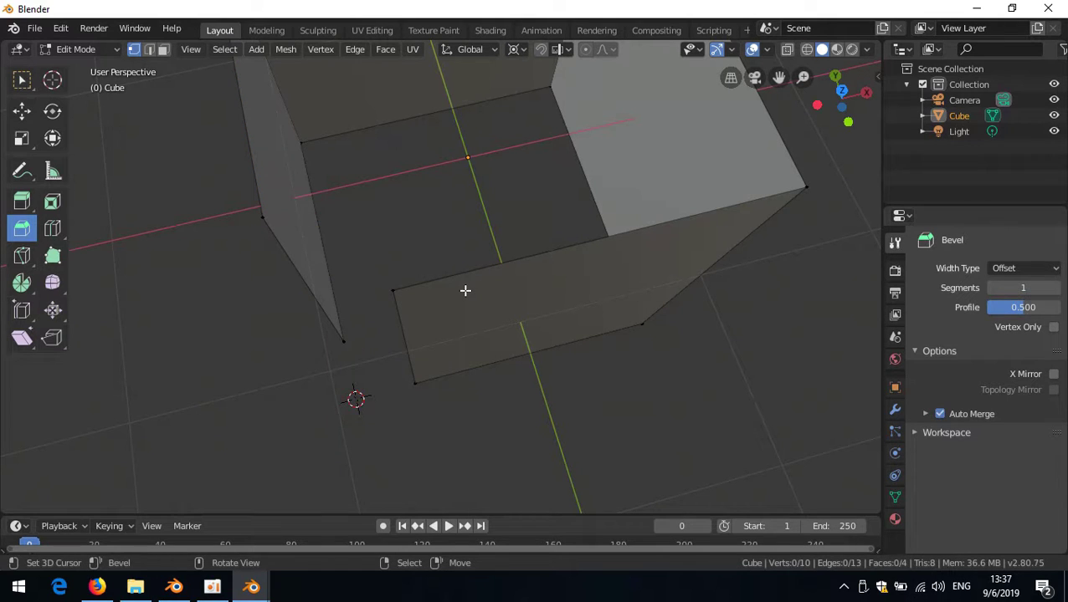
Step: With X-ray on in top view, select the left wall's open vertical edge and spin it around the 3D cursor into a concave corner arc
{"action": "key", "text": "KP_7"}
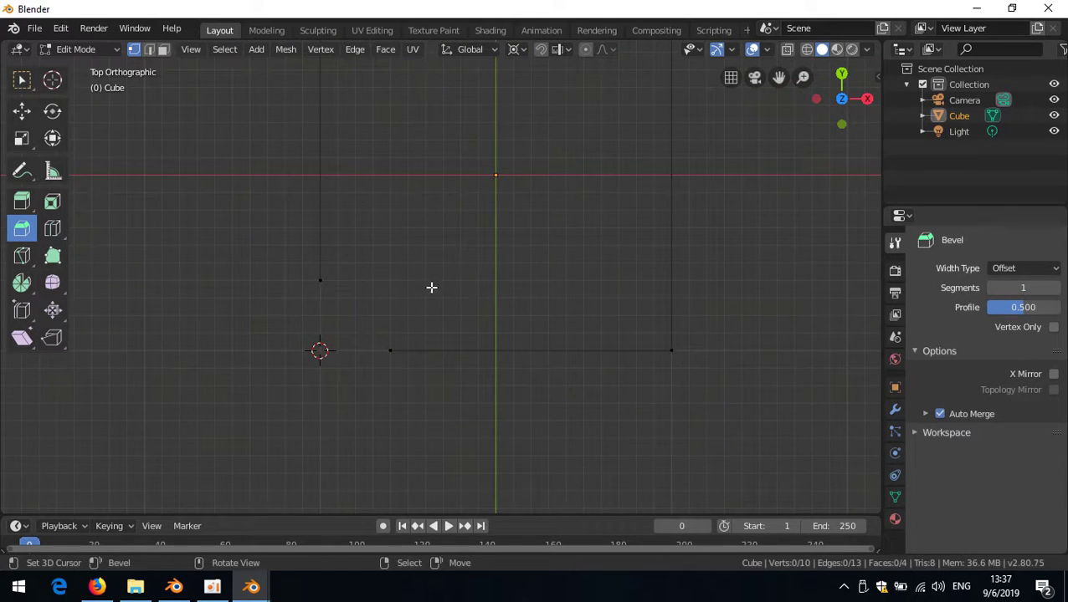
{"action": "middle_click_drag", "start_coordinate": [421, 288], "coordinate": [452, 230]}
{"action": "key", "text": "alt+z"}
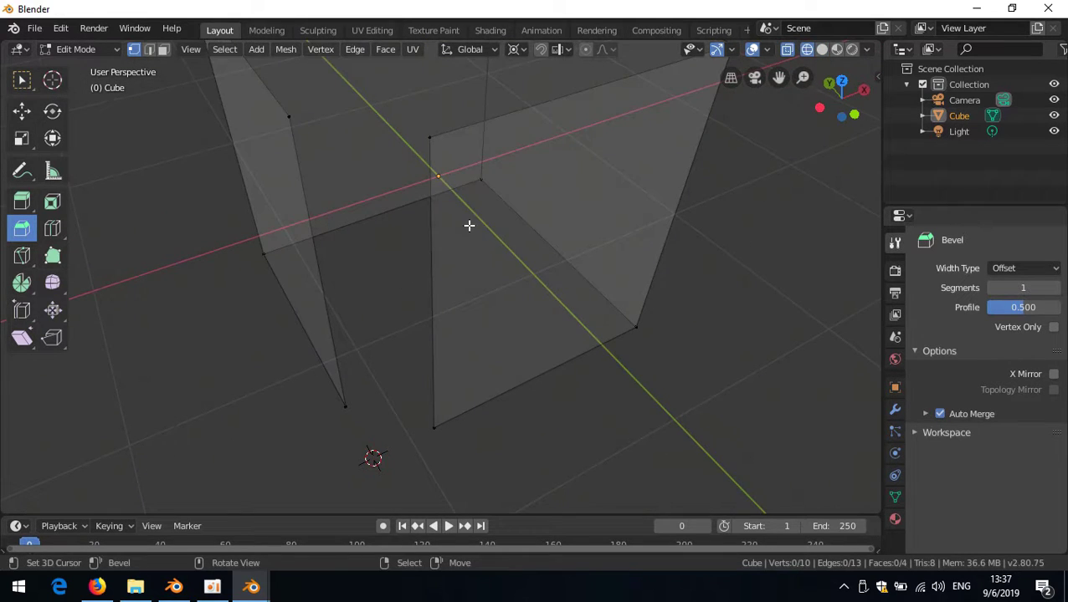
{"action": "key", "text": "KP_7"}
{"action": "key", "text": "b"}
{"action": "left_click_drag", "start_coordinate": [308, 255], "coordinate": [346, 293]}
{"action": "key", "text": "alt+r"}
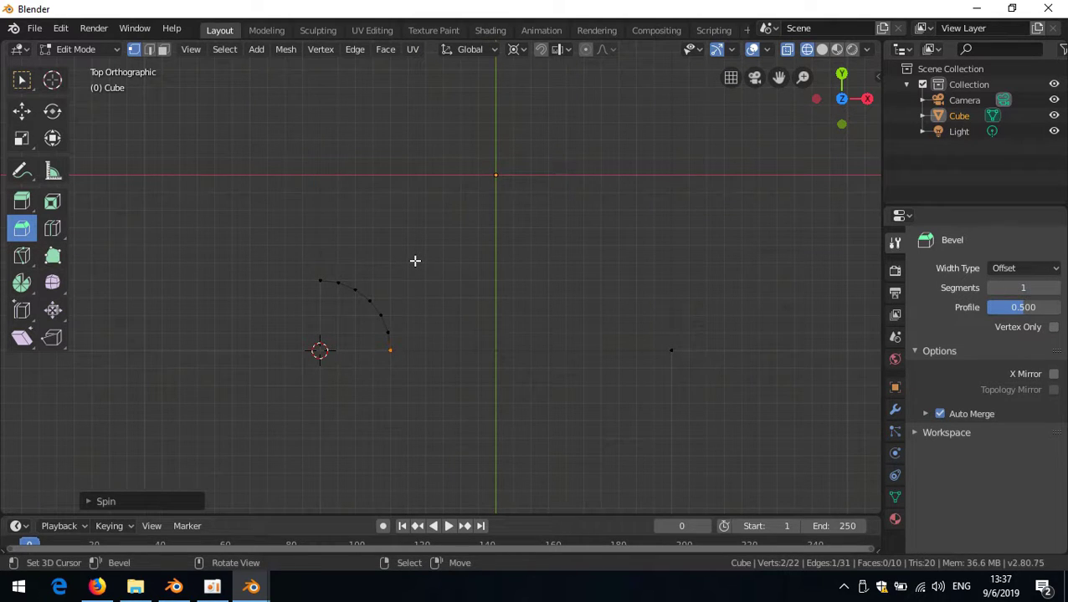
Step: Auto-merge the arc's end edge with the adjoining wall by confirming a move in place, and return to solid shading
{"action": "middle_click_drag", "start_coordinate": [419, 329], "coordinate": [477, 258]}
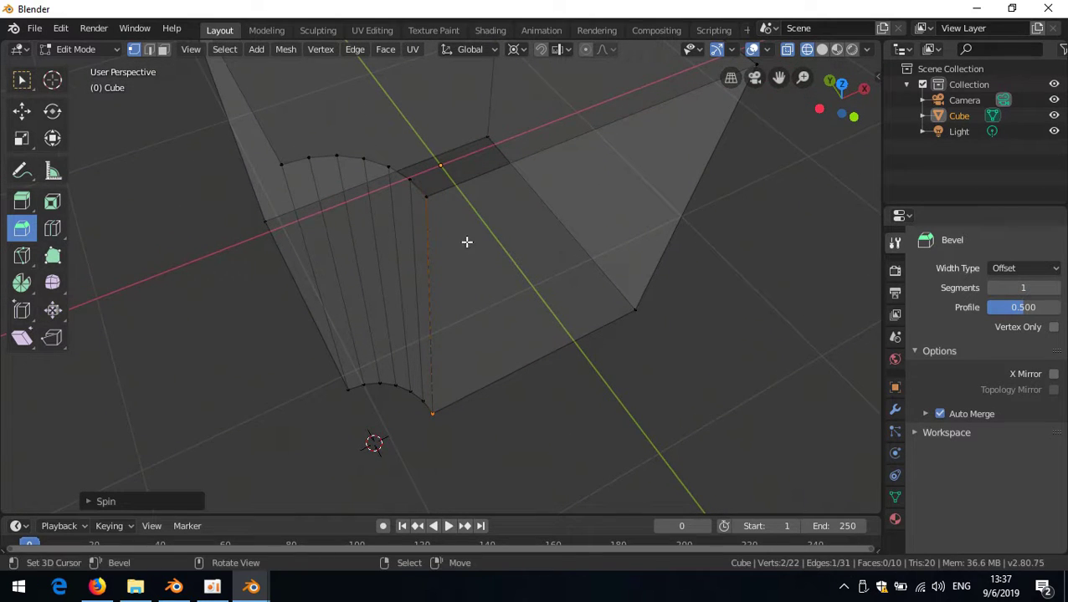
{"action": "key", "text": "g"}
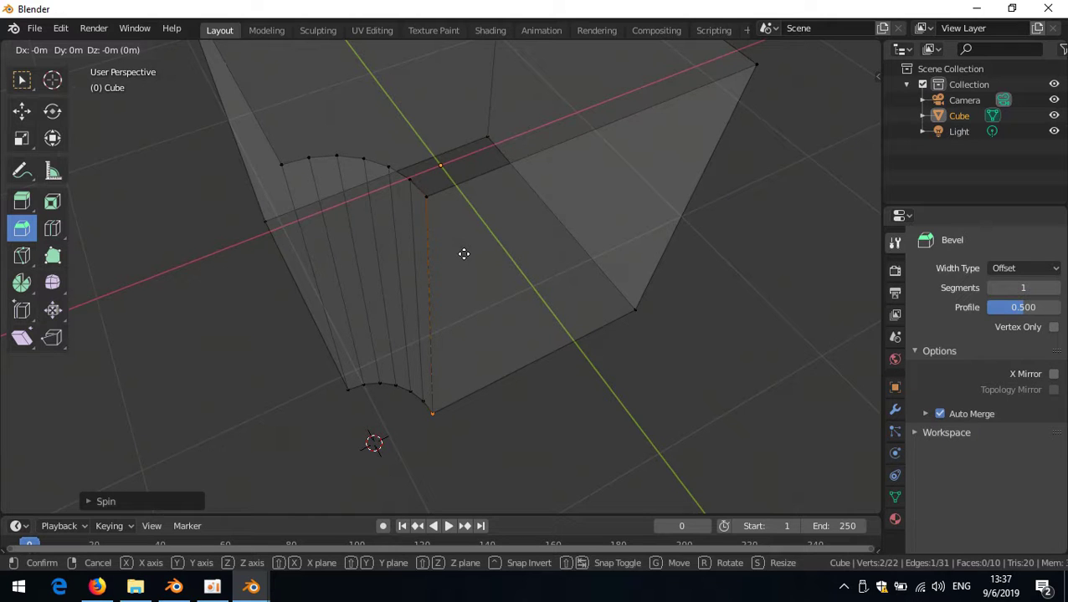
{"action": "left_click", "coordinate": [464, 254]}
{"action": "key", "text": "shift+z"}
{"action": "middle_click_drag", "start_coordinate": [464, 260], "coordinate": [457, 285]}
{"action": "scroll", "coordinate": [457, 285], "scroll_direction": "down", "scroll_amount": 3}
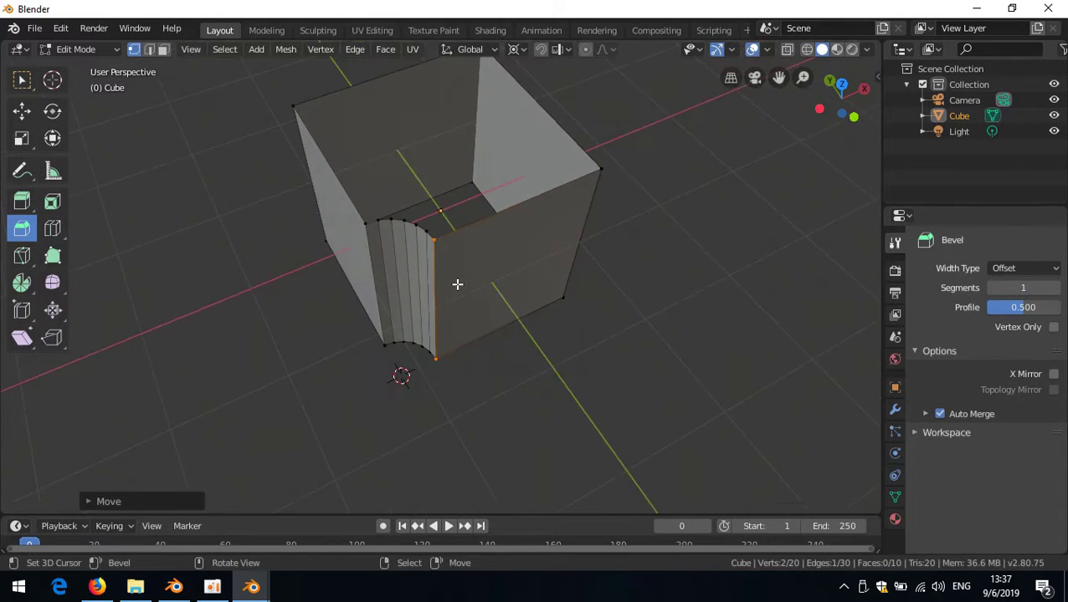
Step: Fill the cube's bottom and top boundary loops with faces
{"action": "left_click", "coordinate": [493, 217], "text": "alt"}
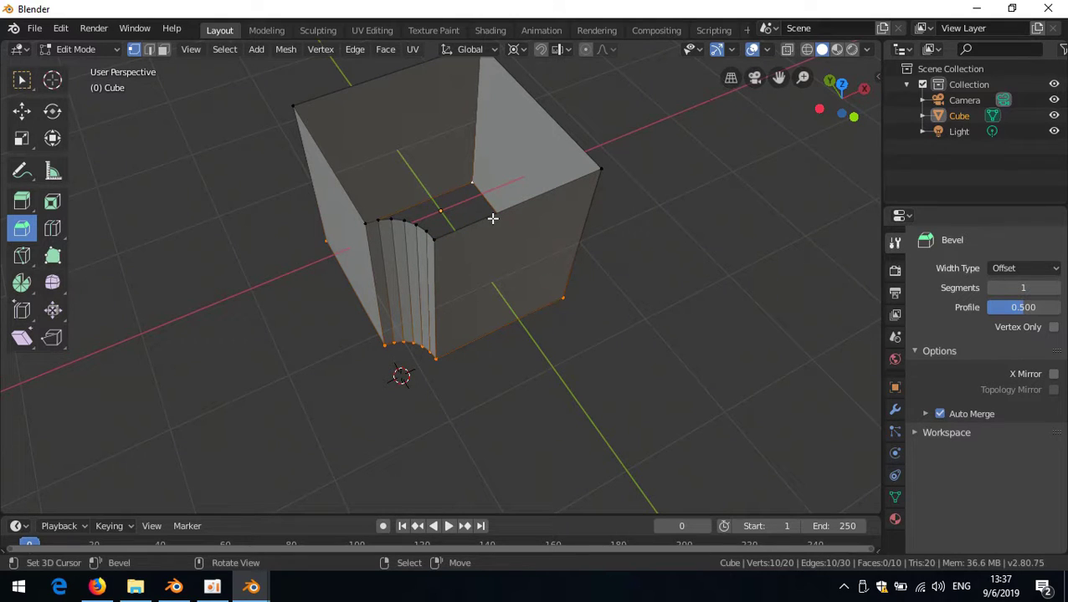
{"action": "key", "text": "f"}
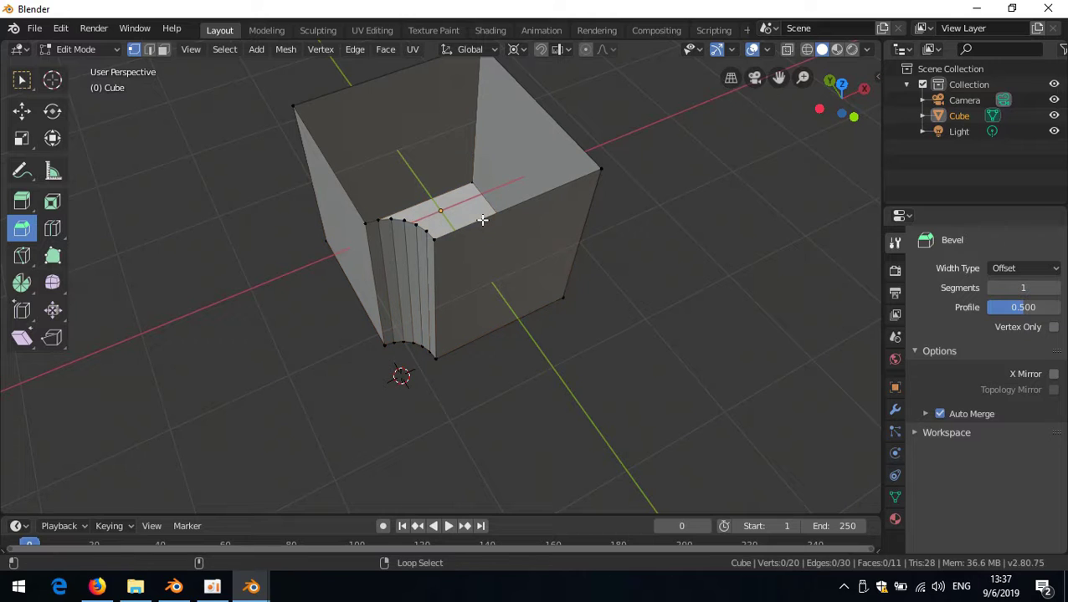
{"action": "key", "text": "f"}
{"action": "scroll", "coordinate": [481, 267], "scroll_direction": "down", "scroll_amount": 3}
{"action": "key", "text": "alt+a"}
{"action": "middle_click_drag", "start_coordinate": [417, 335], "coordinate": [460, 253]}
{"action": "scroll", "coordinate": [362, 286], "scroll_direction": "up", "scroll_amount": 3}
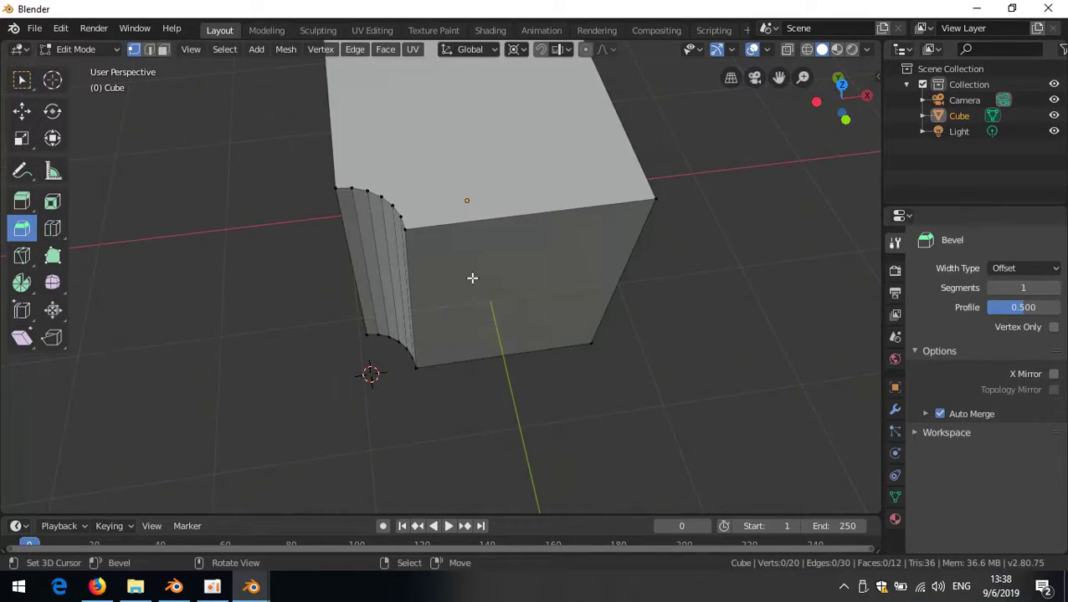
Step: Select the top front edge from the arc's end to the far corner and show its transform values in the sidebar
{"action": "middle_click_drag", "start_coordinate": [466, 284], "coordinate": [416, 262]}
{"action": "left_click", "coordinate": [410, 259]}
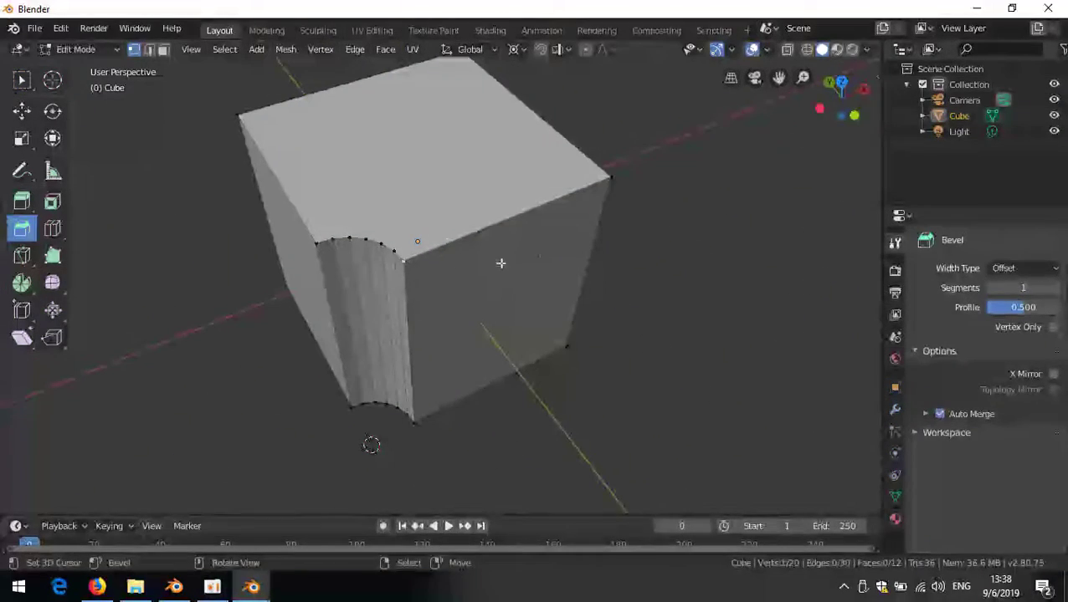
{"action": "left_click", "coordinate": [614, 177], "text": "shift"}
{"action": "middle_click_drag", "start_coordinate": [427, 362], "coordinate": [463, 309]}
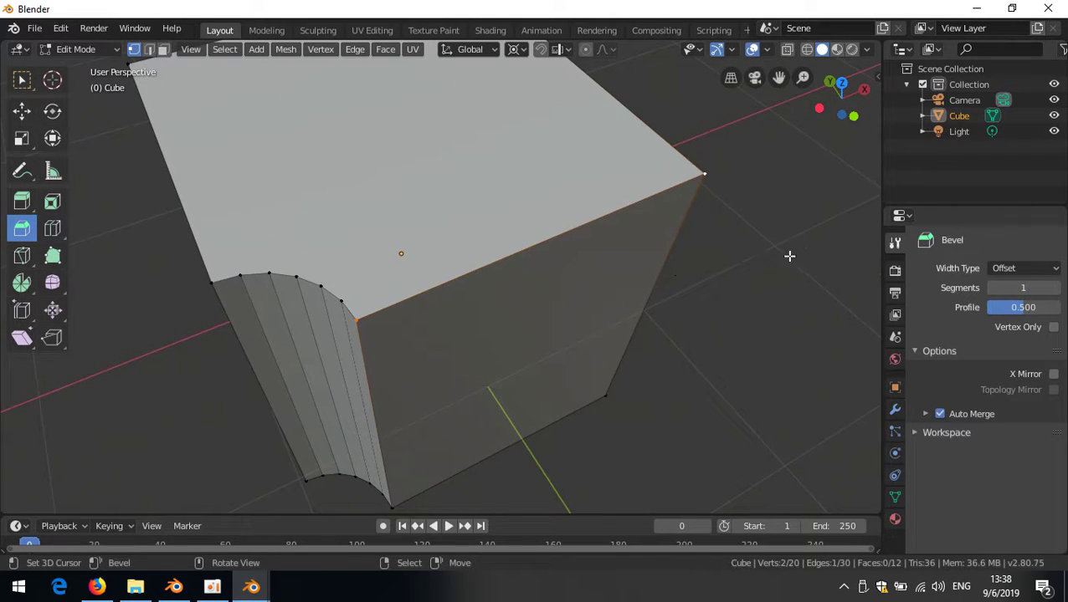
{"action": "key", "text": "n"}
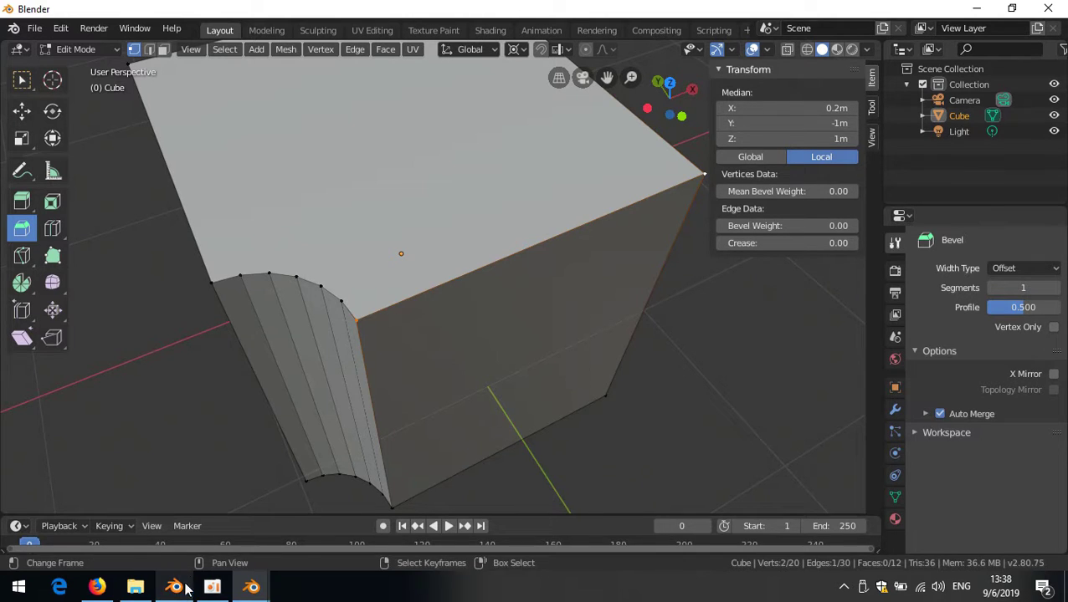
Step: Switch to Blender 2.79, widen the 3D viewport, and show its properties sidebar down to Mesh Display
{"action": "key", "text": "alt+Tab"}
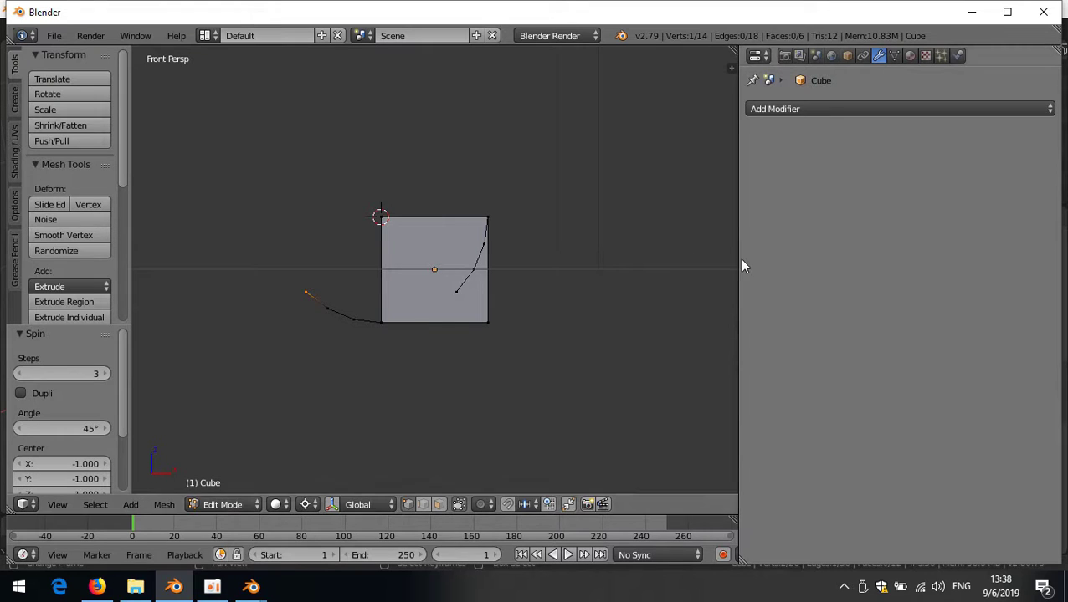
{"action": "left_click_drag", "start_coordinate": [737, 262], "coordinate": [885, 262]}
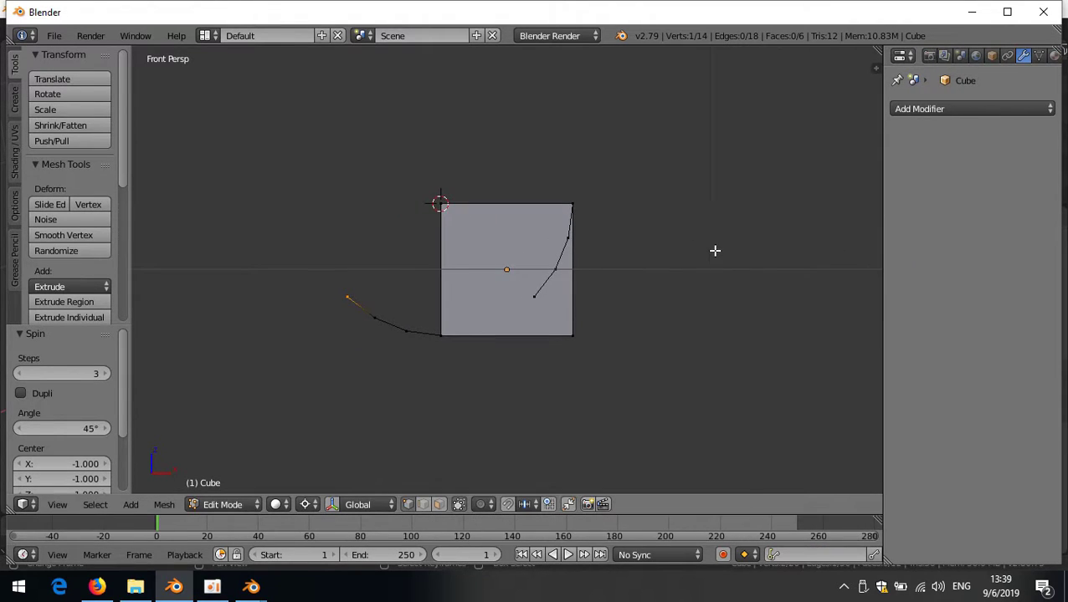
{"action": "key", "text": "n"}
{"action": "scroll", "coordinate": [799, 238], "scroll_direction": "down", "scroll_amount": 20}
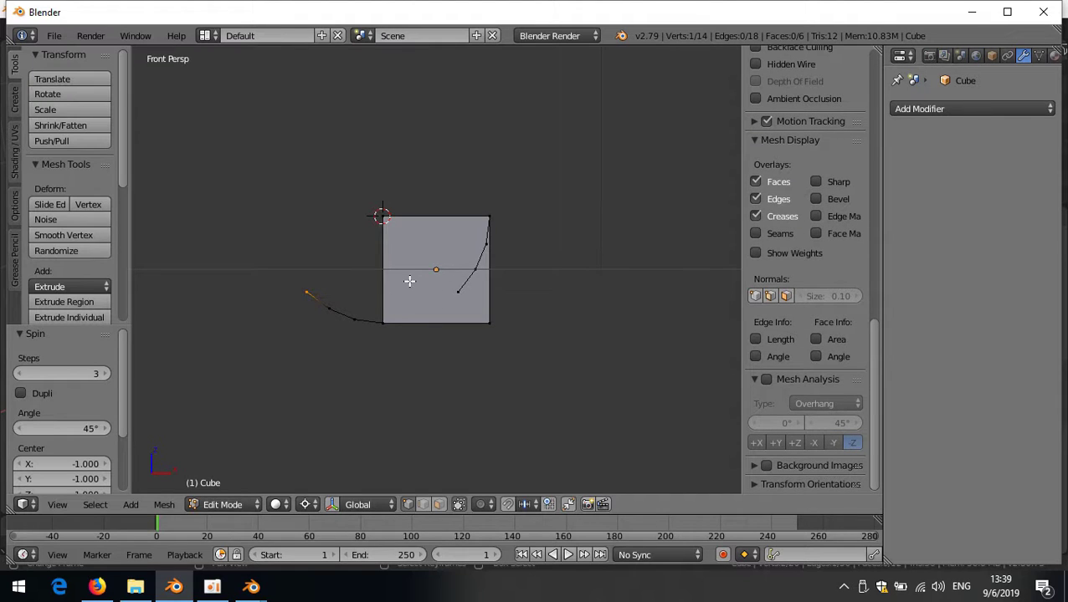
Step: Select the cube's top front edge, collapse every sidebar section except Mesh Display, and enable the edge Length display
{"action": "middle_click_drag", "start_coordinate": [409, 282], "coordinate": [507, 234]}
{"action": "right_click", "coordinate": [500, 231], "text": "shift"}
{"action": "scroll", "coordinate": [771, 310], "scroll_direction": "up", "scroll_amount": 3}
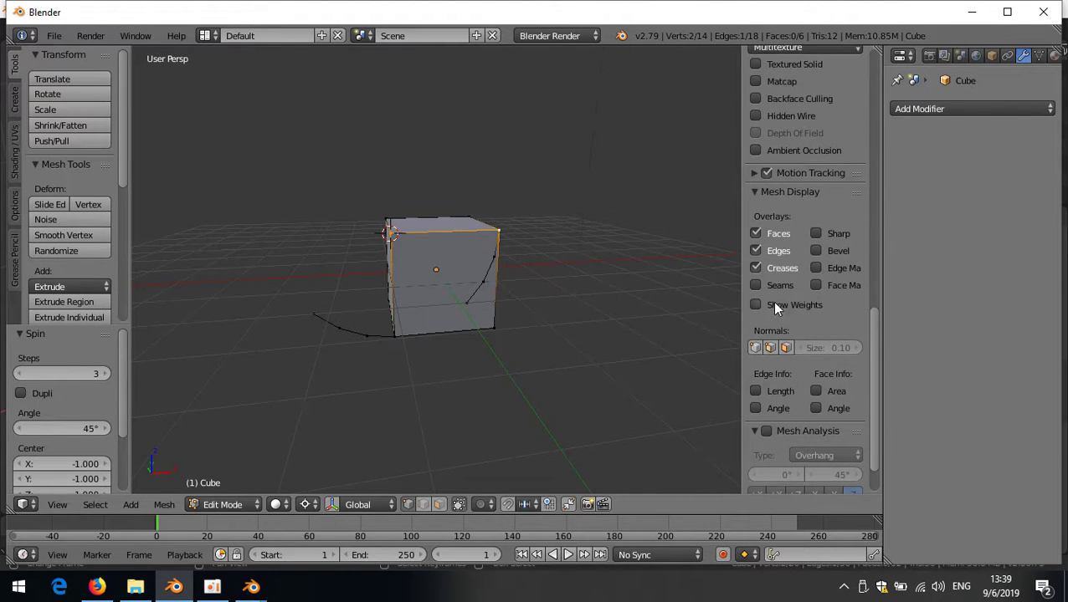
{"action": "left_click", "coordinate": [754, 192]}
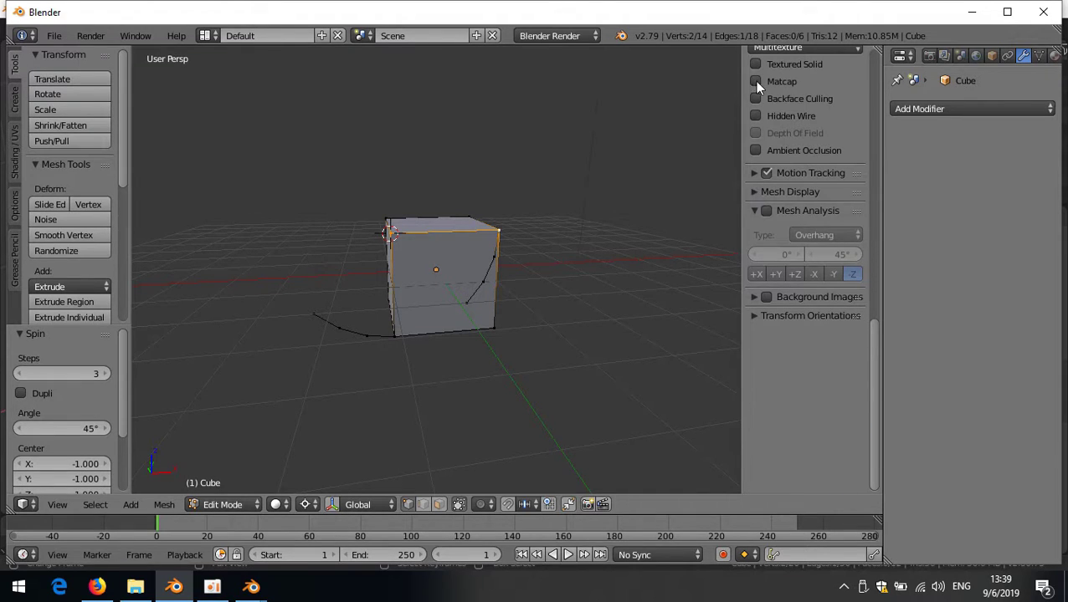
{"action": "left_click", "coordinate": [755, 194], "text": "ctrl"}
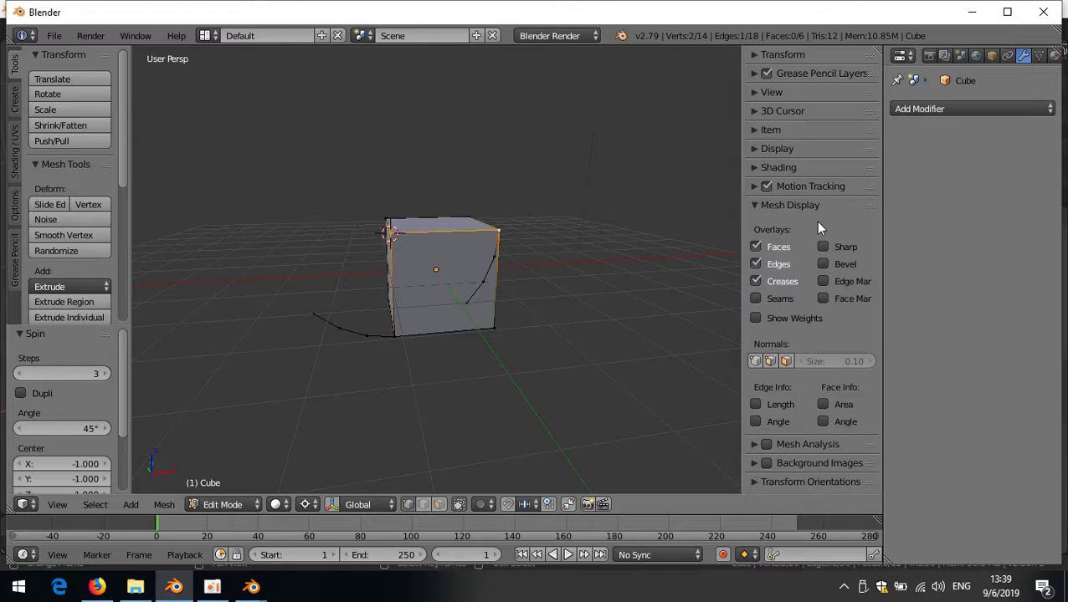
{"action": "left_click", "coordinate": [755, 404]}
Step: Switch back to Blender 2.80 and look through the sidebar's Tool, View and Item settings for an edge length option
{"action": "mouse_move", "coordinate": [251, 587]}
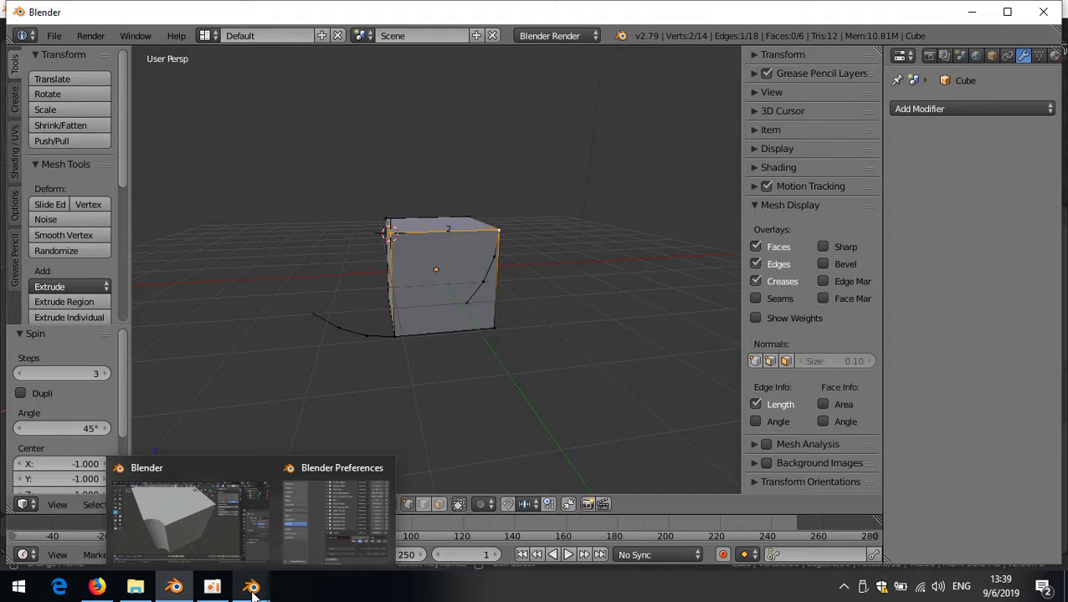
{"action": "left_click", "coordinate": [179, 531]}
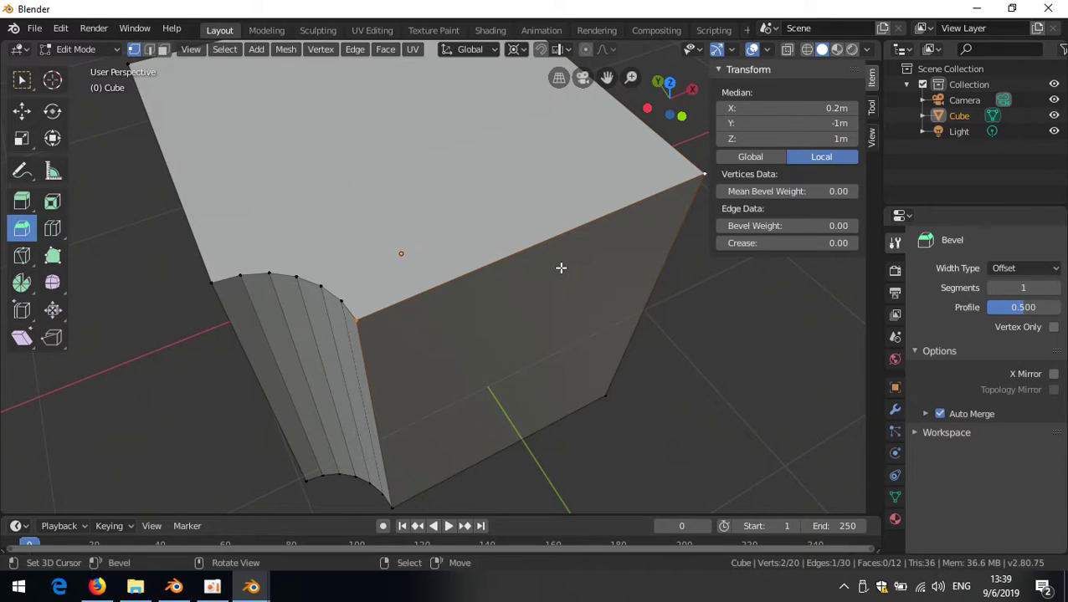
{"action": "scroll", "coordinate": [560, 267], "scroll_direction": "down", "scroll_amount": 4}
{"action": "middle_click_drag", "start_coordinate": [508, 251], "coordinate": [468, 292], "text": "shift"}
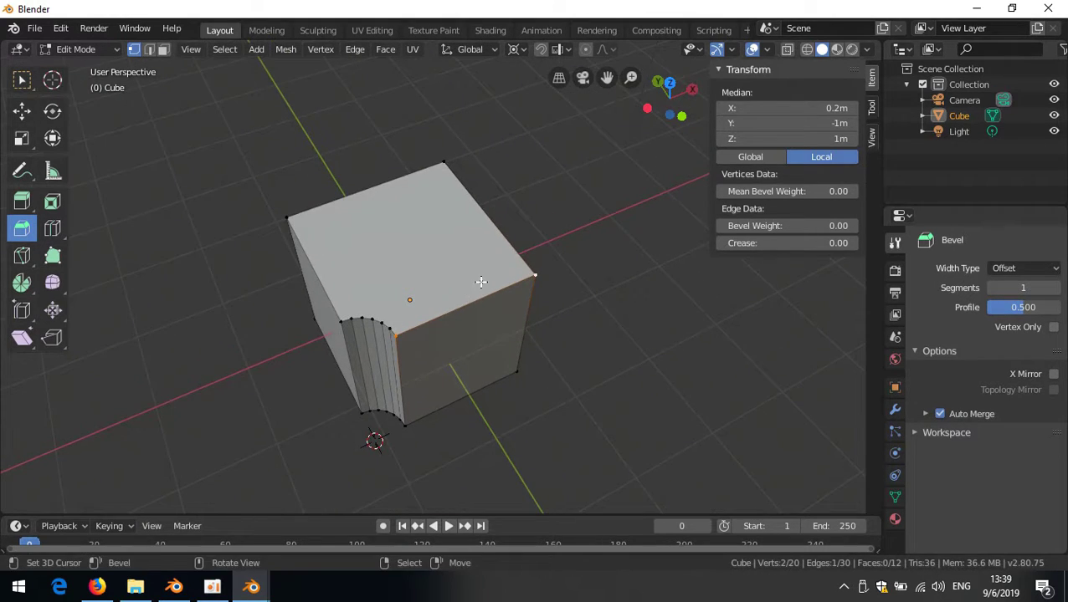
{"action": "left_click", "coordinate": [872, 116]}
{"action": "left_click", "coordinate": [872, 136]}
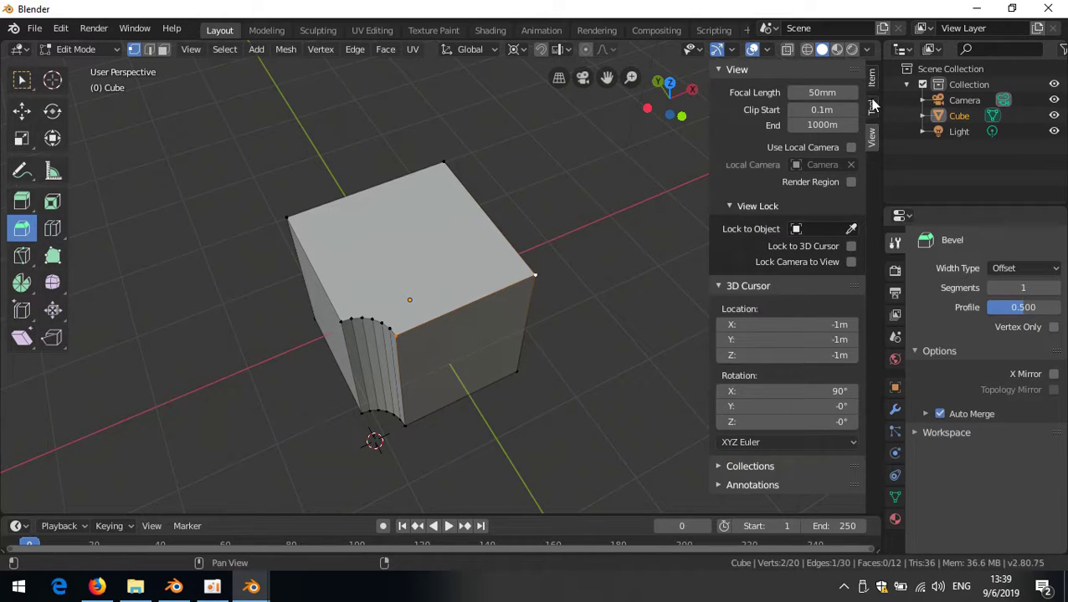
{"action": "left_click", "coordinate": [870, 79]}
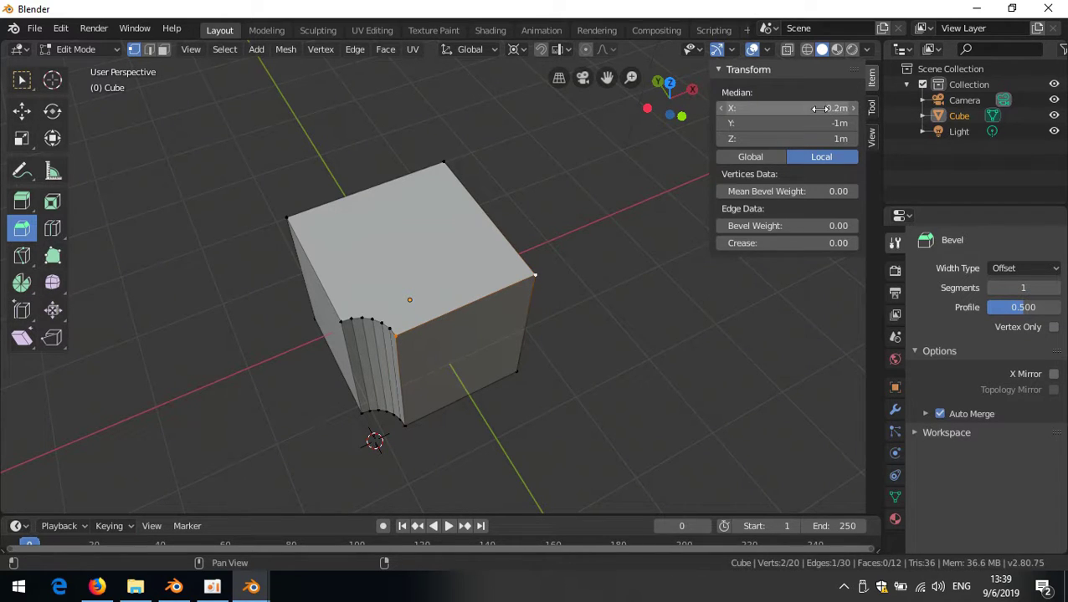
Step: In the viewport overlays, show the Z axis, toggle the floor off and on, and turn the grid off
{"action": "left_click", "coordinate": [767, 48]}
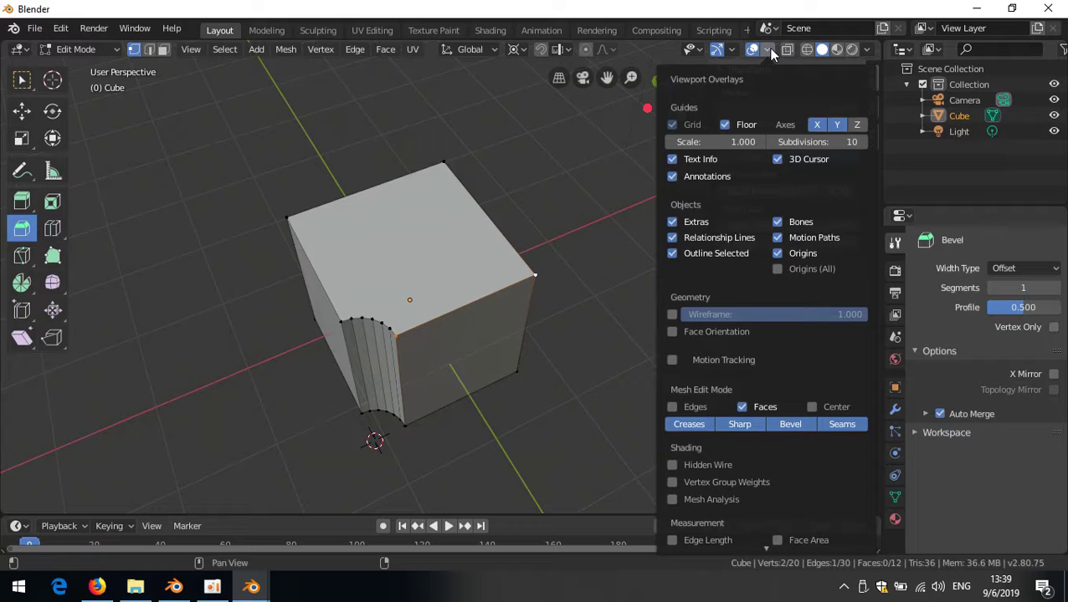
{"action": "left_click", "coordinate": [856, 125]}
{"action": "left_click", "coordinate": [672, 124]}
{"action": "left_click", "coordinate": [672, 124]}
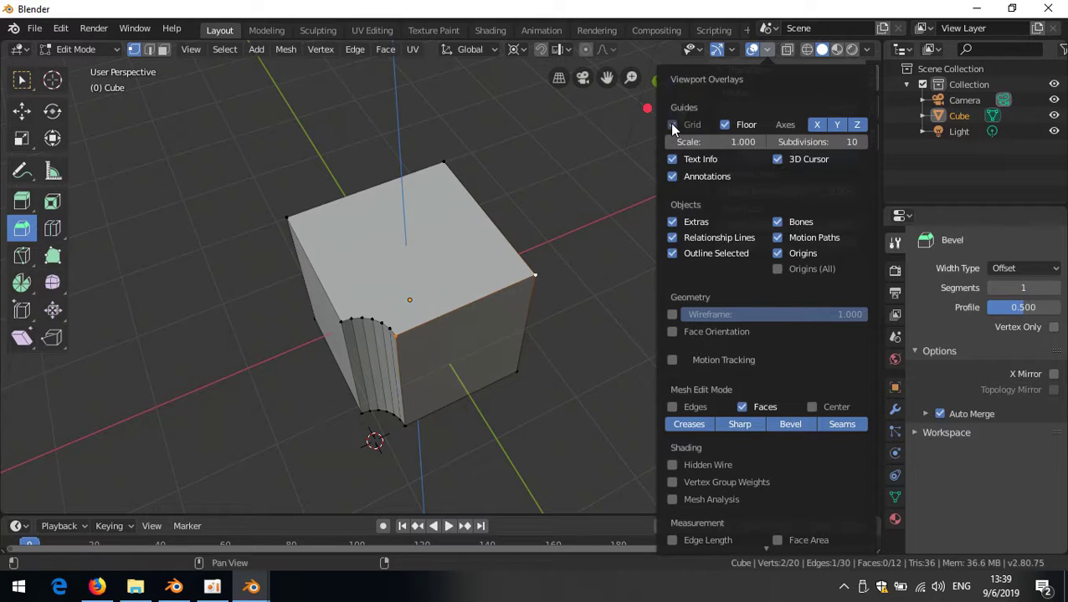
{"action": "left_click", "coordinate": [724, 125]}
{"action": "left_click", "coordinate": [724, 124]}
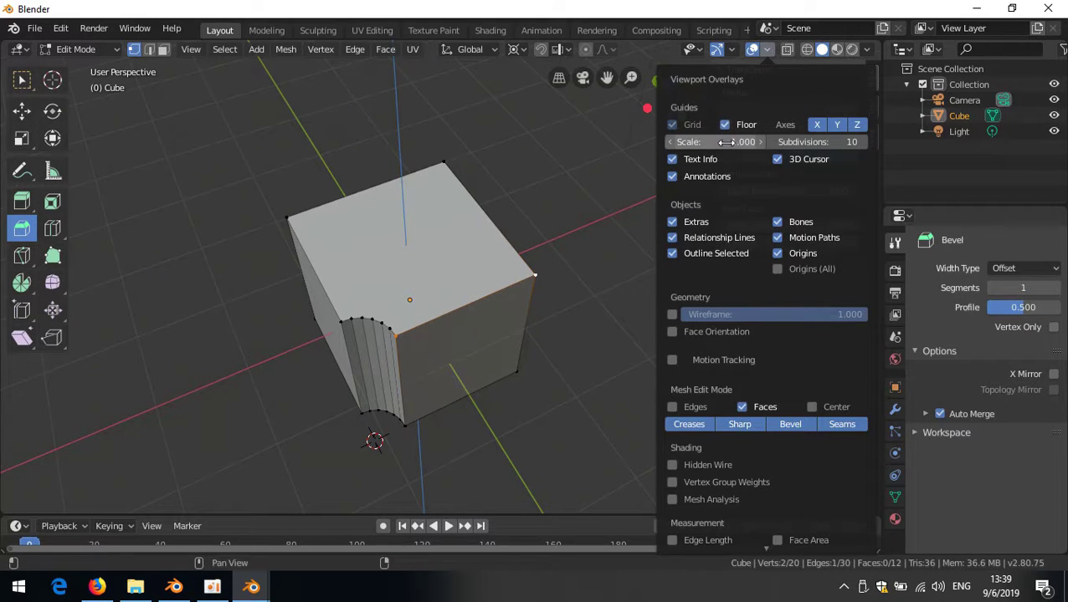
{"action": "left_click", "coordinate": [671, 126]}
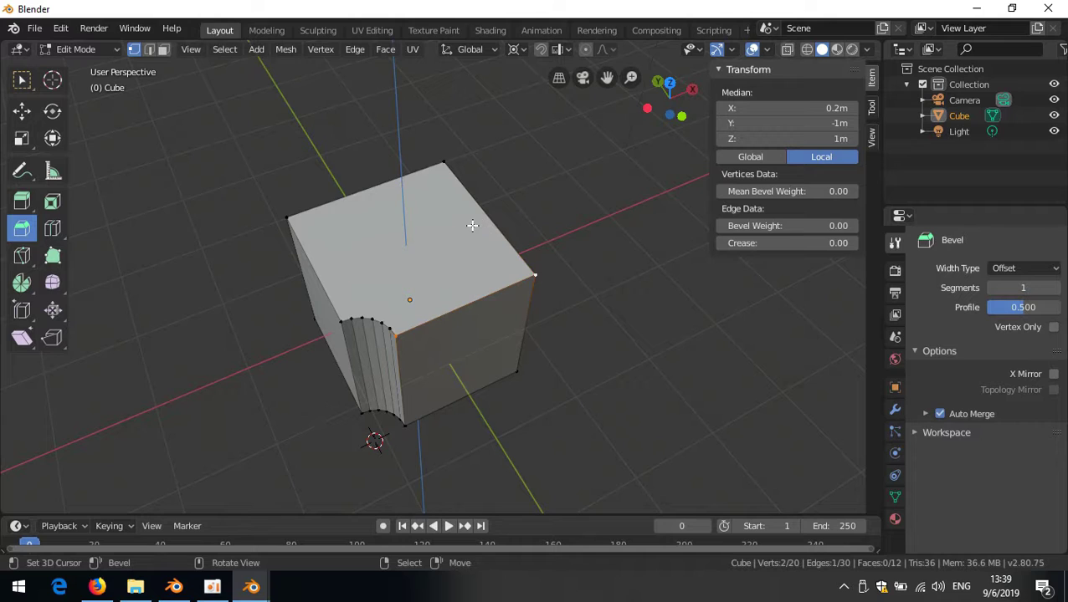
Step: In the front orthographic view, turn the grid overlay back on
{"action": "key", "text": "KP_1"}
{"action": "scroll", "coordinate": [534, 219], "scroll_direction": "down", "scroll_amount": 4}
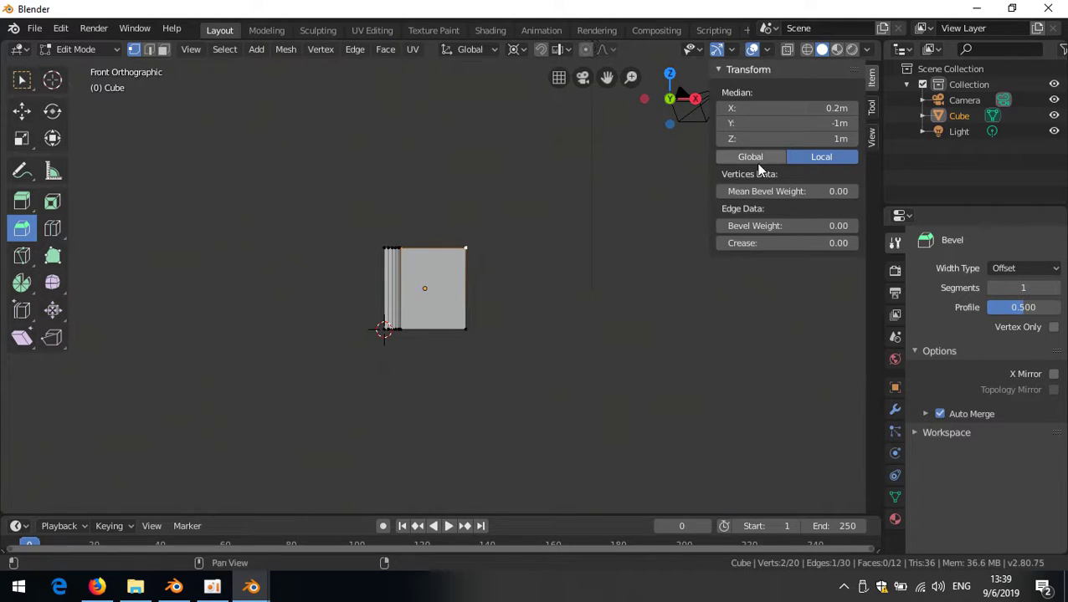
{"action": "left_click", "coordinate": [768, 50]}
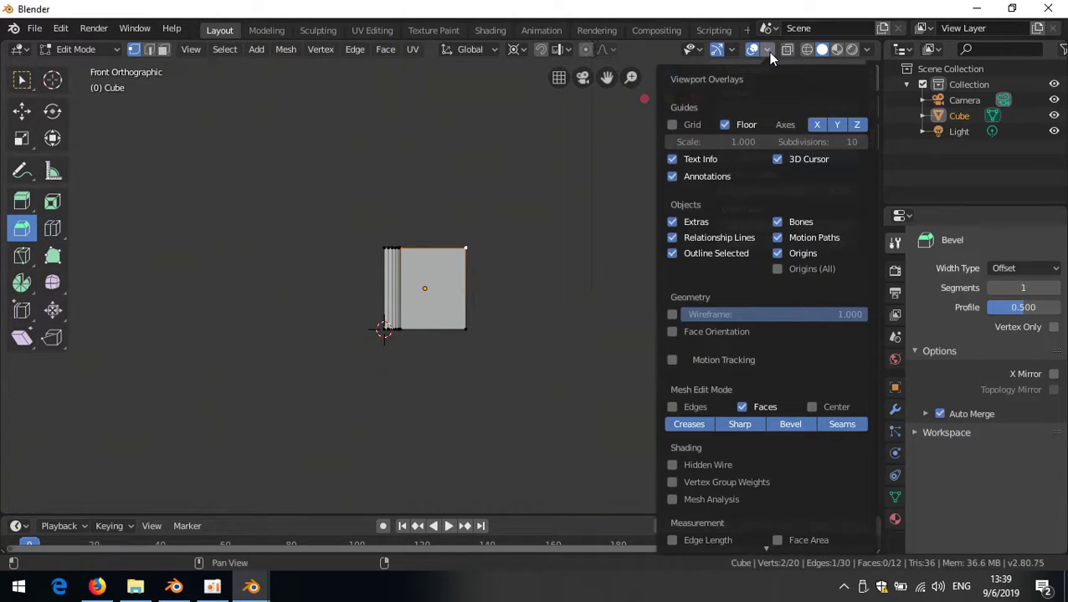
{"action": "left_click", "coordinate": [671, 124]}
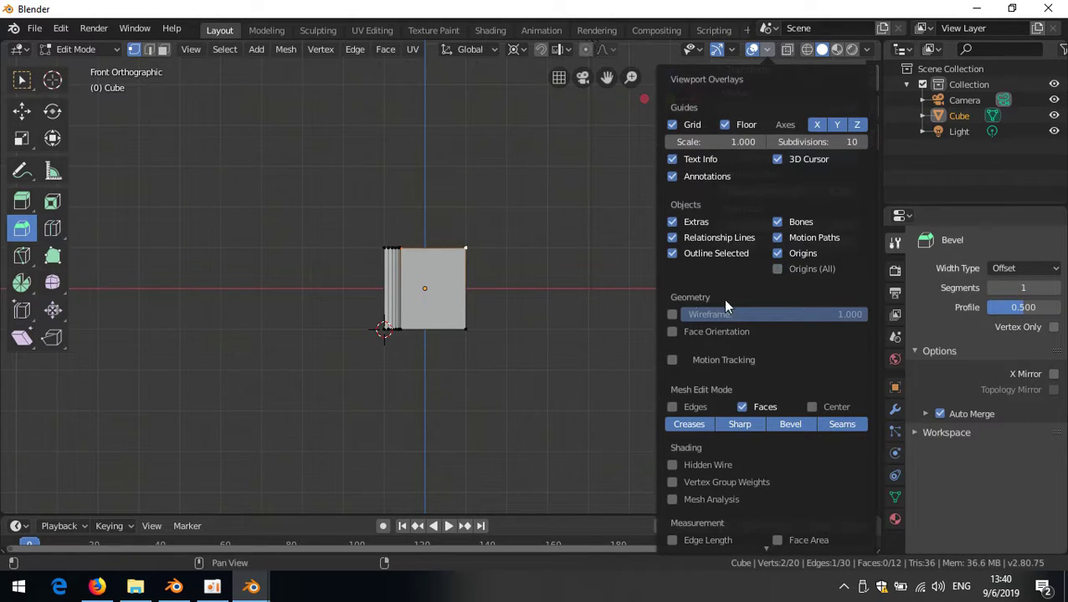
Step: Enable the Edge Length measurement overlay, check it on the selected top edge, and hide the sidebar
{"action": "scroll", "coordinate": [752, 287], "scroll_direction": "down", "scroll_amount": 3}
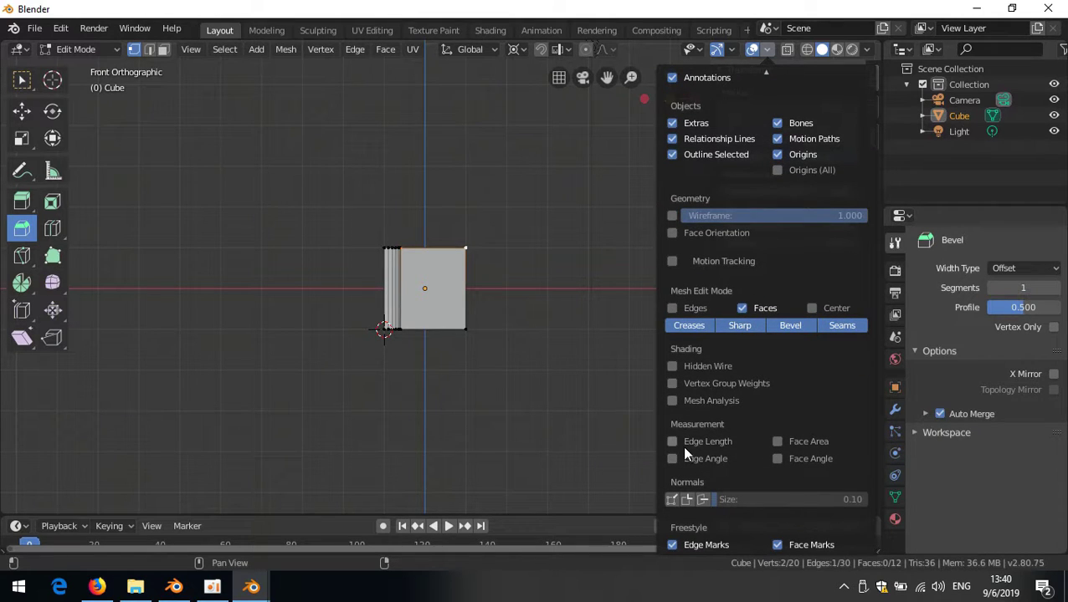
{"action": "middle_click_drag", "start_coordinate": [419, 281], "coordinate": [482, 337]}
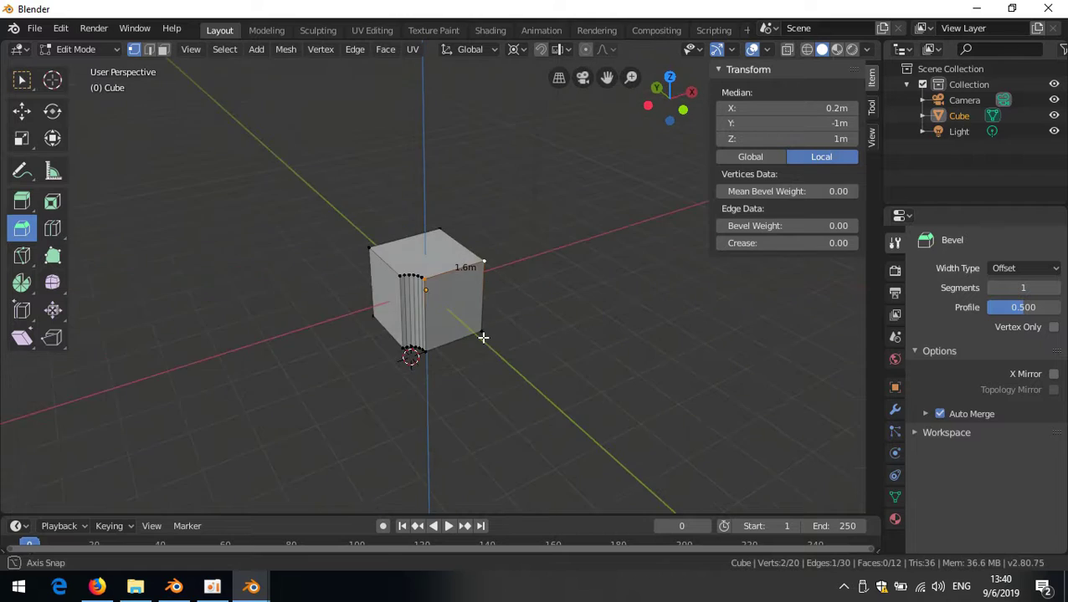
{"action": "scroll", "coordinate": [483, 334], "scroll_direction": "up", "scroll_amount": 4}
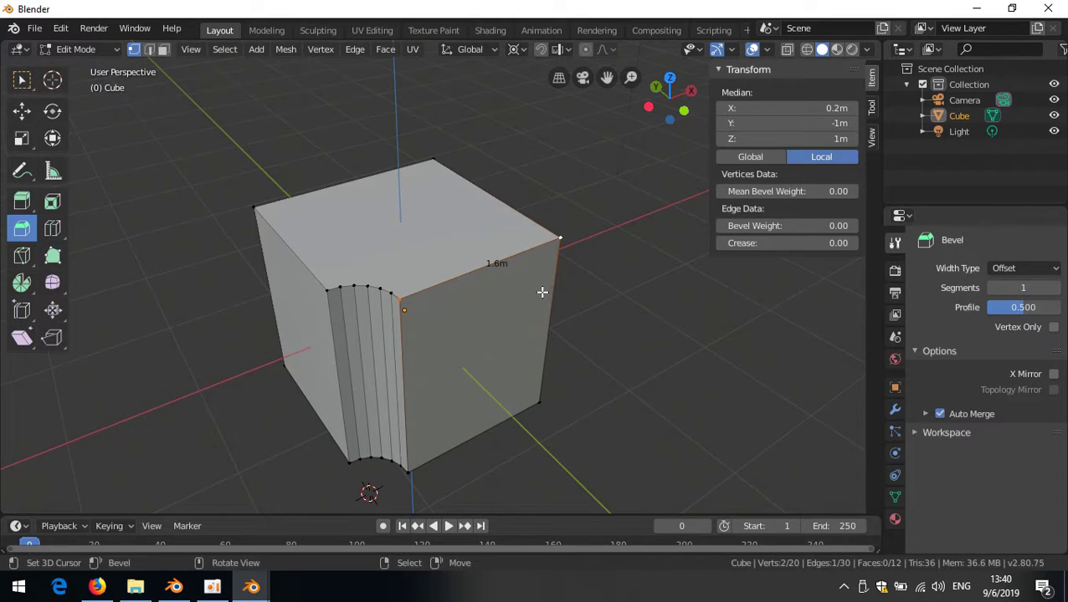
{"action": "key", "text": "n"}
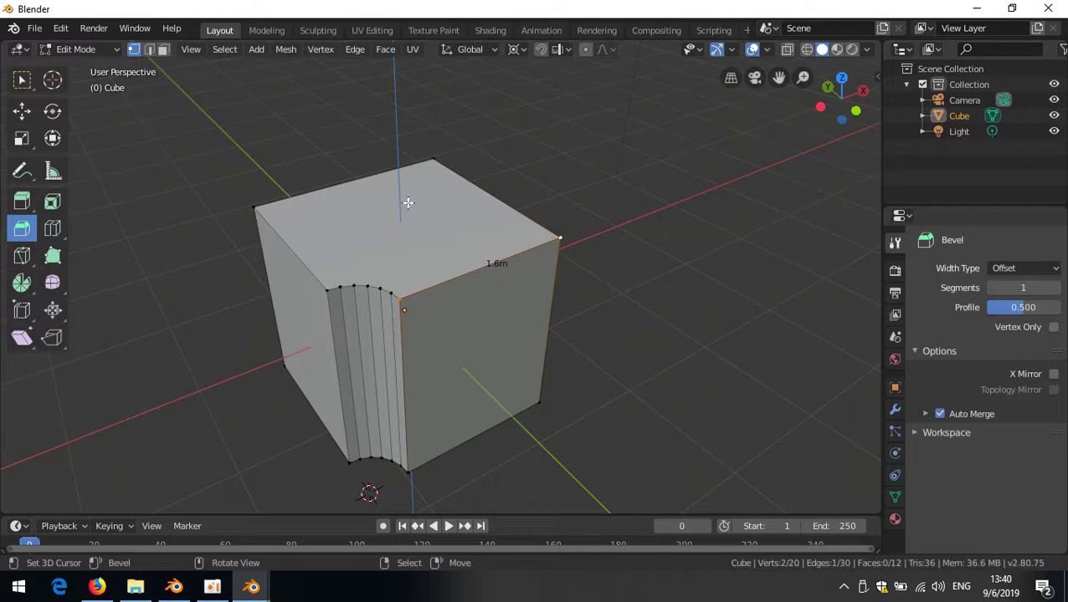
Step: Cycle through the edge and face select modes, return to vertex select, and activate the Spin tool
{"action": "left_click", "coordinate": [154, 50]}
{"action": "left_click", "coordinate": [164, 50]}
{"action": "left_click", "coordinate": [149, 49]}
{"action": "left_click", "coordinate": [134, 50]}
{"action": "left_click", "coordinate": [25, 285]}
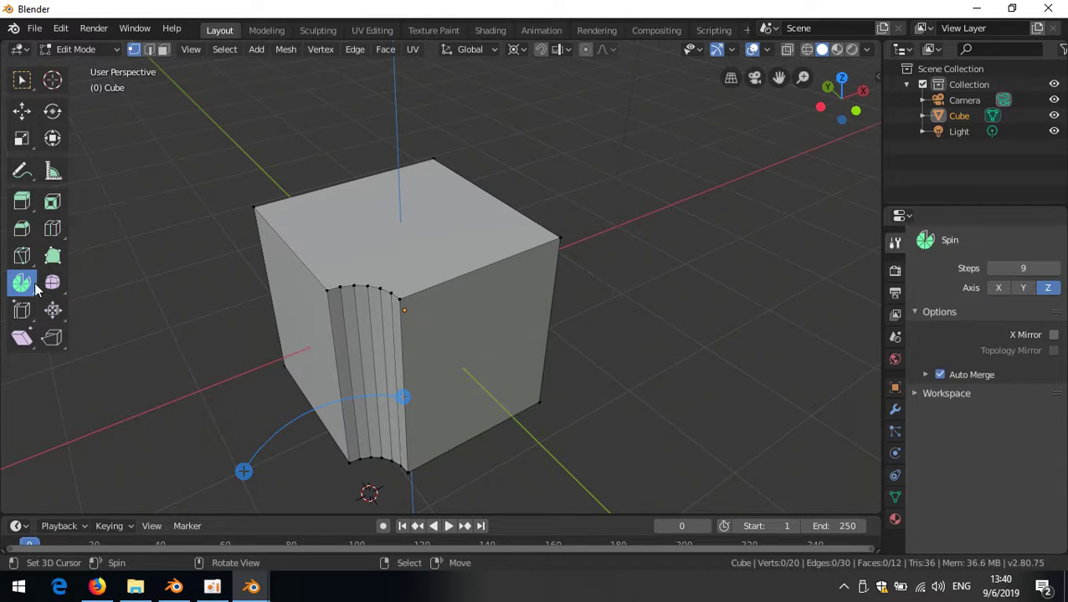
Step: Select the cube's side face at the positive X end and extrude it outward by 2 m
{"action": "scroll", "coordinate": [308, 298], "scroll_direction": "down", "scroll_amount": 4}
{"action": "middle_click_drag", "start_coordinate": [505, 360], "coordinate": [347, 389]}
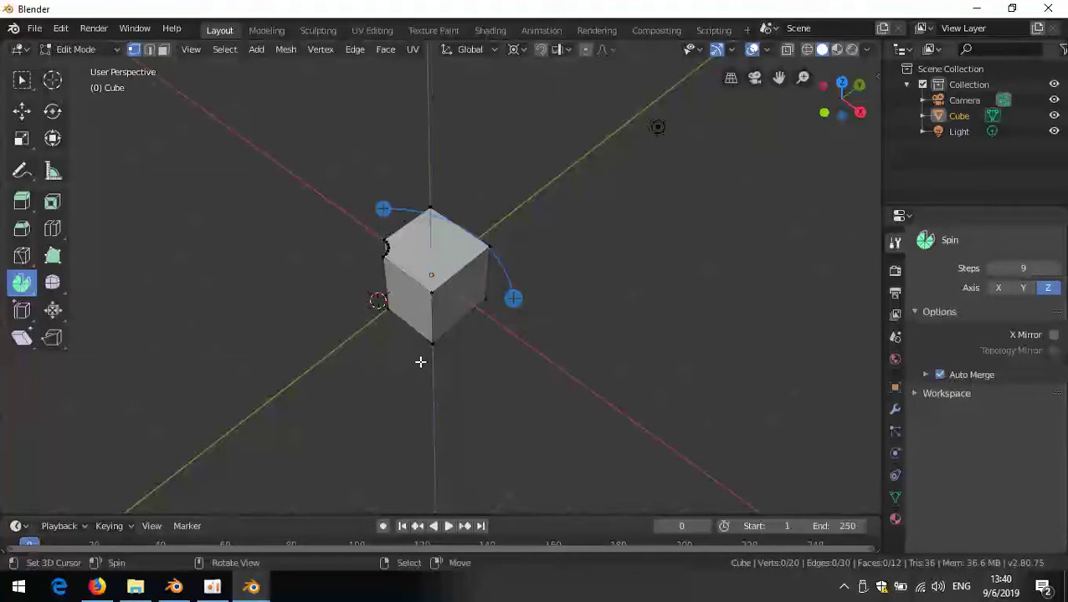
{"action": "left_click", "coordinate": [469, 303]}
{"action": "key", "text": "e"}
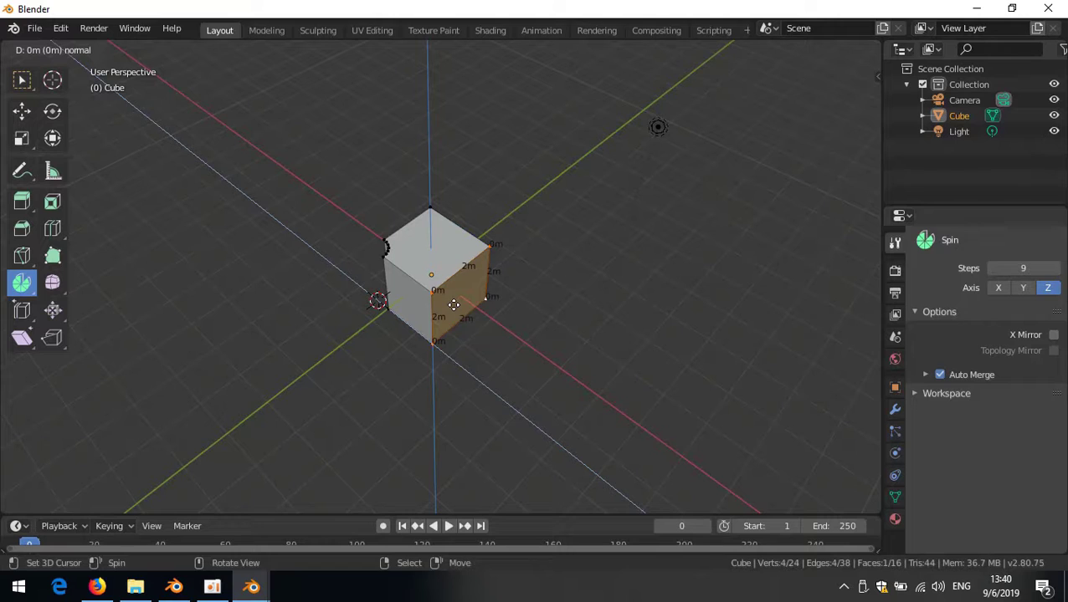
{"action": "left_click", "coordinate": [503, 370], "text": "ctrl"}
{"action": "middle_click_drag", "start_coordinate": [436, 365], "coordinate": [296, 317]}
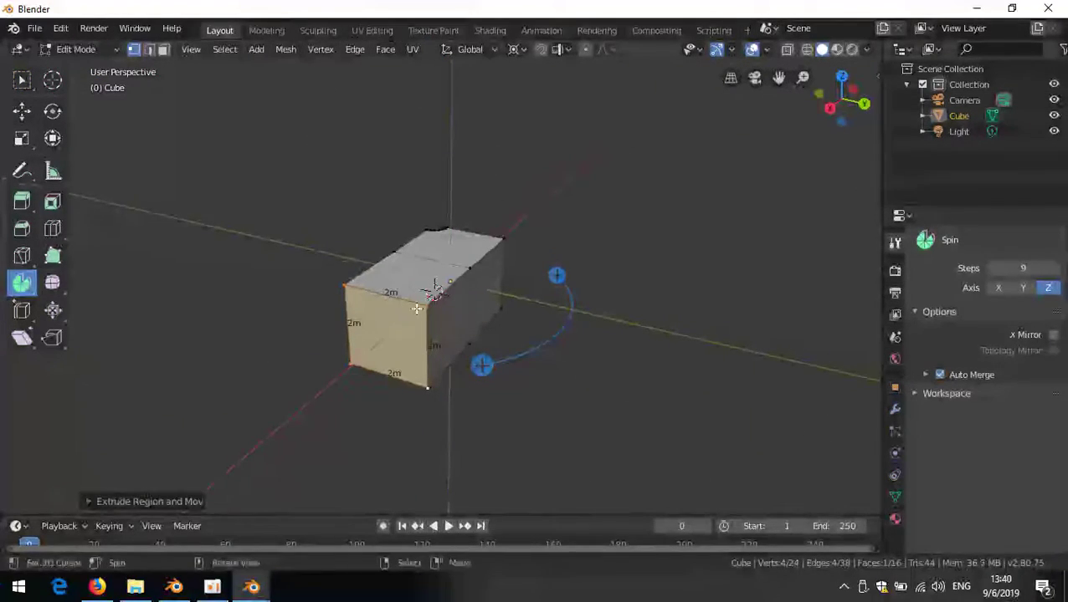
Step: Inset the extension's positive Y side face to about 1.18 m square and extrude it outward into a long arm
{"action": "left_click", "coordinate": [426, 381]}
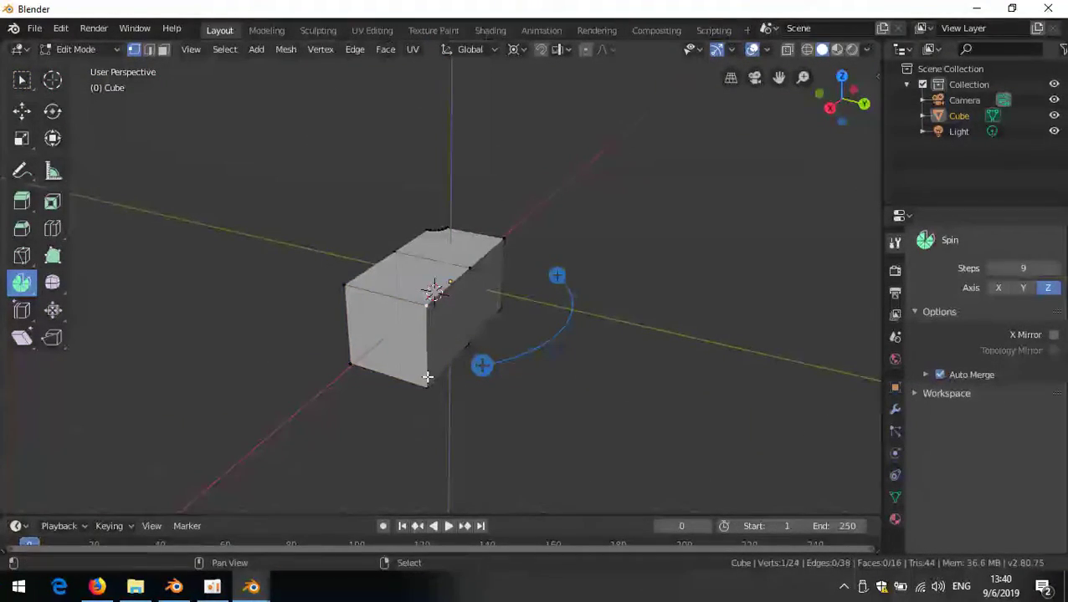
{"action": "left_click", "coordinate": [487, 333], "text": "shift"}
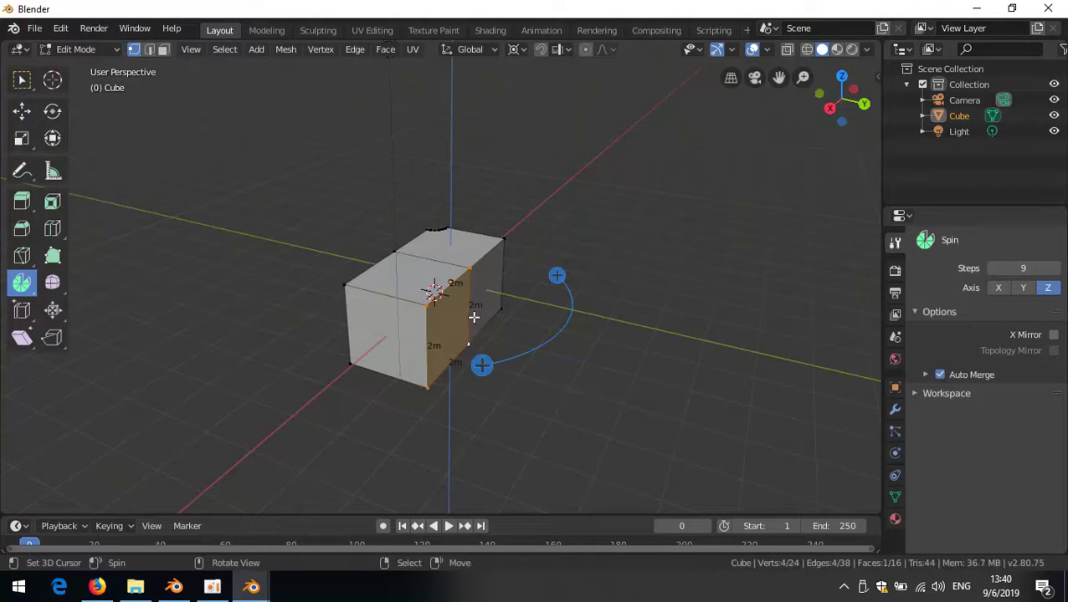
{"action": "key", "text": "i"}
{"action": "left_click", "coordinate": [454, 326]}
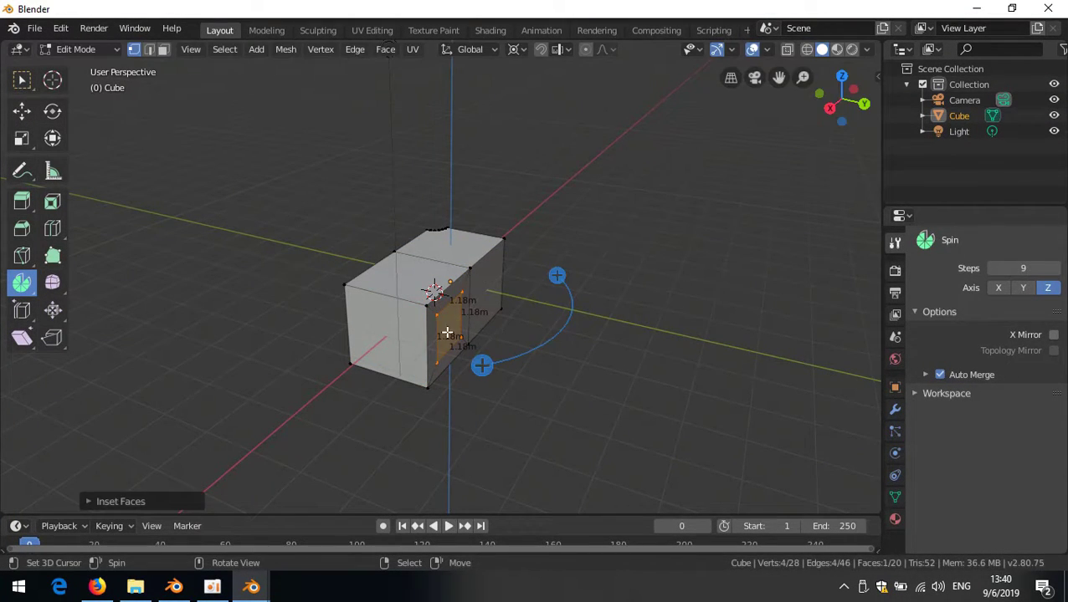
{"action": "key", "text": "e"}
{"action": "left_click", "coordinate": [516, 305]}
{"action": "middle_click_drag", "start_coordinate": [516, 304], "coordinate": [493, 346]}
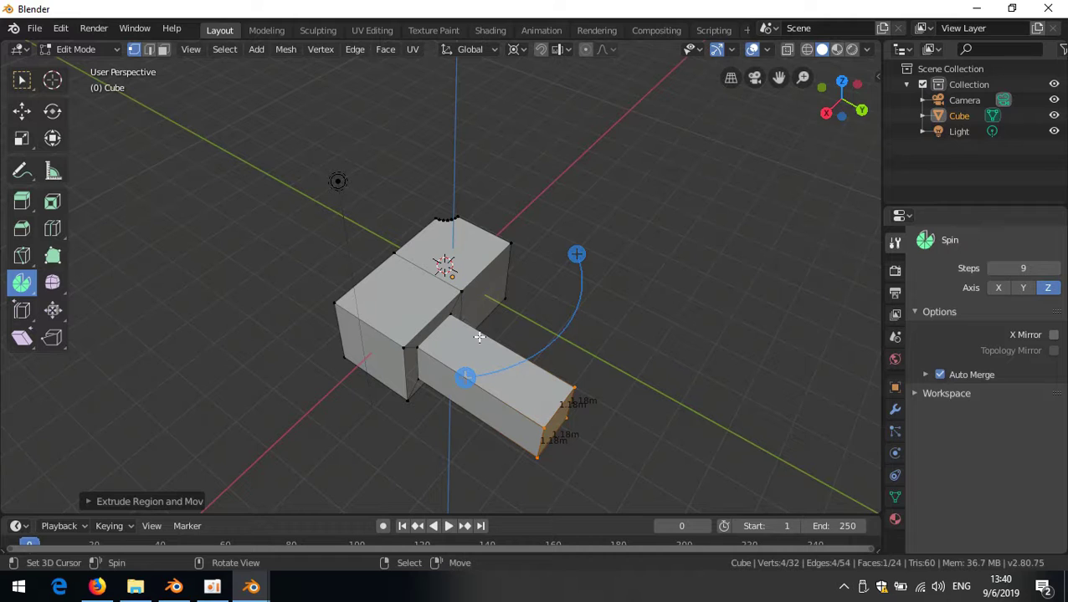
Step: Snap the 3D cursor to the cube's top corner vertex at the negative X, positive Y end
{"action": "left_click", "coordinate": [511, 243]}
{"action": "key", "text": "shift+s"}
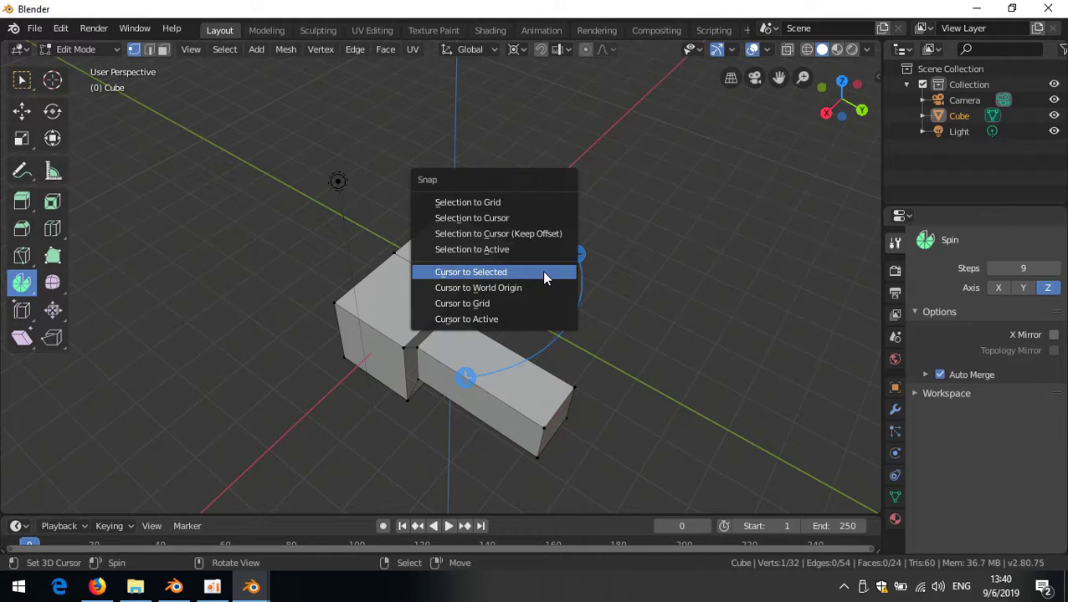
{"action": "left_click", "coordinate": [543, 272]}
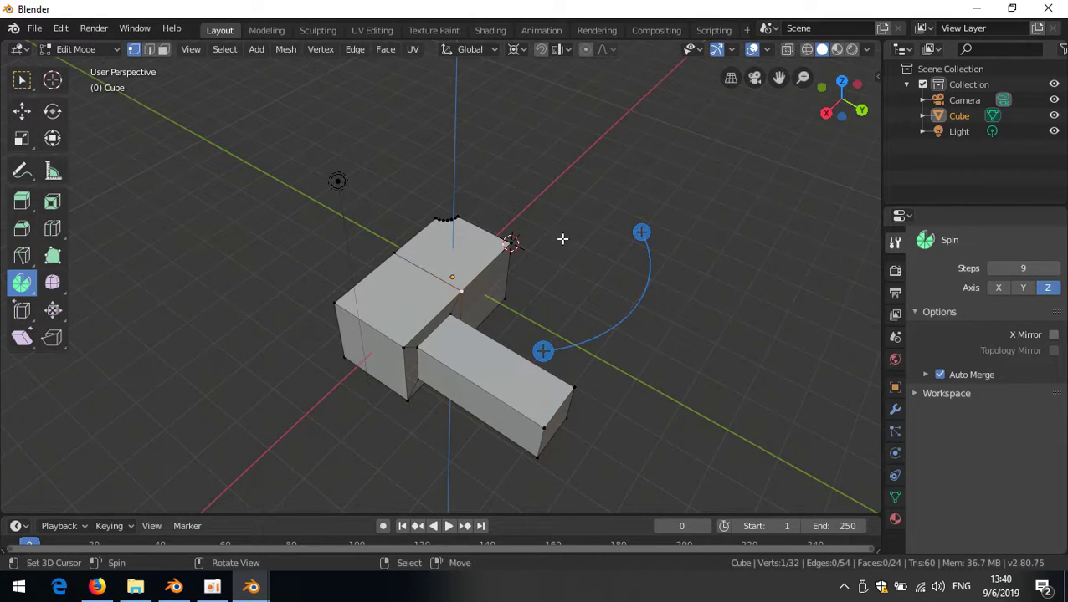
Step: Try to spin the block's top middle vertex about Z around the 3D cursor, tilt the spin axis, and undo the spin
{"action": "key", "text": "KP_7"}
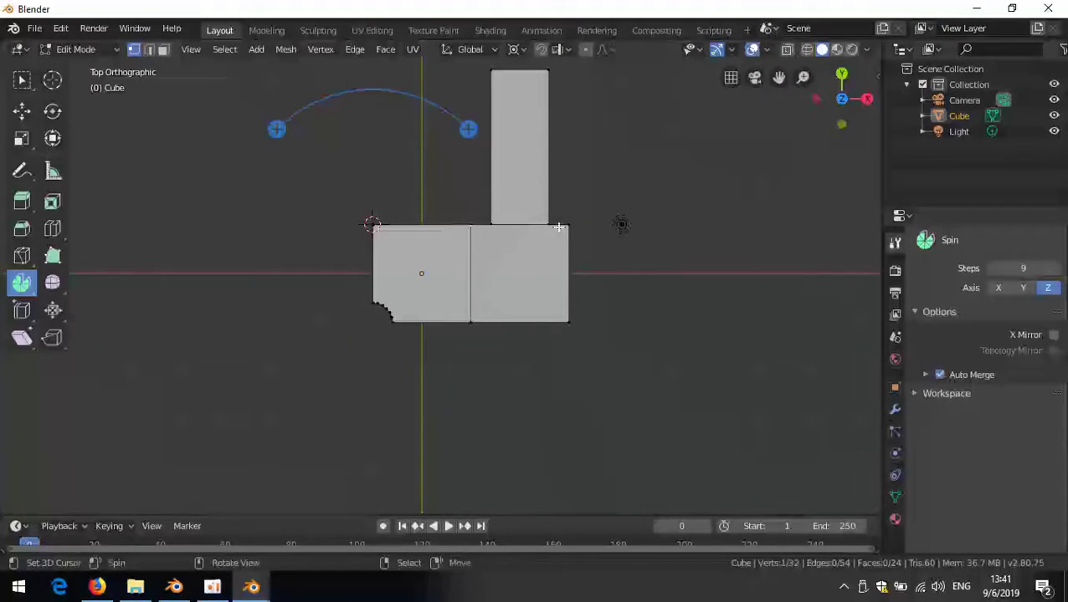
{"action": "key", "text": "KP_5"}
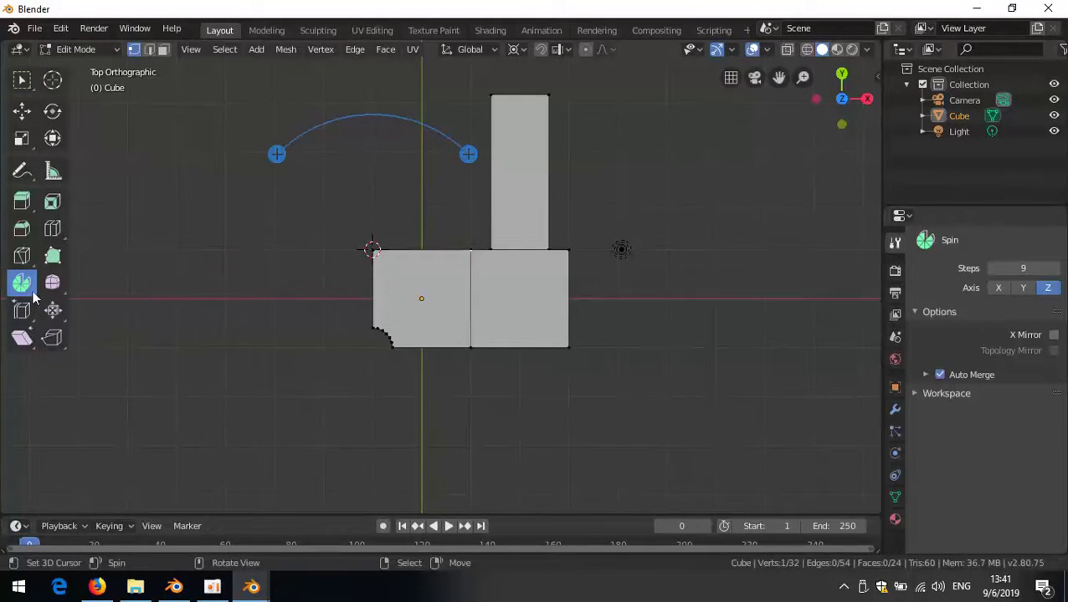
{"action": "left_click_drag", "start_coordinate": [468, 154], "coordinate": [295, 357]}
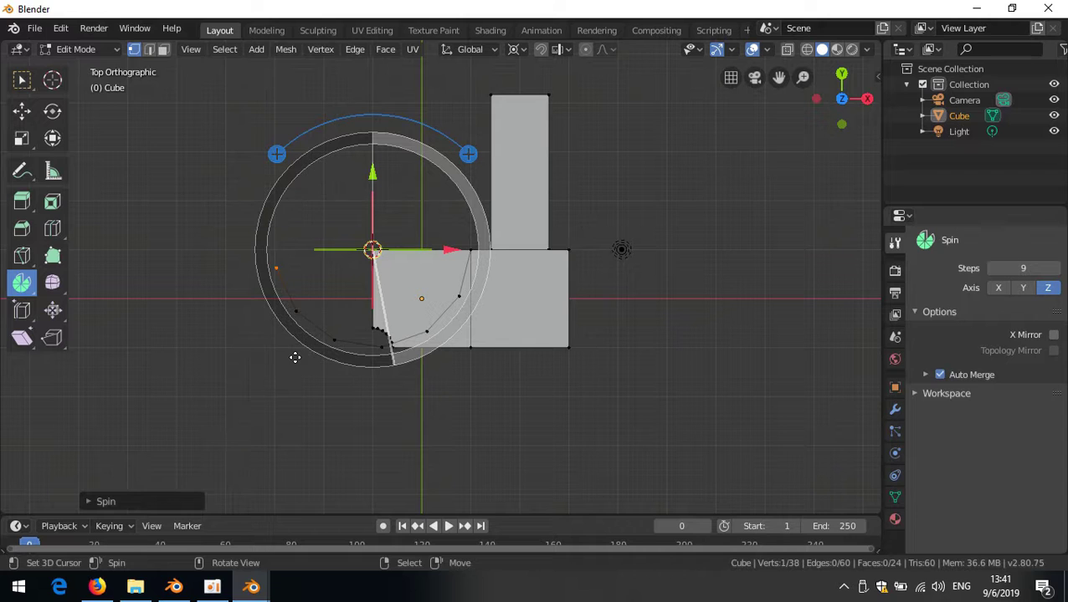
{"action": "middle_click_drag", "start_coordinate": [381, 381], "coordinate": [391, 315]}
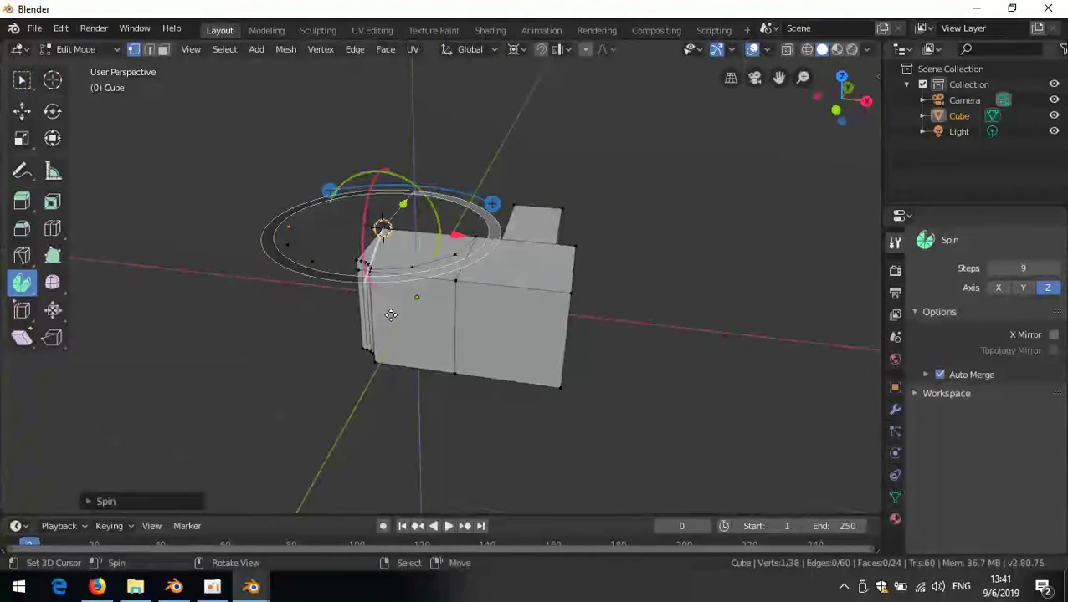
{"action": "middle_click_drag", "start_coordinate": [388, 315], "coordinate": [456, 170]}
{"action": "left_click_drag", "start_coordinate": [456, 170], "coordinate": [530, 238]}
{"action": "middle_click_drag", "start_coordinate": [531, 238], "coordinate": [513, 306]}
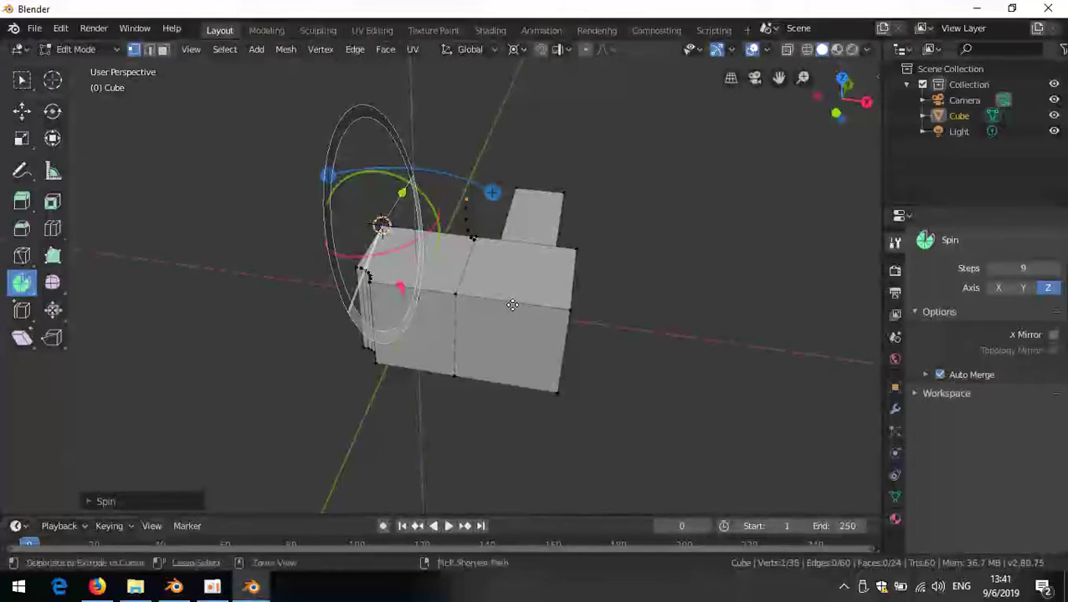
{"action": "key", "text": "ctrl+z"}
{"action": "middle_click_drag", "start_coordinate": [451, 217], "coordinate": [374, 226]}
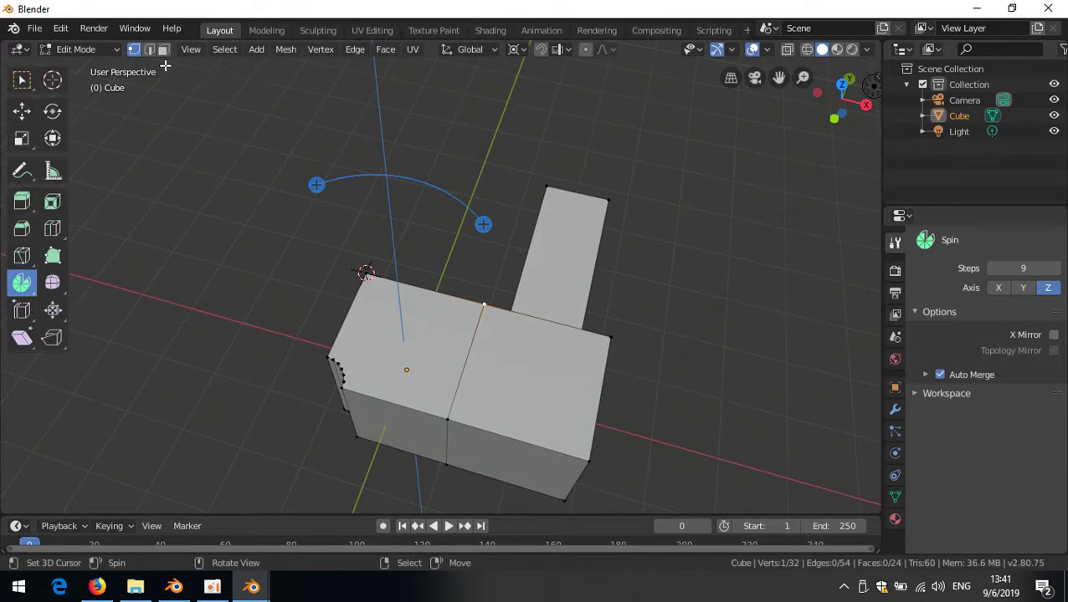
Step: Show the Tool Settings bar in the viewport and look through its mesh Options
{"action": "left_click", "coordinate": [192, 49]}
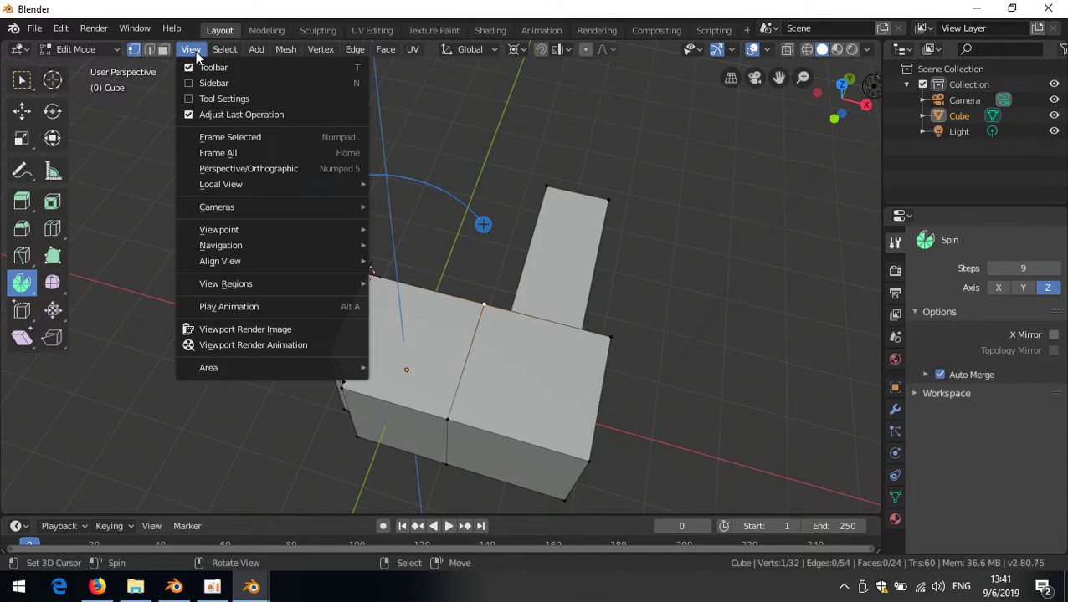
{"action": "left_click", "coordinate": [191, 98]}
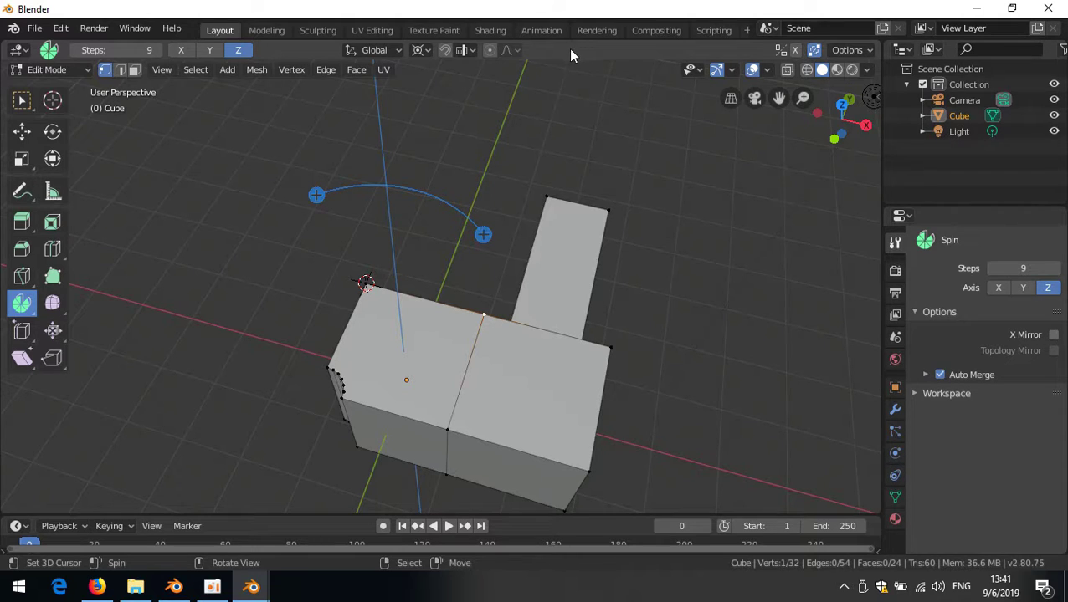
{"action": "left_click", "coordinate": [845, 51]}
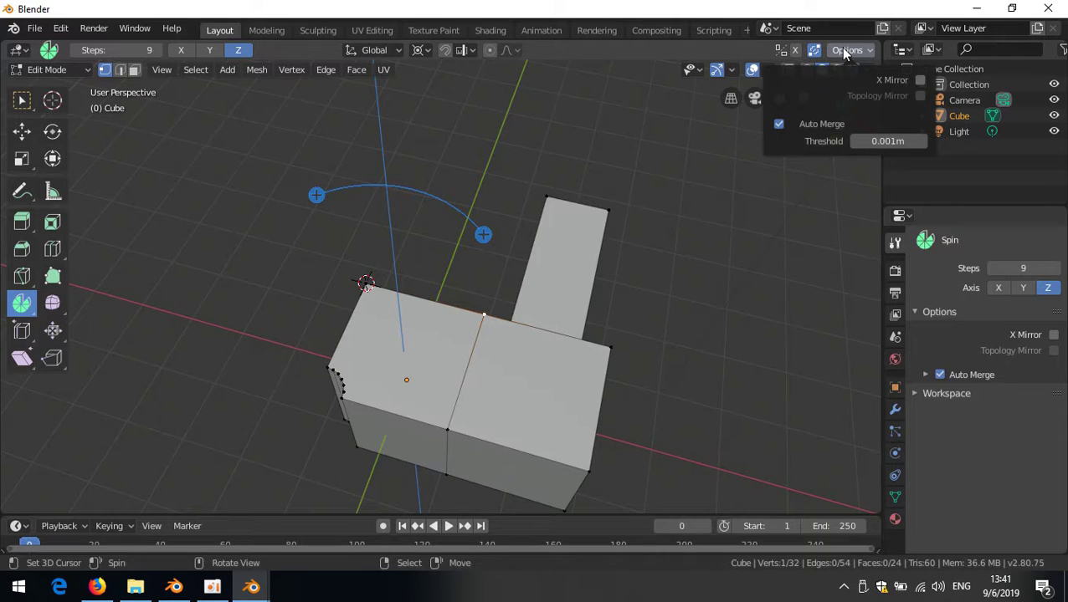
{"action": "left_click", "coordinate": [842, 50]}
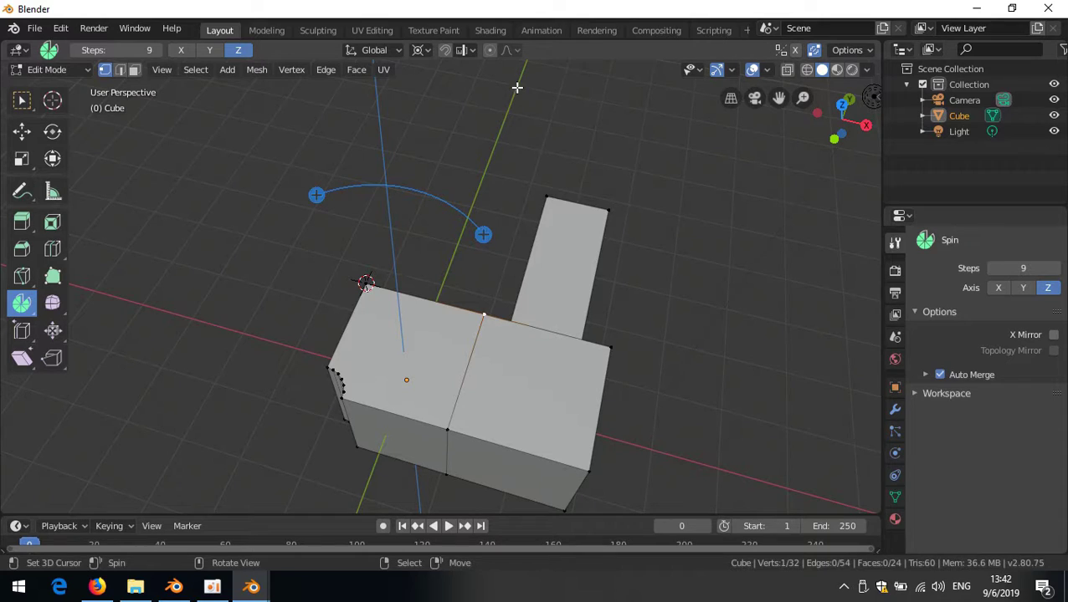
Step: Enable the X and Y axes alongside Z for Spin, and spin the notch's top vertex about X around the 3D cursor
{"action": "left_click", "coordinate": [209, 52], "text": "shift"}
{"action": "left_click", "coordinate": [181, 52], "text": "shift"}
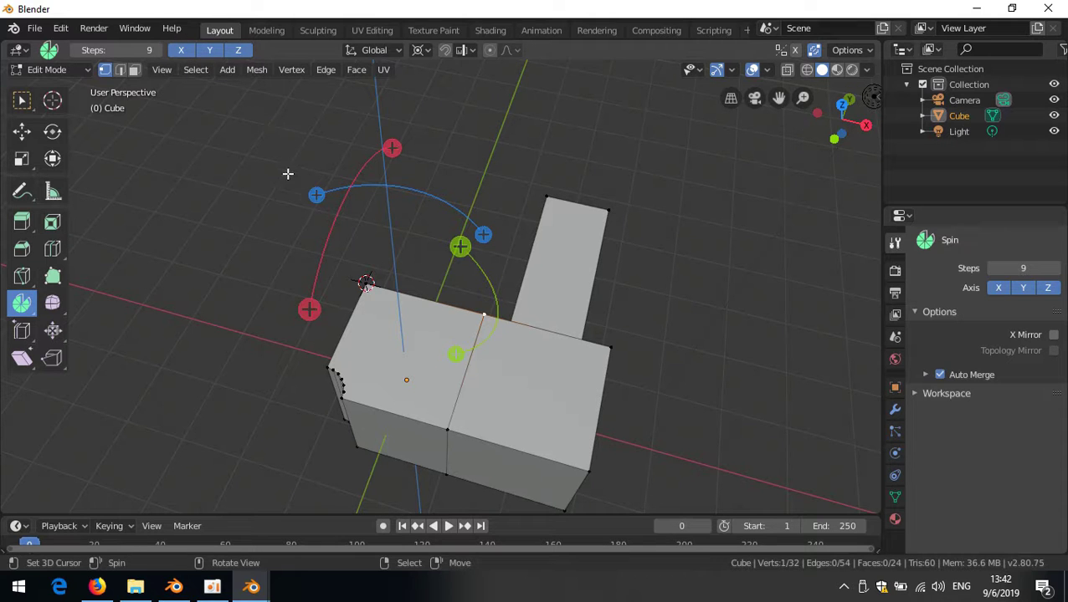
{"action": "middle_click_drag", "start_coordinate": [340, 295], "coordinate": [264, 323]}
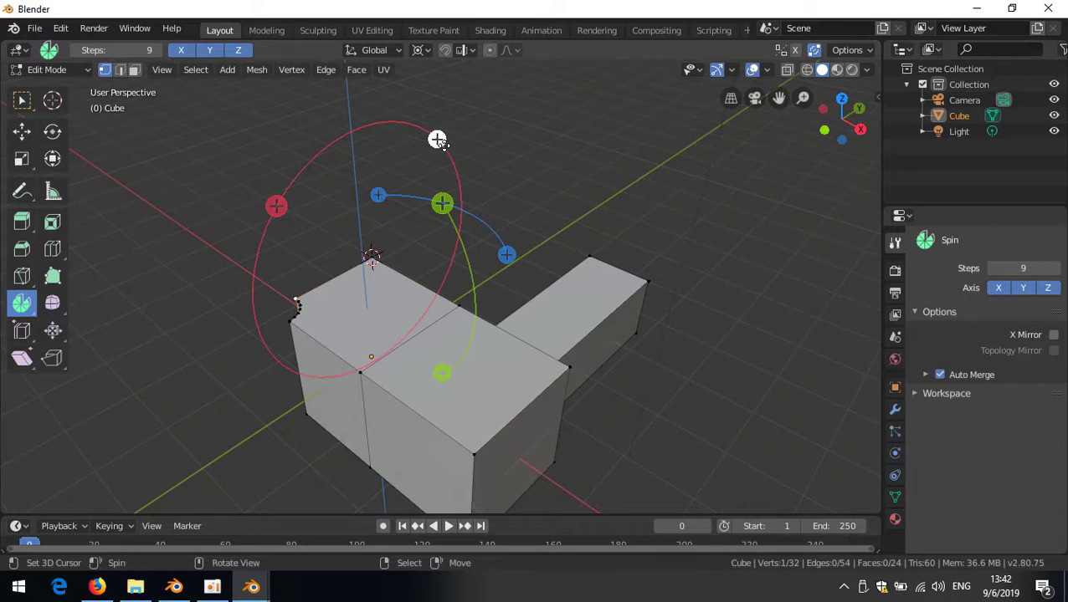
{"action": "left_click_drag", "start_coordinate": [436, 138], "coordinate": [452, 270]}
{"action": "mouse_move", "coordinate": [410, 264]}
{"action": "middle_mouse_down"}
{"action": "mouse_move", "coordinate": [395, 268]}
{"action": "mouse_move", "coordinate": [426, 277]}
{"action": "mouse_move", "coordinate": [410, 276]}
{"action": "middle_mouse_up"}
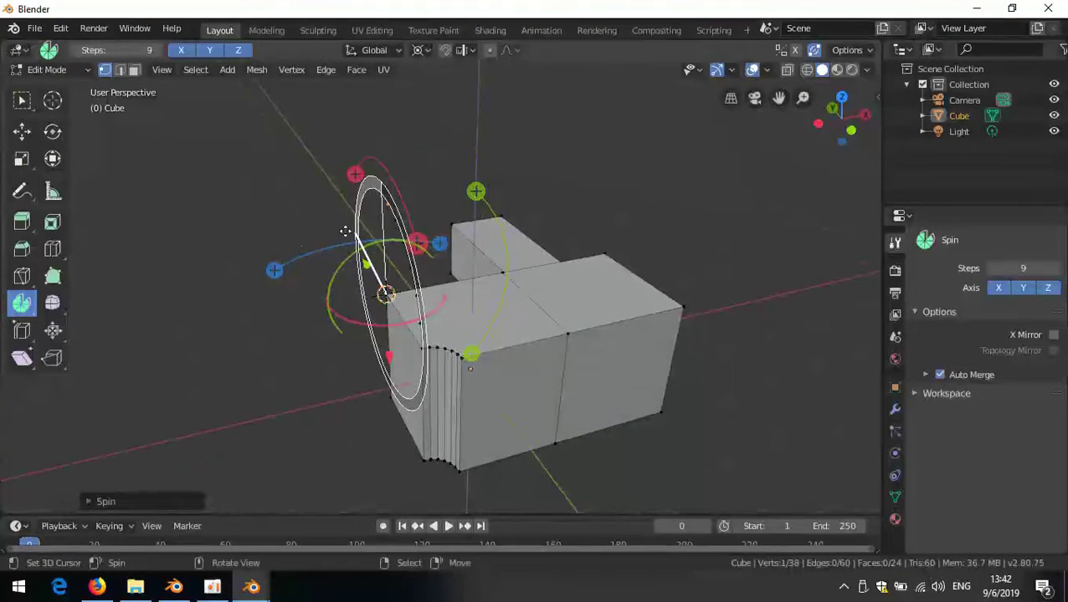
Step: Try to spin the end vertex of the new arc about the Z axis, and undo that spin
{"action": "left_click_drag", "start_coordinate": [275, 272], "coordinate": [394, 301]}
{"action": "middle_click_drag", "start_coordinate": [393, 301], "coordinate": [494, 266]}
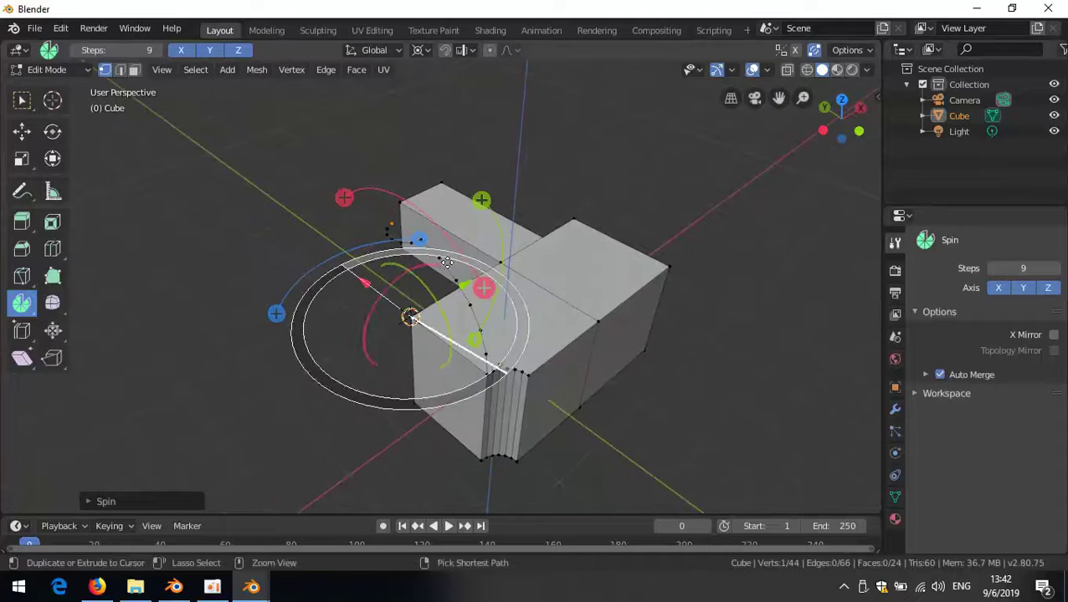
{"action": "key", "text": "alt"}
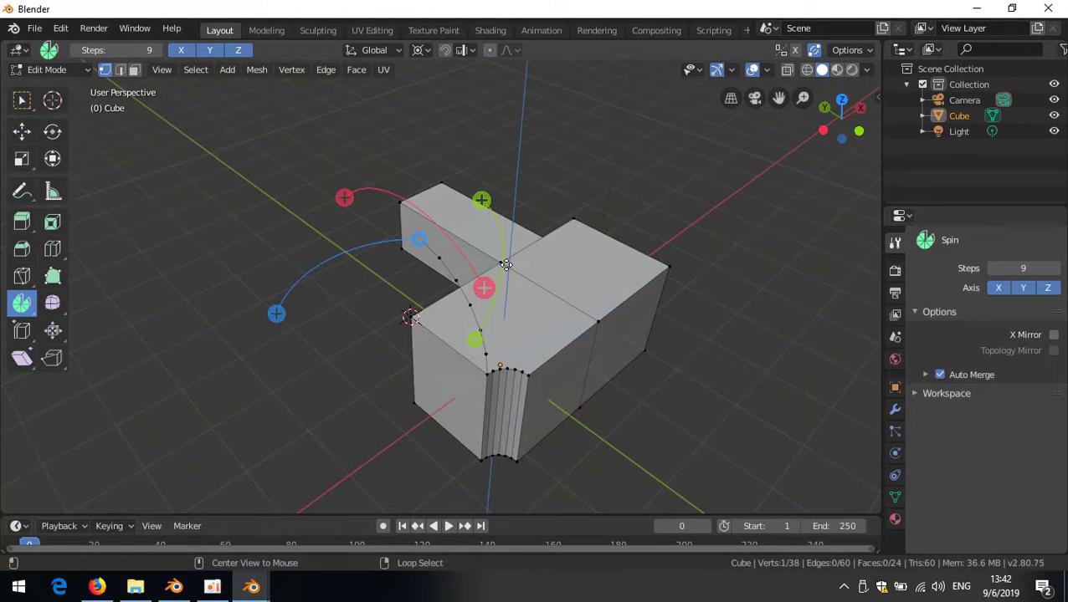
Step: Grow the selection along the whole arc and spin it about Z around the 3D cursor into a dome-like surface
{"action": "key", "text": "ctrl+KP_Add"}
{"action": "key", "text": "ctrl+KP_Add"}
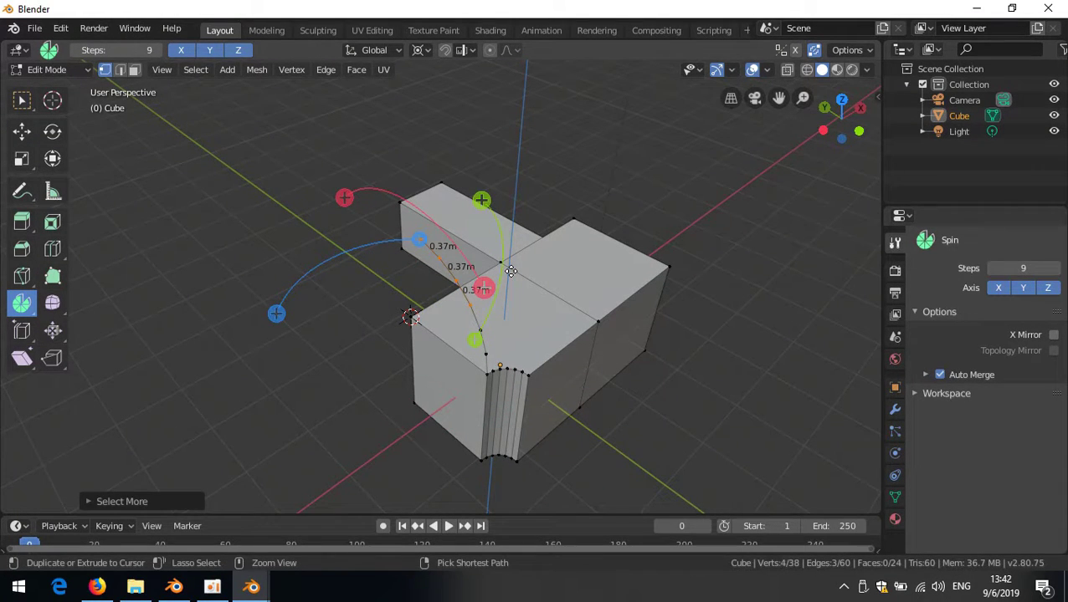
{"action": "key", "text": "ctrl+KP_Add"}
{"action": "key", "text": "ctrl+KP_Add"}
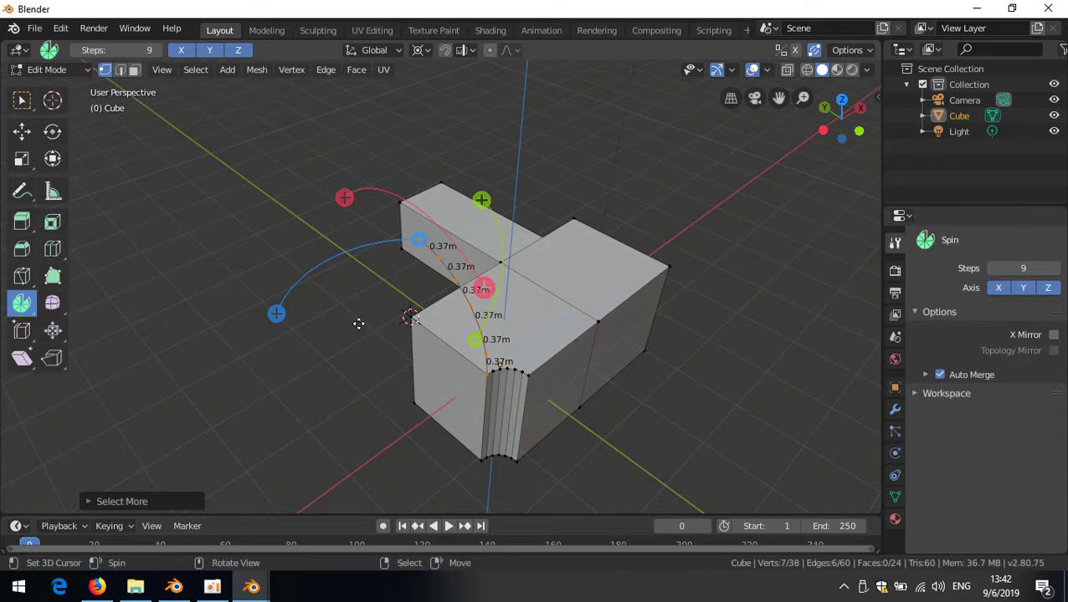
{"action": "left_click_drag", "start_coordinate": [276, 313], "coordinate": [136, 308]}
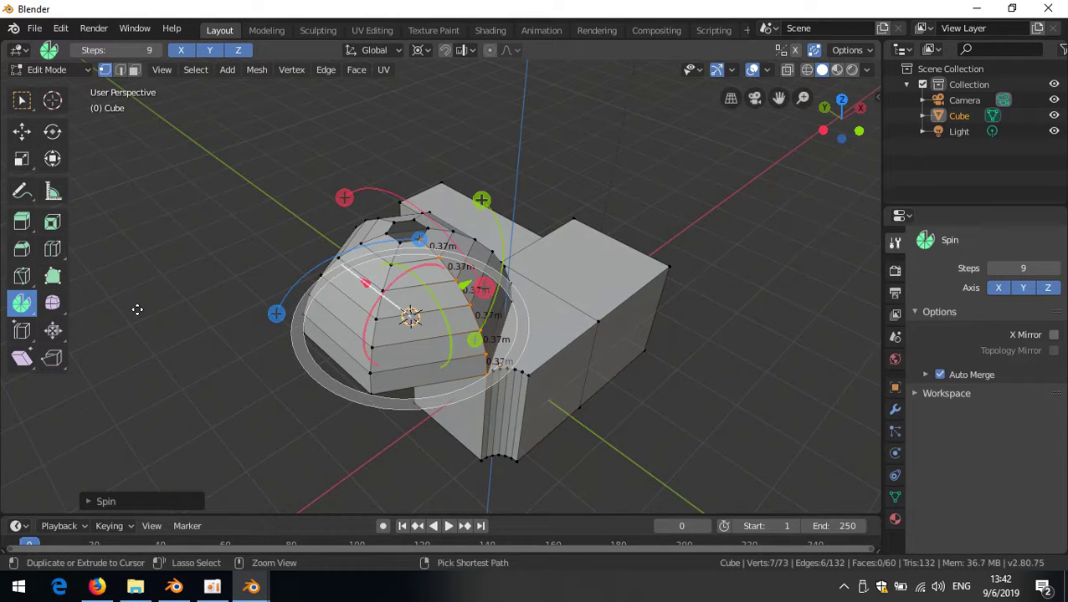
Step: Set the spin's steps to 44 so the dome gets a smoother surface
{"action": "left_click", "coordinate": [90, 502]}
{"action": "left_click_drag", "start_coordinate": [240, 329], "coordinate": [292, 330]}
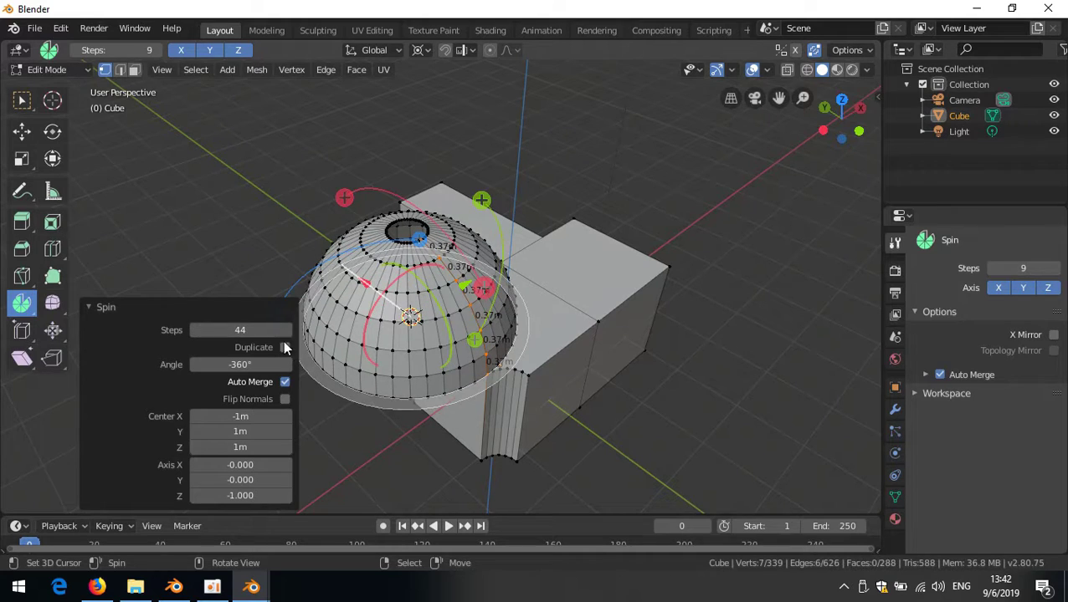
{"action": "middle_click_drag", "start_coordinate": [562, 312], "coordinate": [548, 308]}
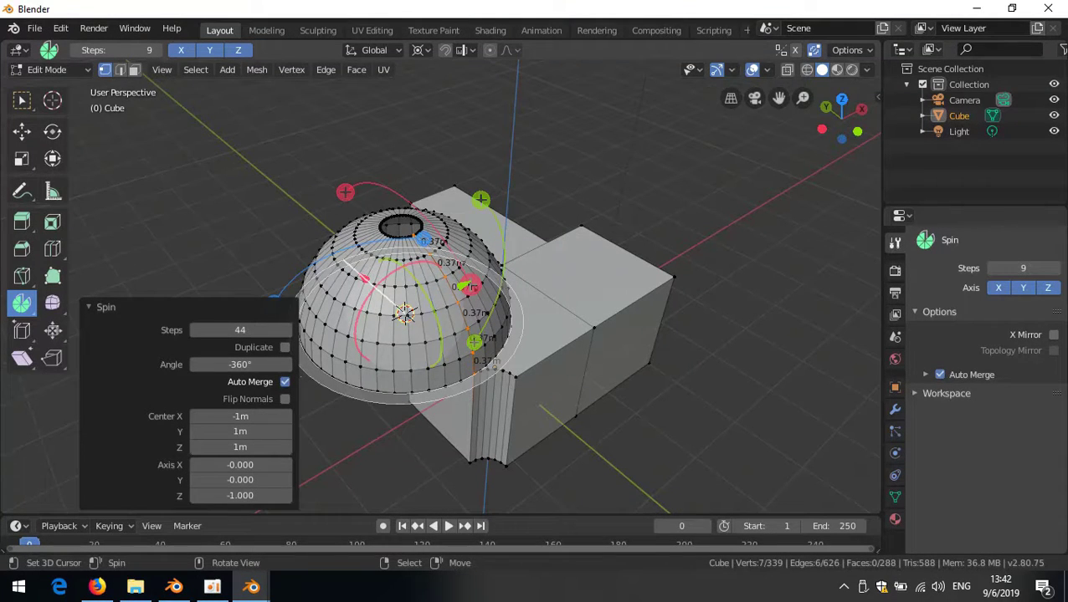
{"action": "left_click", "coordinate": [96, 306]}
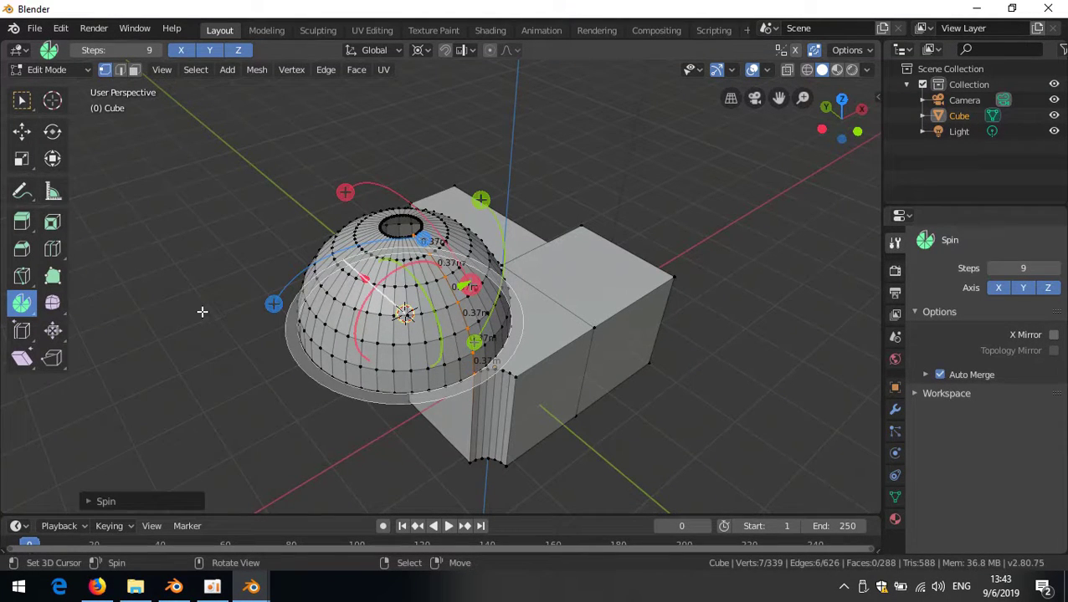
Step: Switch to the Select Box tool and circle-select a curved patch of vertices on the dome
{"action": "left_click", "coordinate": [24, 101]}
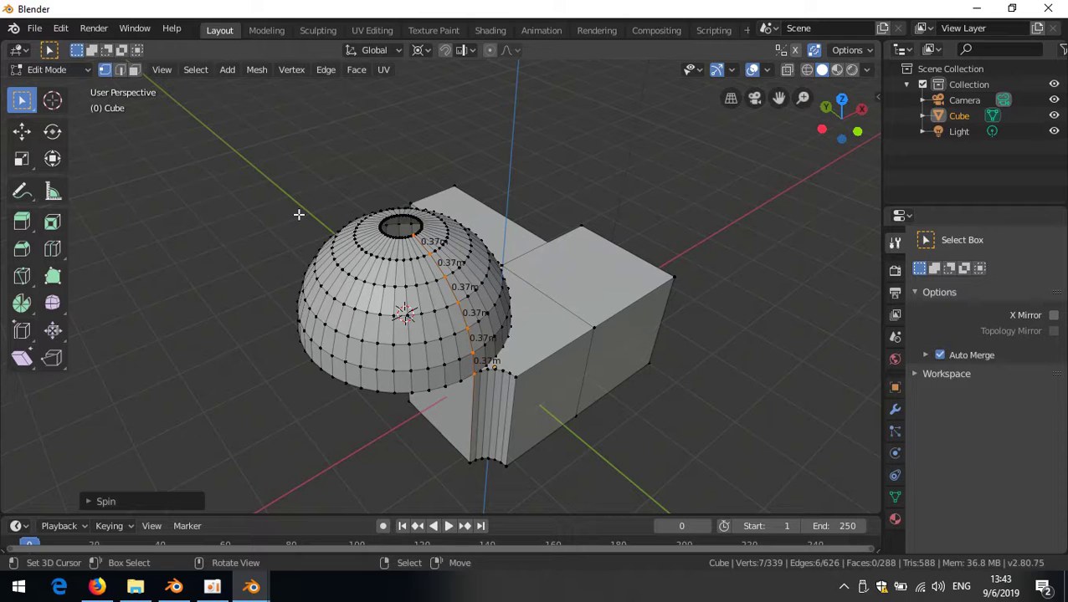
{"action": "left_click_drag", "start_coordinate": [303, 198], "coordinate": [157, 326], "text": "ctrl"}
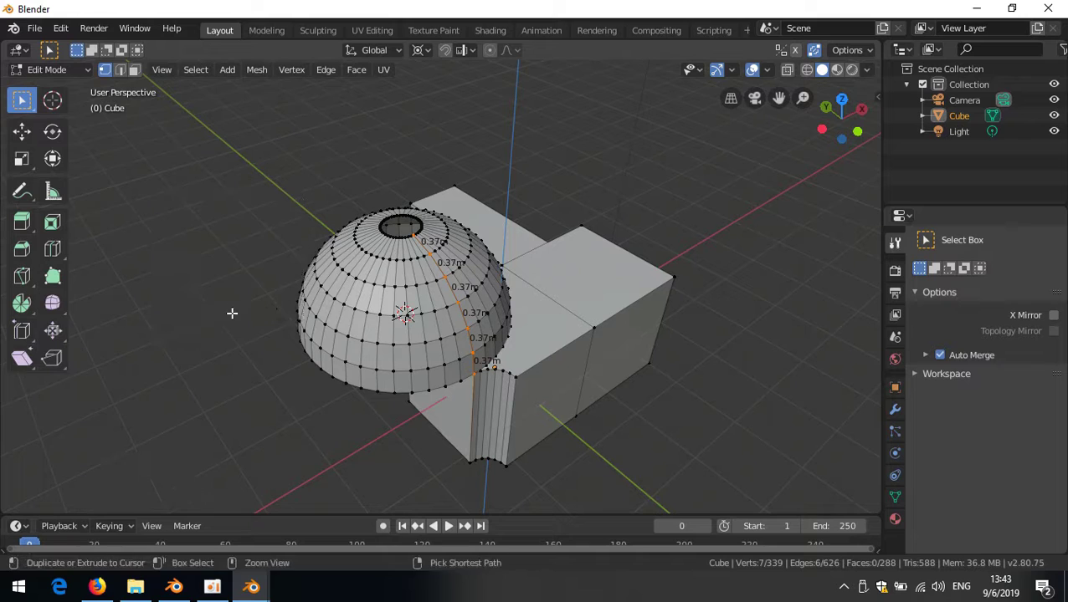
{"action": "key", "text": "c"}
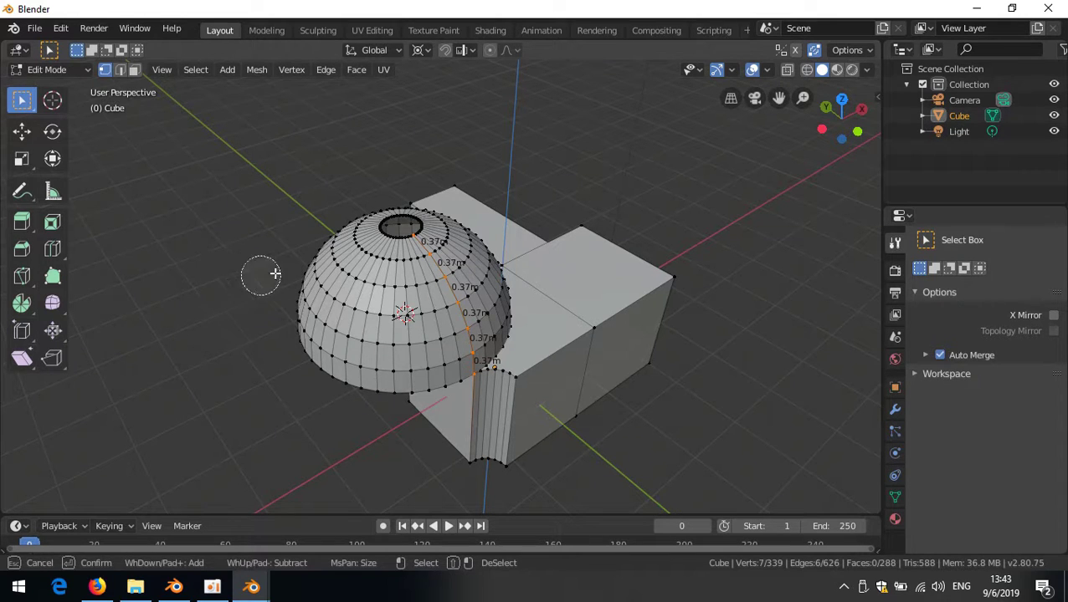
{"action": "mouse_move", "coordinate": [317, 251]}
{"action": "left_mouse_down"}
{"action": "mouse_move", "coordinate": [351, 326]}
{"action": "mouse_move", "coordinate": [321, 370]}
{"action": "left_mouse_up"}
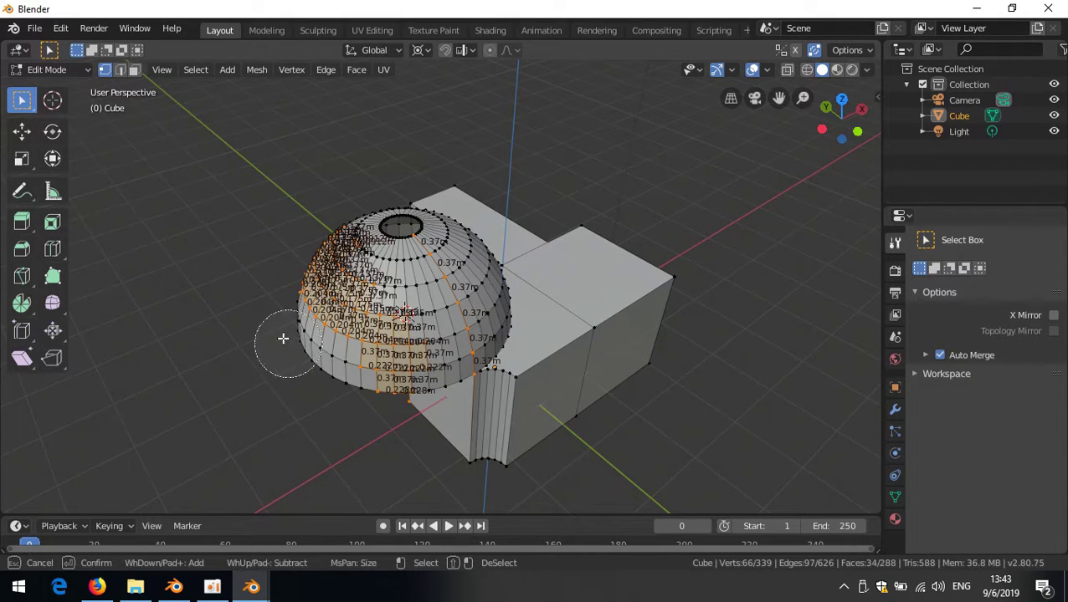
{"action": "right_click", "coordinate": [292, 351]}
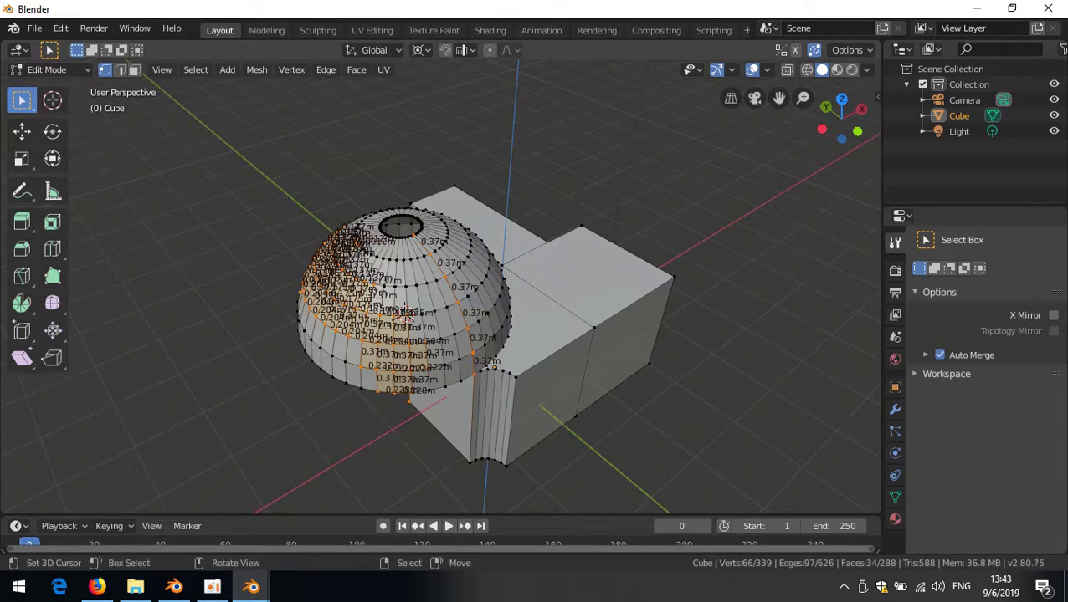
Step: Turn off the Edge Length measurement in the viewport overlays
{"action": "left_click", "coordinate": [765, 70]}
{"action": "scroll", "coordinate": [751, 374], "scroll_direction": "down", "scroll_amount": 2}
{"action": "scroll", "coordinate": [736, 393], "scroll_direction": "down", "scroll_amount": 2}
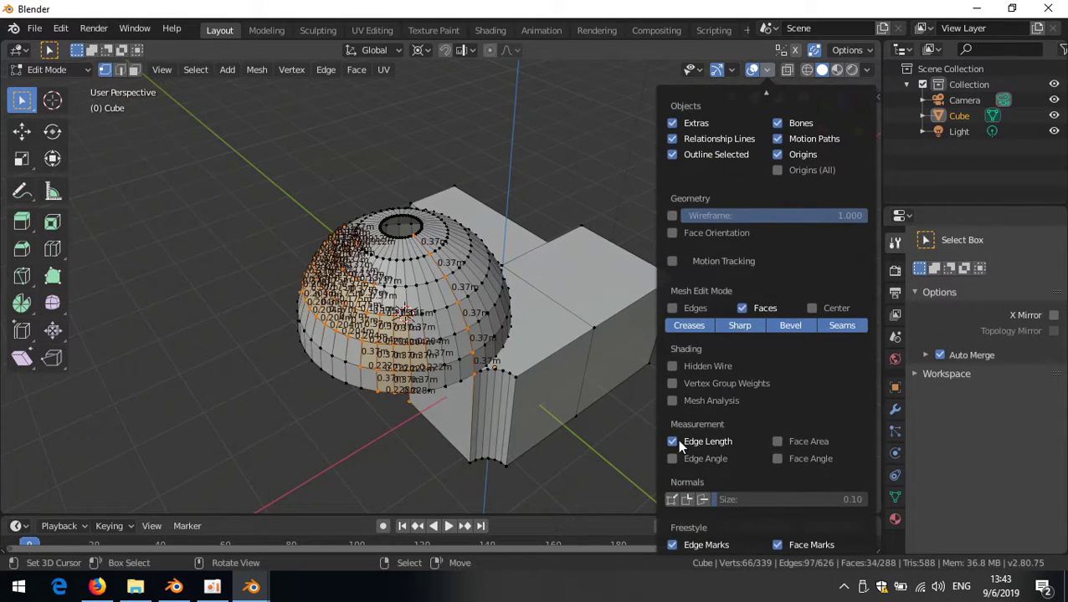
{"action": "left_click", "coordinate": [674, 442]}
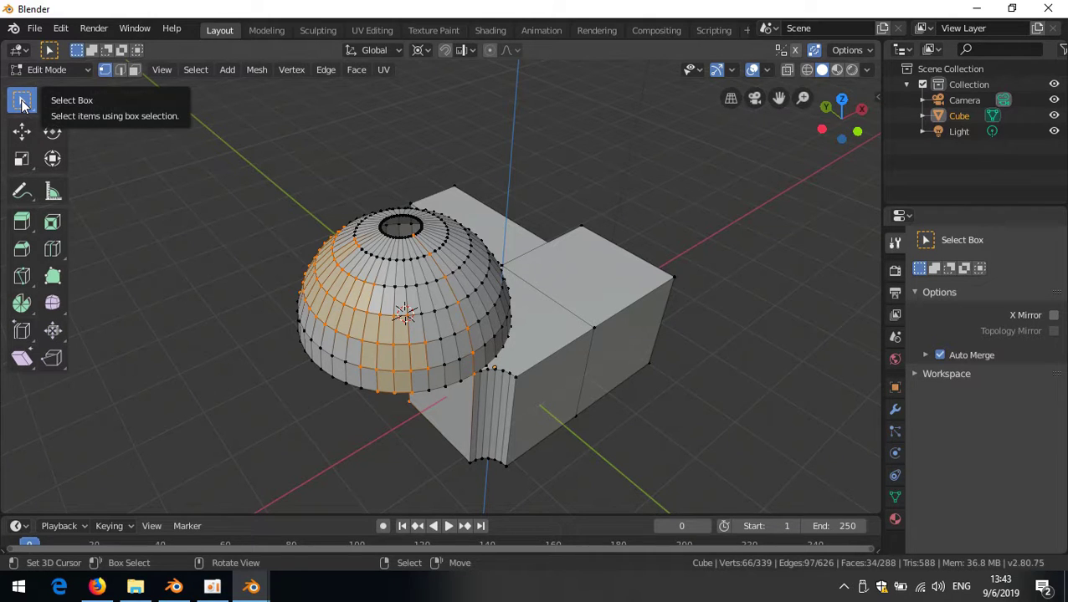
Step: Switch to the plain Select tool and lasso more of the dome's vertices into the selection
{"action": "left_click_drag", "start_coordinate": [22, 104], "coordinate": [35, 106]}
{"action": "left_click_drag", "start_coordinate": [112, 110], "coordinate": [110, 109]}
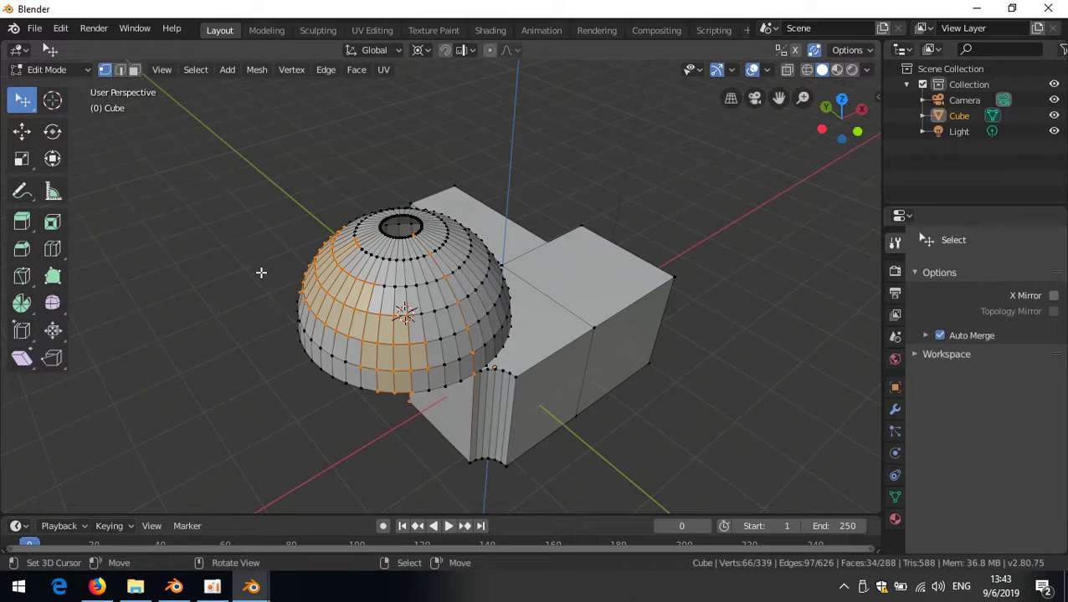
{"action": "key", "text": "ctrl"}
{"action": "mouse_move", "coordinate": [255, 243]}
{"action": "right_mouse_down", "text": "ctrl"}
{"action": "mouse_move", "coordinate": [310, 259]}
{"action": "mouse_move", "coordinate": [335, 314]}
{"action": "mouse_move", "coordinate": [304, 376]}
{"action": "mouse_move", "coordinate": [267, 384]}
{"action": "right_mouse_up", "text": "ctrl"}
{"action": "mouse_move", "coordinate": [397, 421]}
{"action": "right_mouse_down", "text": "ctrl"}
{"action": "mouse_move", "coordinate": [334, 419]}
{"action": "mouse_move", "coordinate": [413, 271]}
{"action": "mouse_move", "coordinate": [422, 276]}
{"action": "right_mouse_up", "text": "ctrl"}
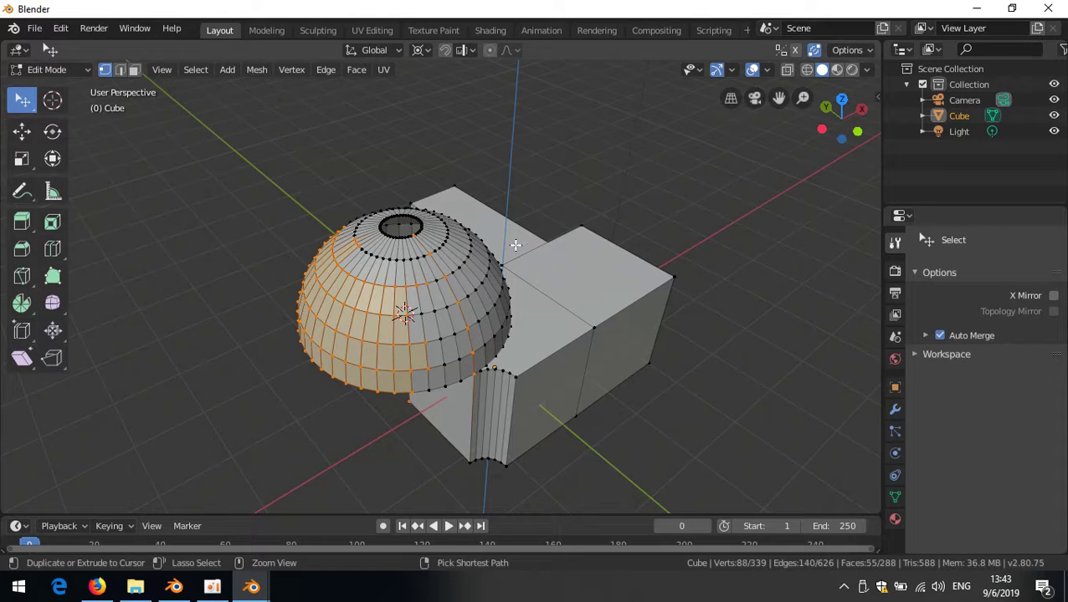
{"action": "mouse_move", "coordinate": [492, 215]}
{"action": "right_mouse_down", "text": "ctrl"}
{"action": "mouse_move", "coordinate": [447, 288]}
{"action": "mouse_move", "coordinate": [477, 314]}
{"action": "right_mouse_up", "text": "ctrl"}
Step: Lasso-deselect several areas of the dome, and lasso the patch on its near side back into the selection
{"action": "mouse_move", "coordinate": [500, 208]}
{"action": "right_mouse_down", "text": "ctrl+shift"}
{"action": "mouse_move", "coordinate": [478, 217]}
{"action": "mouse_move", "coordinate": [407, 337]}
{"action": "right_mouse_up", "text": "ctrl+shift"}
{"action": "mouse_move", "coordinate": [286, 224]}
{"action": "right_mouse_down", "text": "ctrl+shift"}
{"action": "mouse_move", "coordinate": [333, 239]}
{"action": "mouse_move", "coordinate": [333, 310]}
{"action": "mouse_move", "coordinate": [281, 345]}
{"action": "right_mouse_up", "text": "ctrl+shift"}
{"action": "right_click_drag", "start_coordinate": [376, 299], "coordinate": [377, 379], "text": "ctrl+shift"}
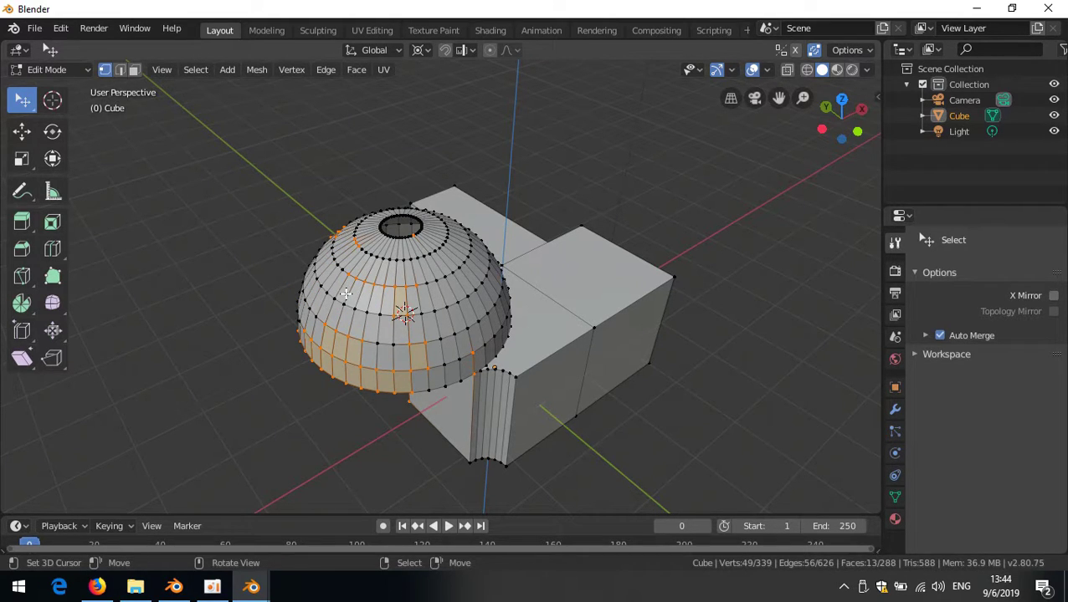
{"action": "mouse_move", "coordinate": [350, 285]}
{"action": "right_mouse_down", "text": "ctrl"}
{"action": "mouse_move", "coordinate": [329, 235]}
{"action": "mouse_move", "coordinate": [279, 200]}
{"action": "mouse_move", "coordinate": [378, 339]}
{"action": "right_mouse_up", "text": "ctrl"}
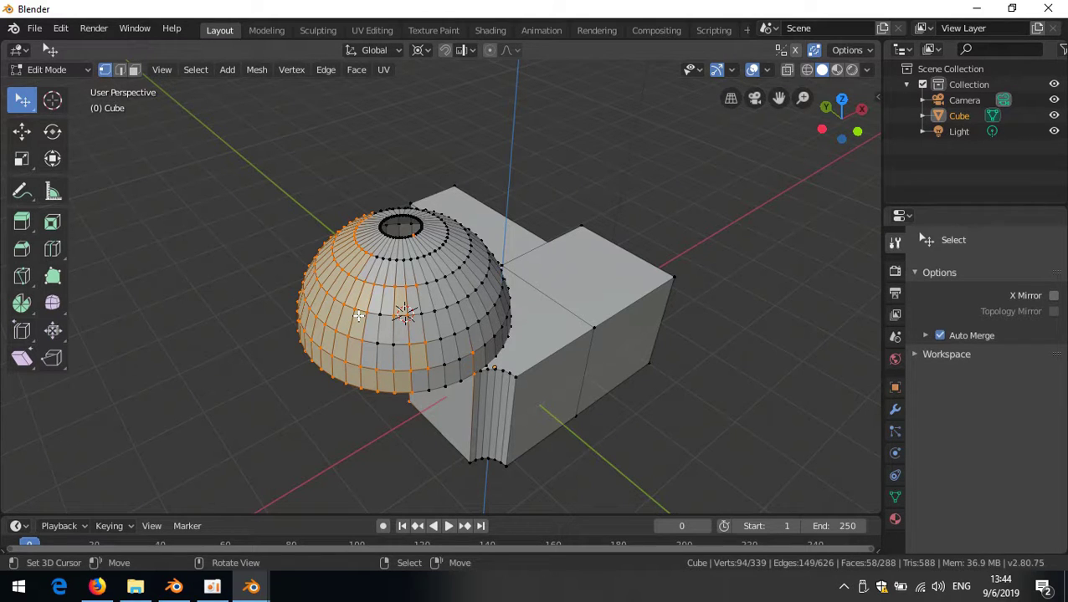
Step: Change the viewport to orthographic projection, and look through the camera view and back
{"action": "scroll", "coordinate": [405, 331], "scroll_direction": "up", "scroll_amount": 2}
{"action": "scroll", "coordinate": [406, 330], "scroll_direction": "down", "scroll_amount": 4}
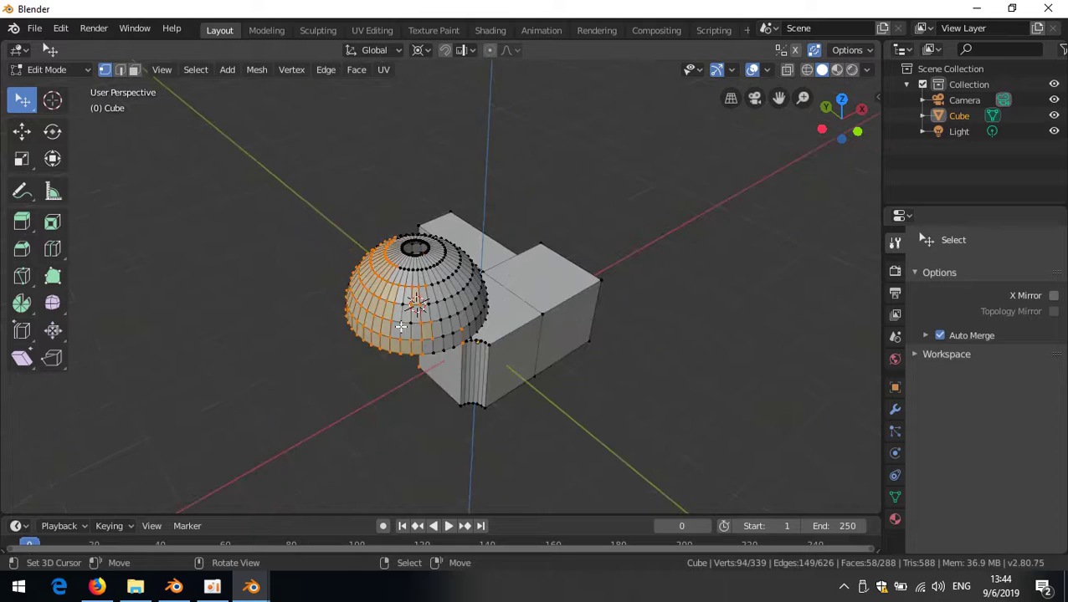
{"action": "middle_click_drag", "start_coordinate": [414, 341], "coordinate": [388, 312]}
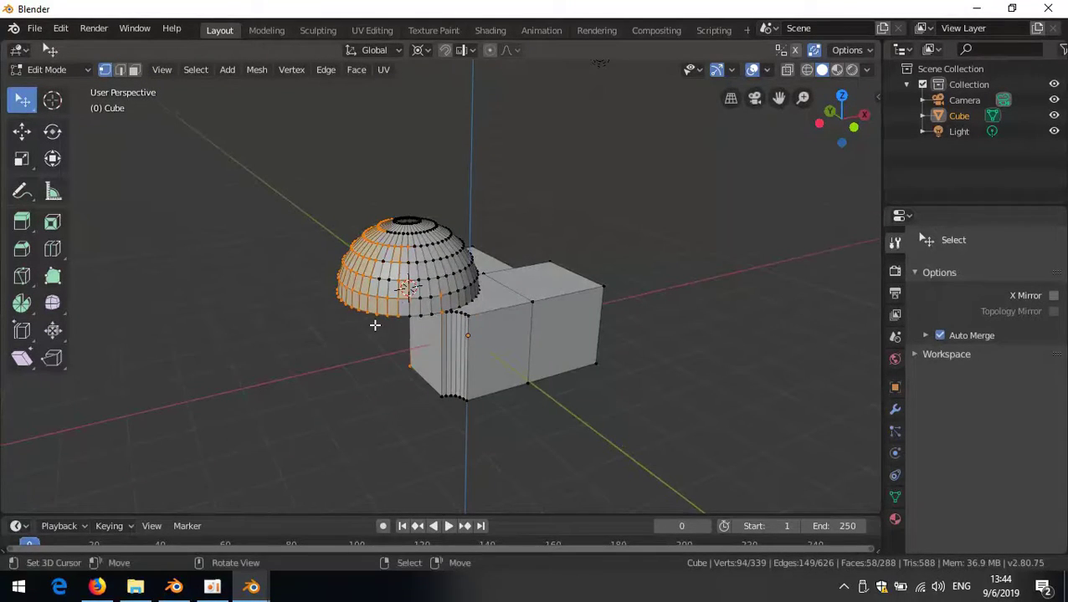
{"action": "scroll", "coordinate": [374, 324], "scroll_direction": "up", "scroll_amount": 4}
{"action": "scroll", "coordinate": [375, 327], "scroll_direction": "down", "scroll_amount": 3}
{"action": "left_click", "coordinate": [731, 99]}
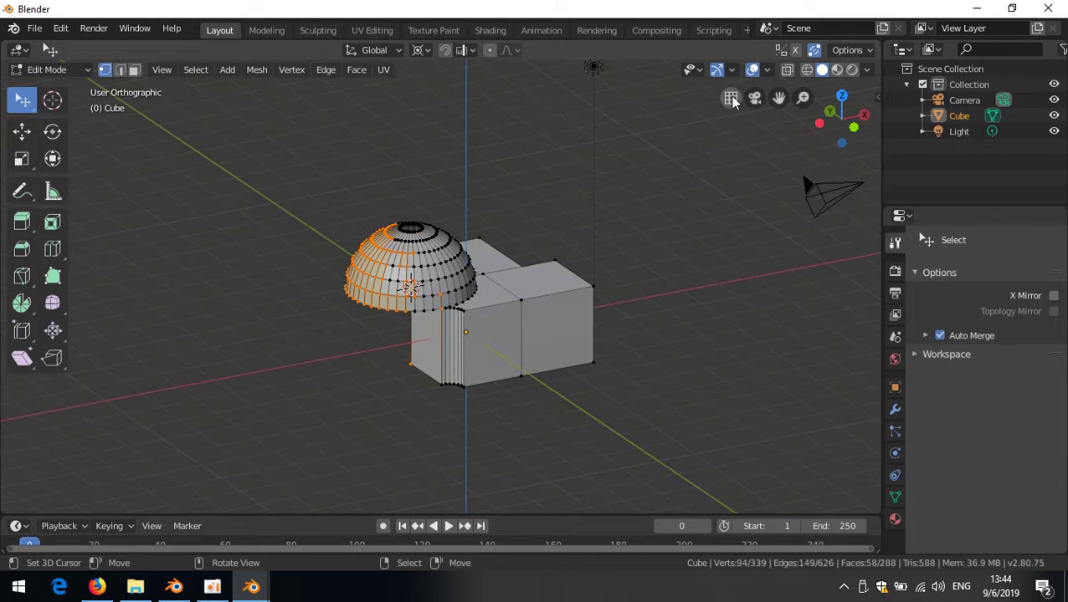
{"action": "left_click", "coordinate": [755, 98]}
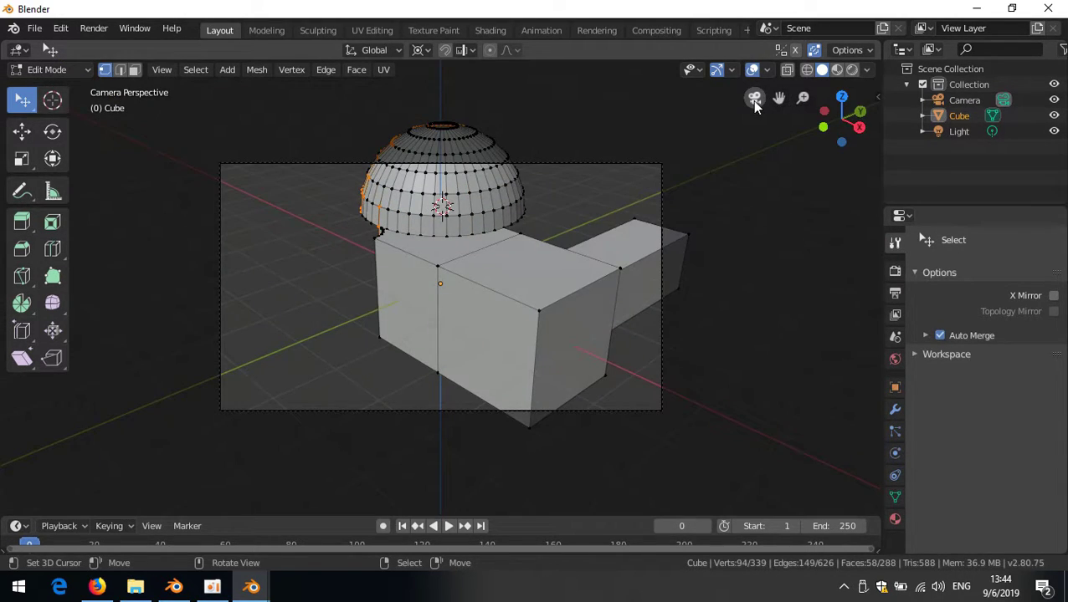
{"action": "left_click", "coordinate": [755, 99]}
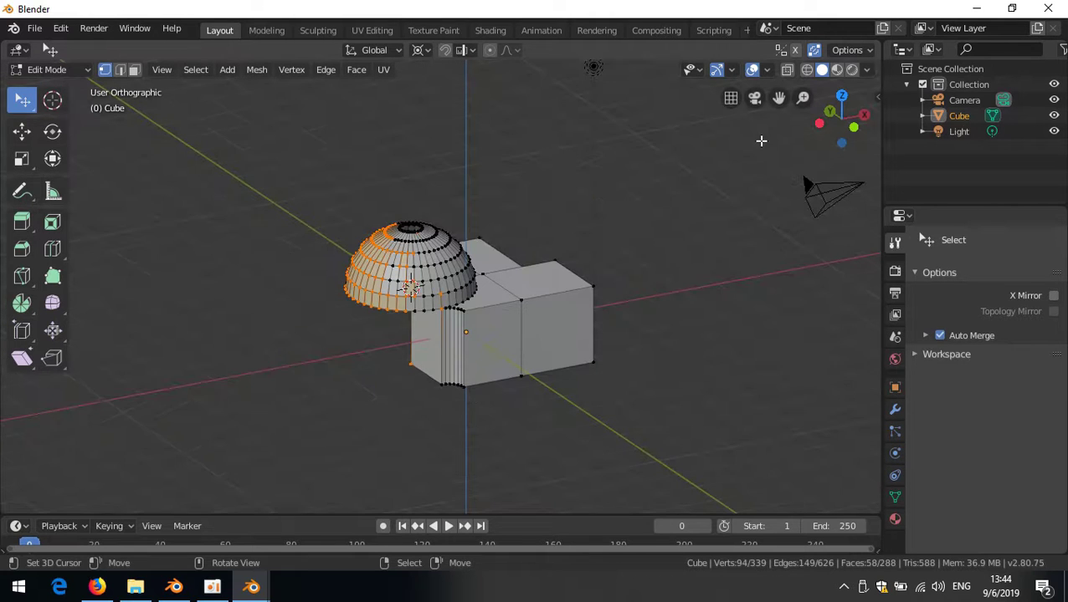
Step: Try the pan and orbit navigation gizmos to examine the dome and blocks from other sides
{"action": "left_click_drag", "start_coordinate": [778, 98], "coordinate": [753, 100]}
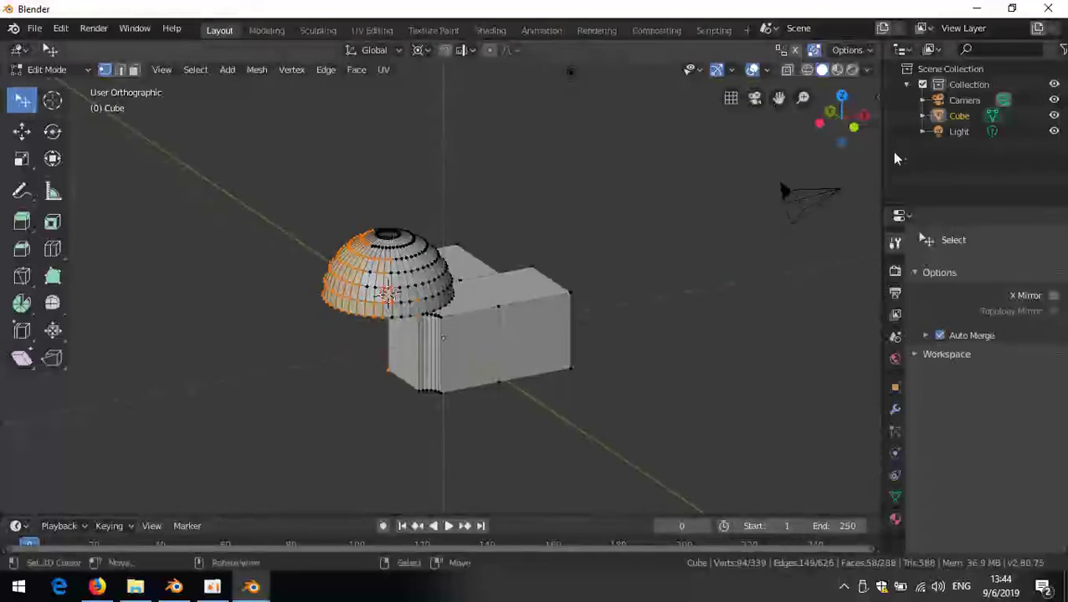
{"action": "left_click_drag", "start_coordinate": [843, 142], "coordinate": [736, 149]}
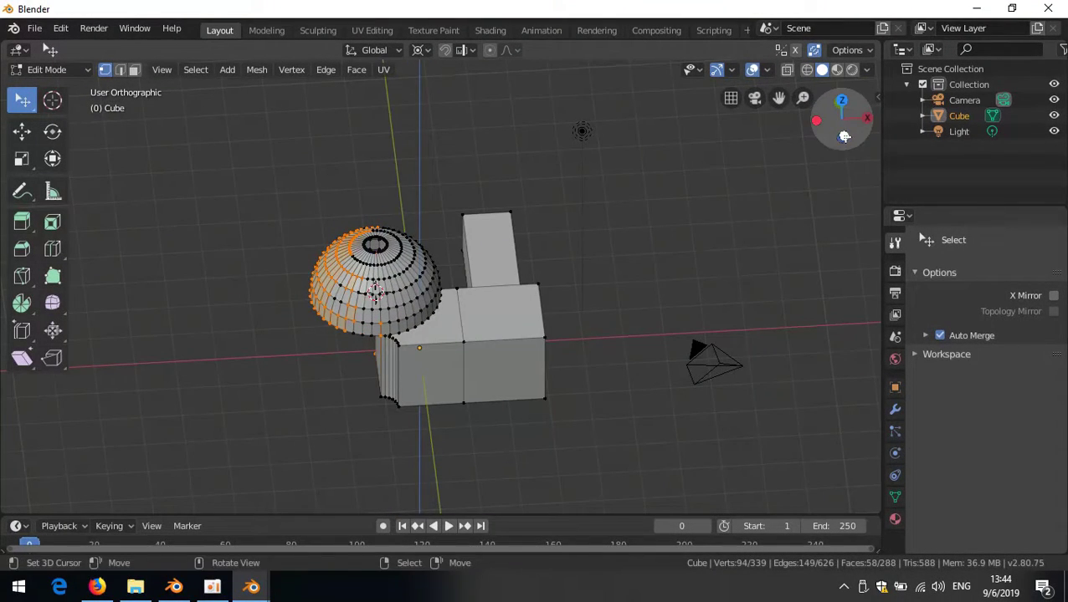
{"action": "left_click_drag", "start_coordinate": [844, 137], "coordinate": [803, 159]}
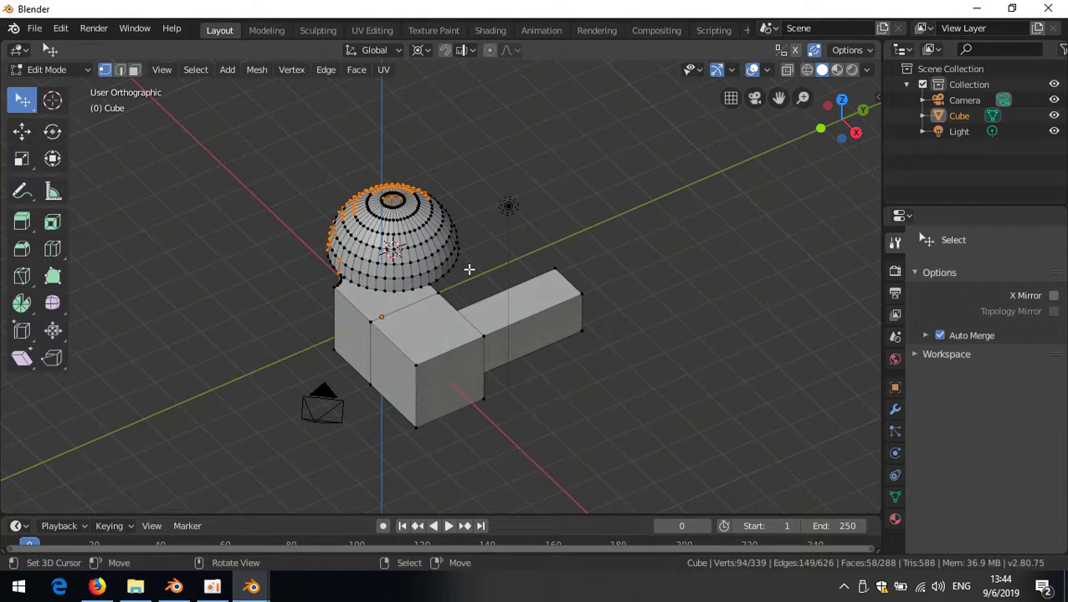
{"action": "middle_click_drag", "start_coordinate": [356, 277], "coordinate": [432, 284]}
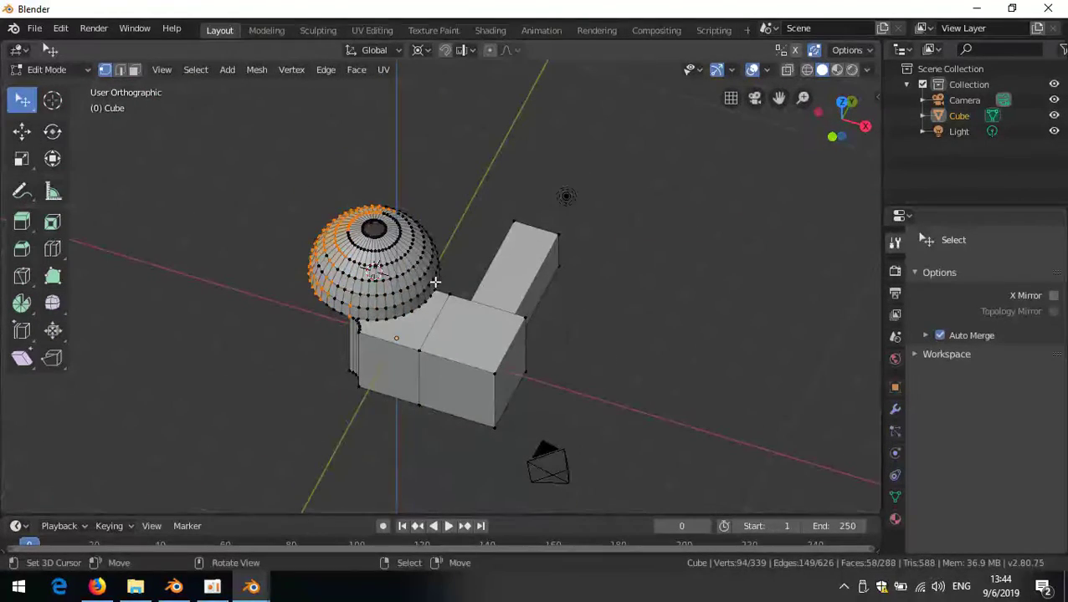
{"action": "scroll", "coordinate": [437, 282], "scroll_direction": "up", "scroll_amount": 2}
{"action": "scroll", "coordinate": [436, 282], "scroll_direction": "down", "scroll_amount": 2}
{"action": "middle_click_drag", "start_coordinate": [477, 284], "coordinate": [480, 235], "text": "shift"}
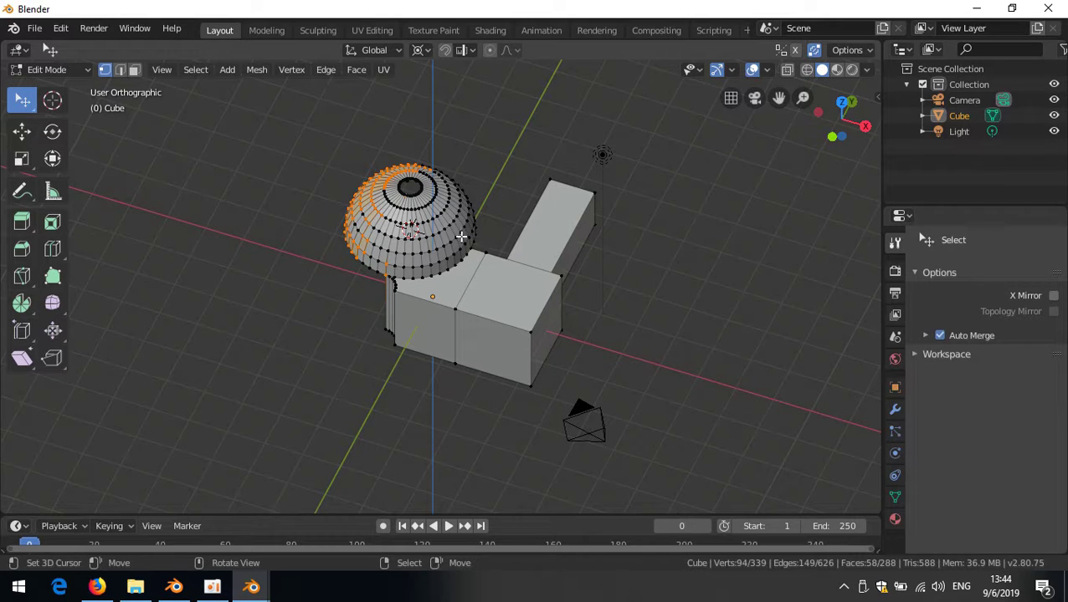
Step: Select a horizontal edge loop around the dome, and replace it with an edge ring forming a vertical strip of faces
{"action": "scroll", "coordinate": [475, 244], "scroll_direction": "up", "scroll_amount": 3}
{"action": "left_click", "coordinate": [433, 222], "text": "alt+shift"}
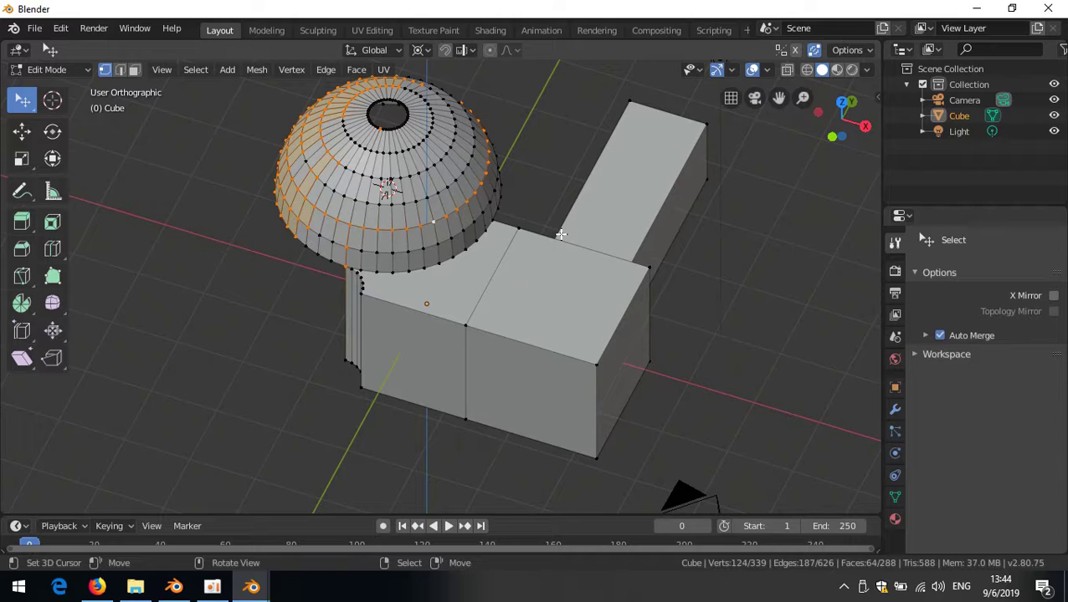
{"action": "left_click", "coordinate": [428, 224], "text": "alt"}
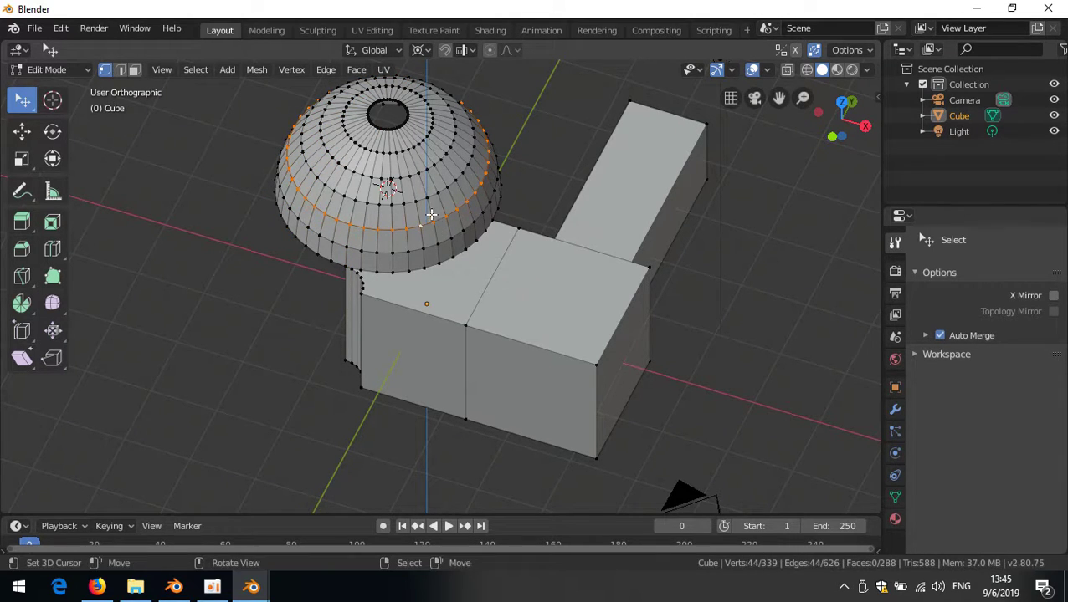
{"action": "left_click", "coordinate": [439, 215], "text": "ctrl+alt"}
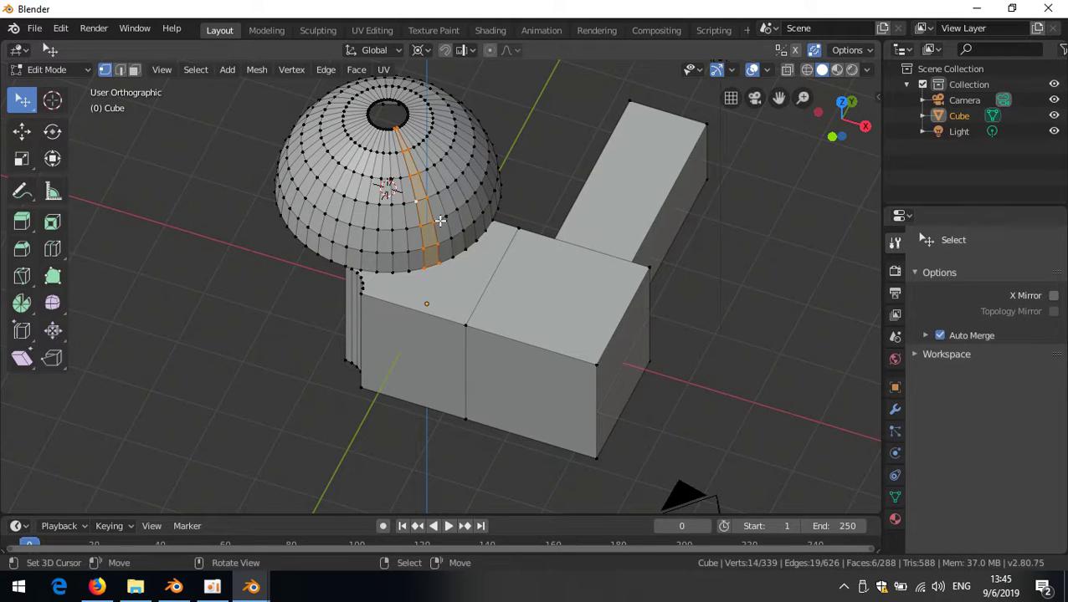
Step: Select the dome's lowest edge ring and extend the selection with the rings above it, leaving out the top opening
{"action": "scroll", "coordinate": [450, 222], "scroll_direction": "down", "scroll_amount": 4}
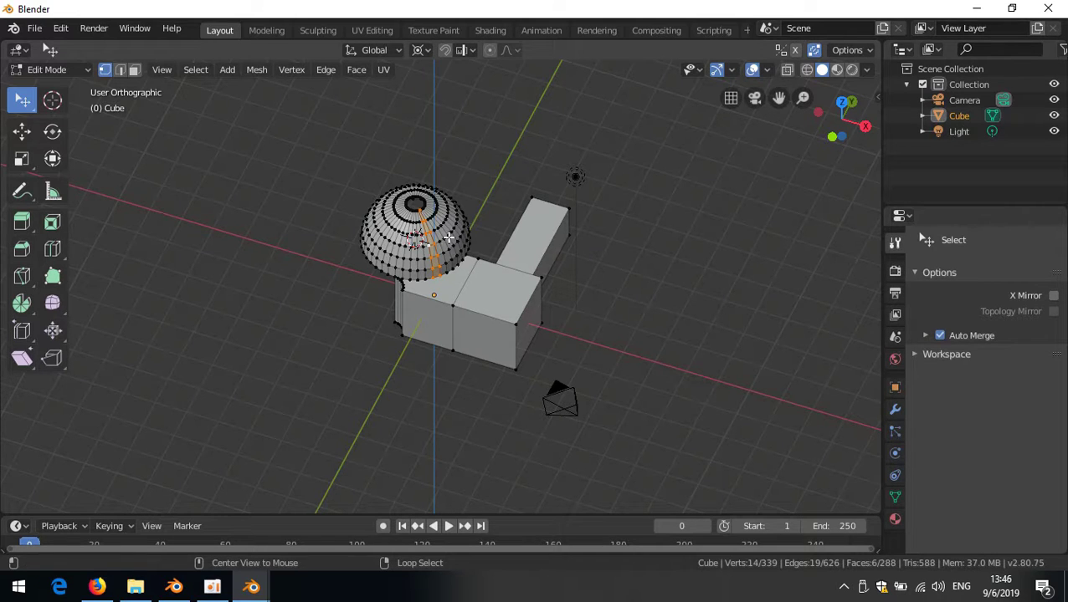
{"action": "left_click", "coordinate": [450, 243]}
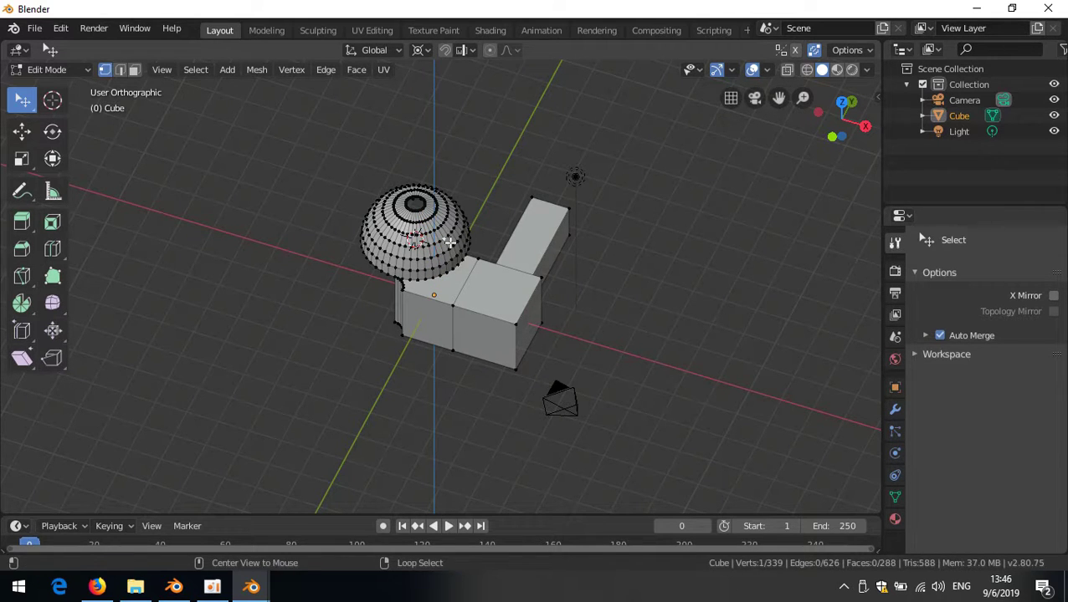
{"action": "middle_click_drag", "start_coordinate": [450, 243], "coordinate": [426, 271]}
{"action": "middle_click", "coordinate": [426, 271], "text": "alt"}
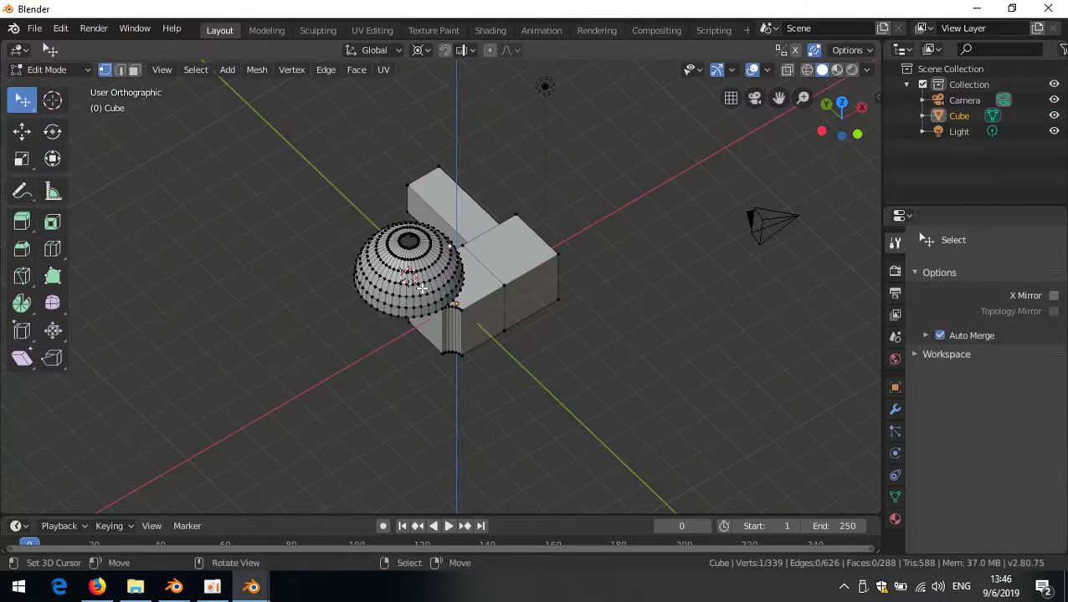
{"action": "scroll", "coordinate": [423, 286], "scroll_direction": "up", "scroll_amount": 2}
{"action": "left_click", "coordinate": [448, 312], "text": "ctrl+alt"}
{"action": "left_click", "coordinate": [409, 311], "text": "ctrl+alt+shift"}
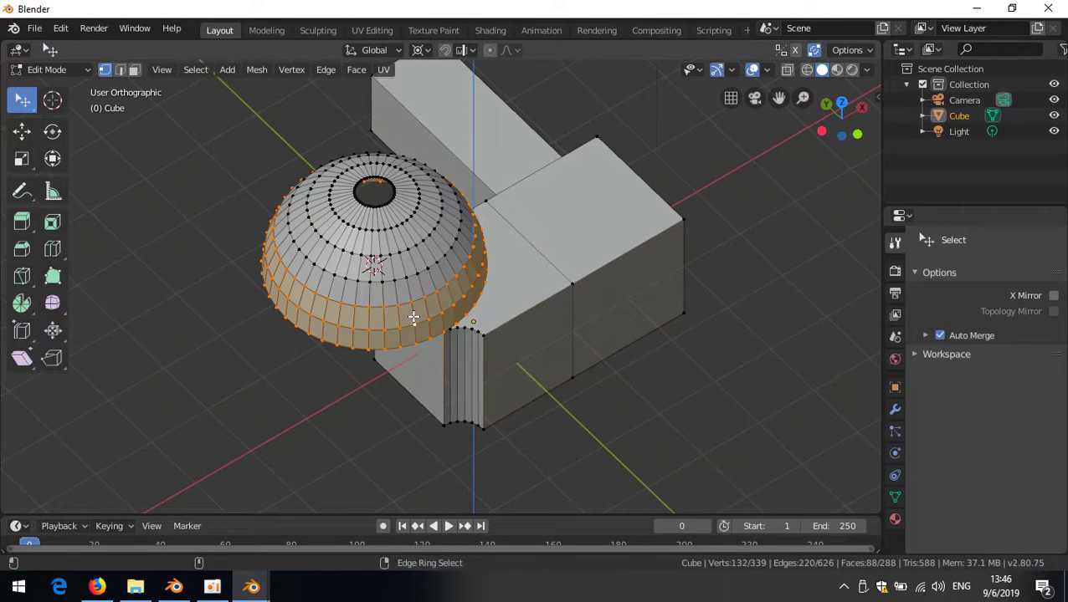
{"action": "left_click", "coordinate": [401, 277], "text": "ctrl+alt+shift"}
{"action": "left_click", "coordinate": [404, 259], "text": "ctrl+alt+shift"}
{"action": "left_click", "coordinate": [398, 245], "text": "ctrl+alt+shift"}
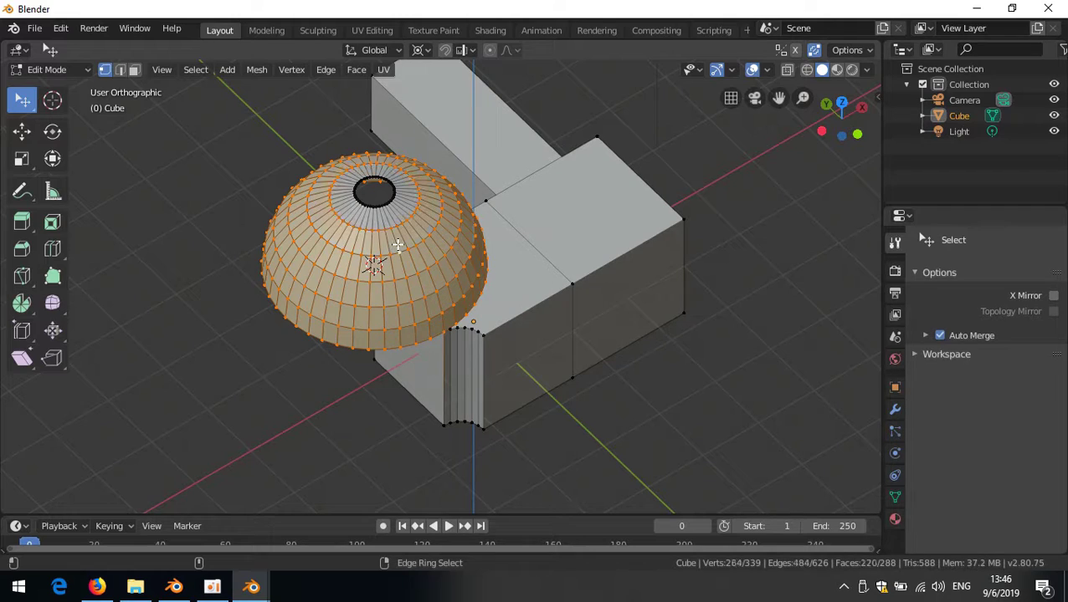
Step: Grow the selection over the whole mesh and deselect one horizontal edge loop around the dome's middle
{"action": "scroll", "coordinate": [420, 284], "scroll_direction": "up", "scroll_amount": 5}
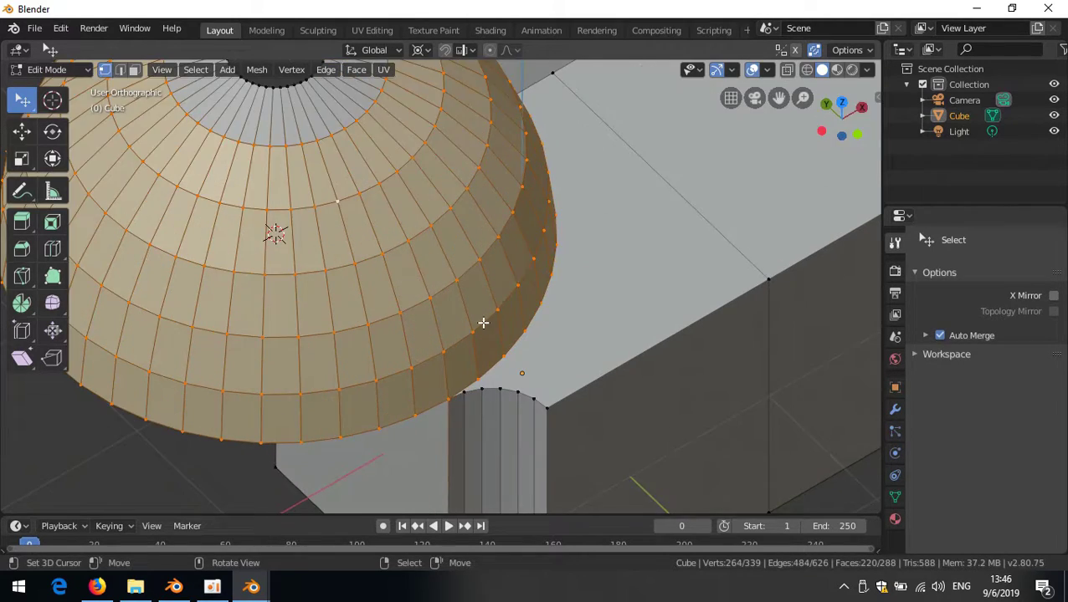
{"action": "scroll", "coordinate": [484, 321], "scroll_direction": "down", "scroll_amount": 6}
{"action": "middle_click_drag", "start_coordinate": [484, 369], "coordinate": [368, 309]}
{"action": "key", "text": "ctrl+KP_Add"}
{"action": "key", "text": "ctrl+KP_Add"}
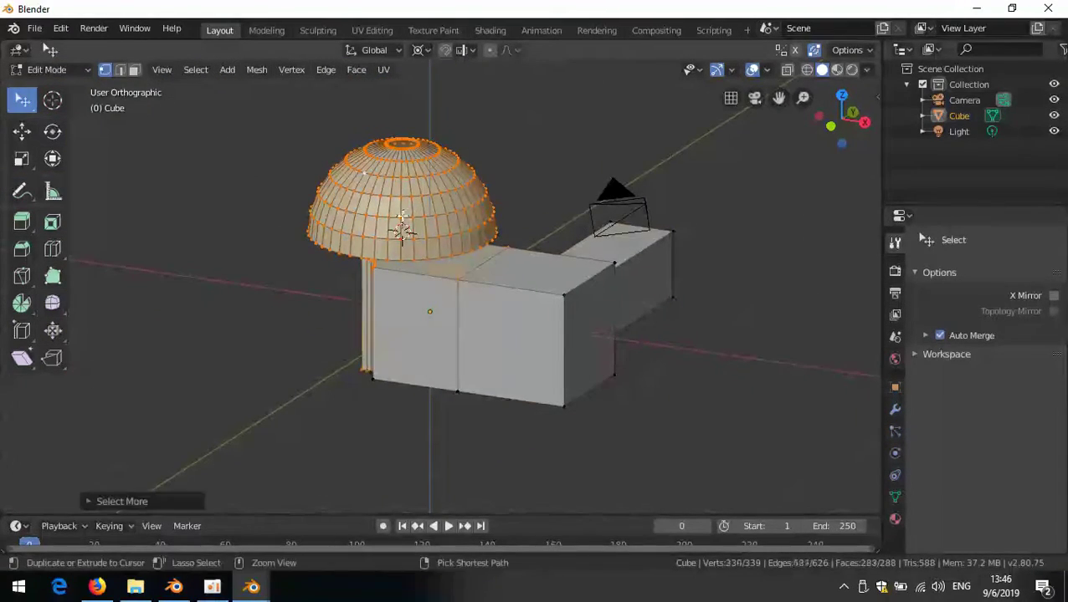
{"action": "middle_click_drag", "start_coordinate": [401, 217], "coordinate": [438, 248], "text": "shift"}
{"action": "left_click", "coordinate": [435, 242], "text": "alt+shift"}
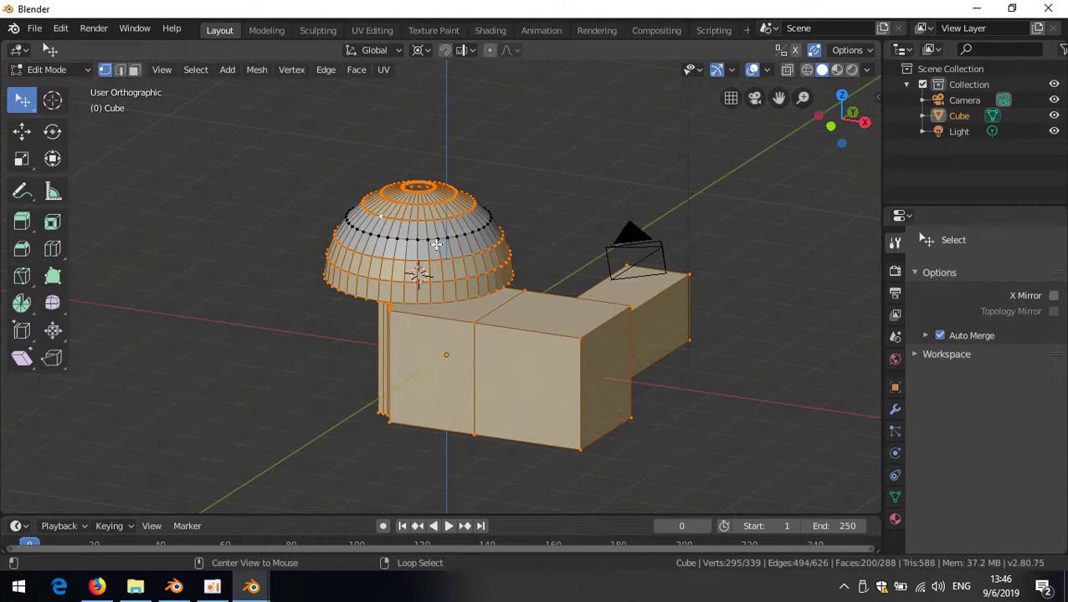
Step: Advance the current frame to 11, then shrink the mesh selection three times and grow it once
{"action": "scroll", "coordinate": [436, 244], "scroll_direction": "down", "scroll_amount": 8, "text": "alt"}
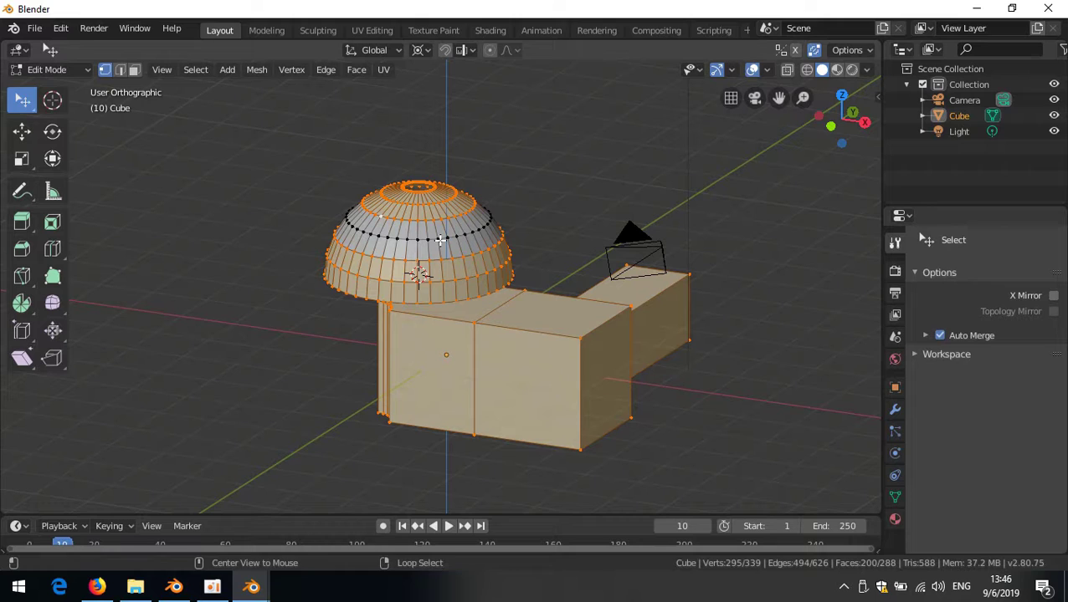
{"action": "scroll", "coordinate": [439, 241], "scroll_direction": "down", "scroll_amount": 2, "text": "alt"}
{"action": "key", "text": "ctrl+KP_Subtract"}
{"action": "key", "text": "ctrl+KP_Subtract"}
{"action": "key", "text": "ctrl+KP_Subtract"}
{"action": "key", "text": "ctrl+KP_Add"}
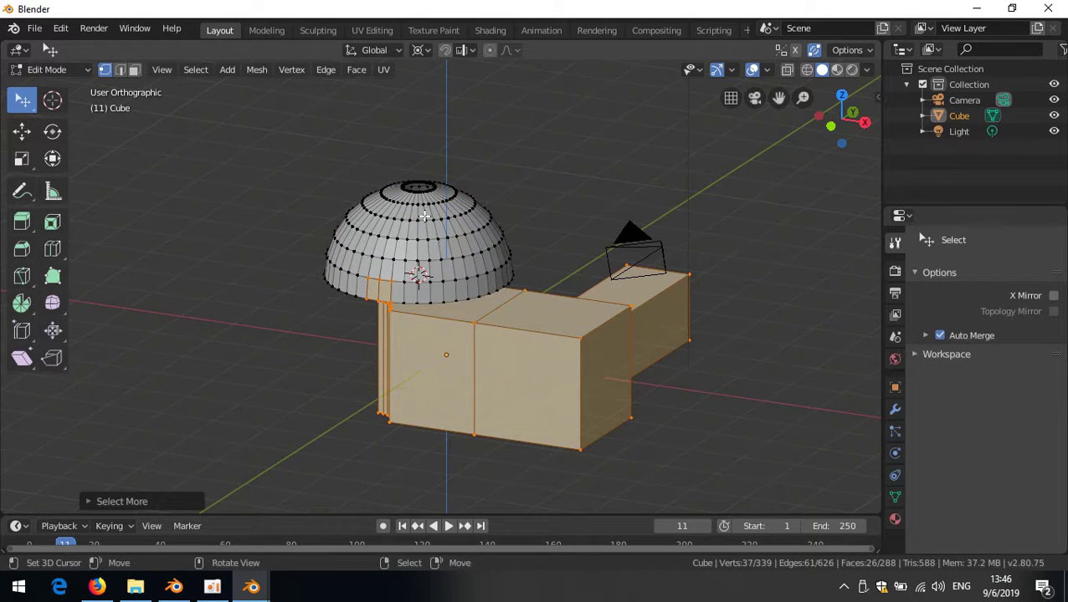
Step: Select an upper edge loop of the dome, grow the selection over the whole dome, and separate it into its own object
{"action": "left_click", "coordinate": [424, 205], "text": "ctrl+alt"}
{"action": "key", "text": "ctrl+KP_Add"}
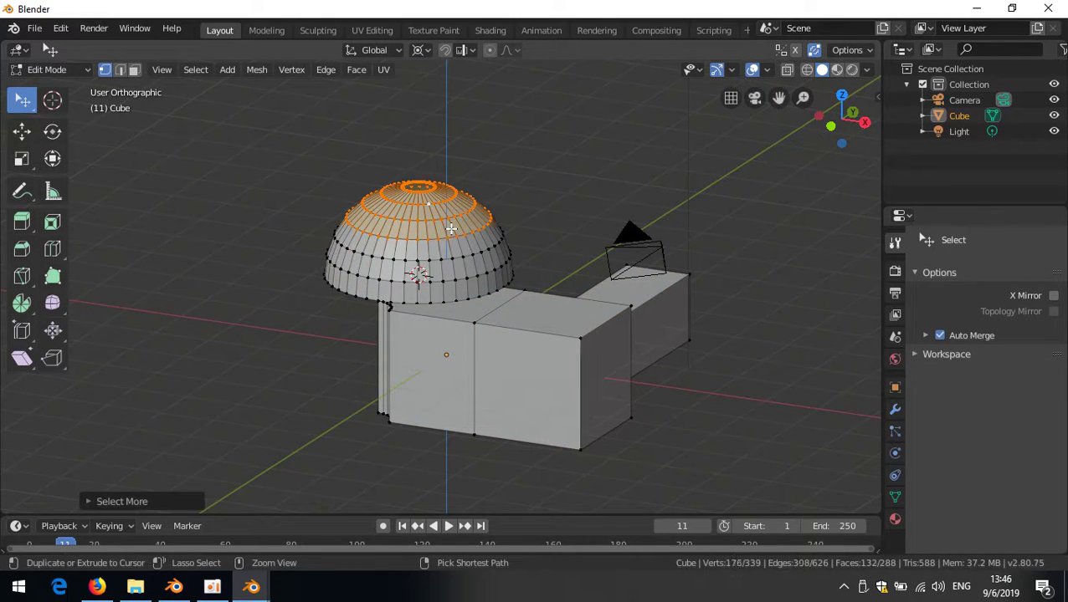
{"action": "key", "text": "ctrl+KP_Add"}
{"action": "key", "text": "ctrl+KP_Add"}
{"action": "key", "text": "ctrl+KP_Add"}
{"action": "key", "text": "ctrl+KP_Add"}
{"action": "key", "text": "ctrl+KP_Subtract"}
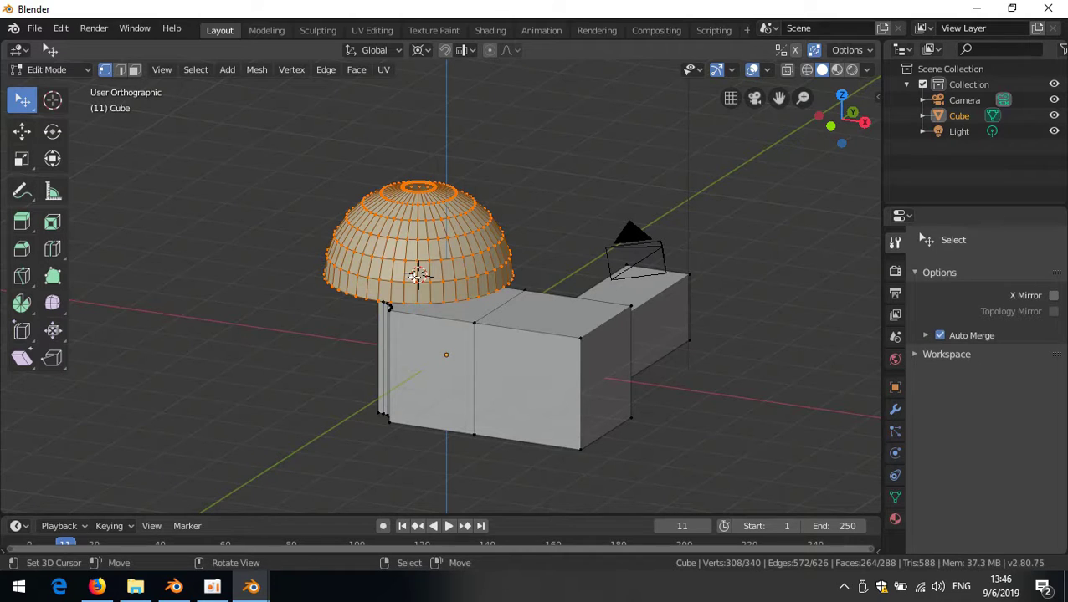
{"action": "key", "text": "p"}
{"action": "left_click", "coordinate": [407, 277]}
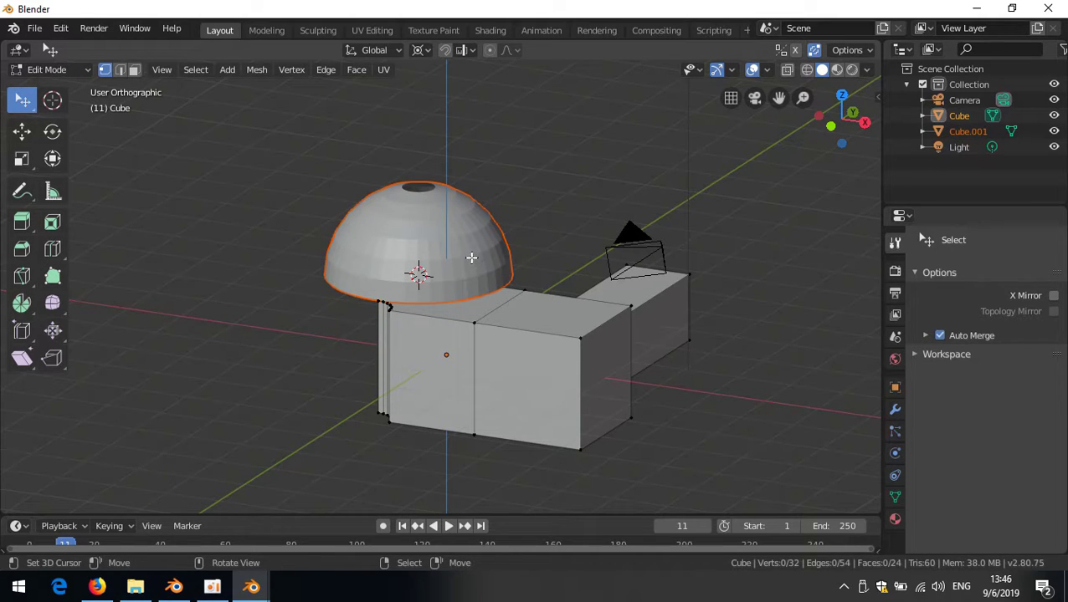
Step: Return to Object Mode and move the separated dome about 3 m away from the blocks
{"action": "middle_click_drag", "start_coordinate": [521, 363], "coordinate": [472, 343]}
{"action": "key", "text": "Tab"}
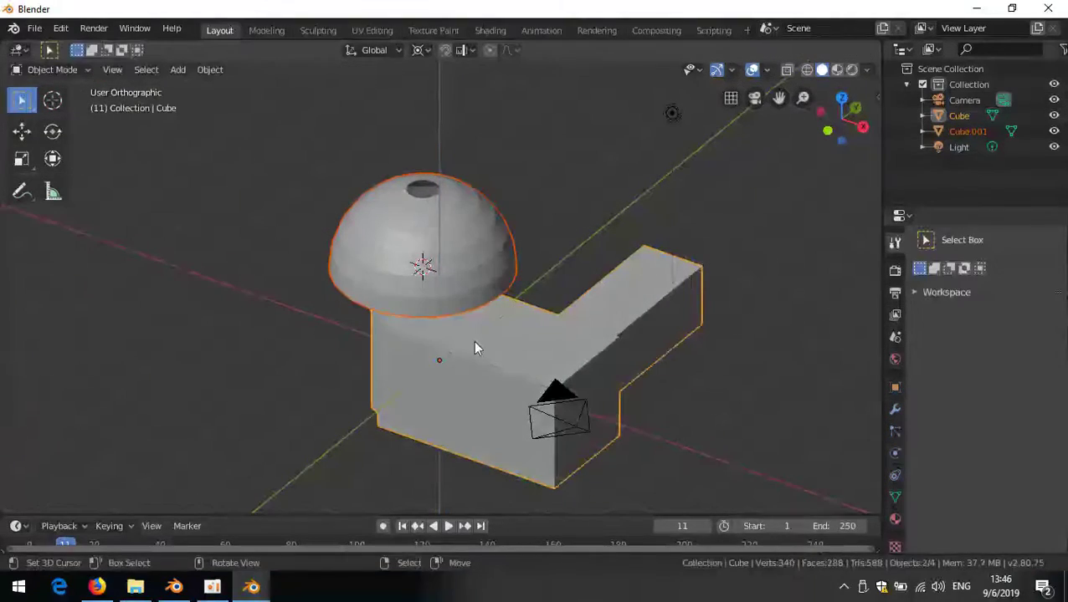
{"action": "left_click", "coordinate": [458, 264]}
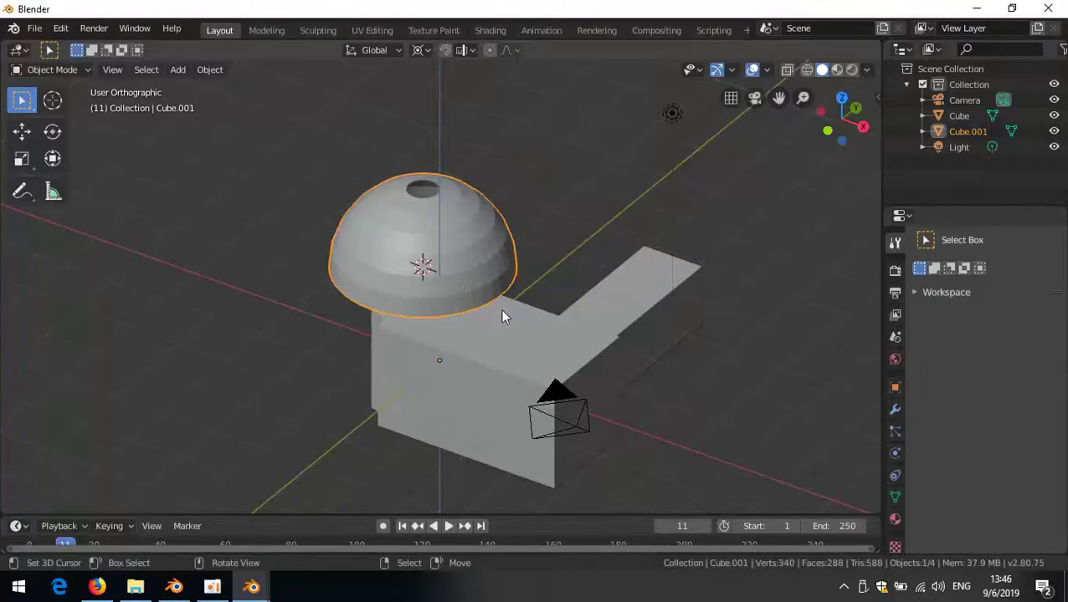
{"action": "key", "text": "g"}
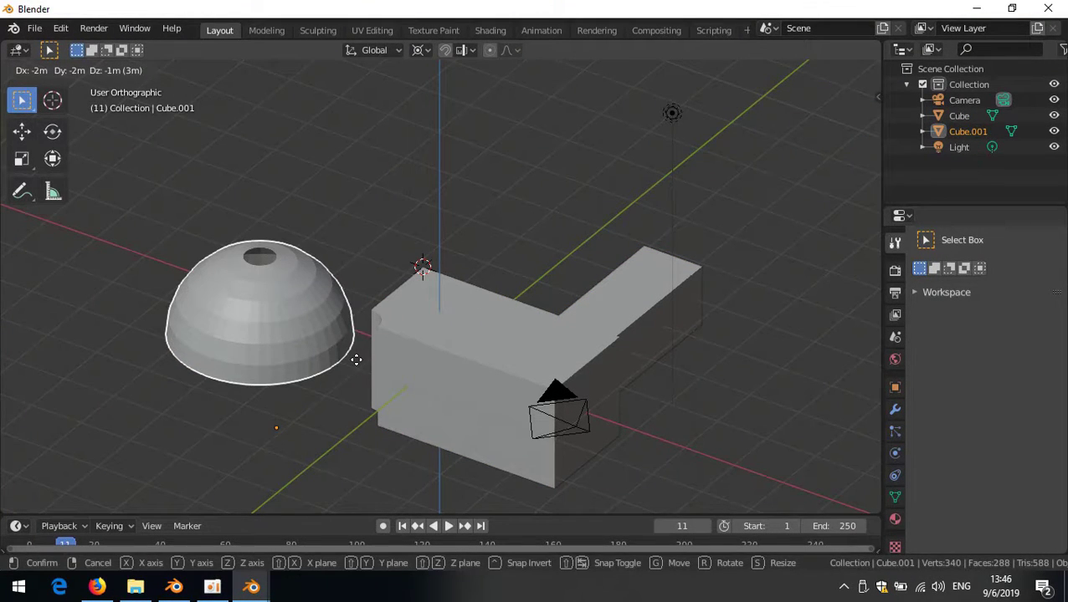
{"action": "left_click", "coordinate": [356, 359]}
{"action": "middle_click_drag", "start_coordinate": [312, 338], "coordinate": [368, 378]}
{"action": "scroll", "coordinate": [429, 368], "scroll_direction": "down", "scroll_amount": 3}
{"action": "scroll", "coordinate": [368, 378], "scroll_direction": "up", "scroll_amount": 3}
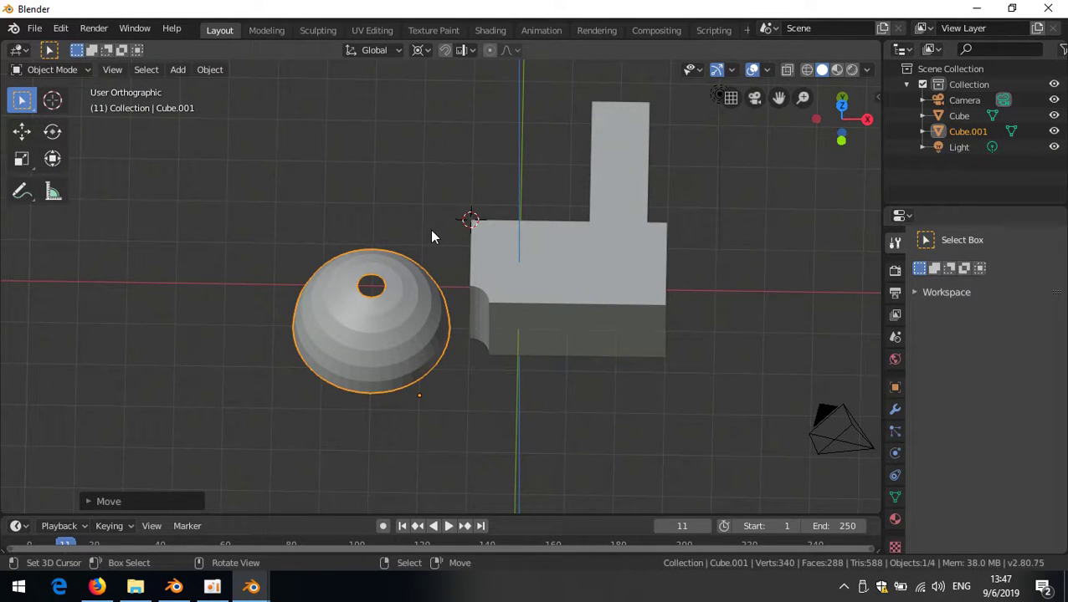
Step: Move the dome to a new collection and collapse both collections in the Outliner
{"action": "key", "text": "m"}
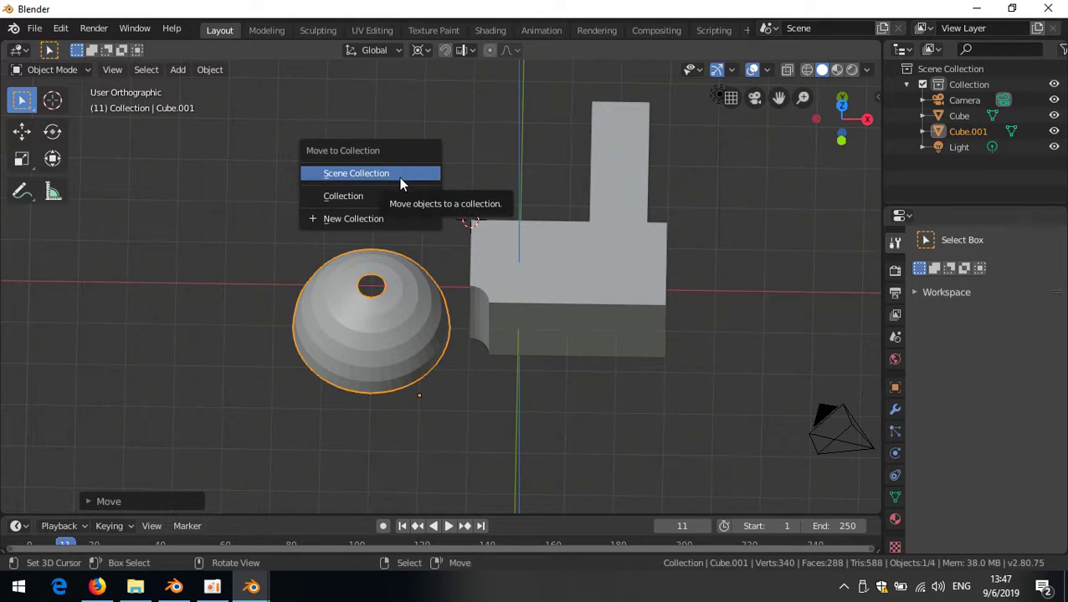
{"action": "left_click", "coordinate": [390, 219]}
{"action": "left_click", "coordinate": [391, 230]}
{"action": "left_click", "coordinate": [411, 229]}
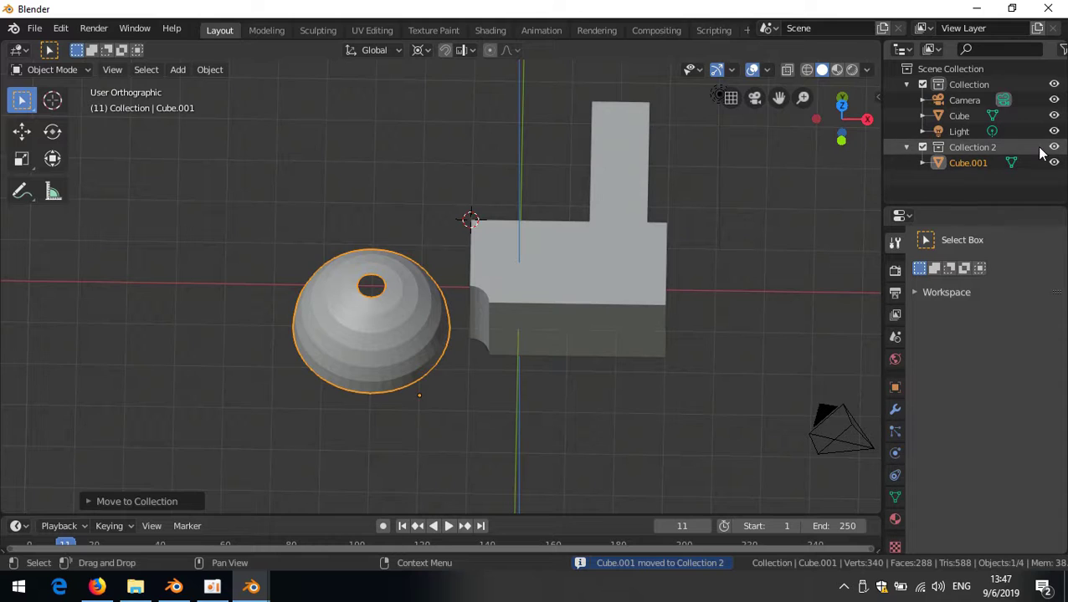
{"action": "left_click", "coordinate": [906, 84]}
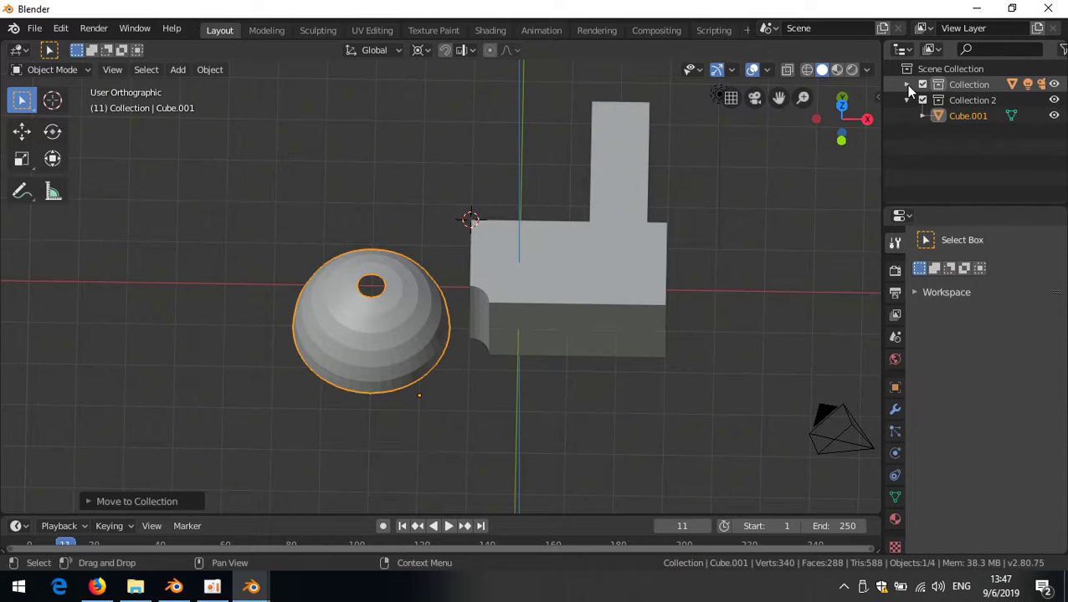
{"action": "left_click", "coordinate": [906, 101]}
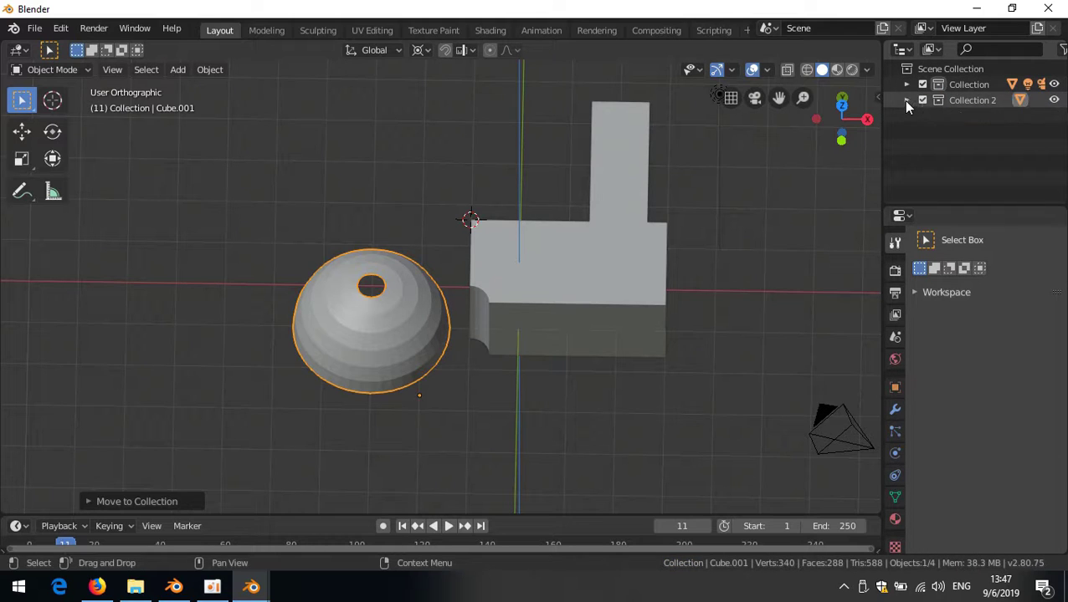
Step: Hide both collections and show them again, and toggle the first collection's visibility once more
{"action": "left_click", "coordinate": [1055, 100]}
{"action": "left_click", "coordinate": [1054, 85]}
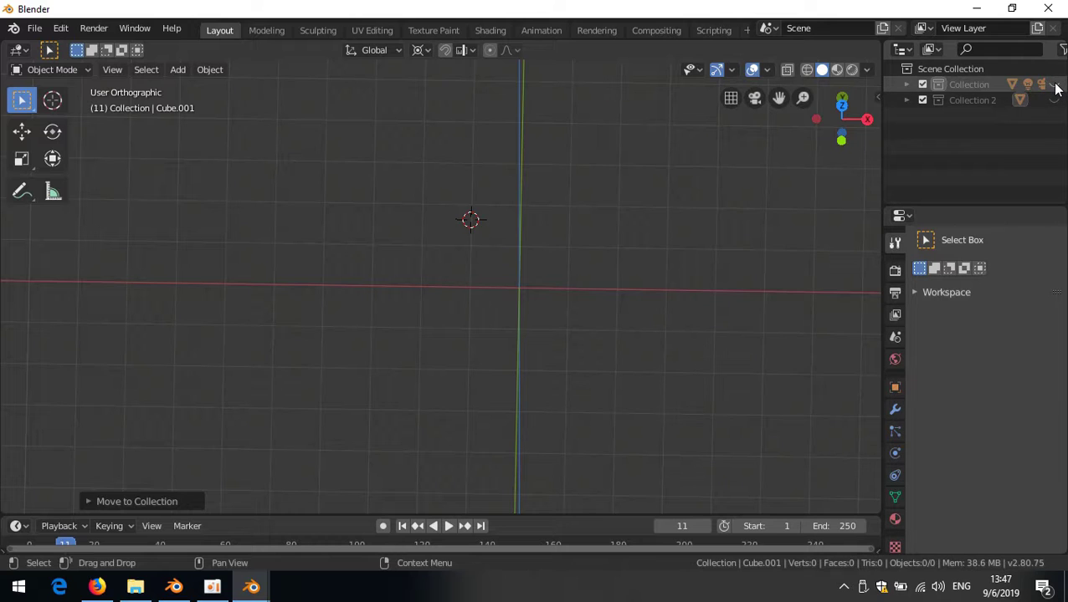
{"action": "left_click", "coordinate": [1054, 84]}
{"action": "left_click", "coordinate": [1055, 101]}
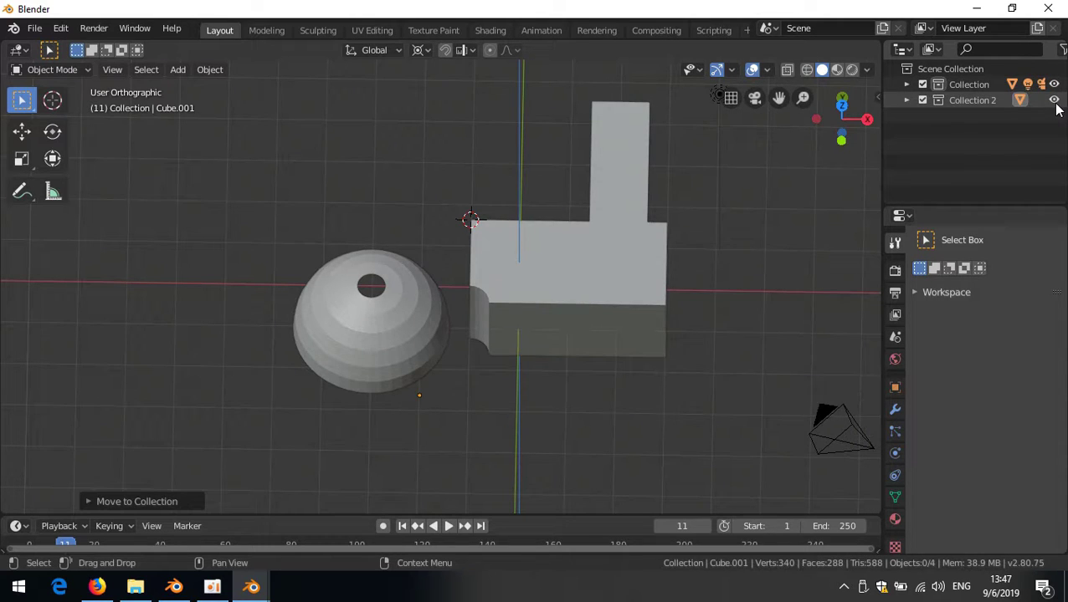
{"action": "left_click", "coordinate": [1054, 85]}
{"action": "left_click", "coordinate": [1054, 85]}
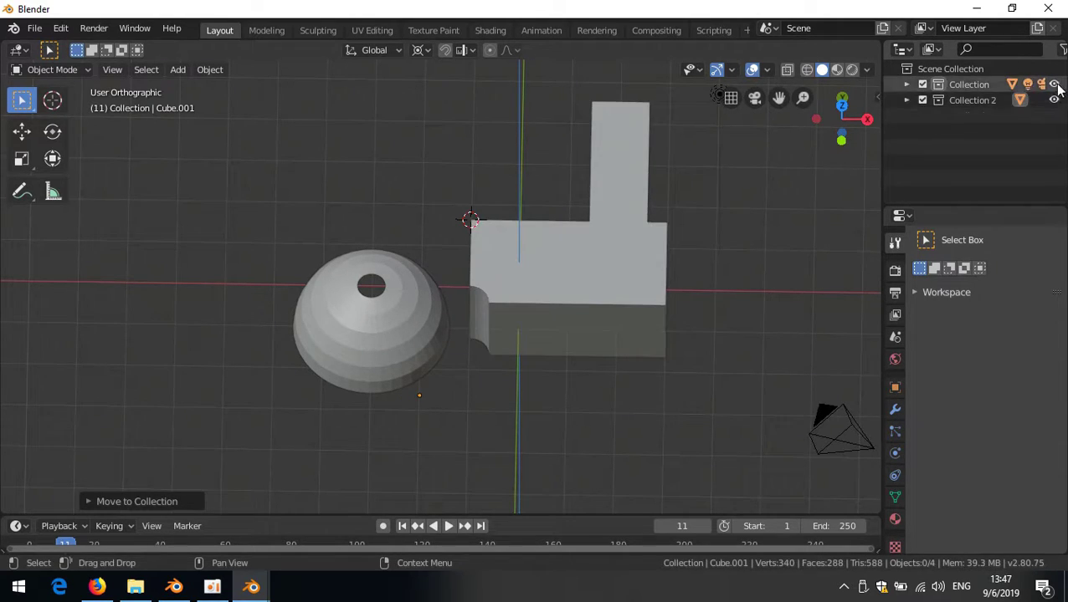
Step: Isolate the first collection and Collection 2 in turn, and show both collections again
{"action": "left_click", "coordinate": [1054, 85], "text": "ctrl"}
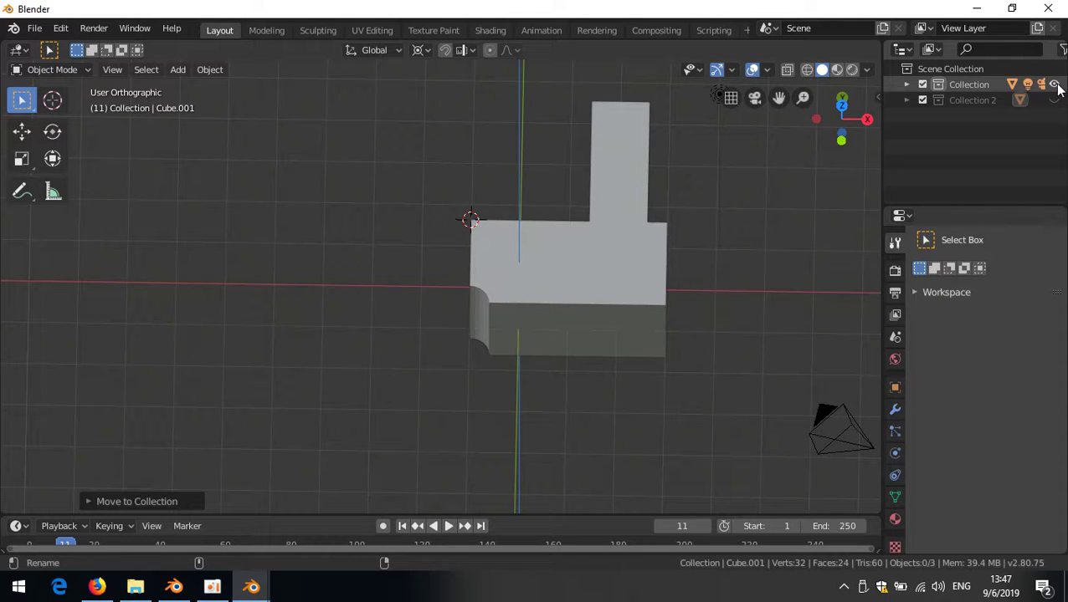
{"action": "left_click", "coordinate": [1054, 100], "text": "ctrl"}
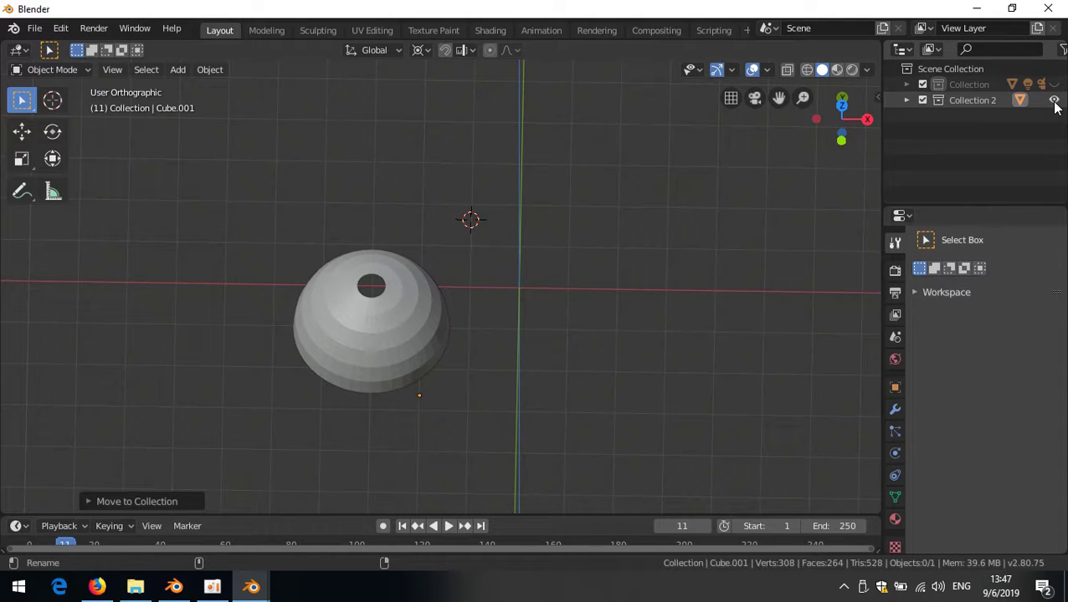
{"action": "left_click", "coordinate": [1054, 101], "text": "ctrl"}
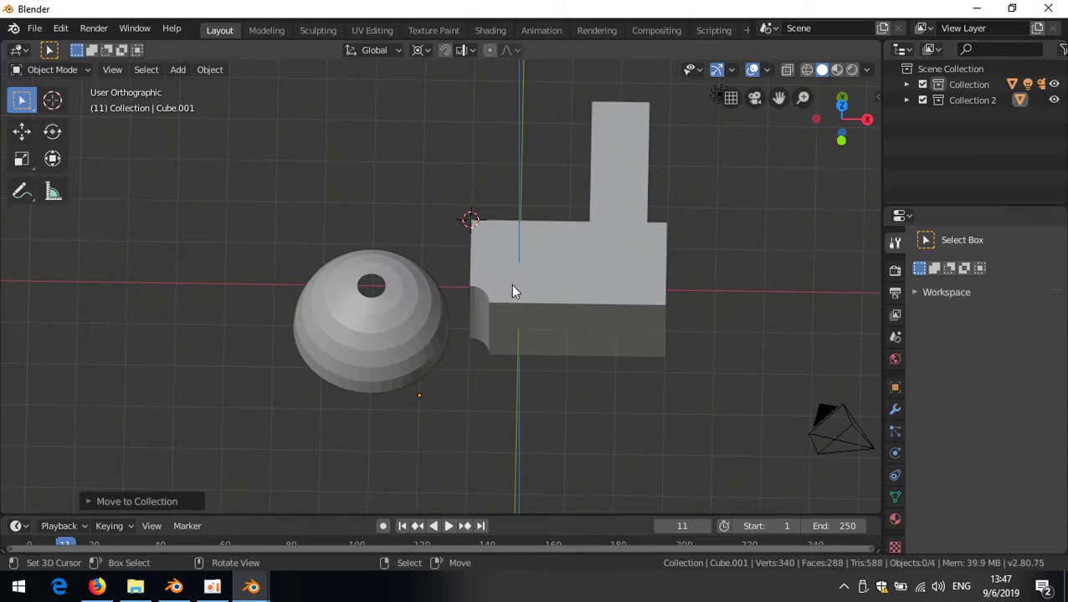
Step: Duplicate the dome along the global X axis, placing the copy beside it on the side away from the blocks
{"action": "left_click", "coordinate": [430, 317]}
{"action": "key", "text": "shift+d"}
{"action": "key", "text": "x"}
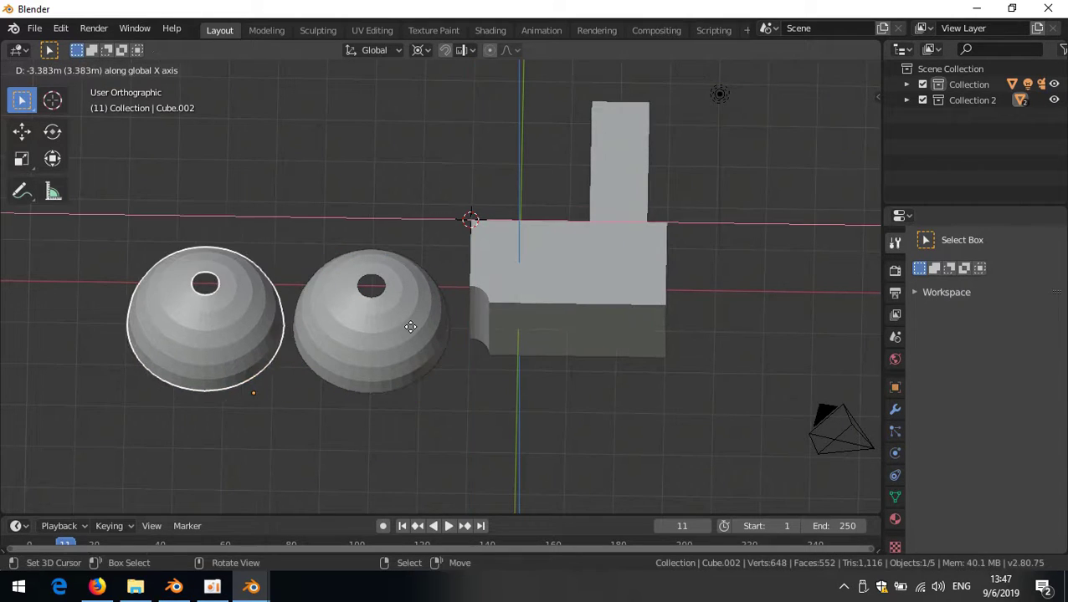
{"action": "left_click", "coordinate": [406, 326]}
Step: Move the duplicated dome to another new collection and collapse that collection in the Outliner
{"action": "key", "text": "m"}
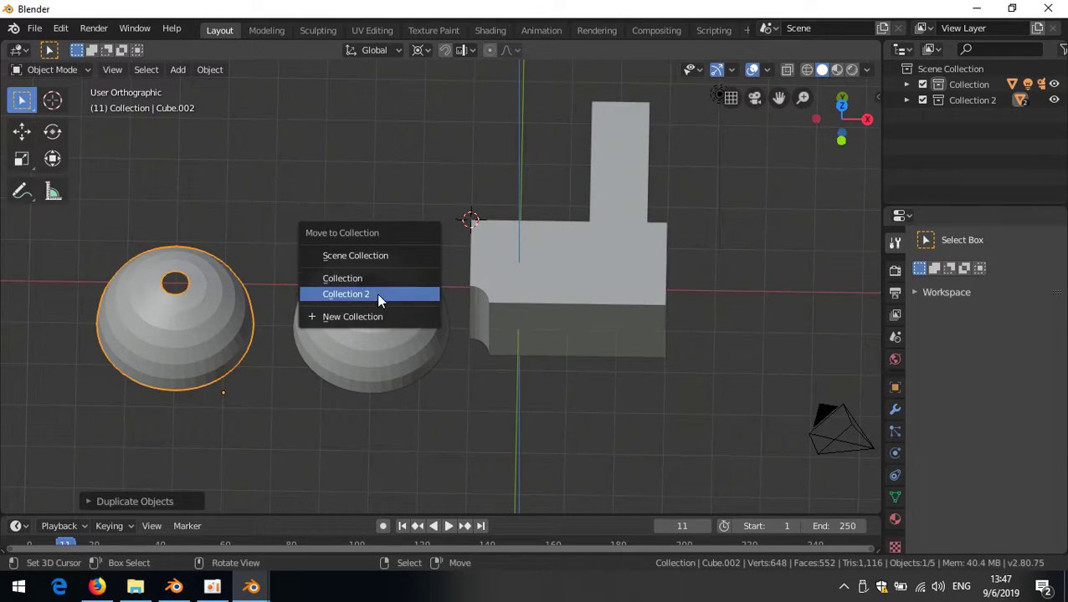
{"action": "left_click", "coordinate": [363, 315]}
{"action": "left_click", "coordinate": [379, 323]}
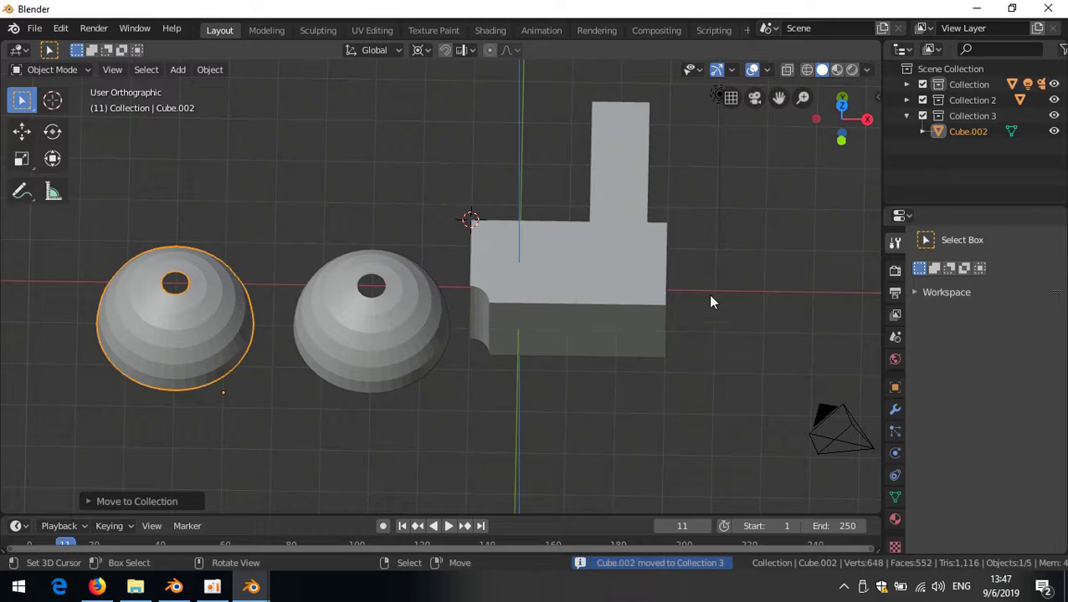
{"action": "left_click", "coordinate": [907, 116]}
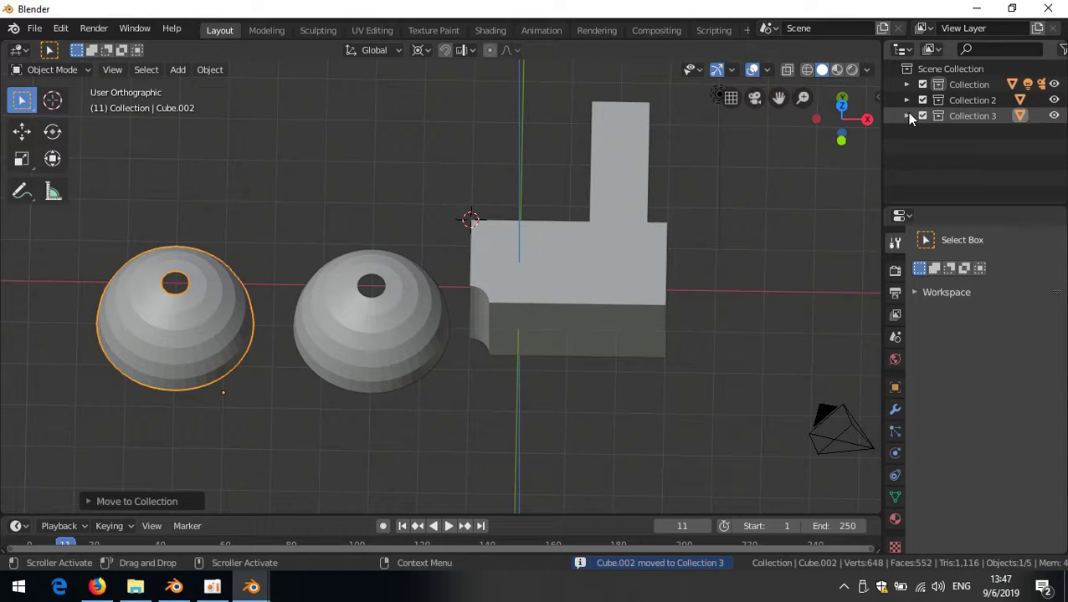
Step: Isolate Collection 2, toggle the visibility of all three collections repeatedly, and leave them all shown
{"action": "left_click", "coordinate": [1053, 100], "text": "ctrl"}
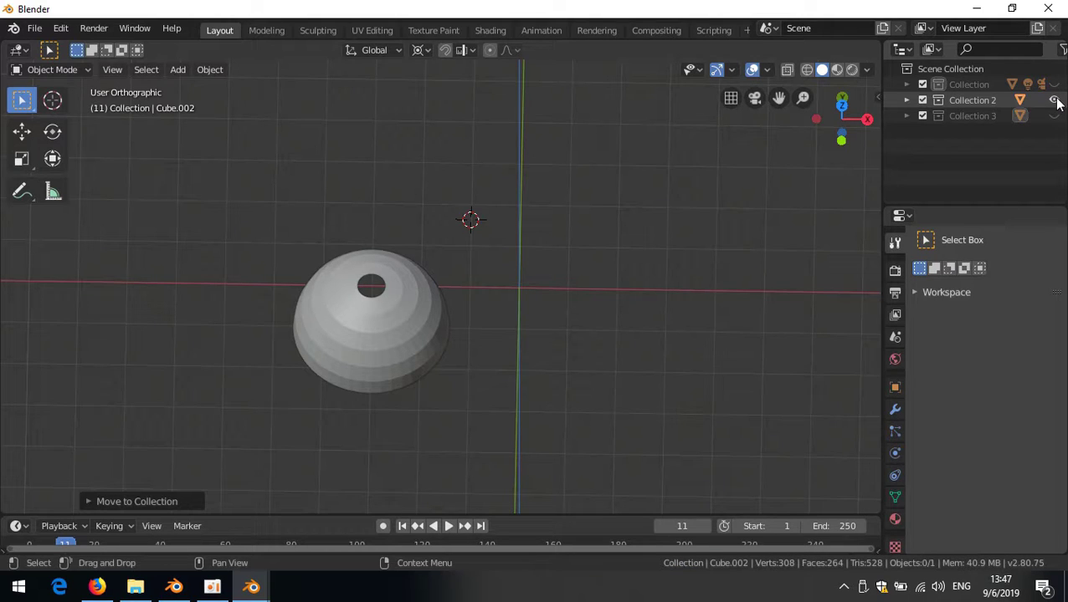
{"action": "left_click", "coordinate": [1054, 84]}
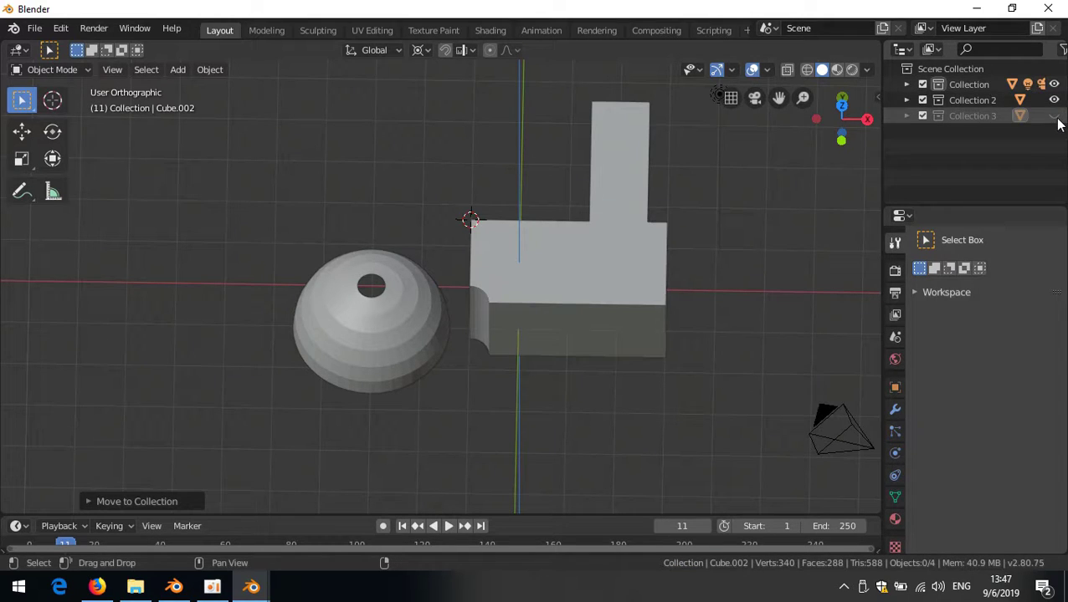
{"action": "left_click", "coordinate": [1053, 100]}
{"action": "left_click", "coordinate": [1054, 84]}
{"action": "left_click", "coordinate": [1054, 84]}
{"action": "left_click", "coordinate": [1054, 99]}
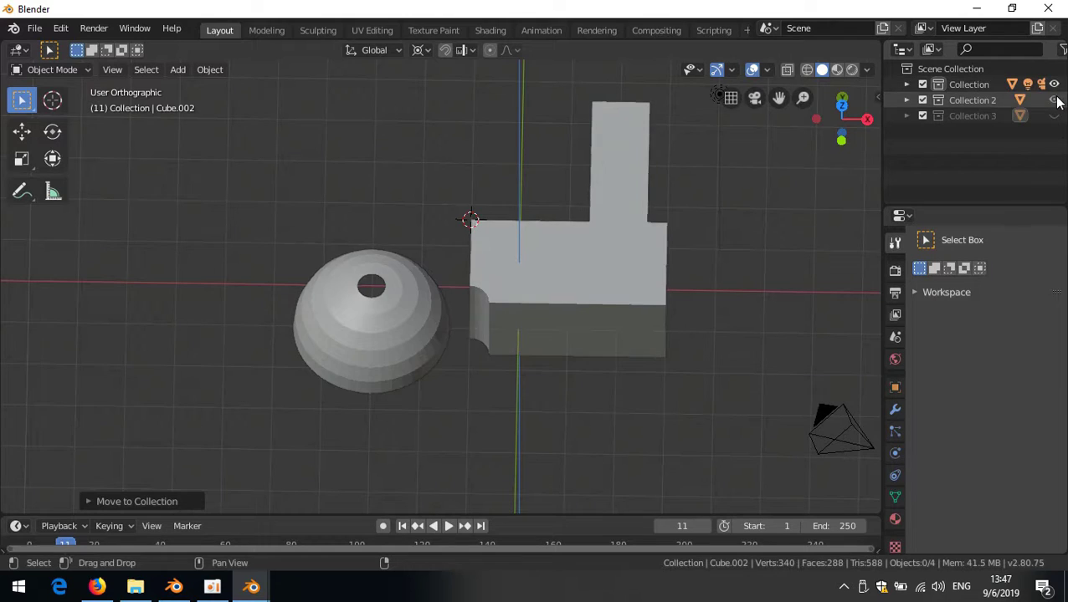
{"action": "left_click", "coordinate": [1053, 115]}
{"action": "left_click", "coordinate": [1053, 114]}
{"action": "left_click", "coordinate": [1053, 99]}
{"action": "left_click", "coordinate": [1054, 84]}
{"action": "left_click", "coordinate": [1054, 85]}
{"action": "left_click", "coordinate": [1053, 100]}
{"action": "left_click", "coordinate": [1053, 115]}
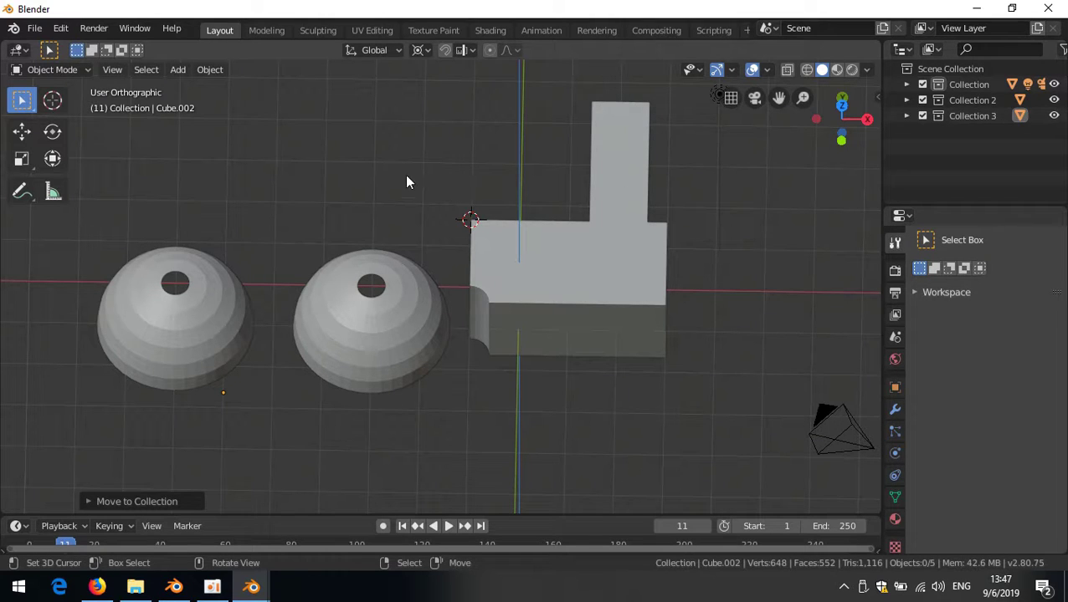
Step: Search the available operators for "collection"
{"action": "key", "text": "F3"}
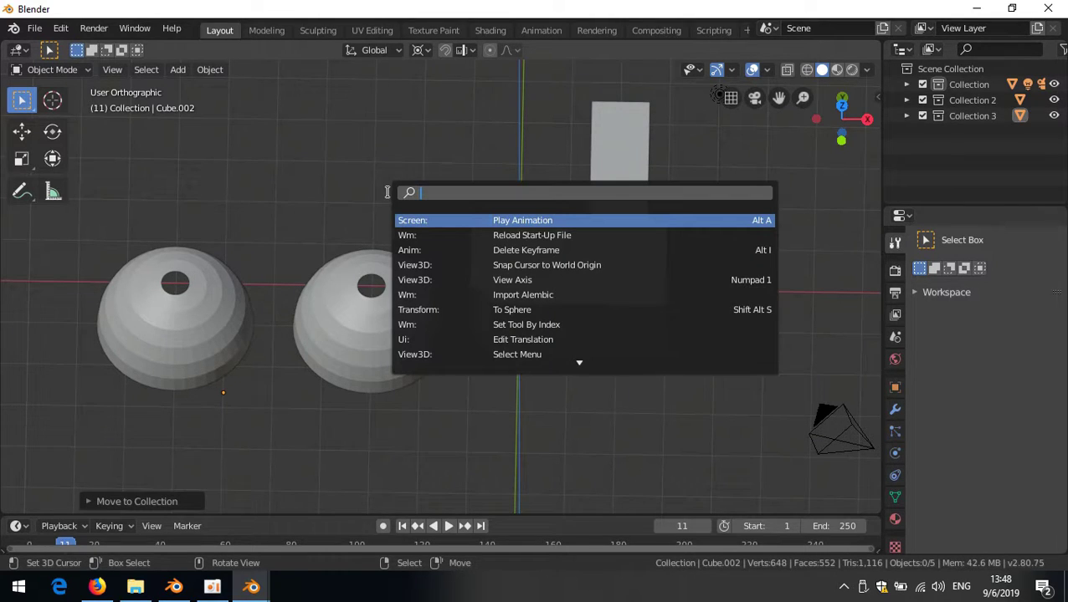
{"action": "type", "text": "collec"}
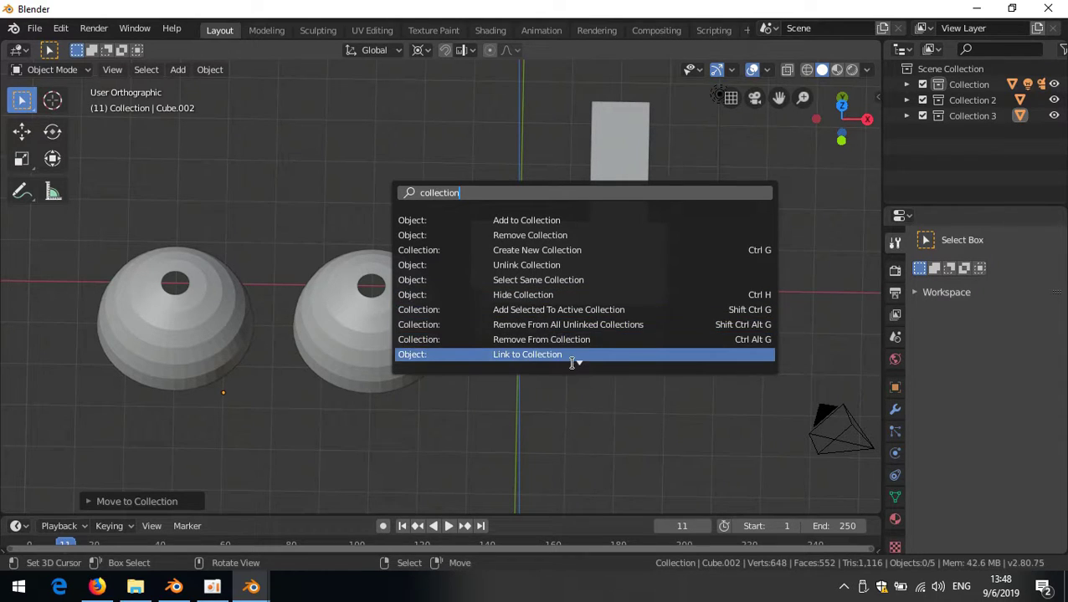
Step: Move the duplicated dome farthest from the blocks to Collection 2
{"action": "left_click", "coordinate": [219, 338]}
{"action": "key", "text": "m"}
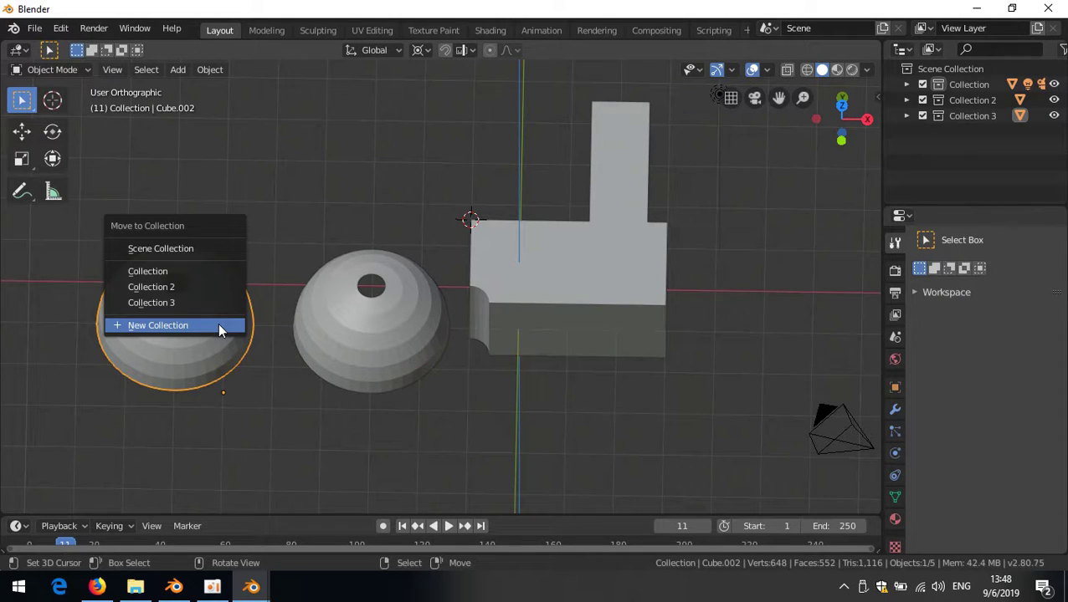
{"action": "left_click", "coordinate": [164, 290]}
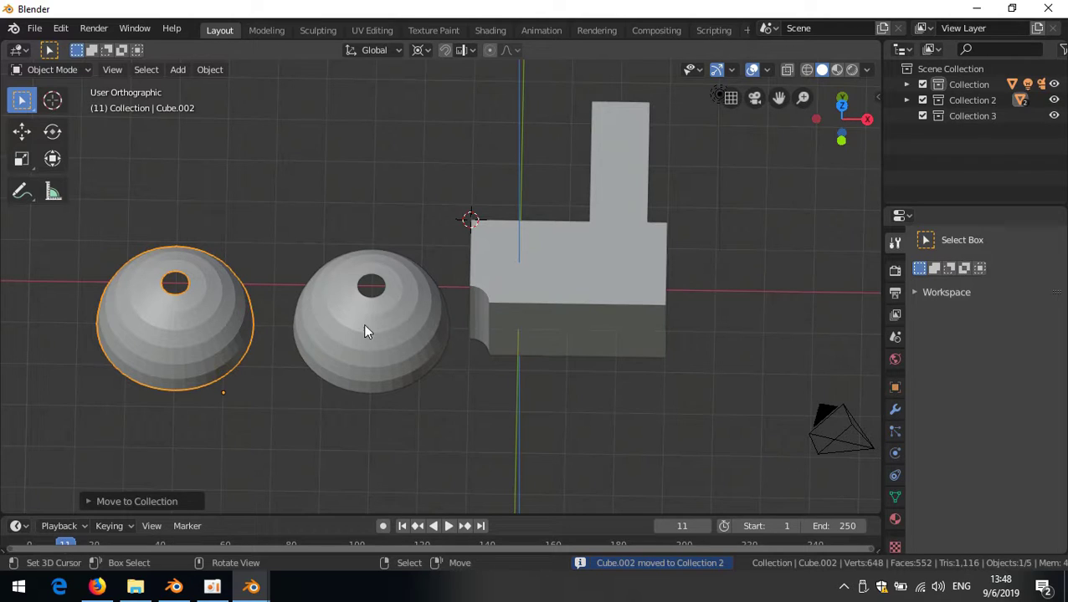
Step: Move the blocks object from its original collection to Collection 3
{"action": "left_click", "coordinate": [414, 322]}
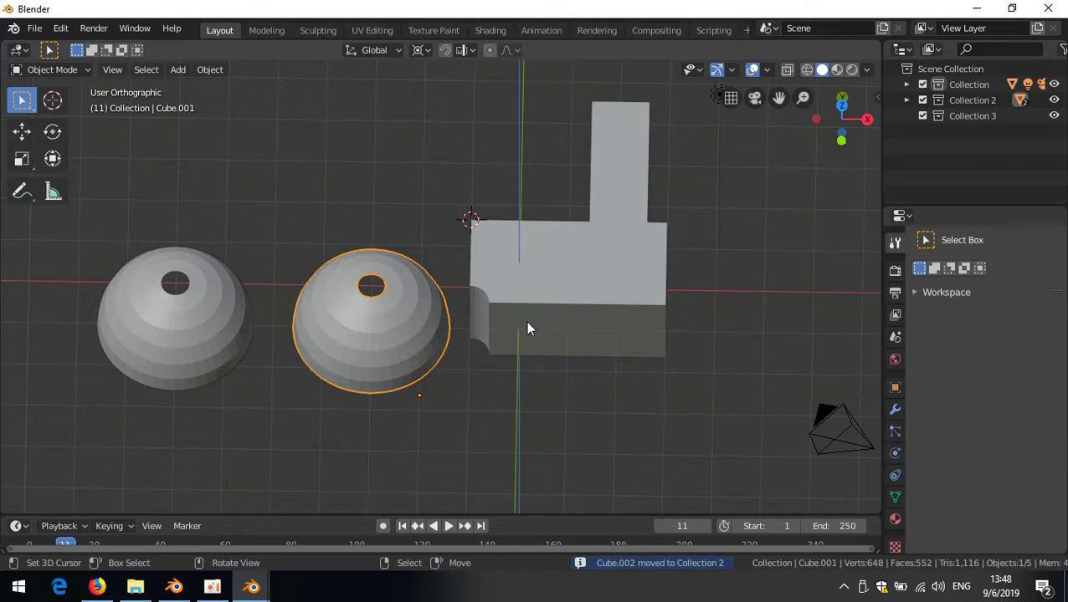
{"action": "left_click", "coordinate": [502, 330]}
{"action": "key", "text": "m"}
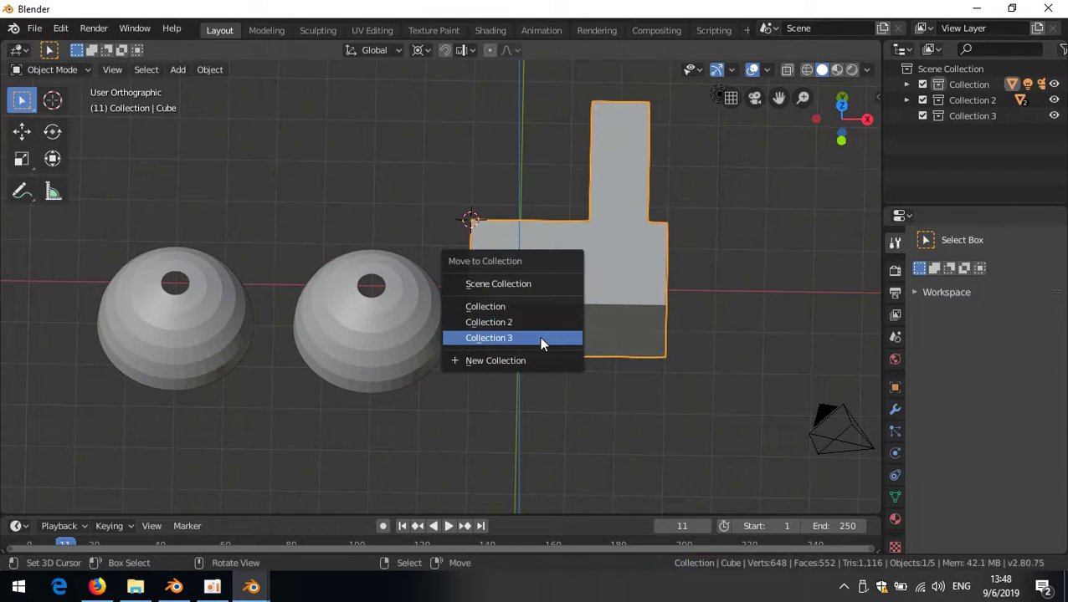
{"action": "left_click", "coordinate": [541, 341]}
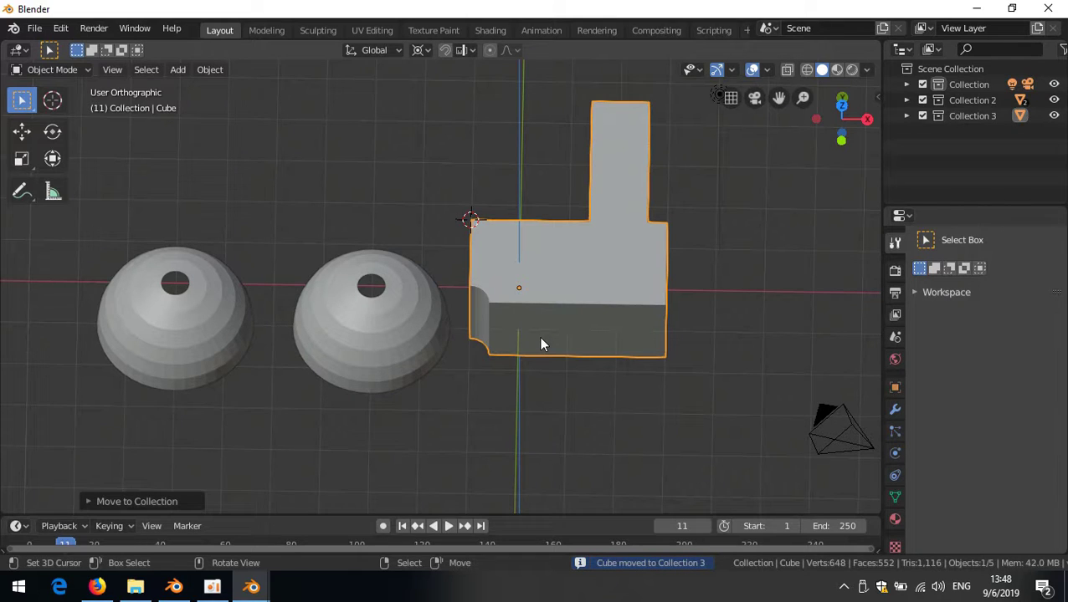
Step: Move the original dome, between the copy and the blocks, to the first collection
{"action": "left_click", "coordinate": [374, 327]}
{"action": "key", "text": "m"}
{"action": "left_click", "coordinate": [340, 291]}
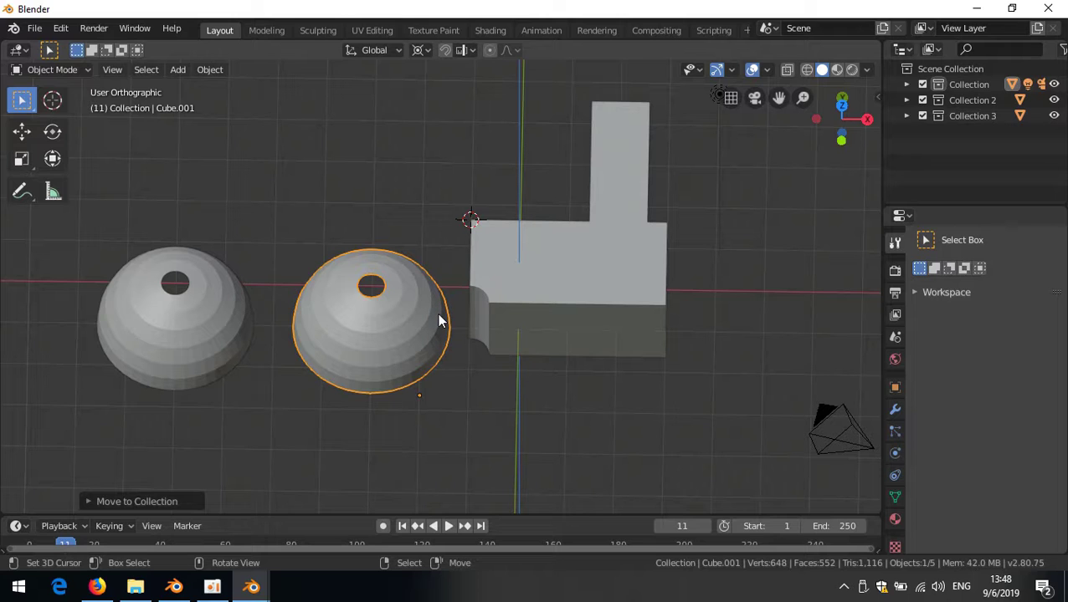
Step: Switch the viewport to rendered shading and view the blocks and domes from the opposite side
{"action": "middle_click_drag", "start_coordinate": [410, 343], "coordinate": [454, 329]}
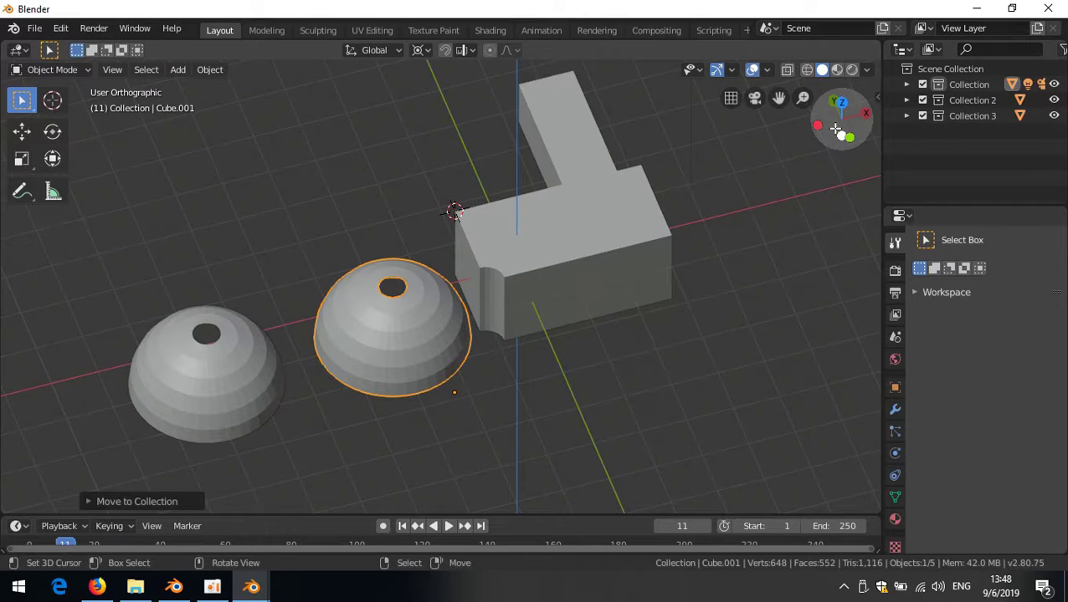
{"action": "left_click", "coordinate": [853, 74]}
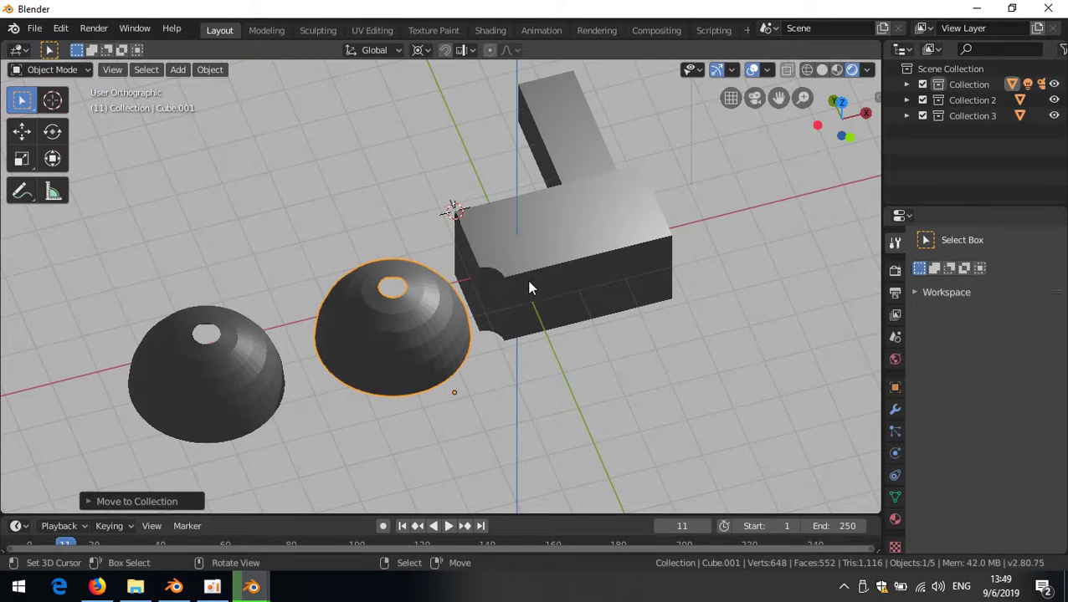
{"action": "middle_click_drag", "start_coordinate": [407, 358], "coordinate": [522, 346]}
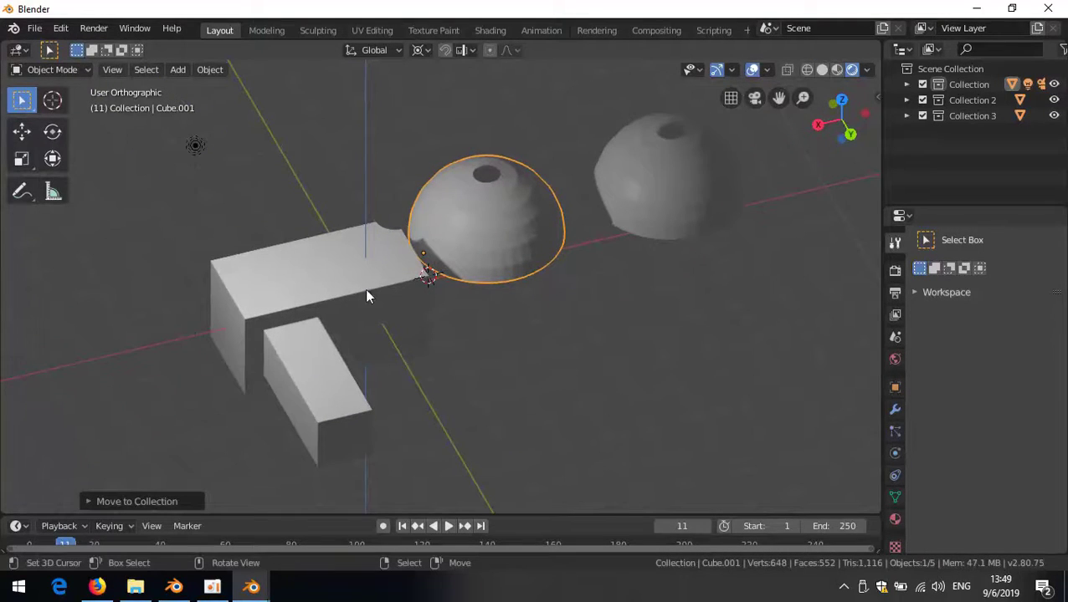
Step: Move the blocks object freely by about -0.5 m in X, -0.6 m in Y and 0.9 m in Z
{"action": "left_click", "coordinate": [366, 285]}
{"action": "key", "text": "g"}
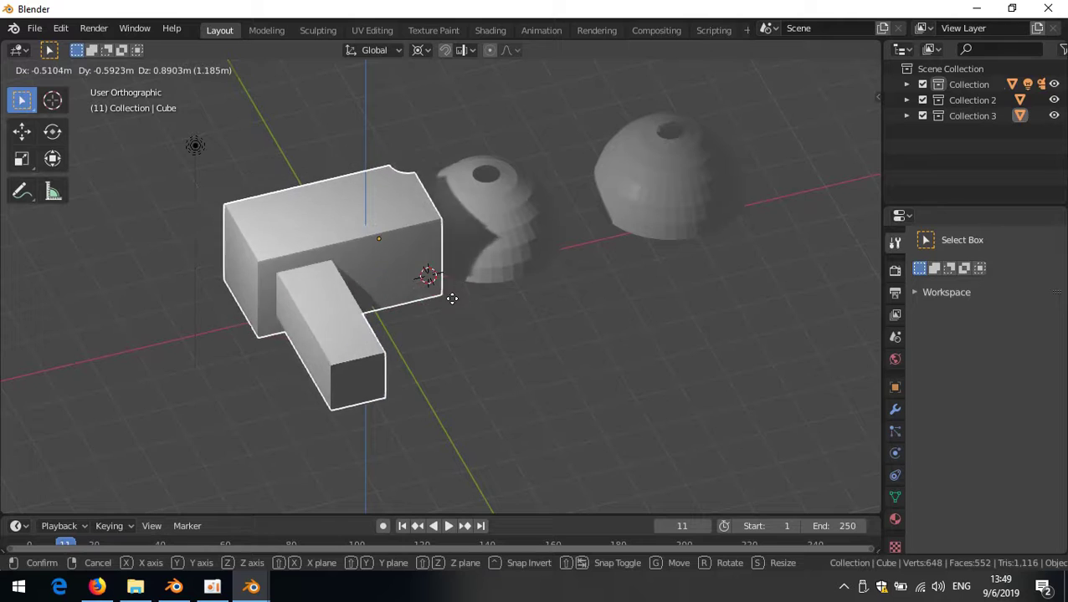
{"action": "left_click", "coordinate": [458, 302]}
Step: Move the blocks object along the X axis, slightly farther away from the domes
{"action": "middle_click_drag", "start_coordinate": [524, 312], "coordinate": [504, 329]}
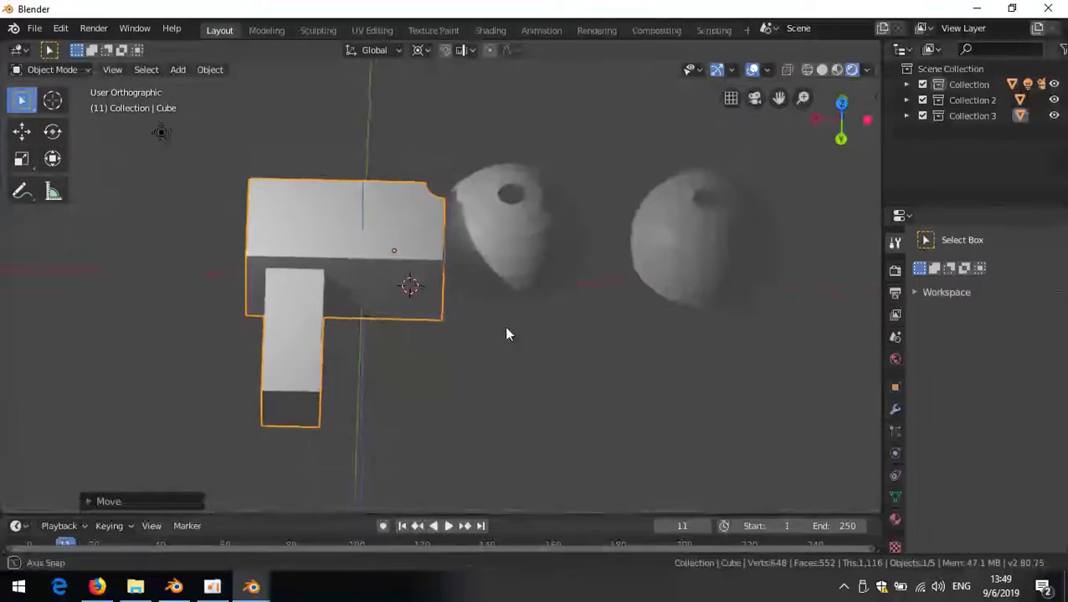
{"action": "key", "text": "g"}
{"action": "key", "text": "x"}
{"action": "left_click", "coordinate": [463, 341]}
Step: Examine the rendered light and shadows from several sides, and return the viewport to solid shading
{"action": "middle_click_drag", "start_coordinate": [463, 340], "coordinate": [511, 306]}
{"action": "scroll", "coordinate": [504, 306], "scroll_direction": "down", "scroll_amount": 4}
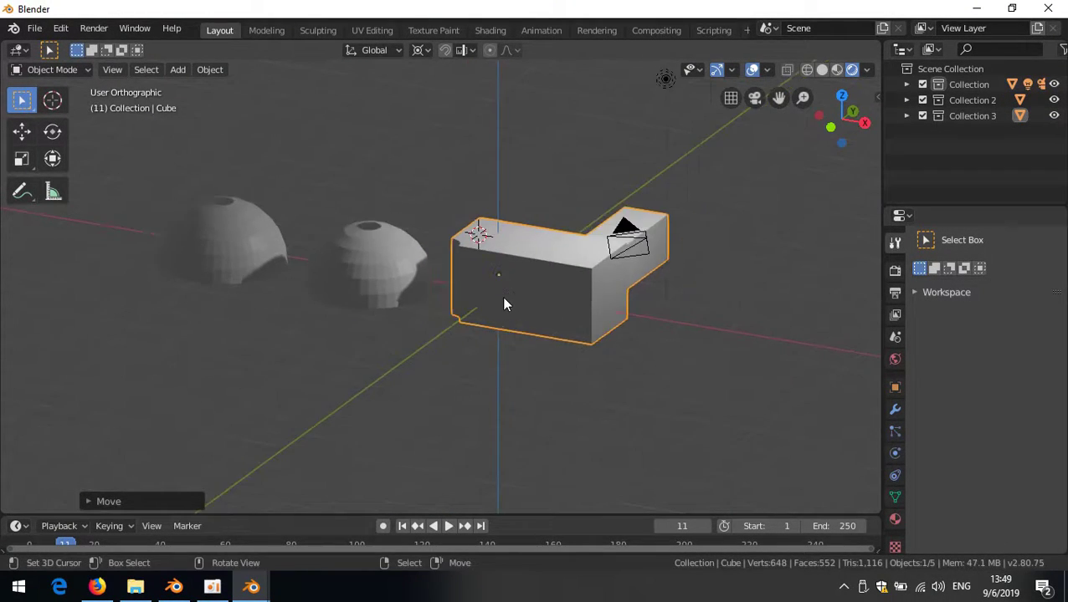
{"action": "scroll", "coordinate": [503, 305], "scroll_direction": "up", "scroll_amount": 4}
{"action": "middle_click_drag", "start_coordinate": [548, 290], "coordinate": [351, 326]}
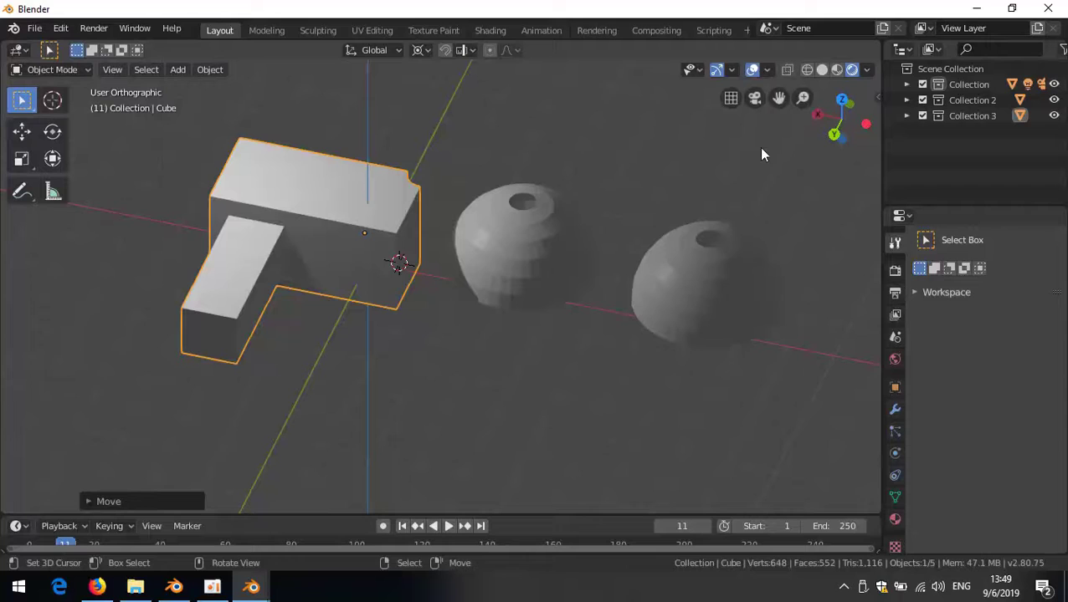
{"action": "left_click", "coordinate": [821, 69]}
{"action": "middle_click_drag", "start_coordinate": [533, 249], "coordinate": [493, 312]}
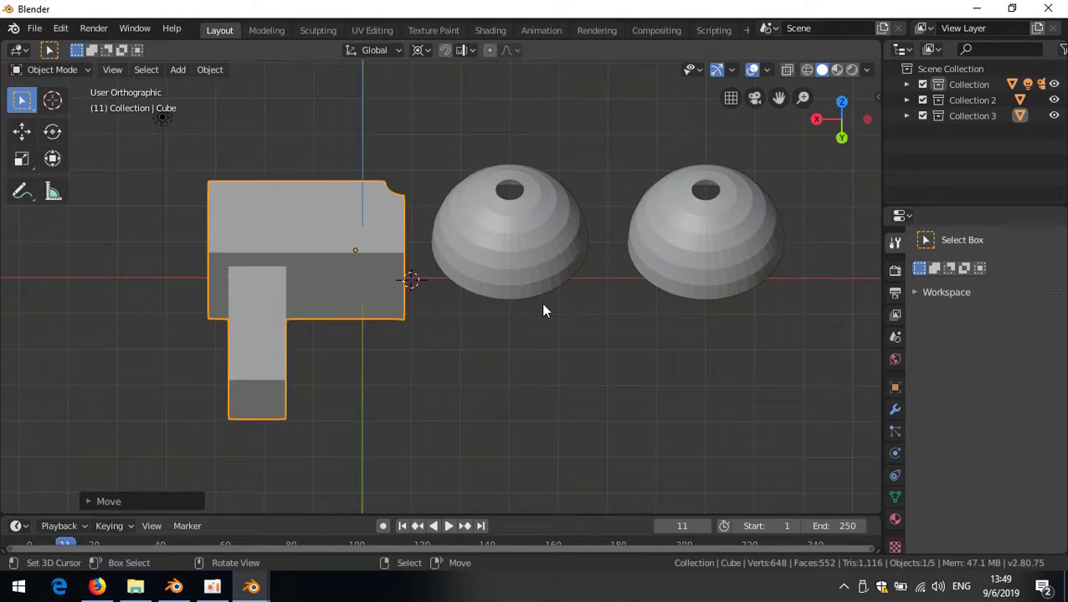